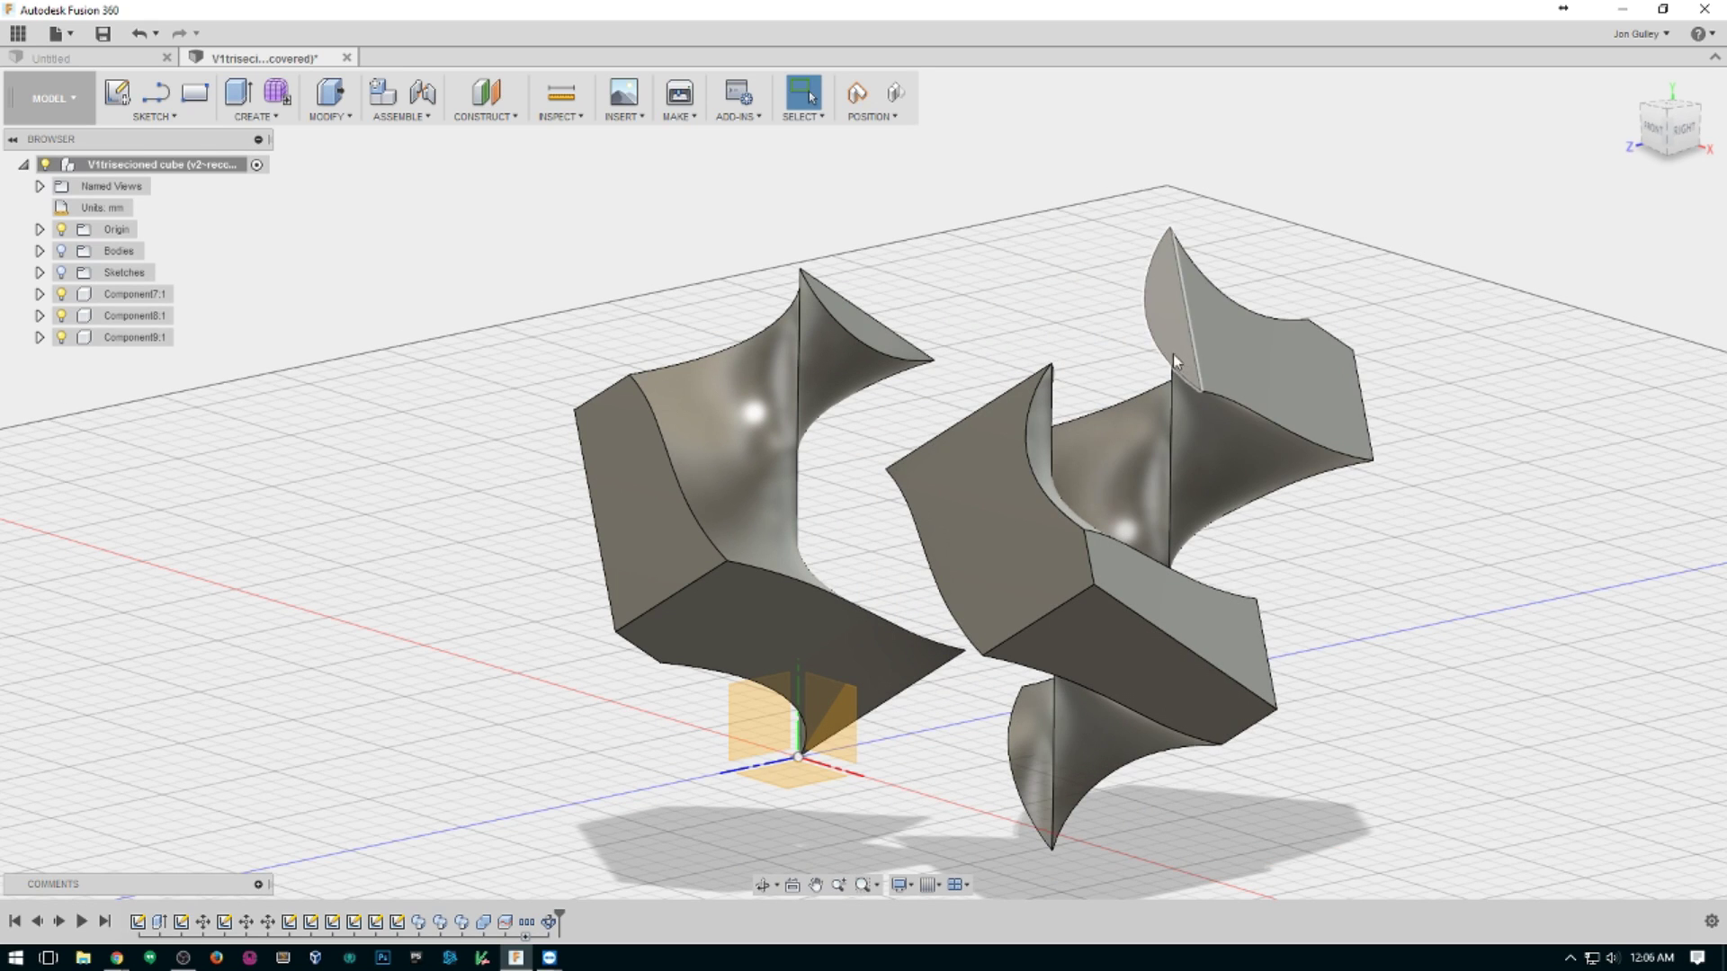
Switch from Fusion 360 to the Cubic Trisection YouTube video in Chrome.
key("alt+Tab")
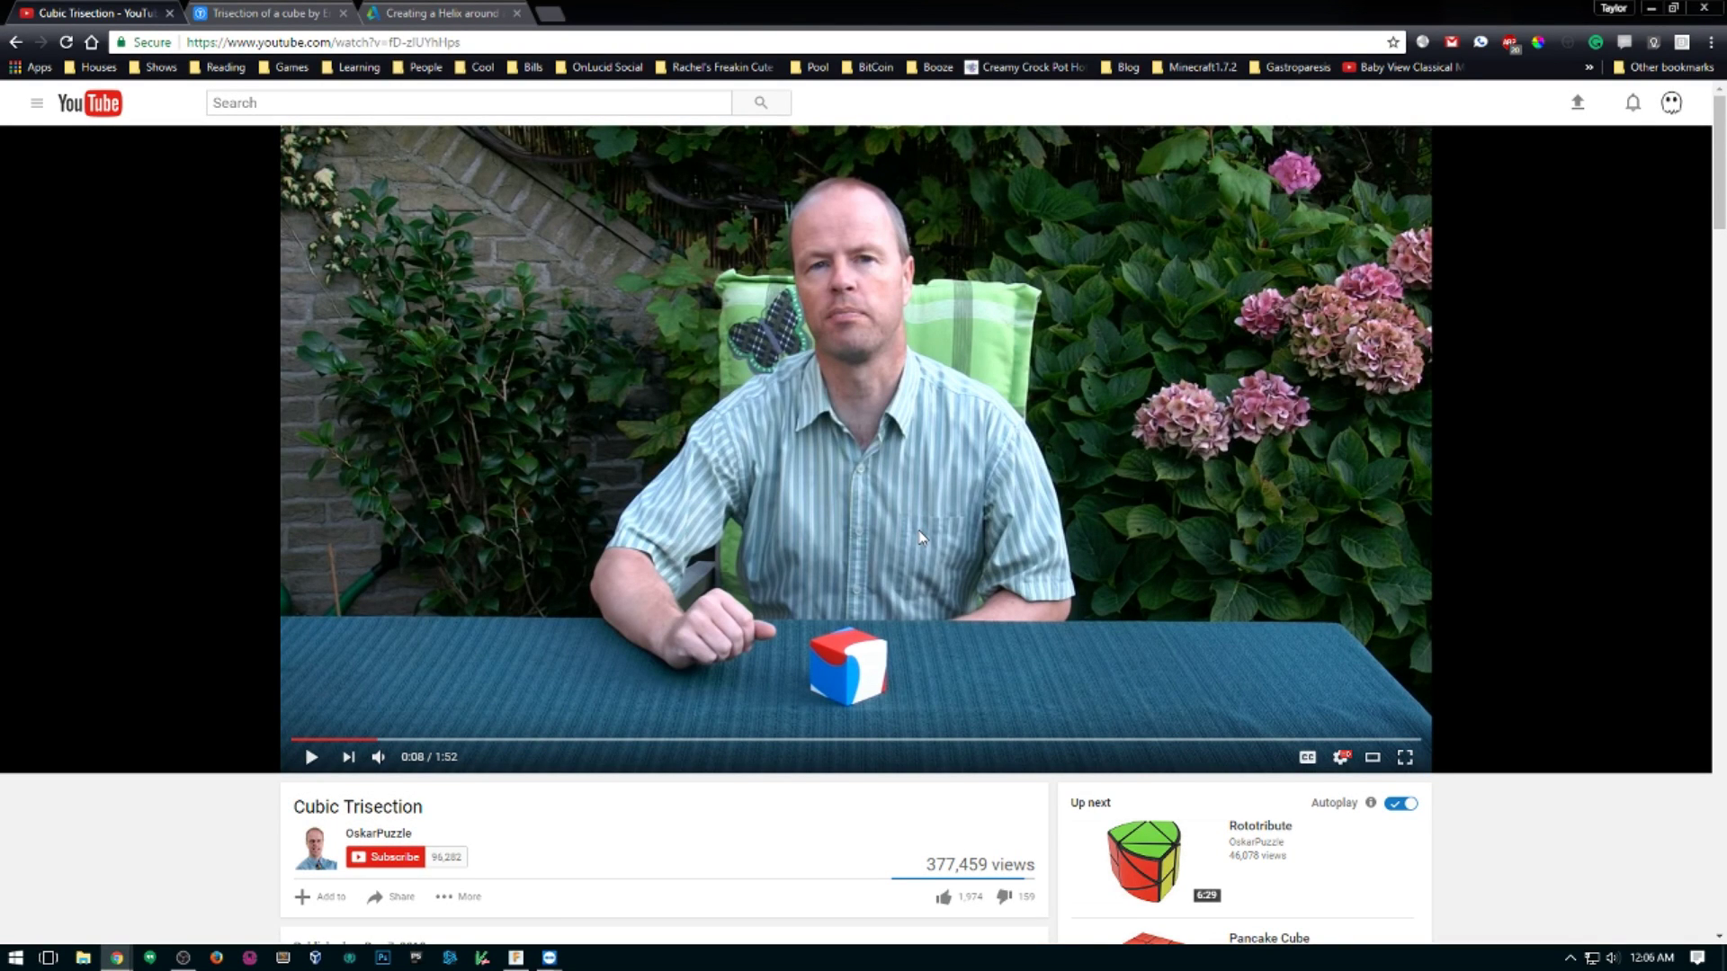
Skim the video at 0:29, 0:54 and 1:13, then go to the Thingiverse page.
left_click(589, 740)
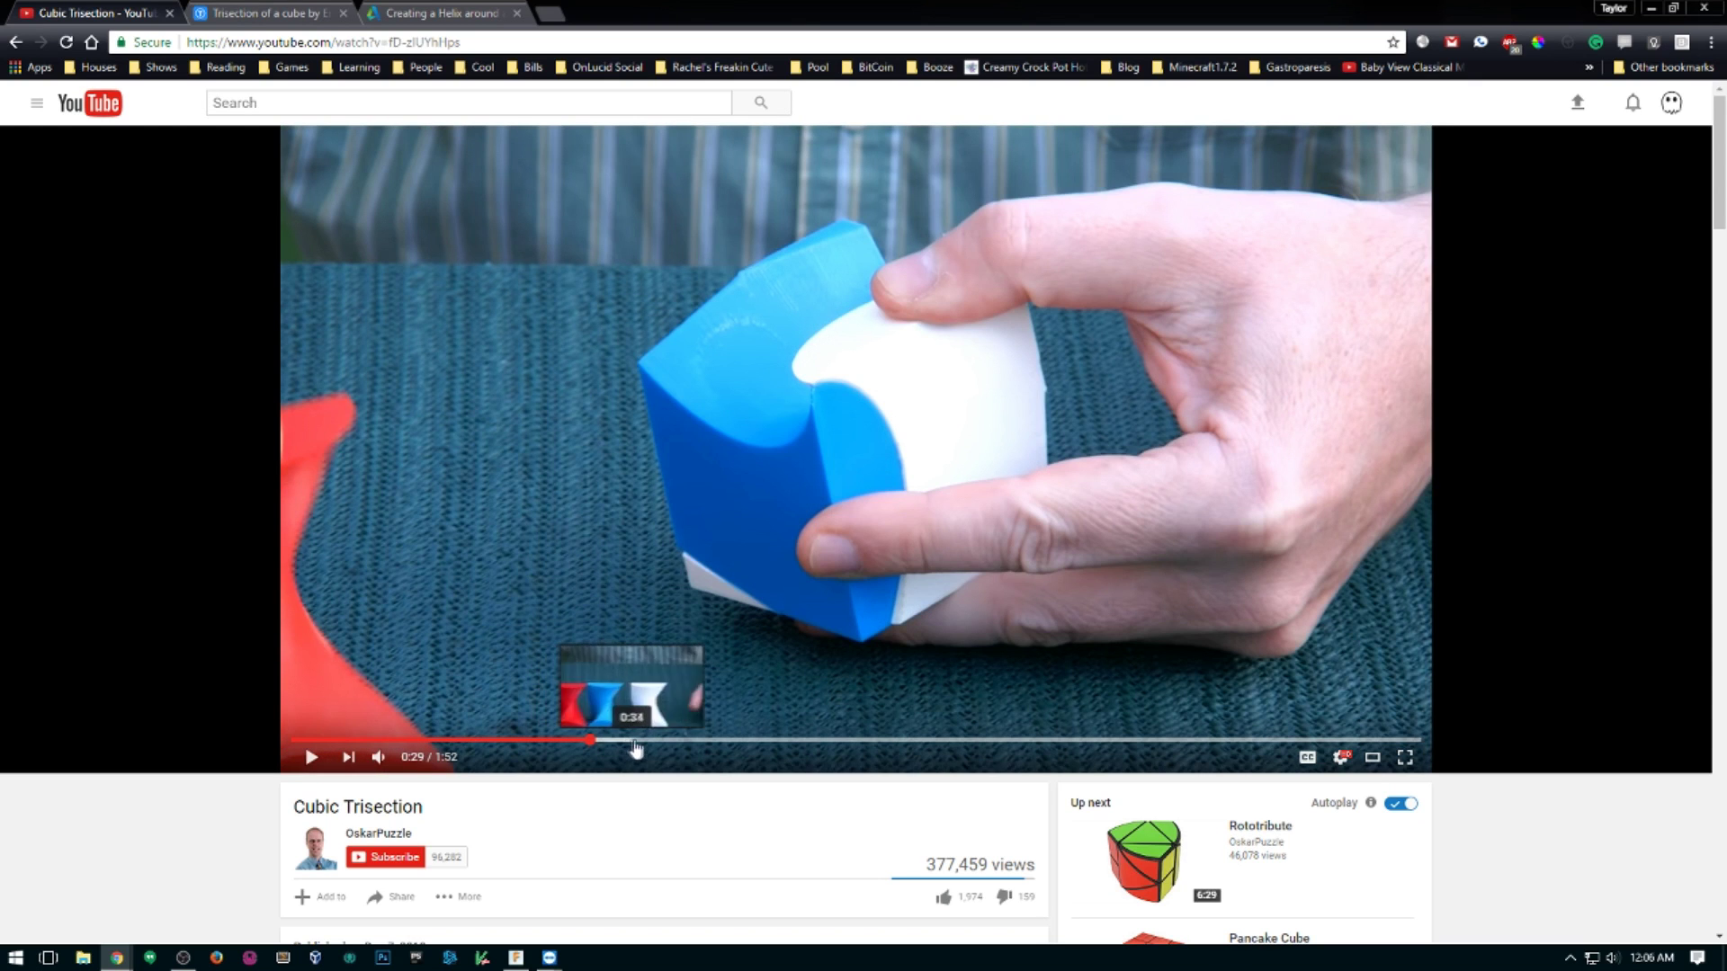
left_click(839, 740)
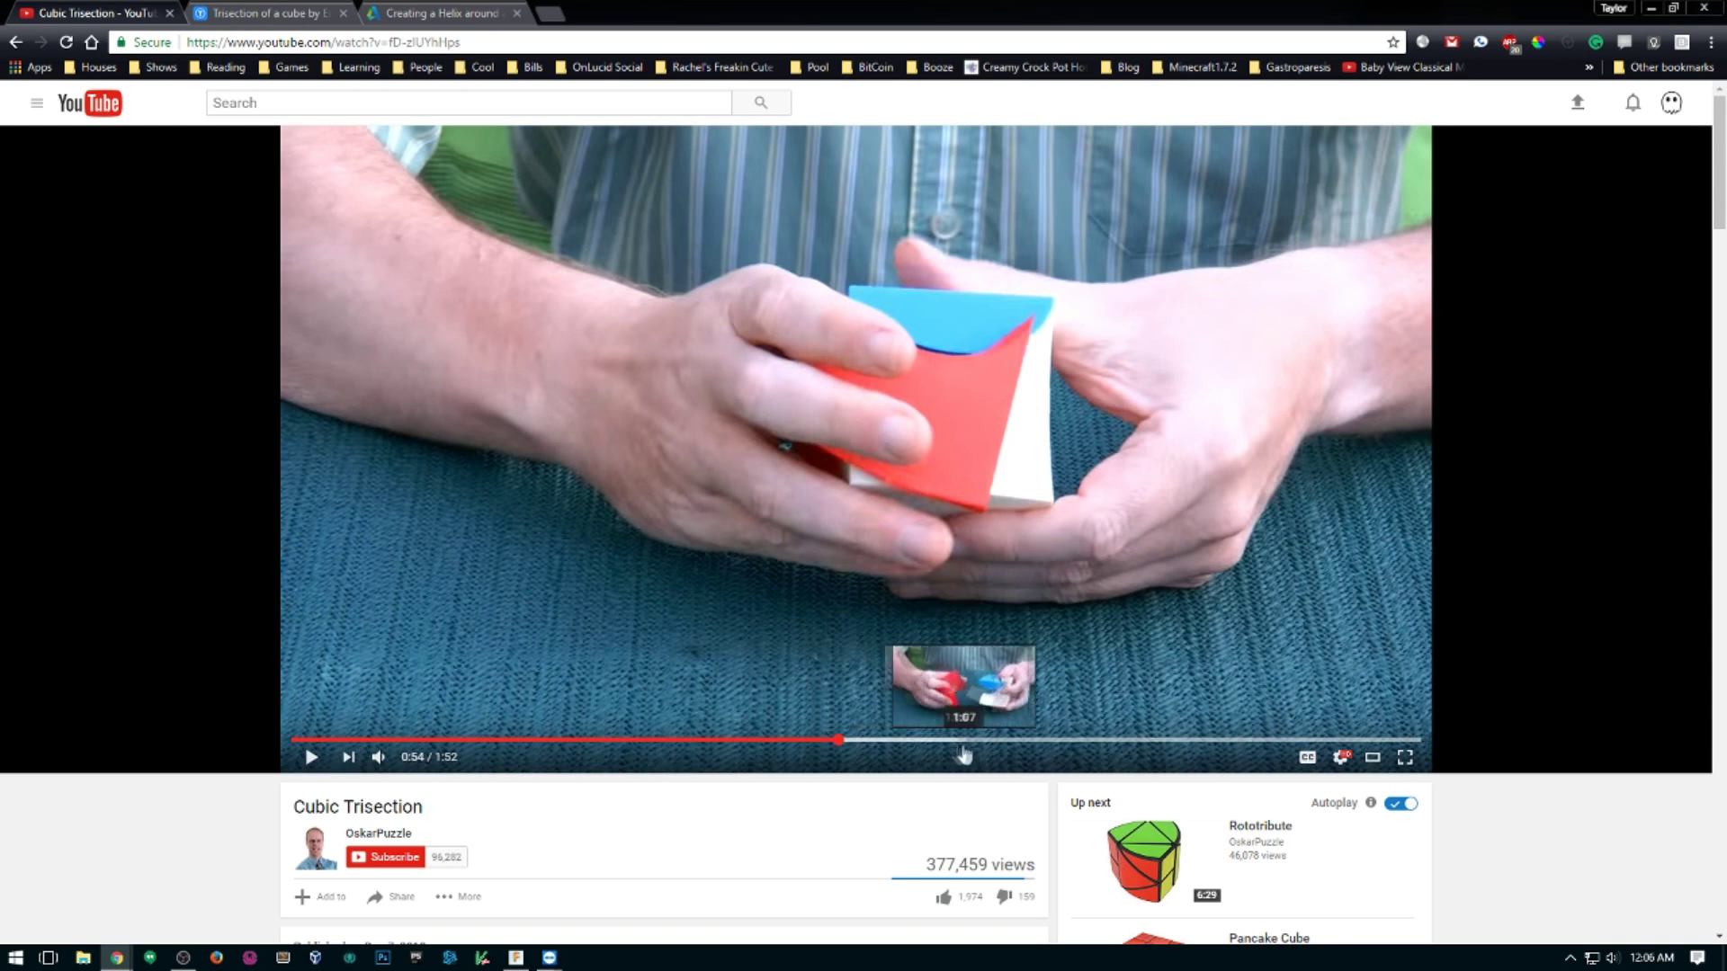
left_click(1024, 740)
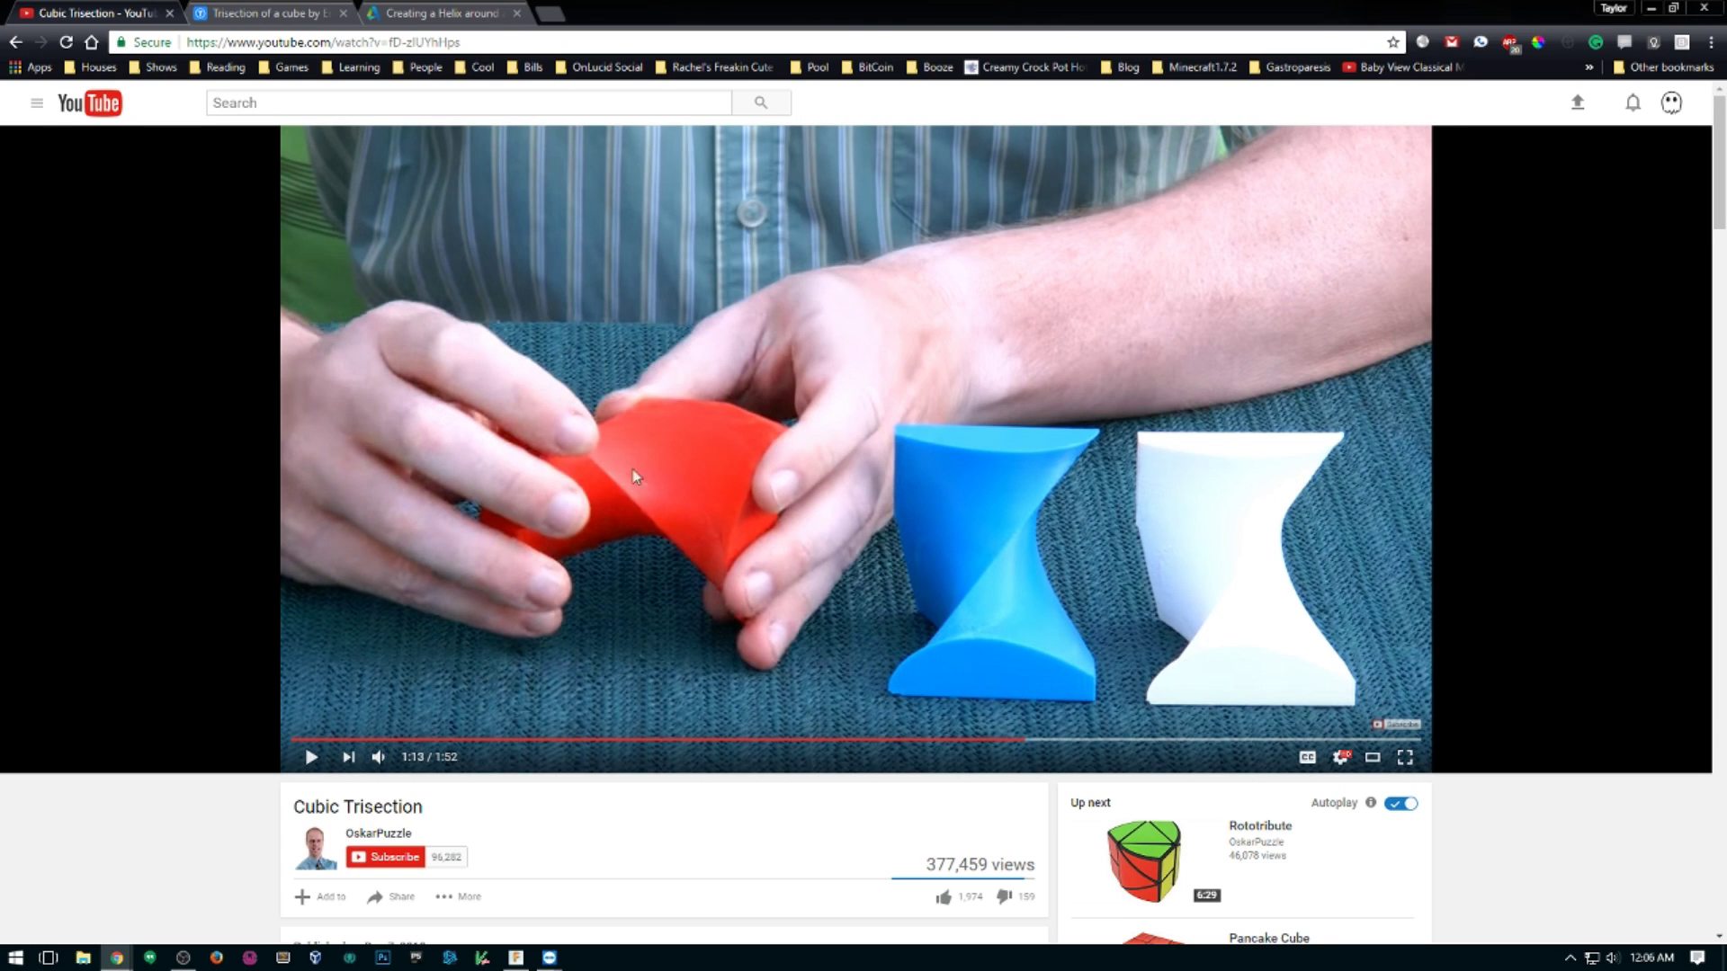
left_click(280, 10)
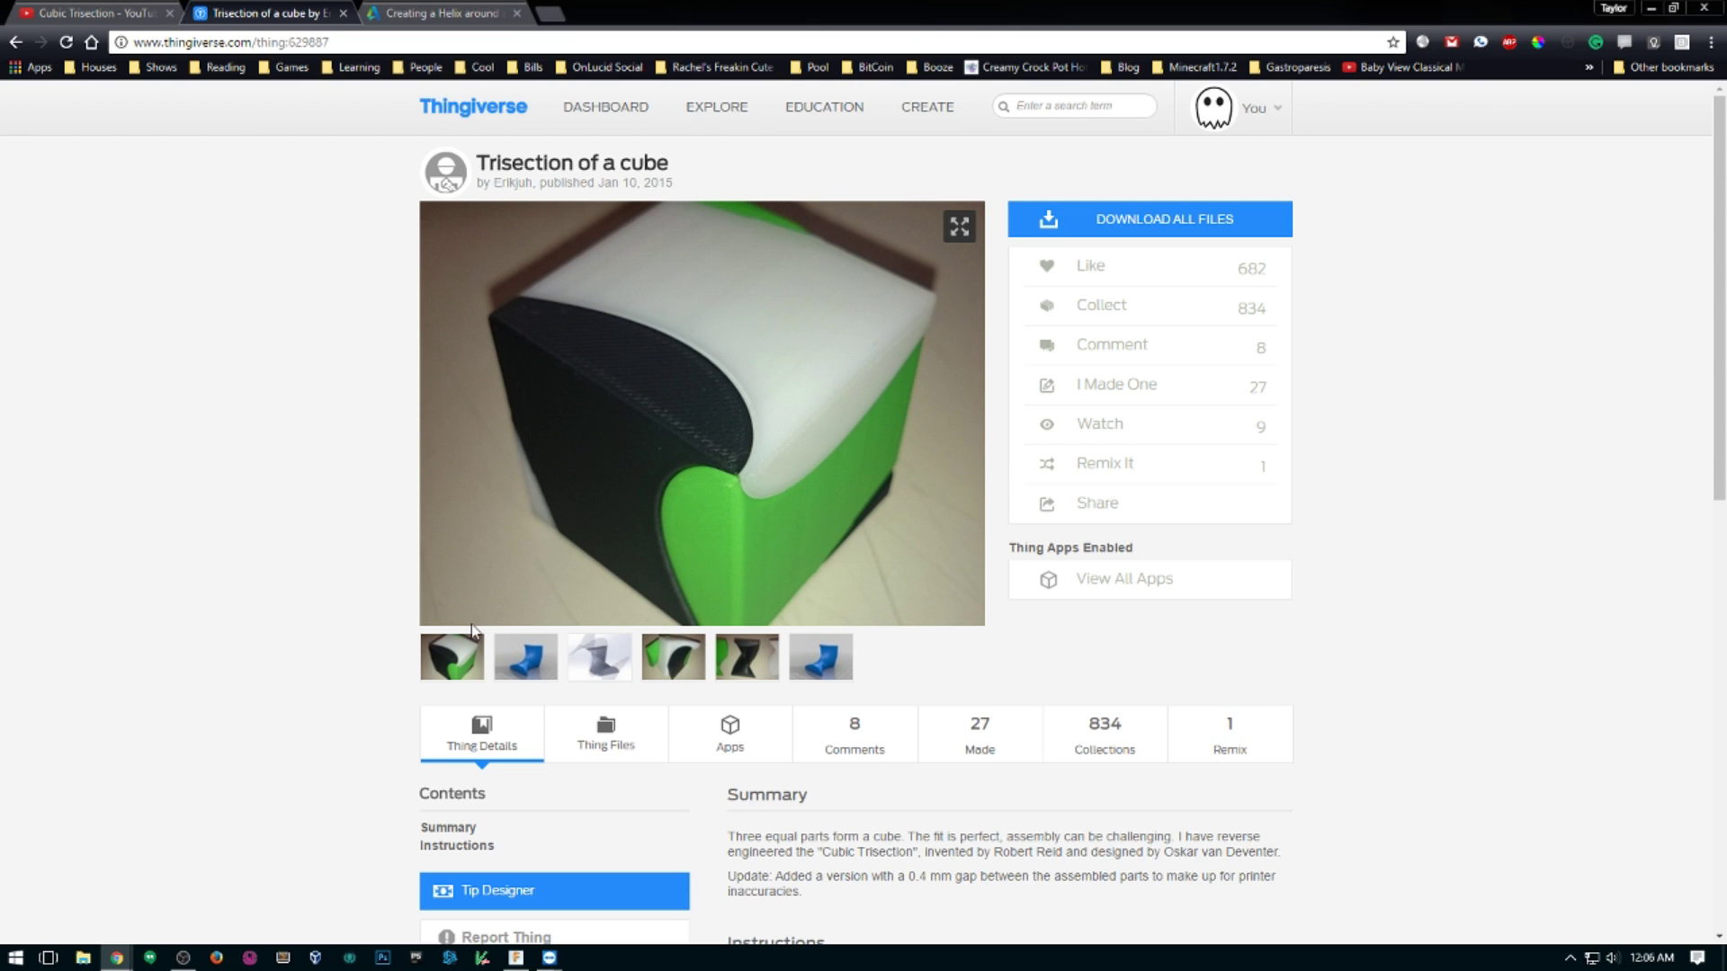
View the blue part photo and grey surface render, then open the helix blog post.
left_click(522, 661)
left_click(599, 658)
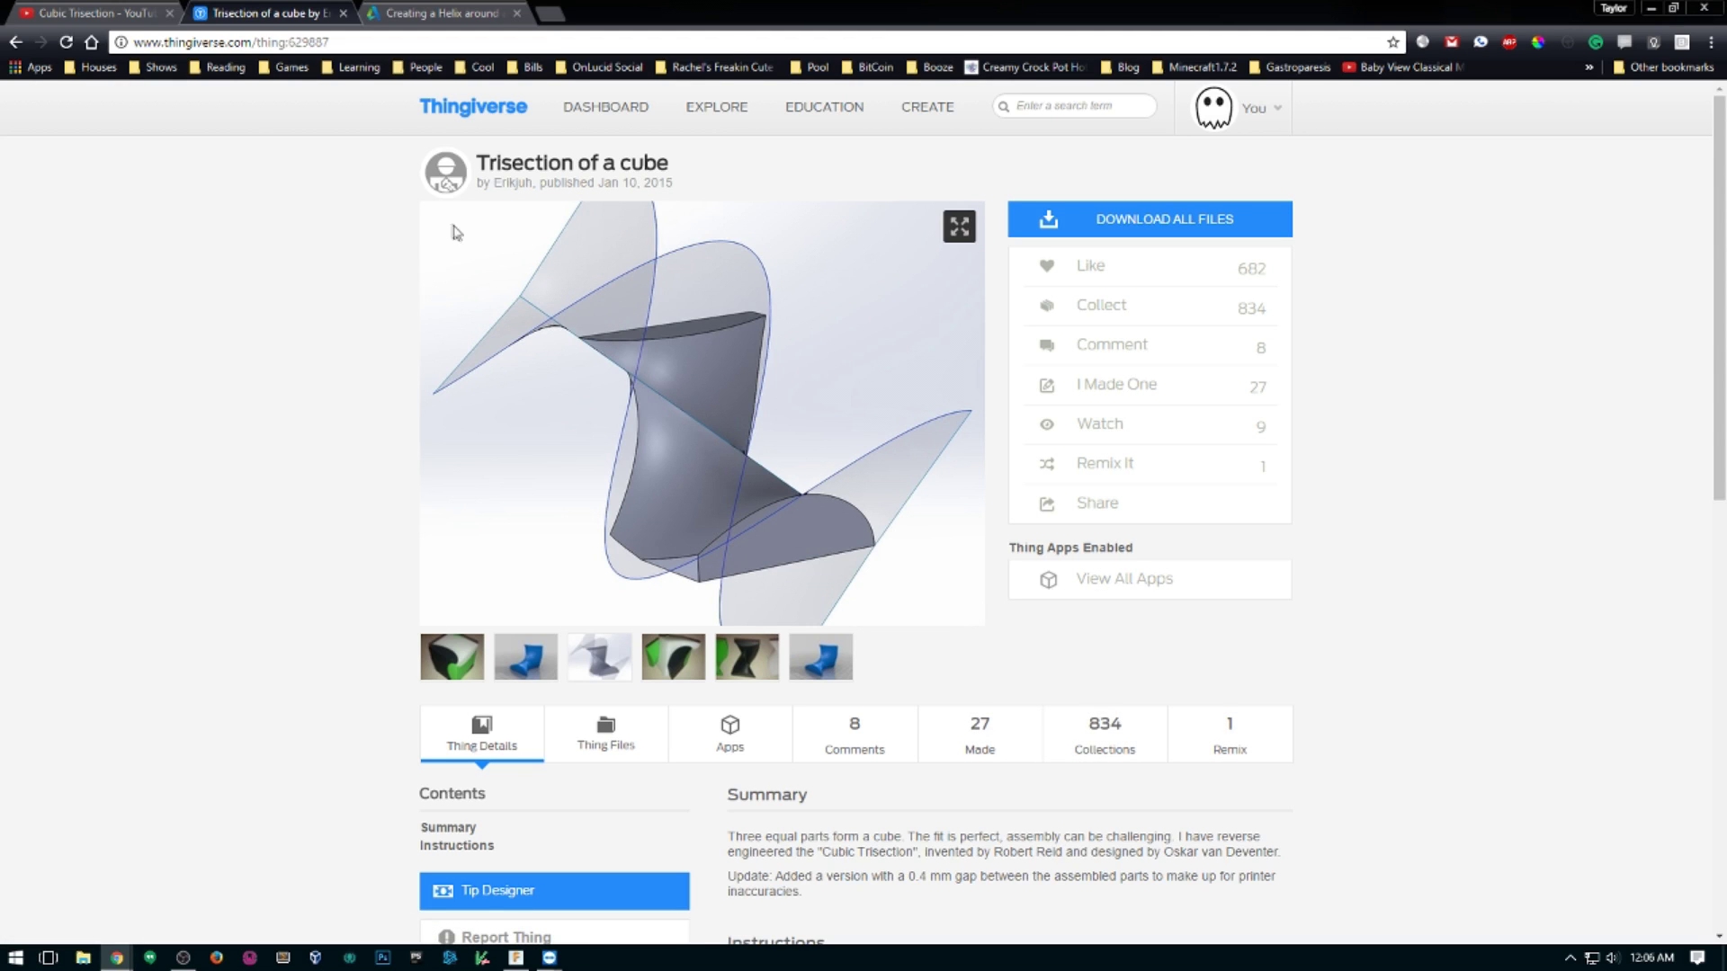
left_click(439, 12)
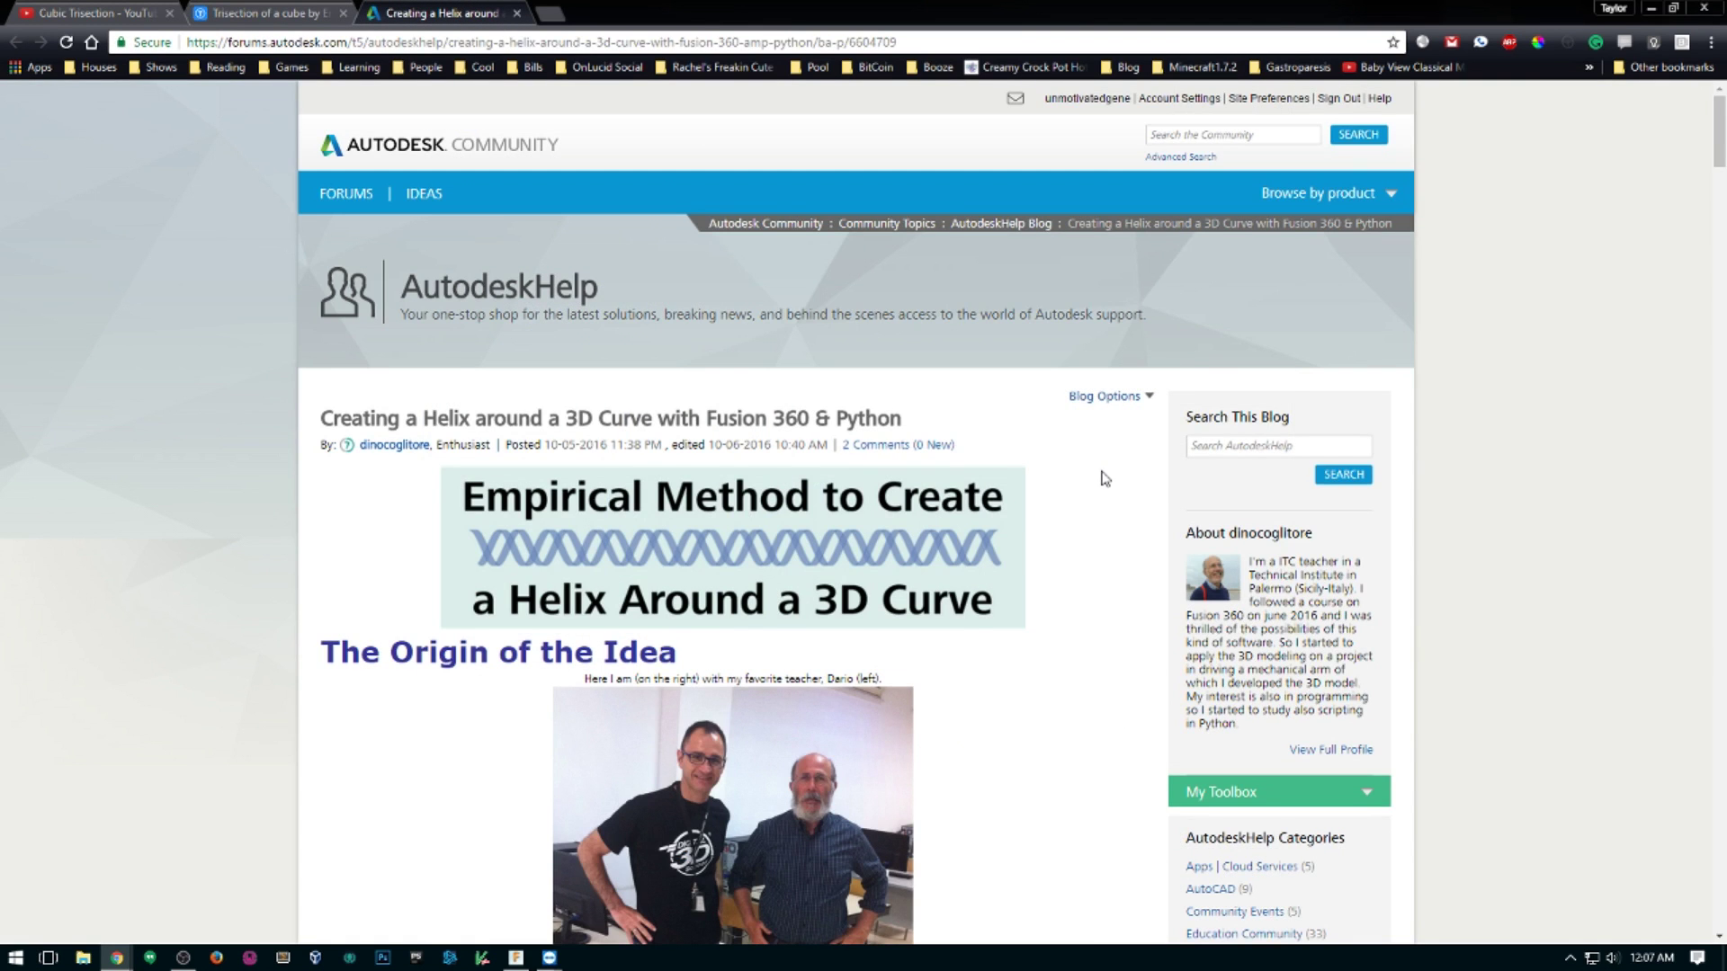
Skim down the helix blog post and return to the Fusion 360 design.
scroll(1104, 477, "down", 3)
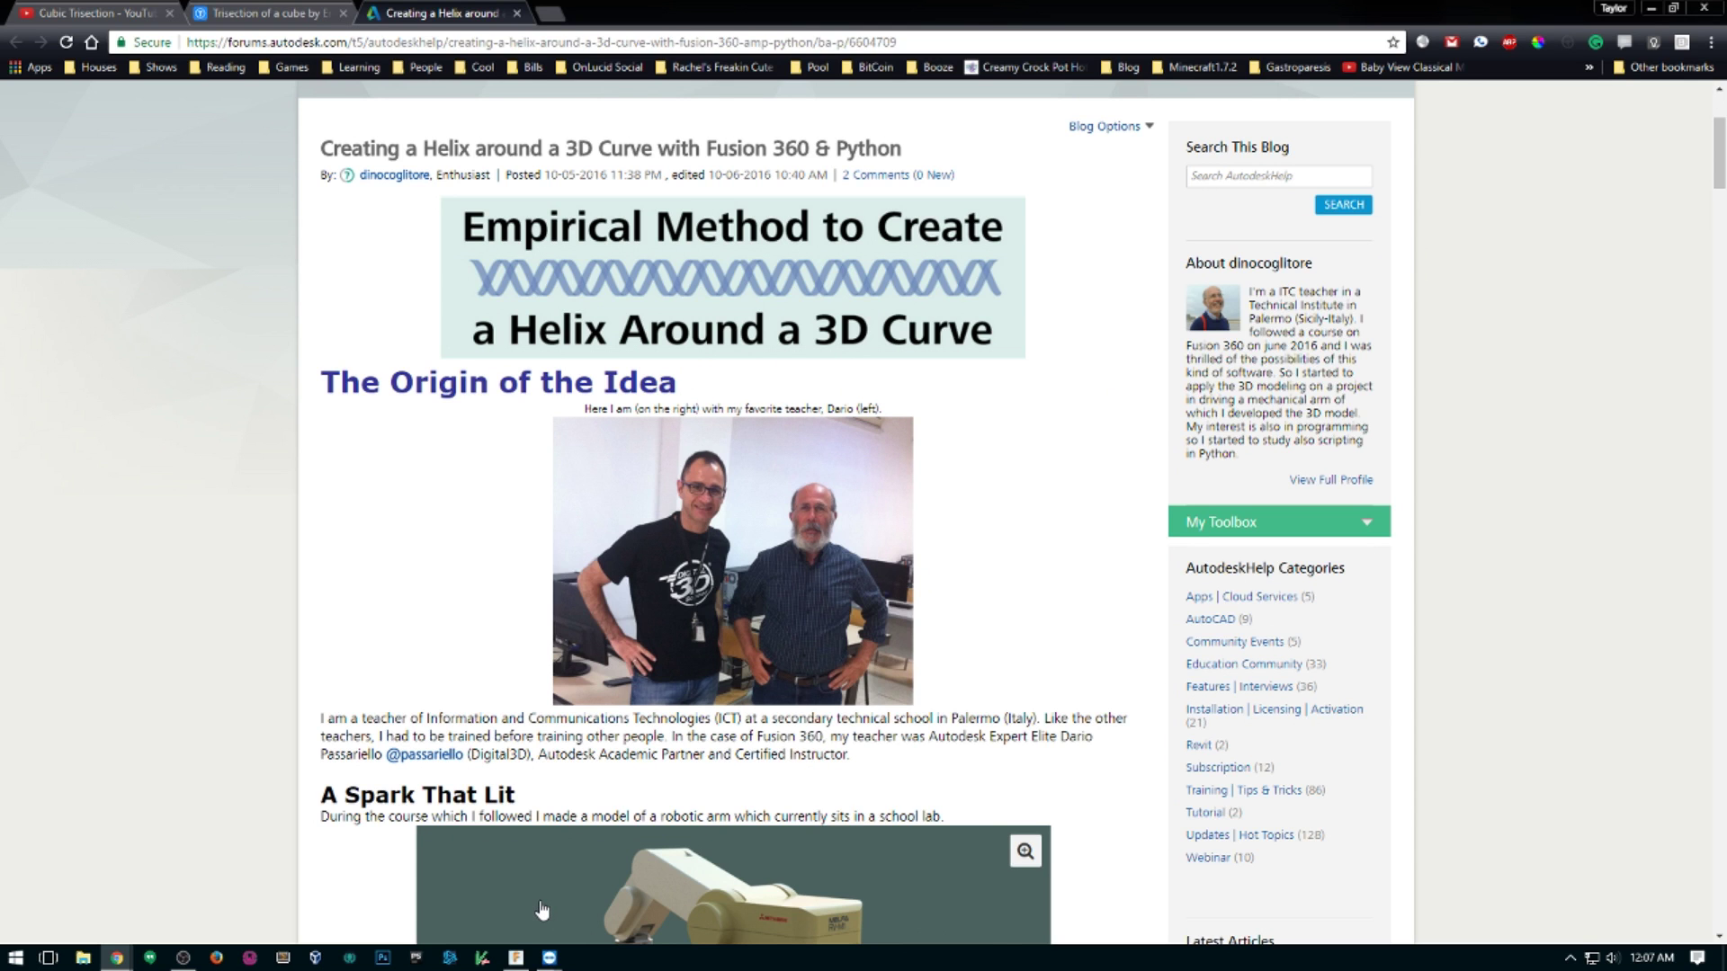
left_click(516, 957)
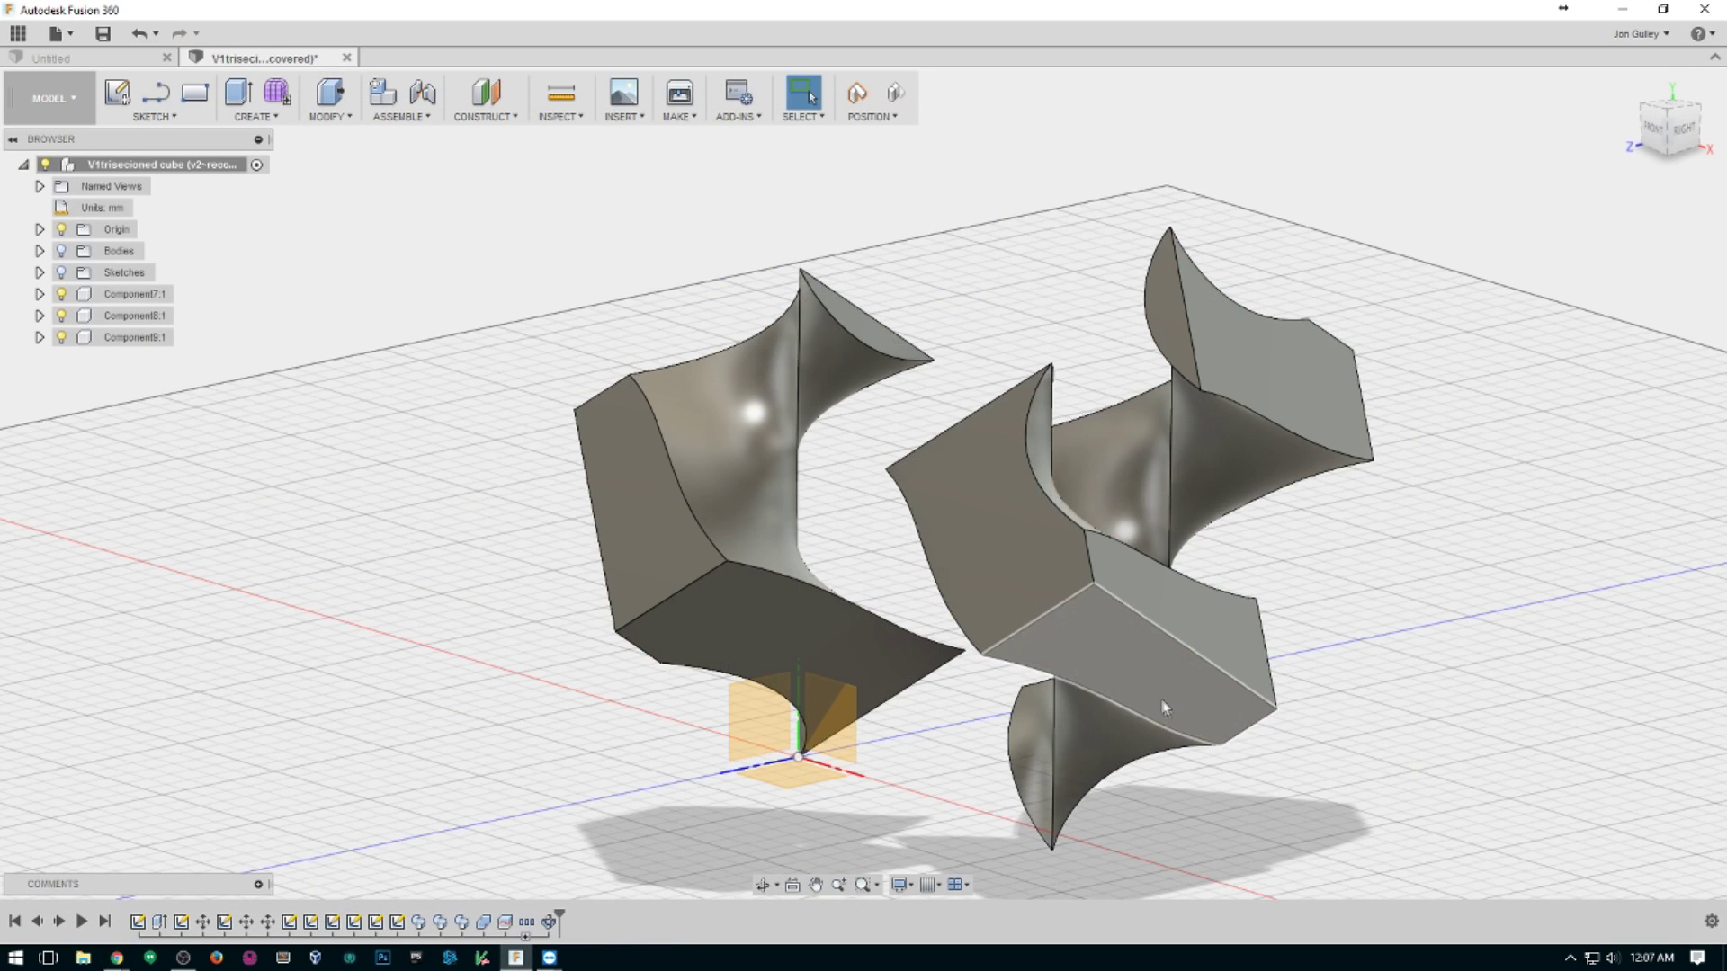
Start a new design and anchor a box's base corner at the origin.
left_click(59, 33)
left_click(85, 60)
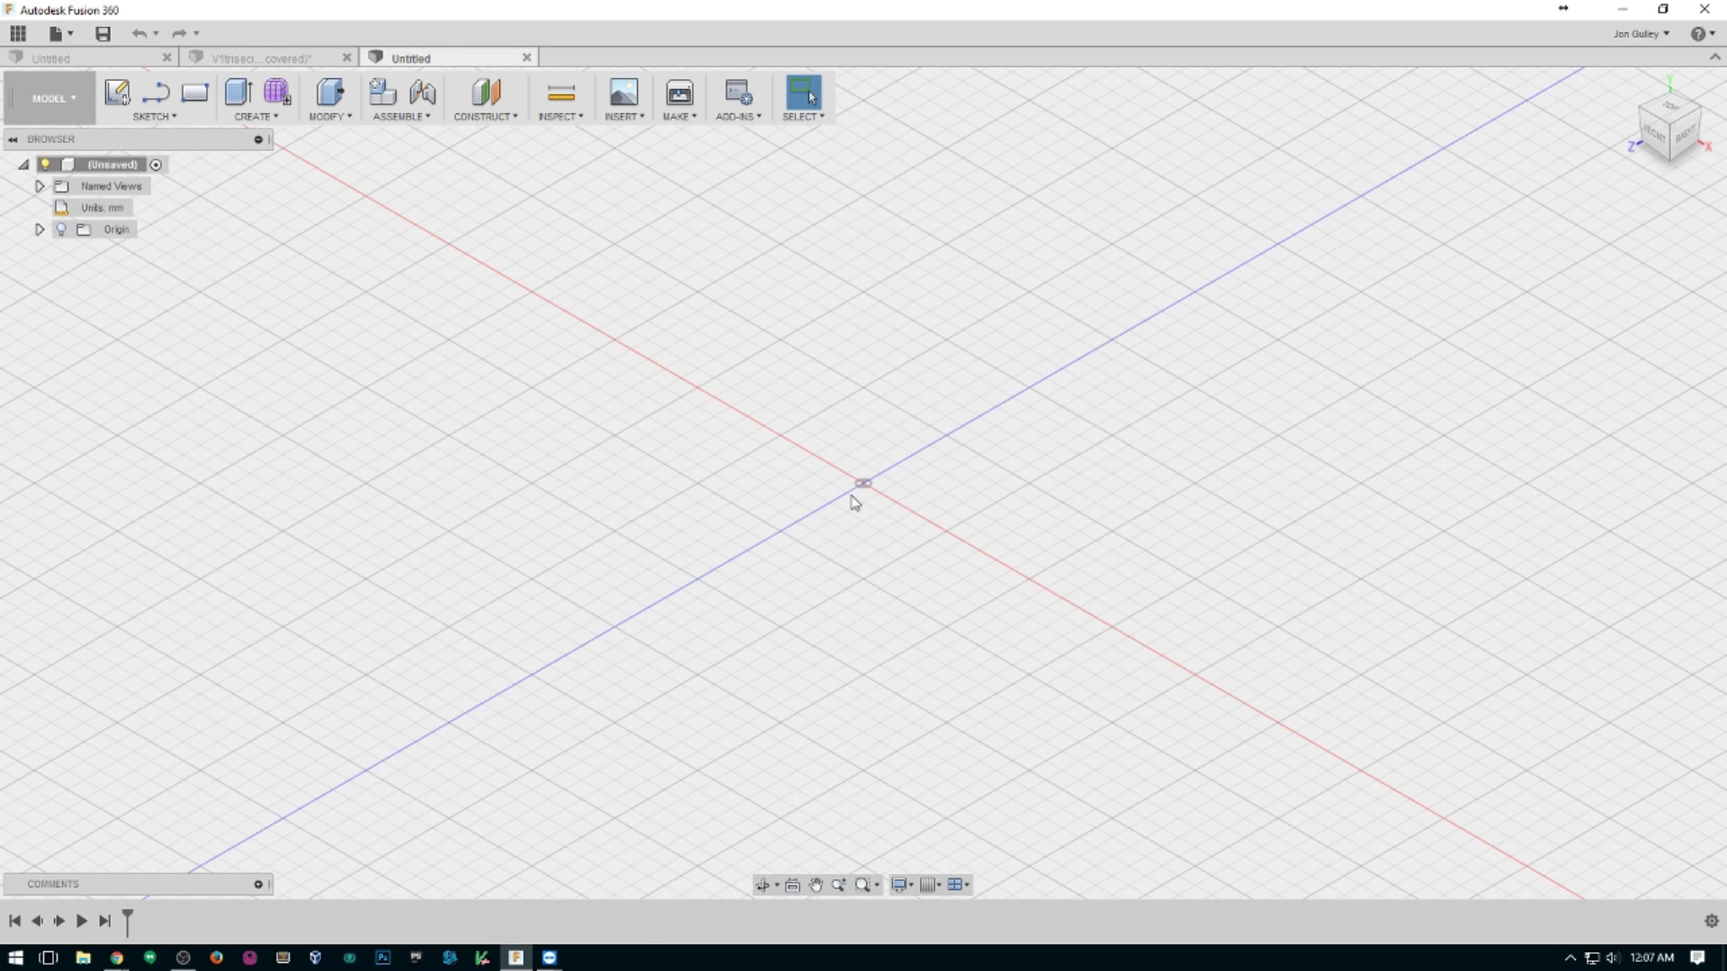
left_click(237, 94)
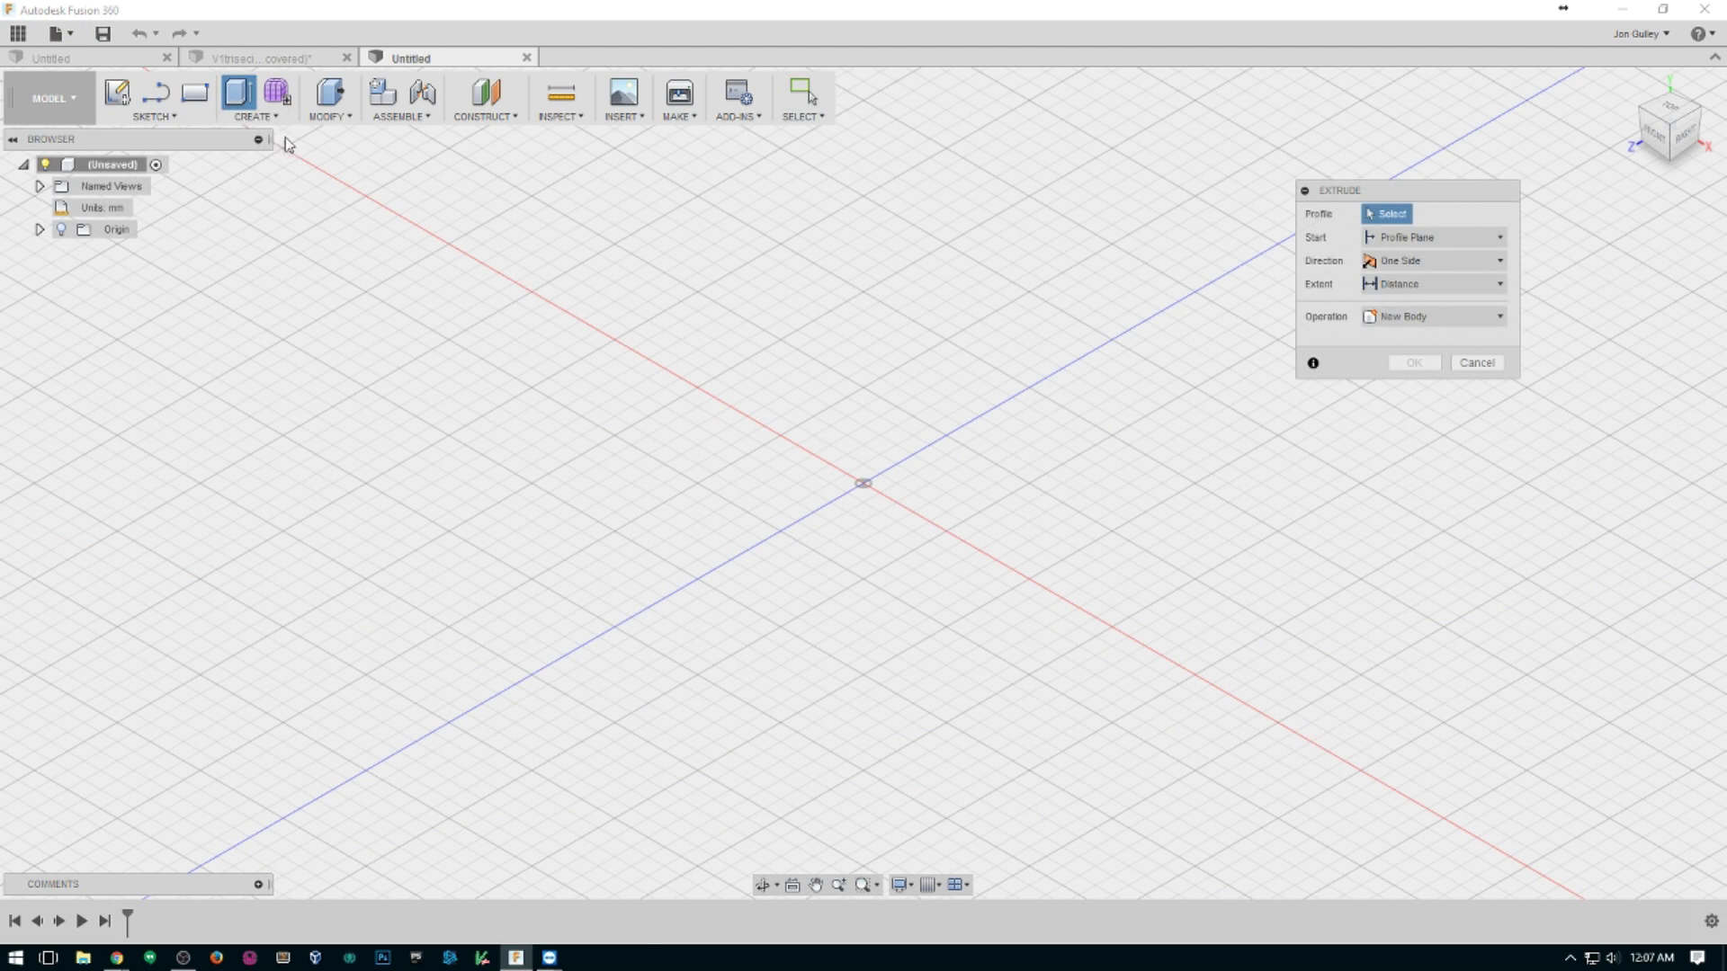
left_click(255, 116)
left_click(270, 334)
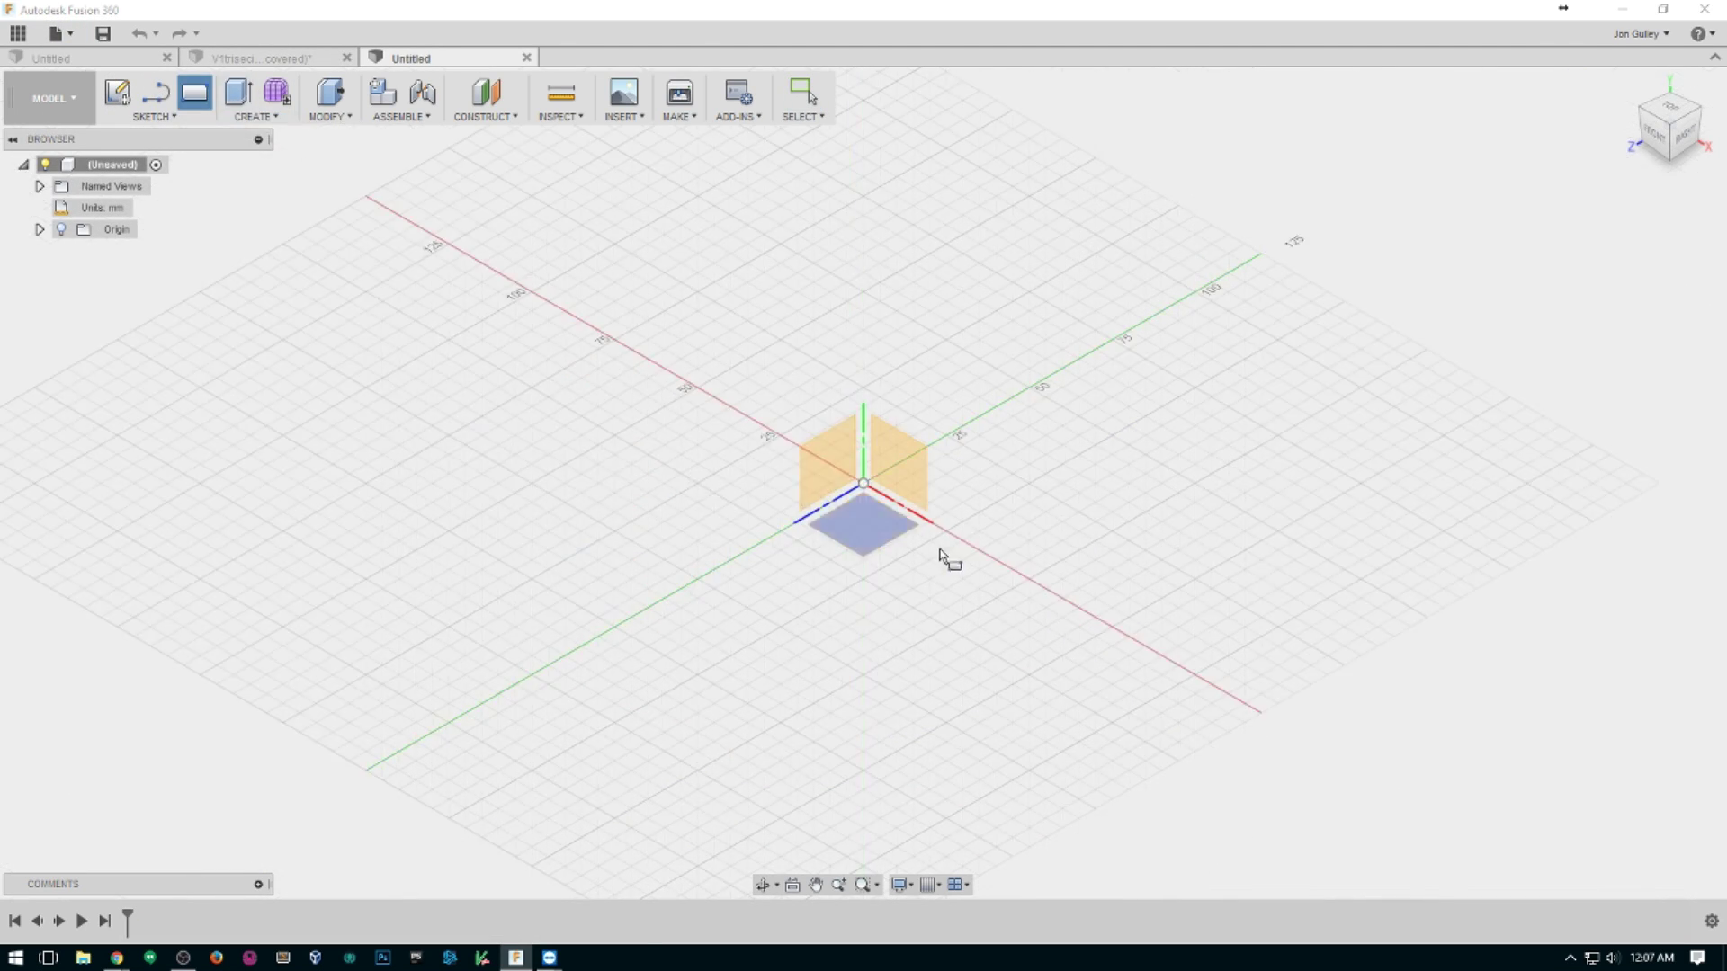
left_click(873, 493)
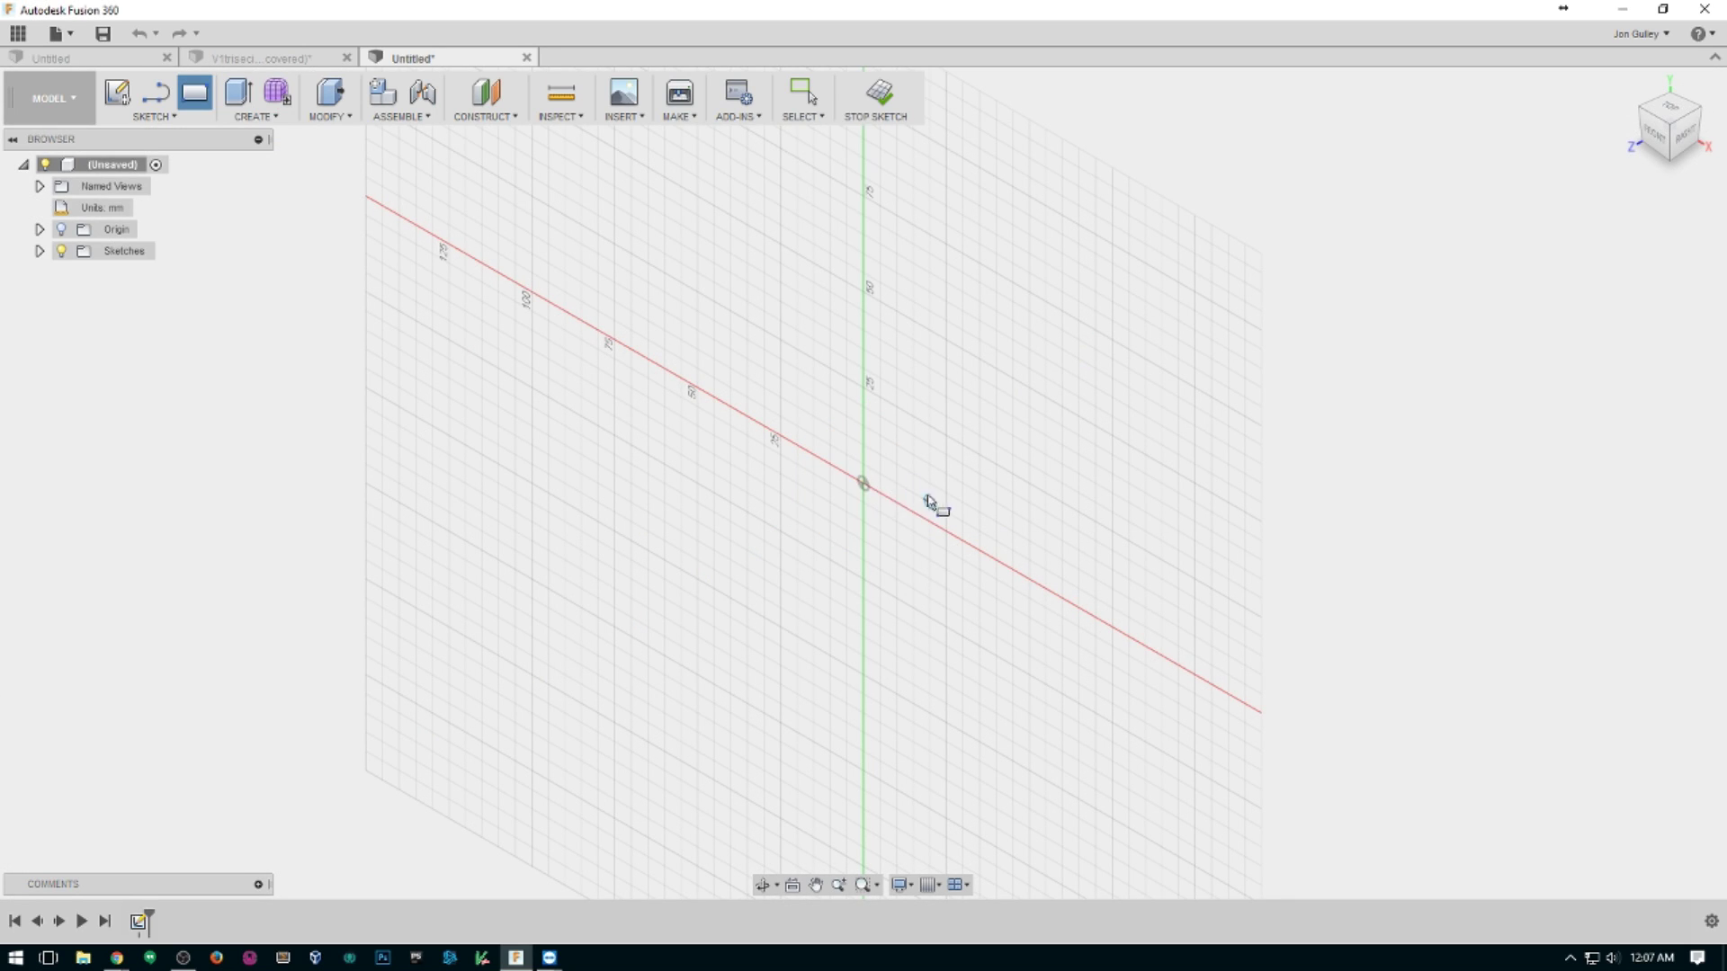
left_click(864, 483)
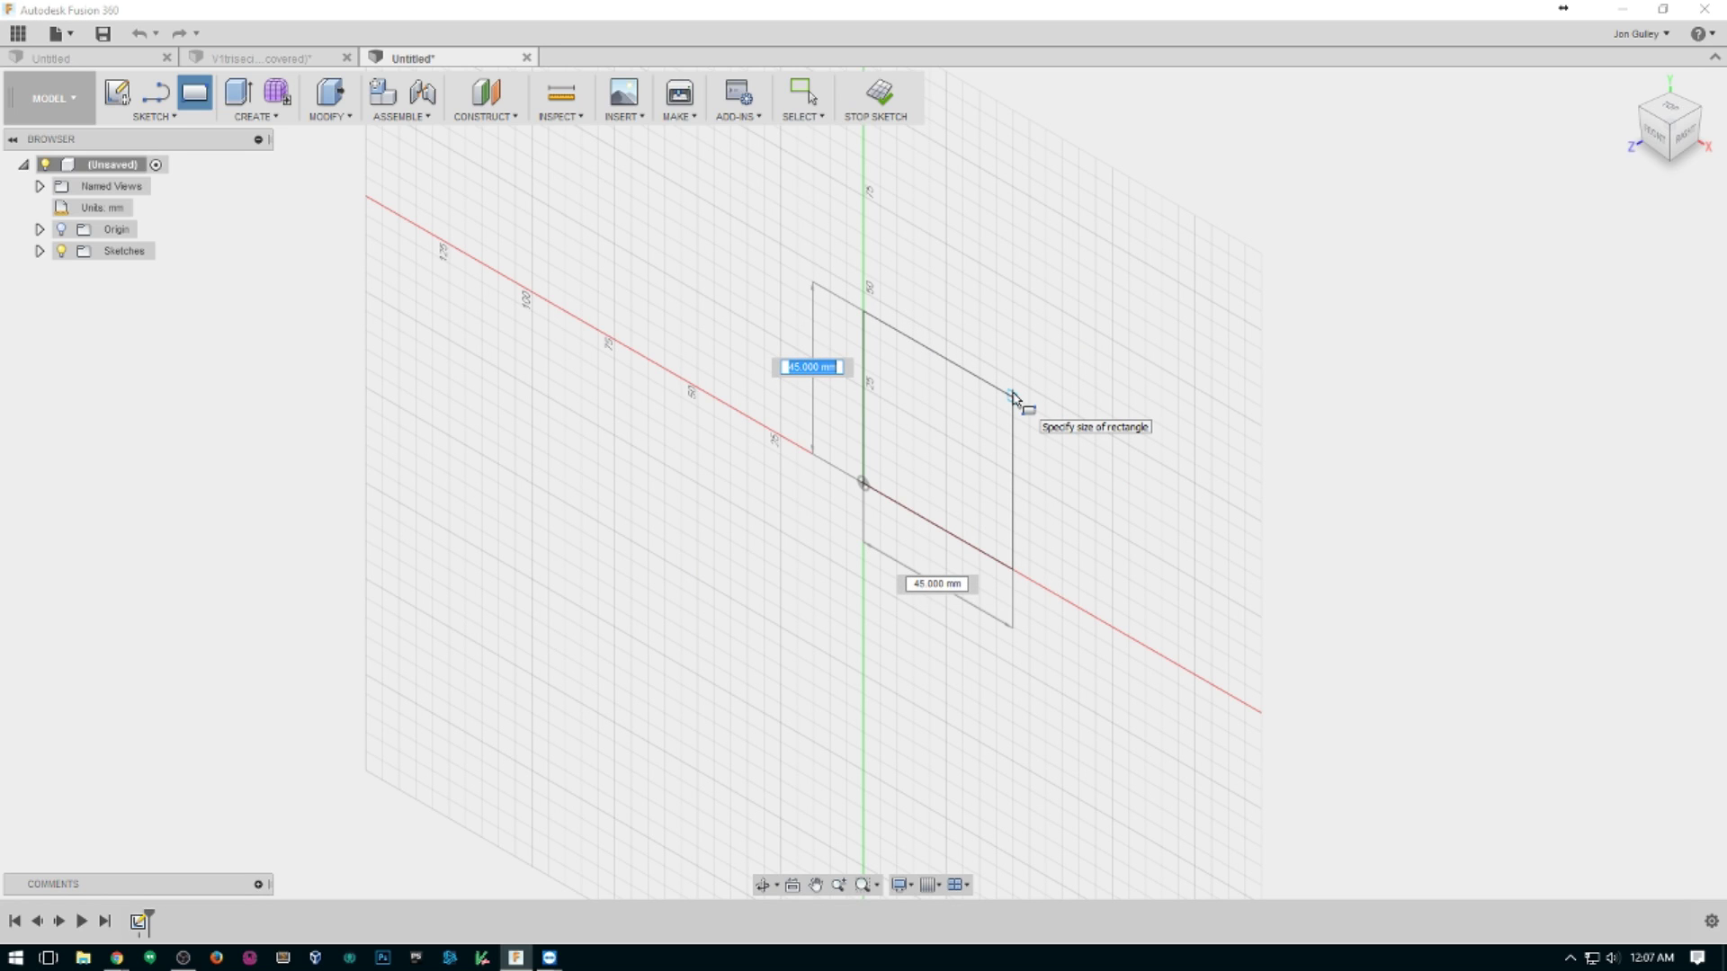
Size the box 55 by 55 mm with a 55 mm height.
type("55")
key("Tab")
type("5")
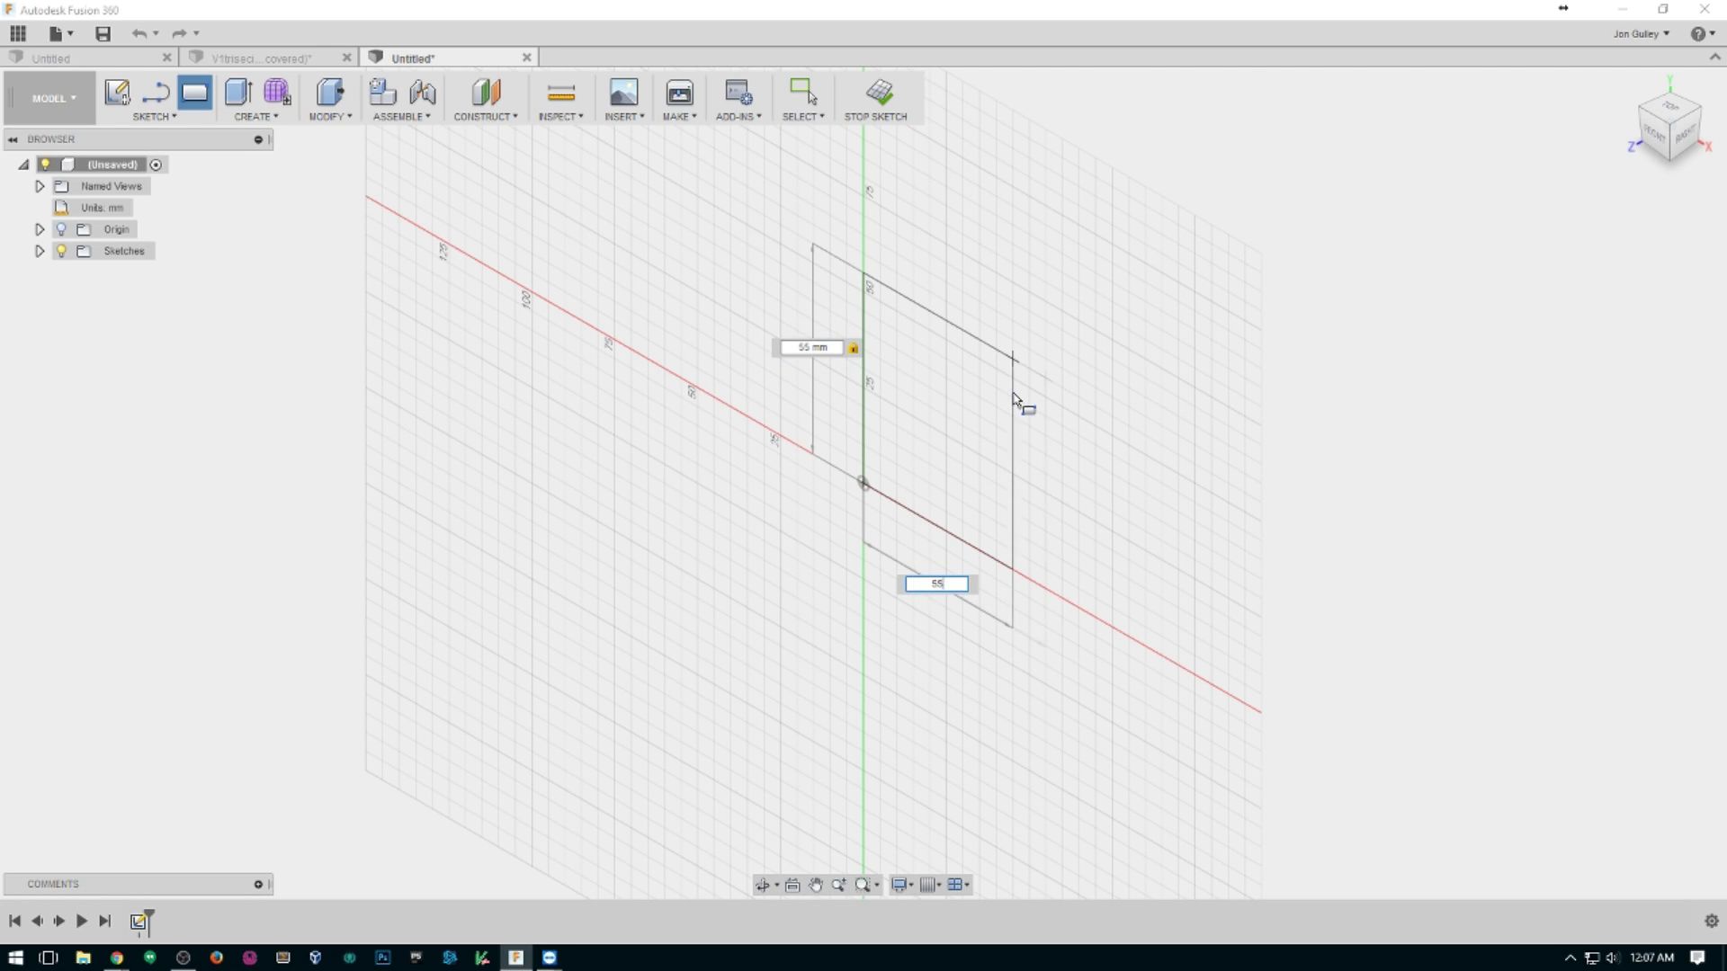
type("5")
key("Return")
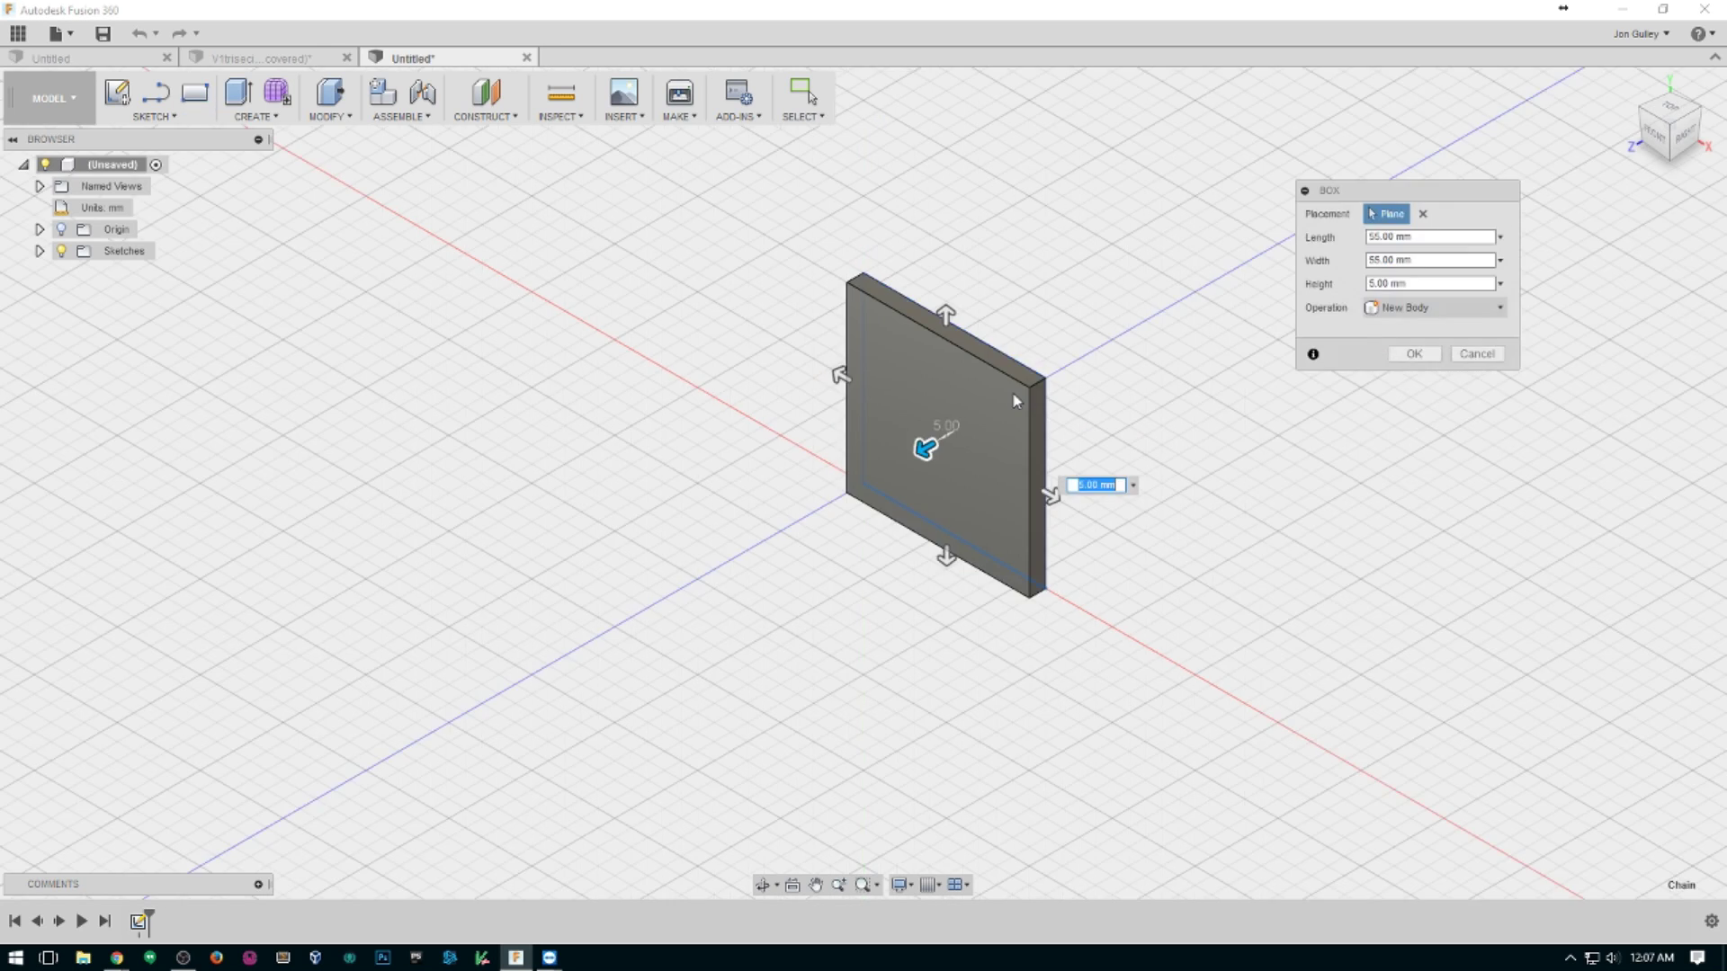
left_click(1375, 284)
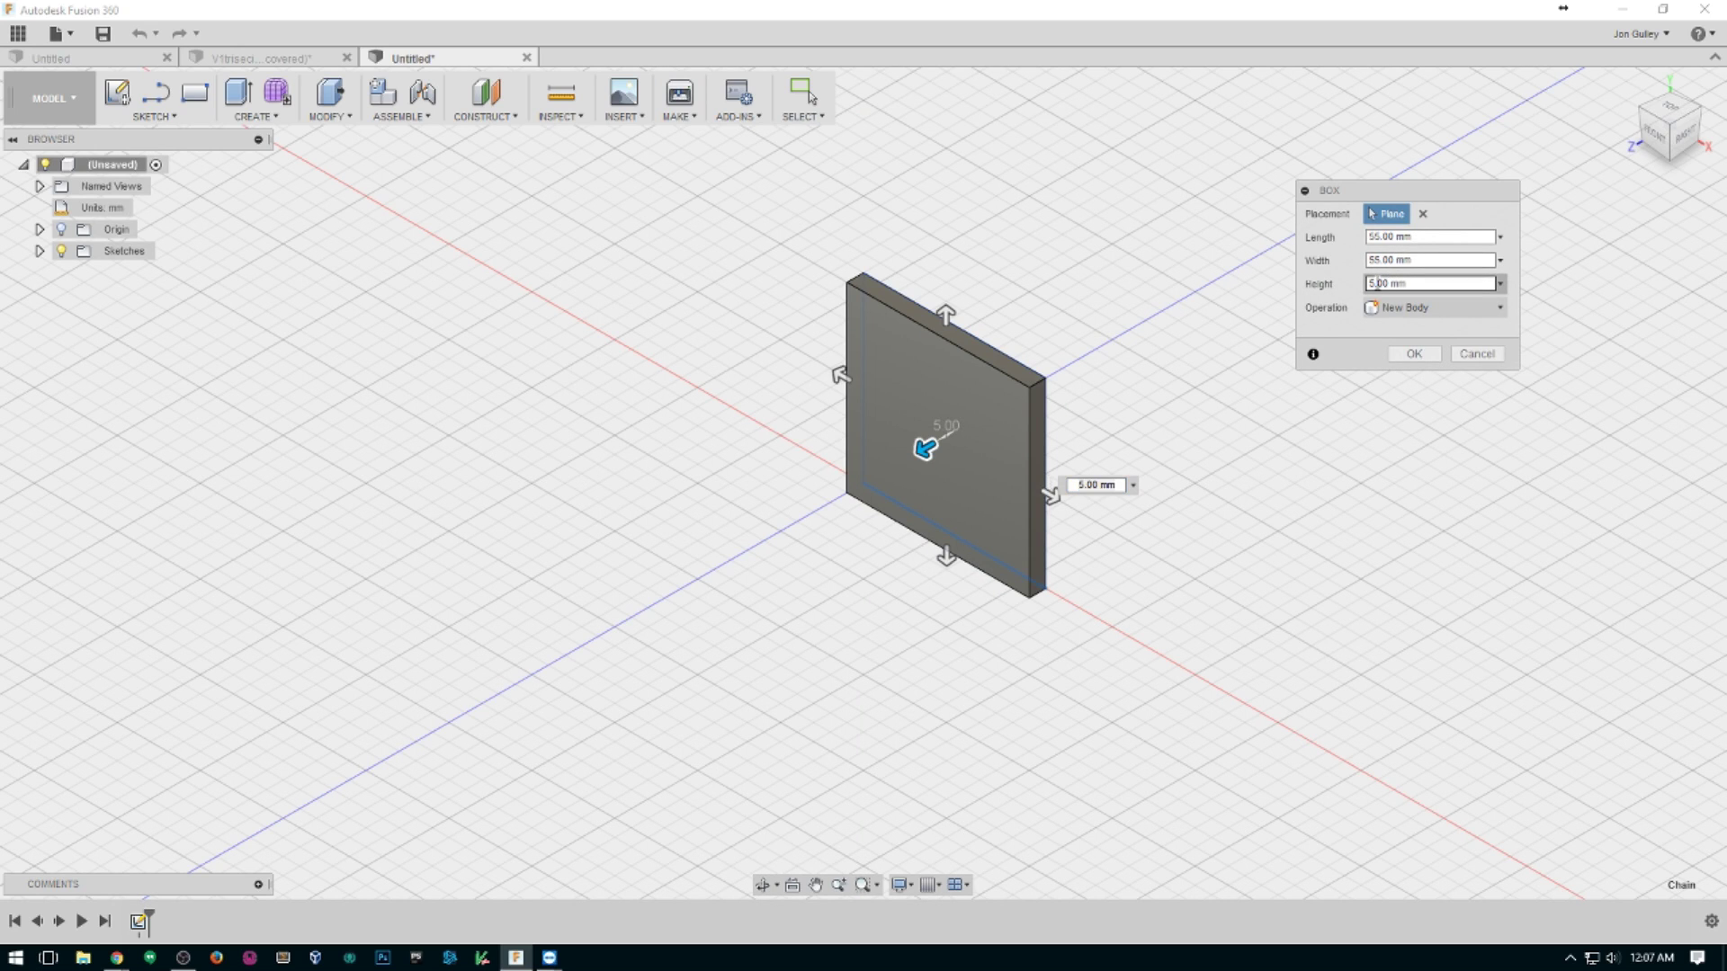
type("5")
key("Return")
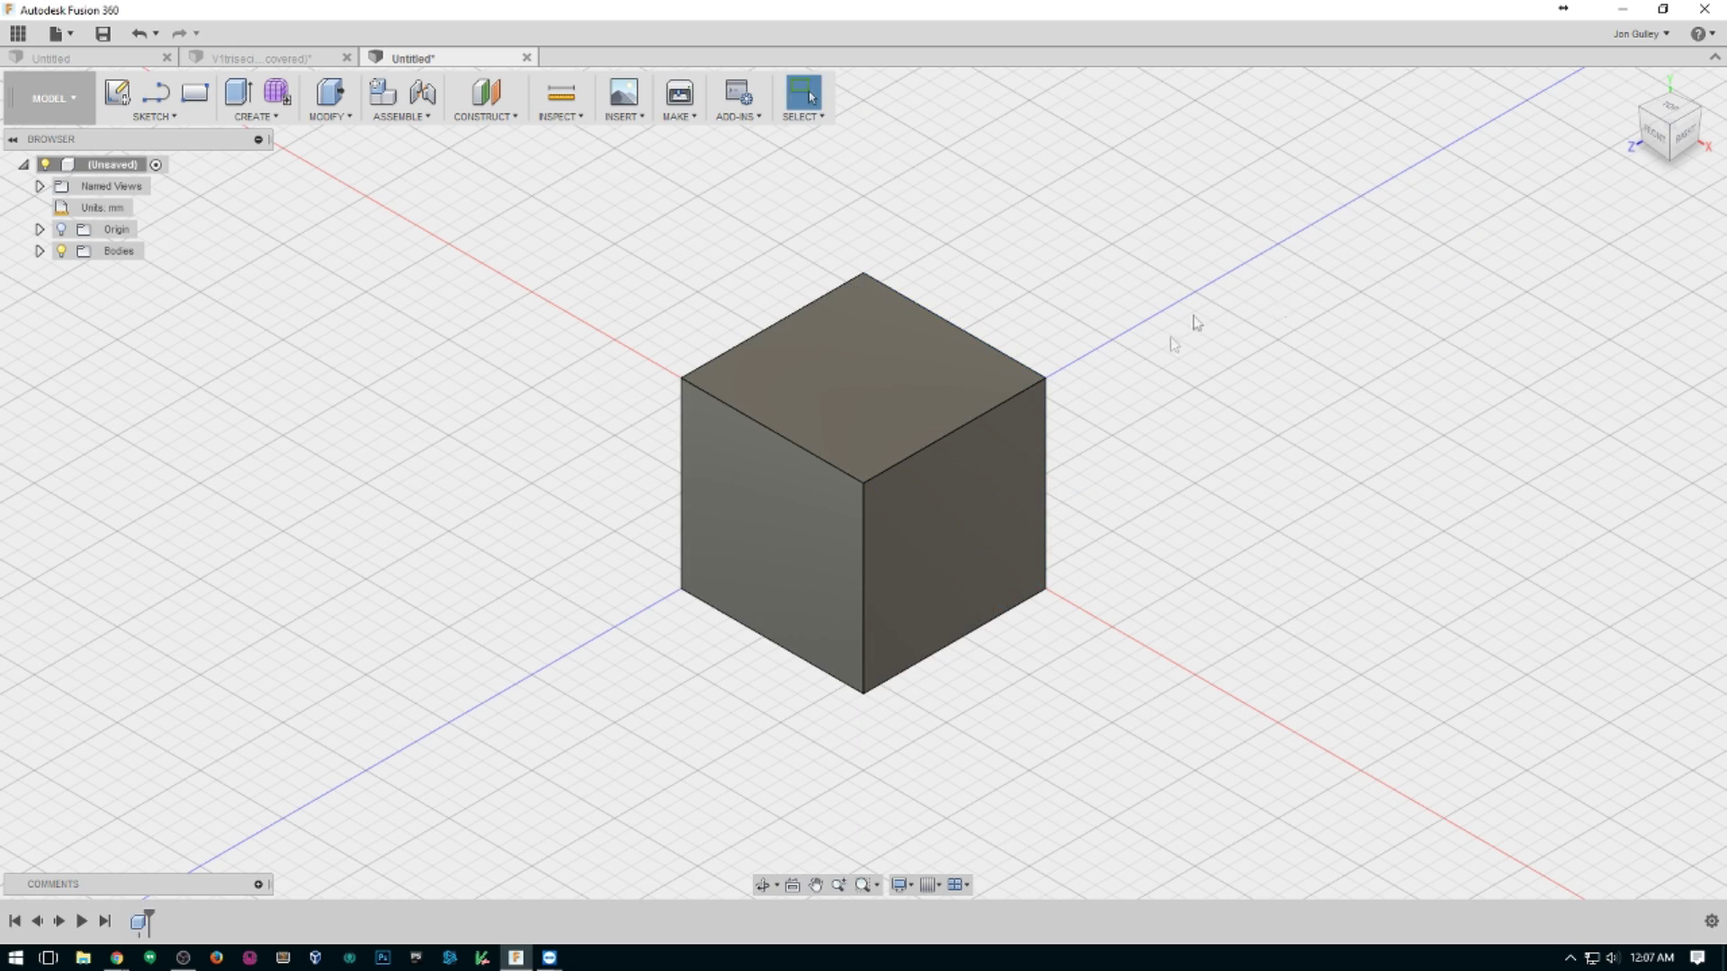
Rotate Body1 45 degrees about the Y axis with Move/Copy.
middle_click_drag(1091, 470, 1268, 462, "shift")
key("Escape")
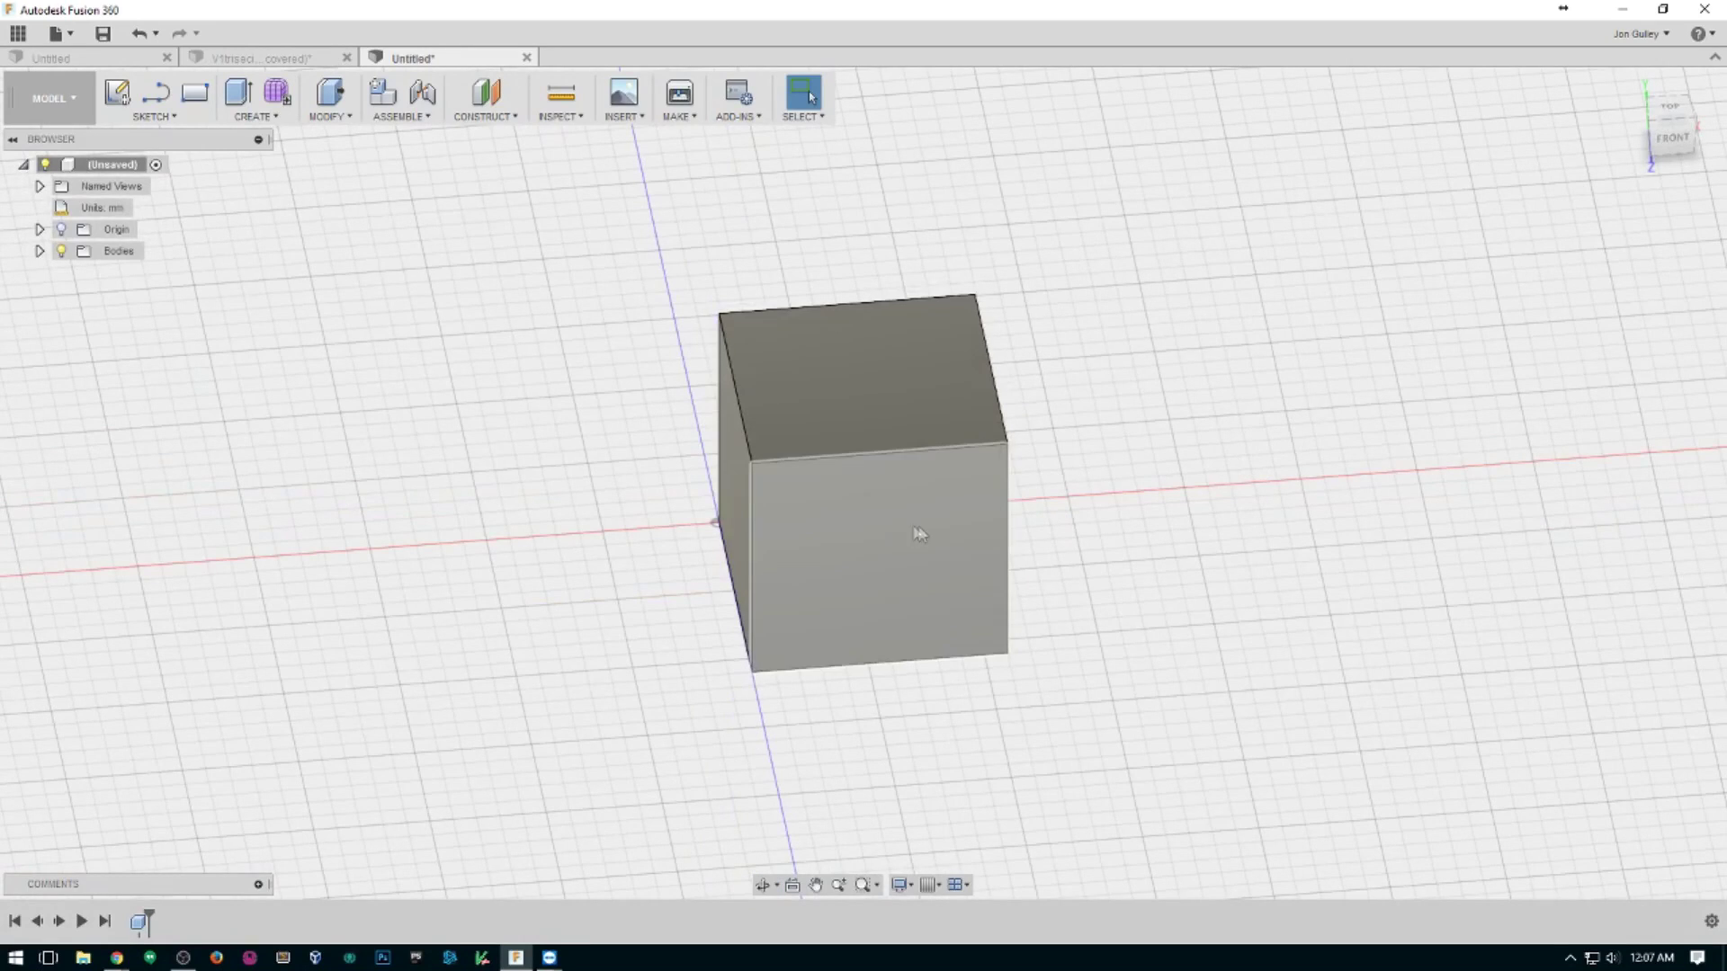
left_click(39, 251)
left_click(135, 272)
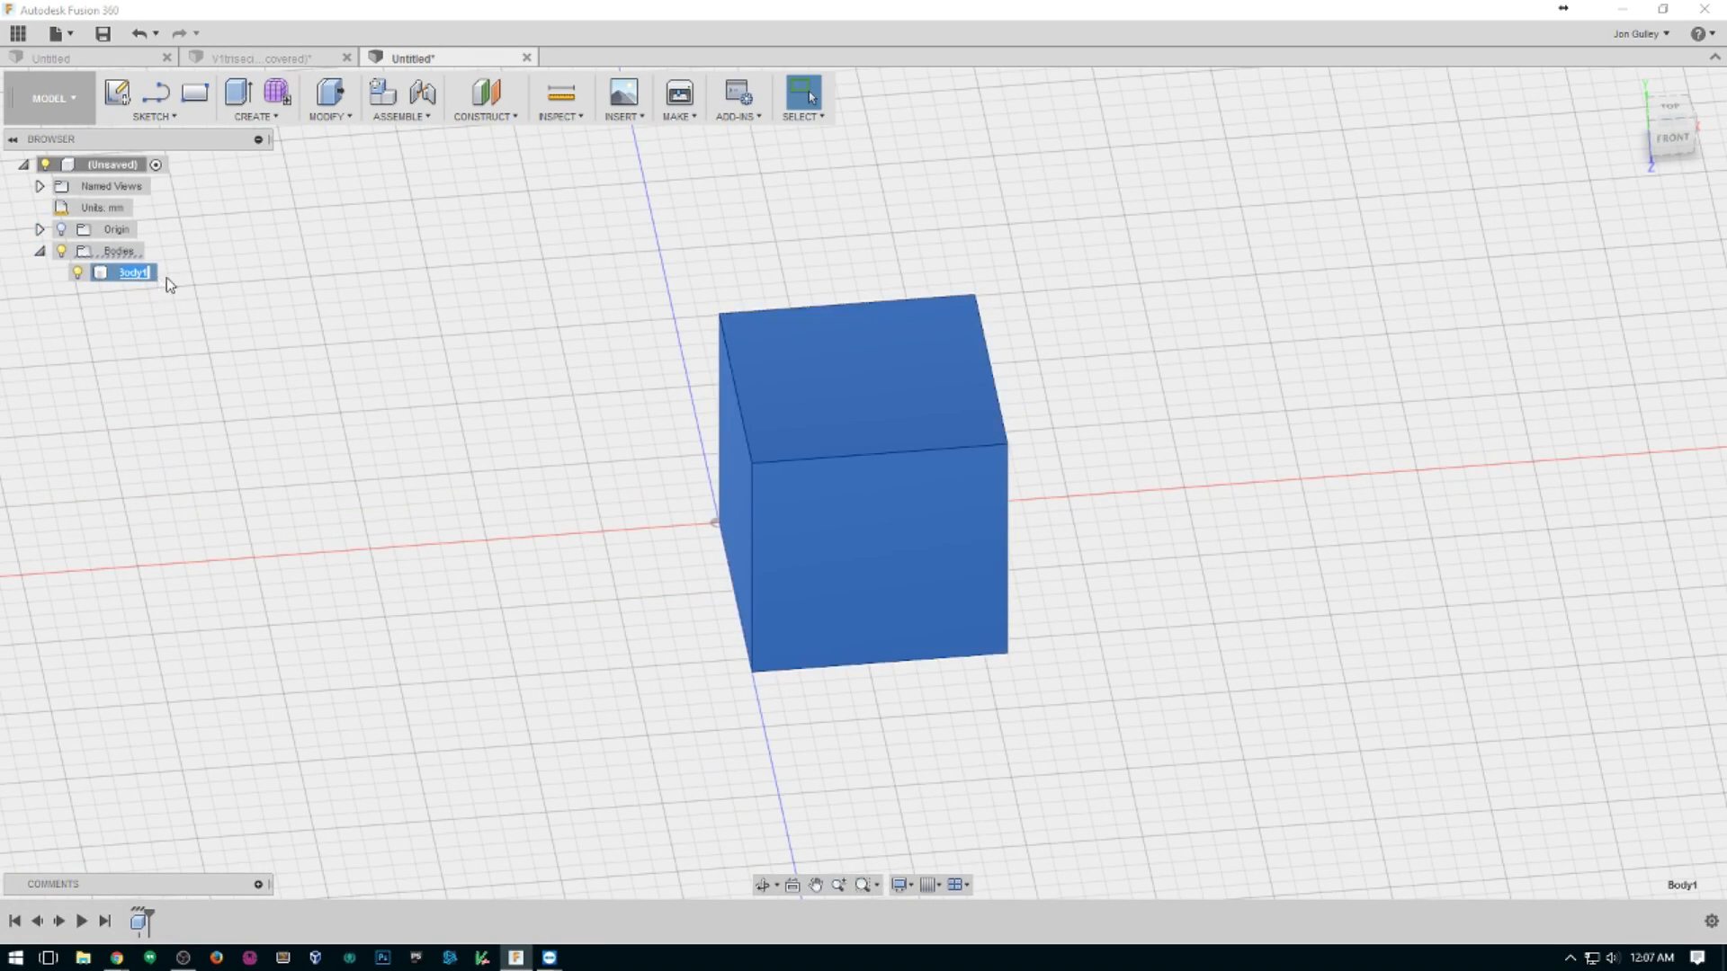
left_click(59, 282)
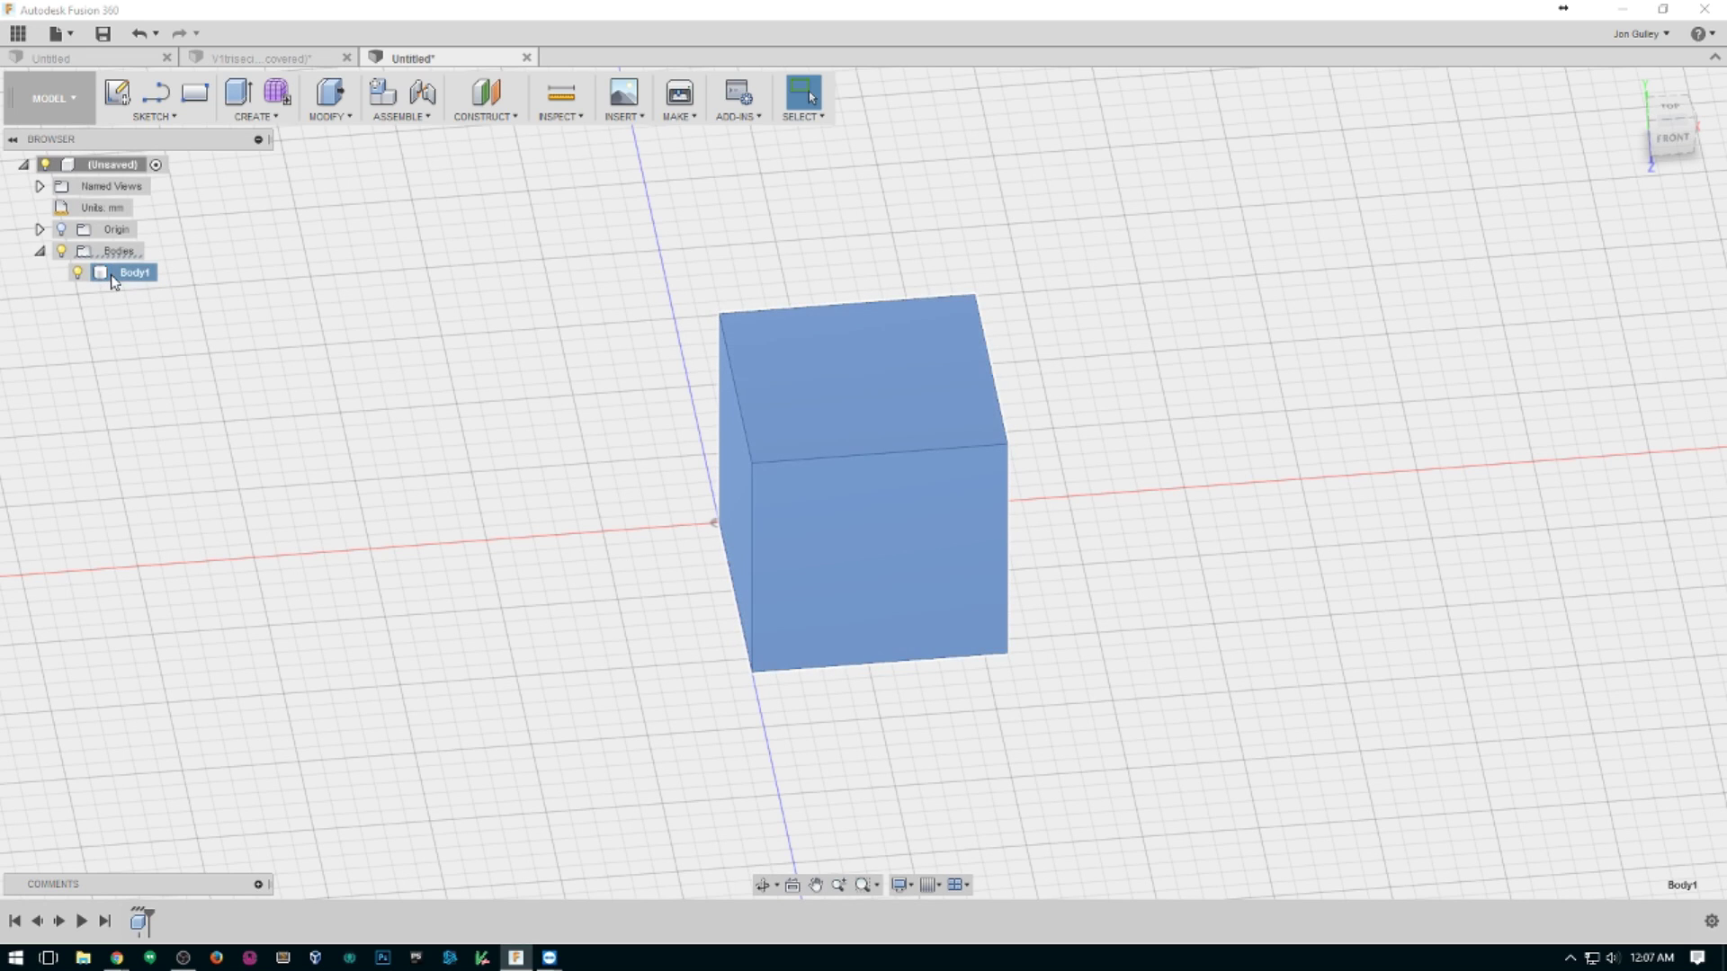
left_click(115, 275)
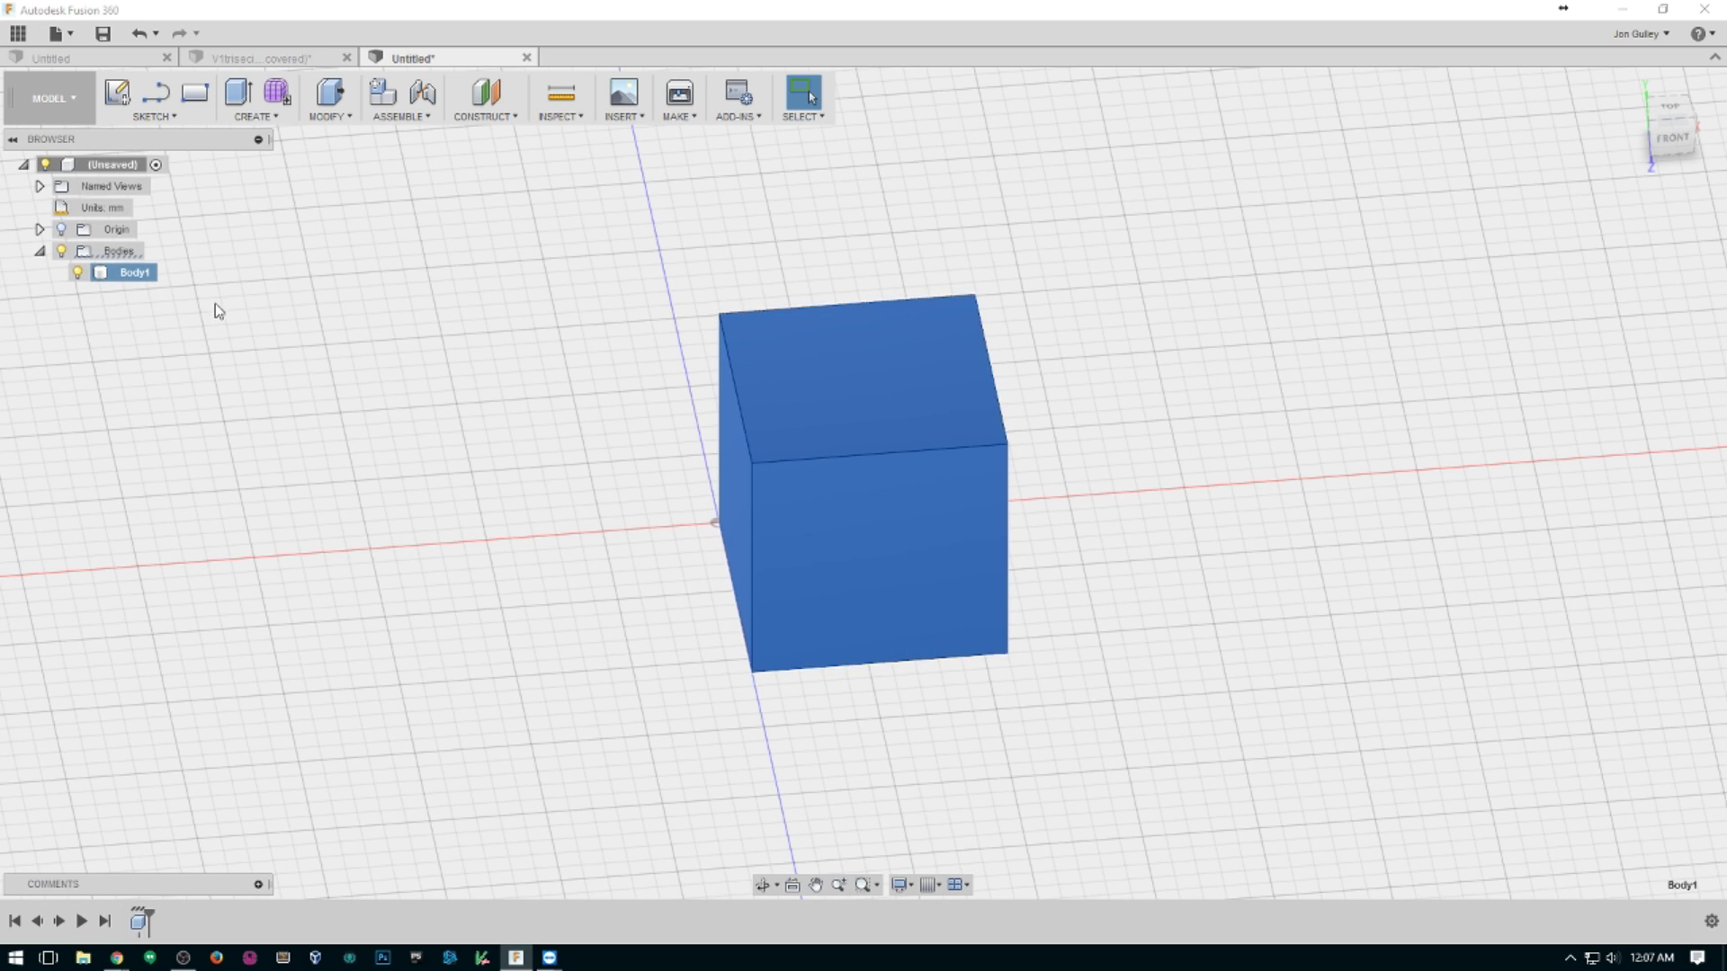
key("m")
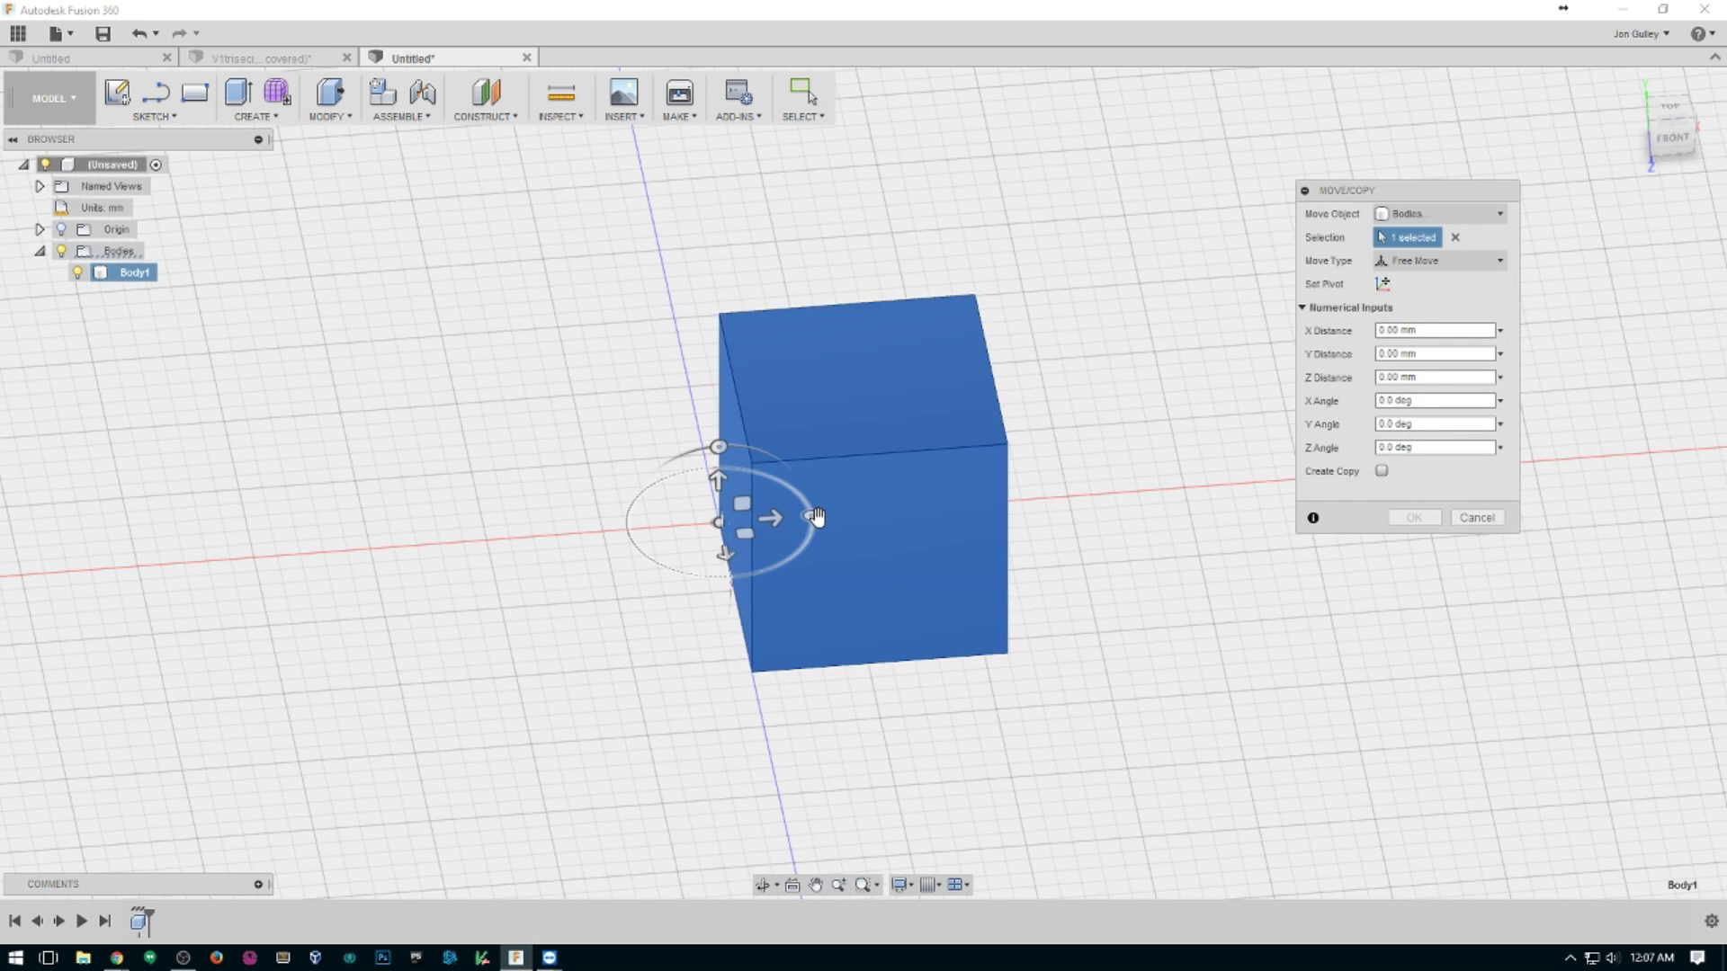
left_click_drag(816, 517, 821, 464)
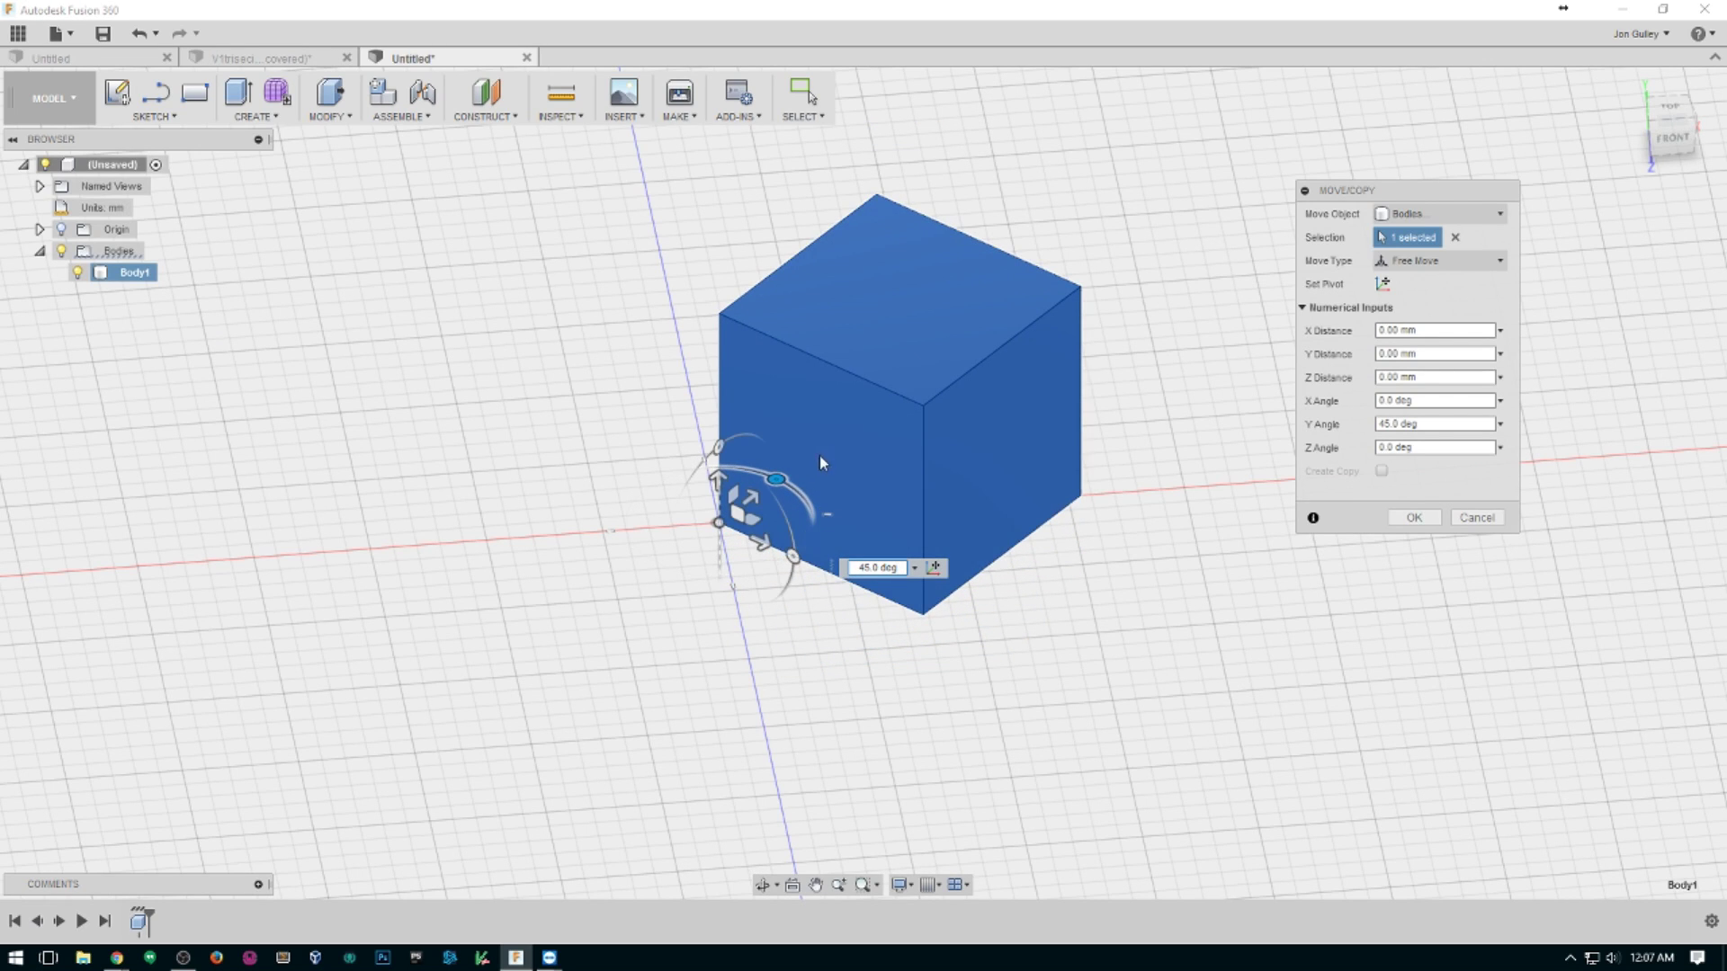
left_click(1414, 519)
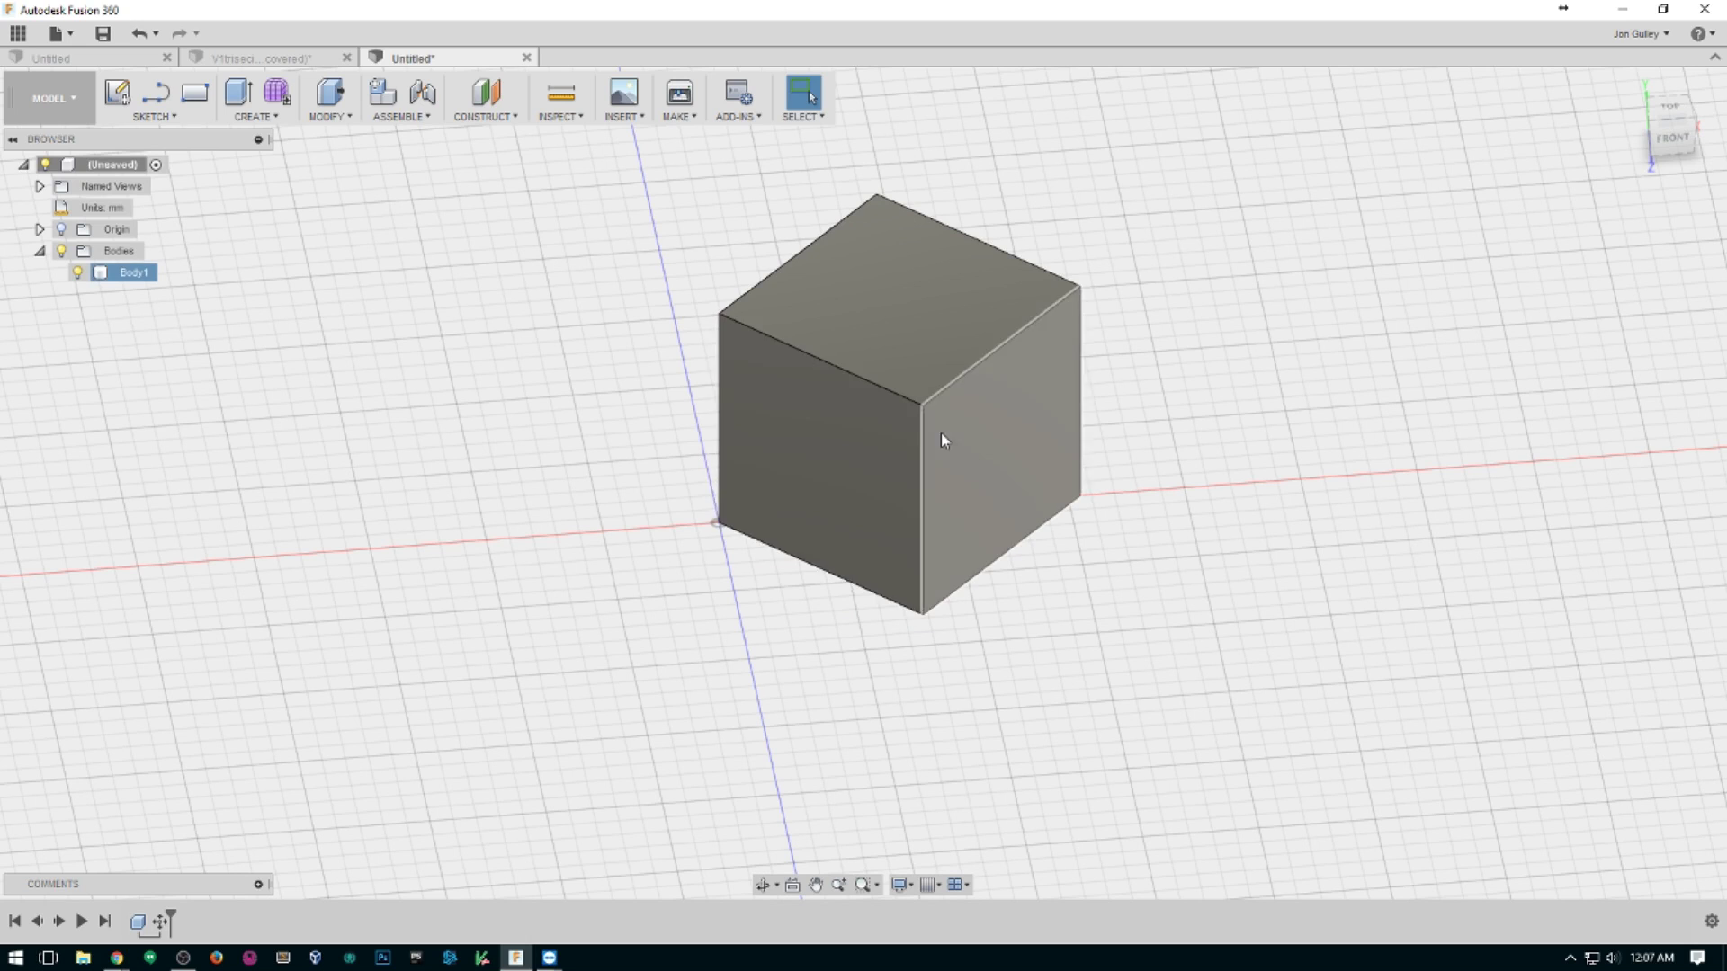
Apply a second 54.73° rotation to Body1 so the cube stands on one corner.
key("m")
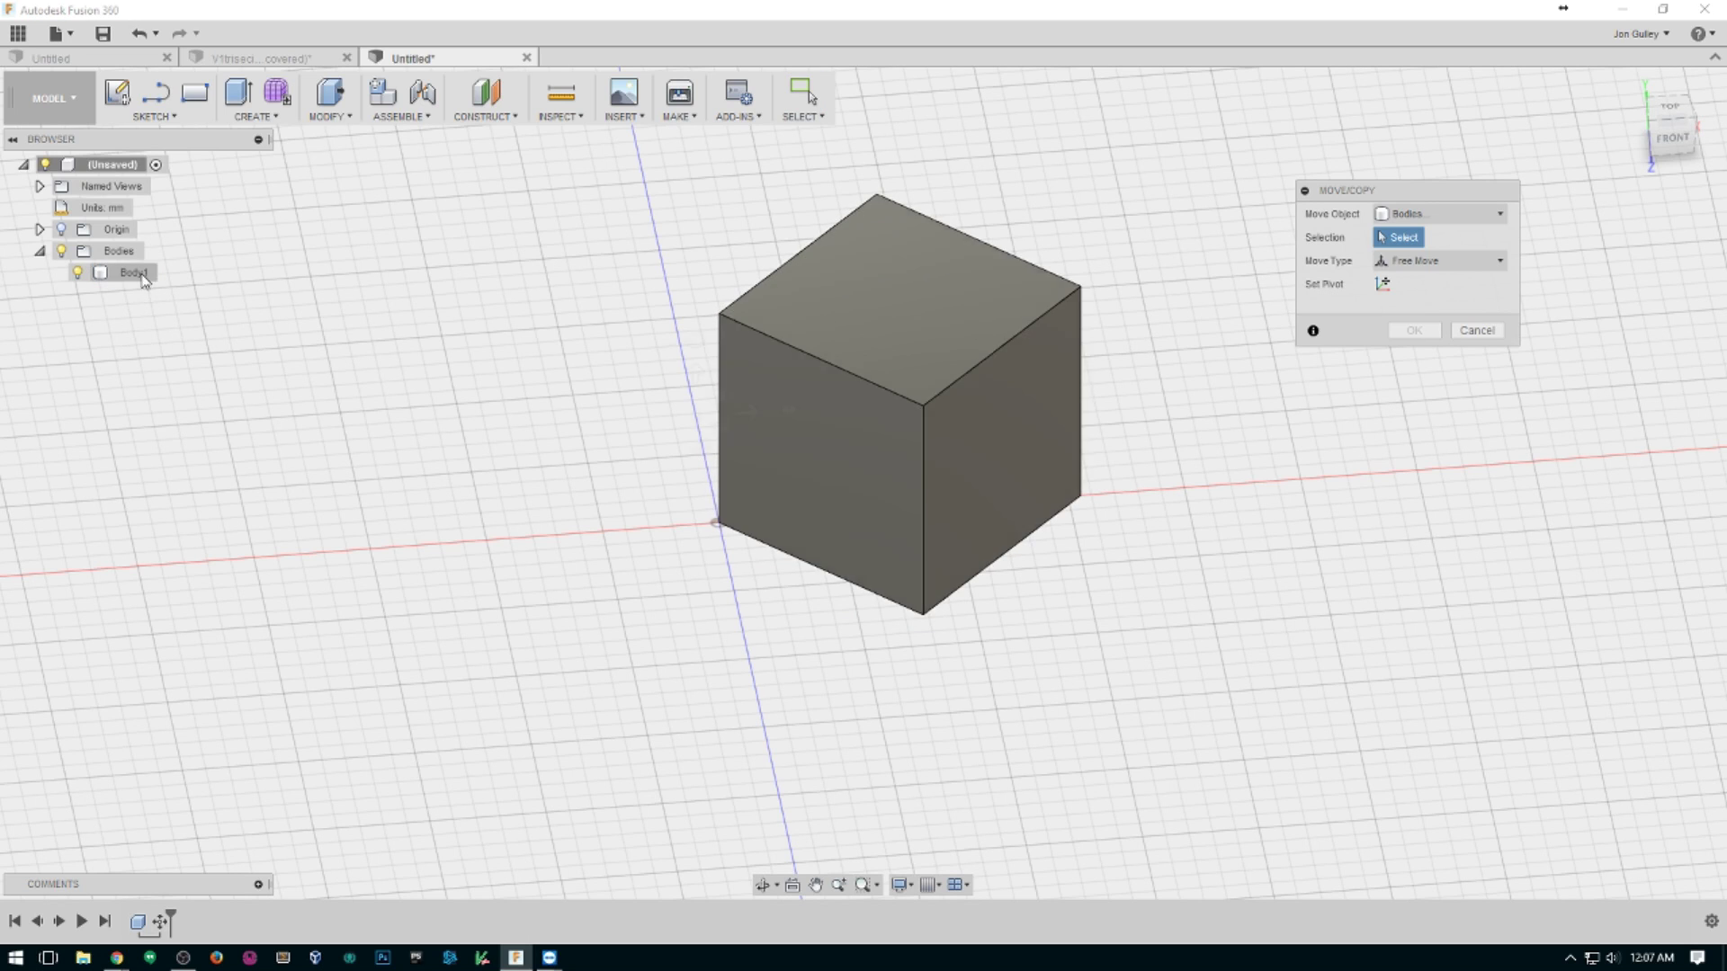
left_click(139, 274)
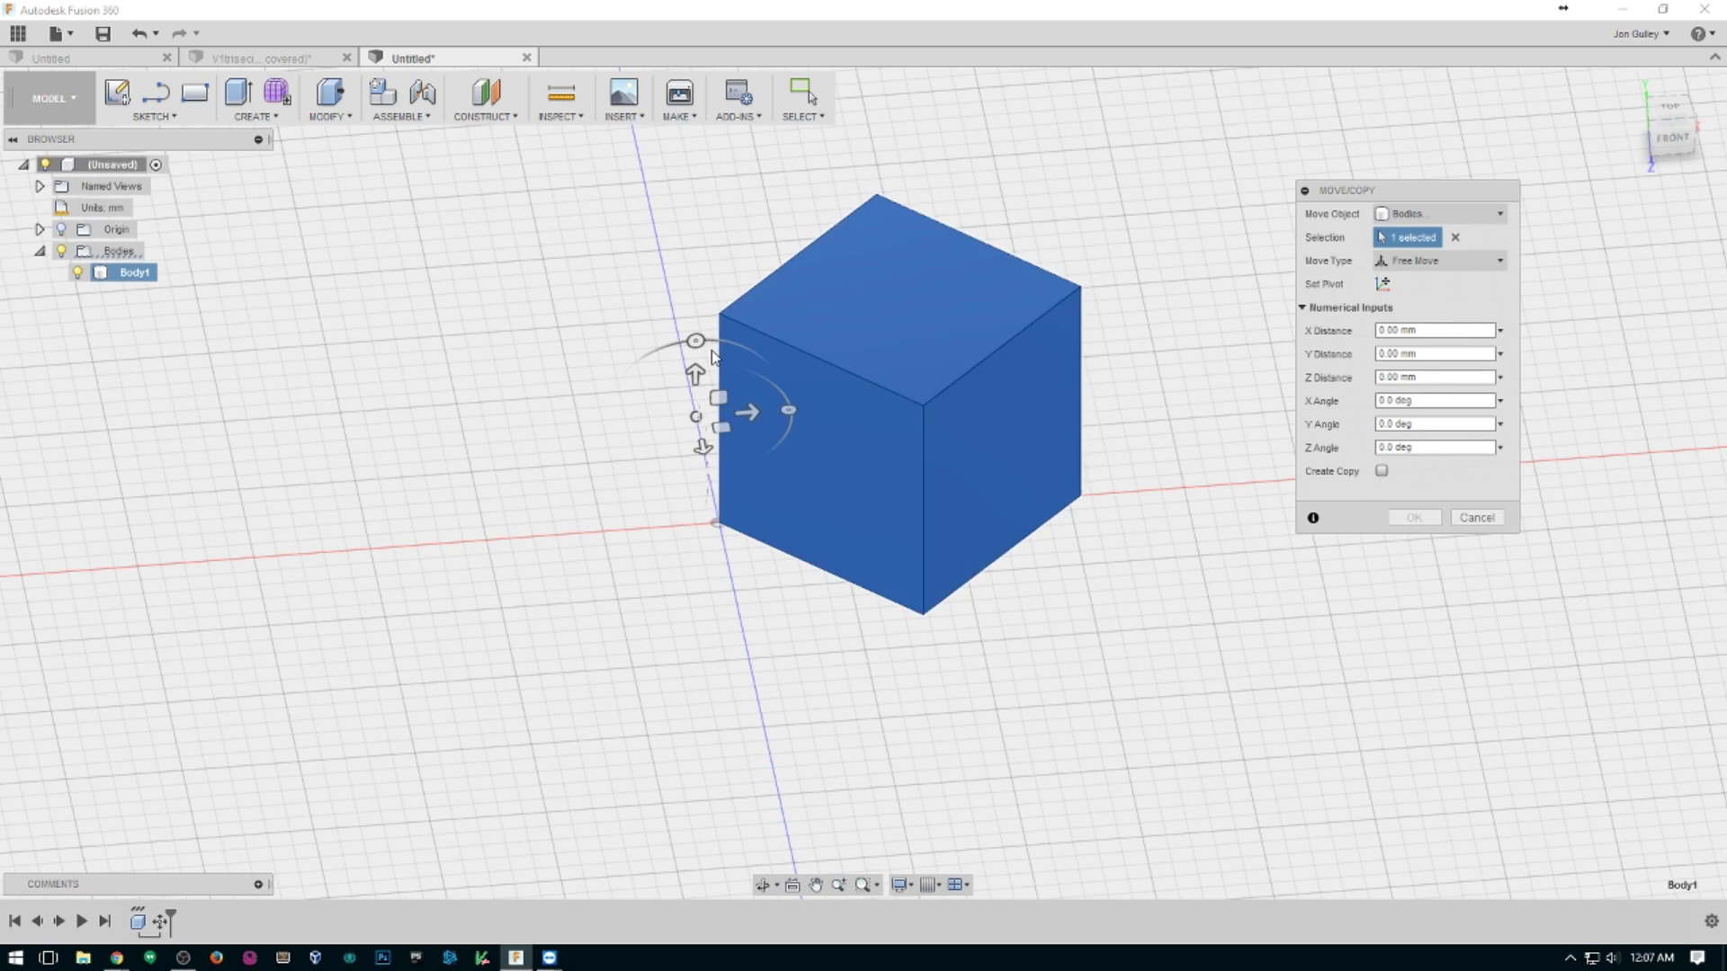
left_click_drag(788, 410, 618, 380)
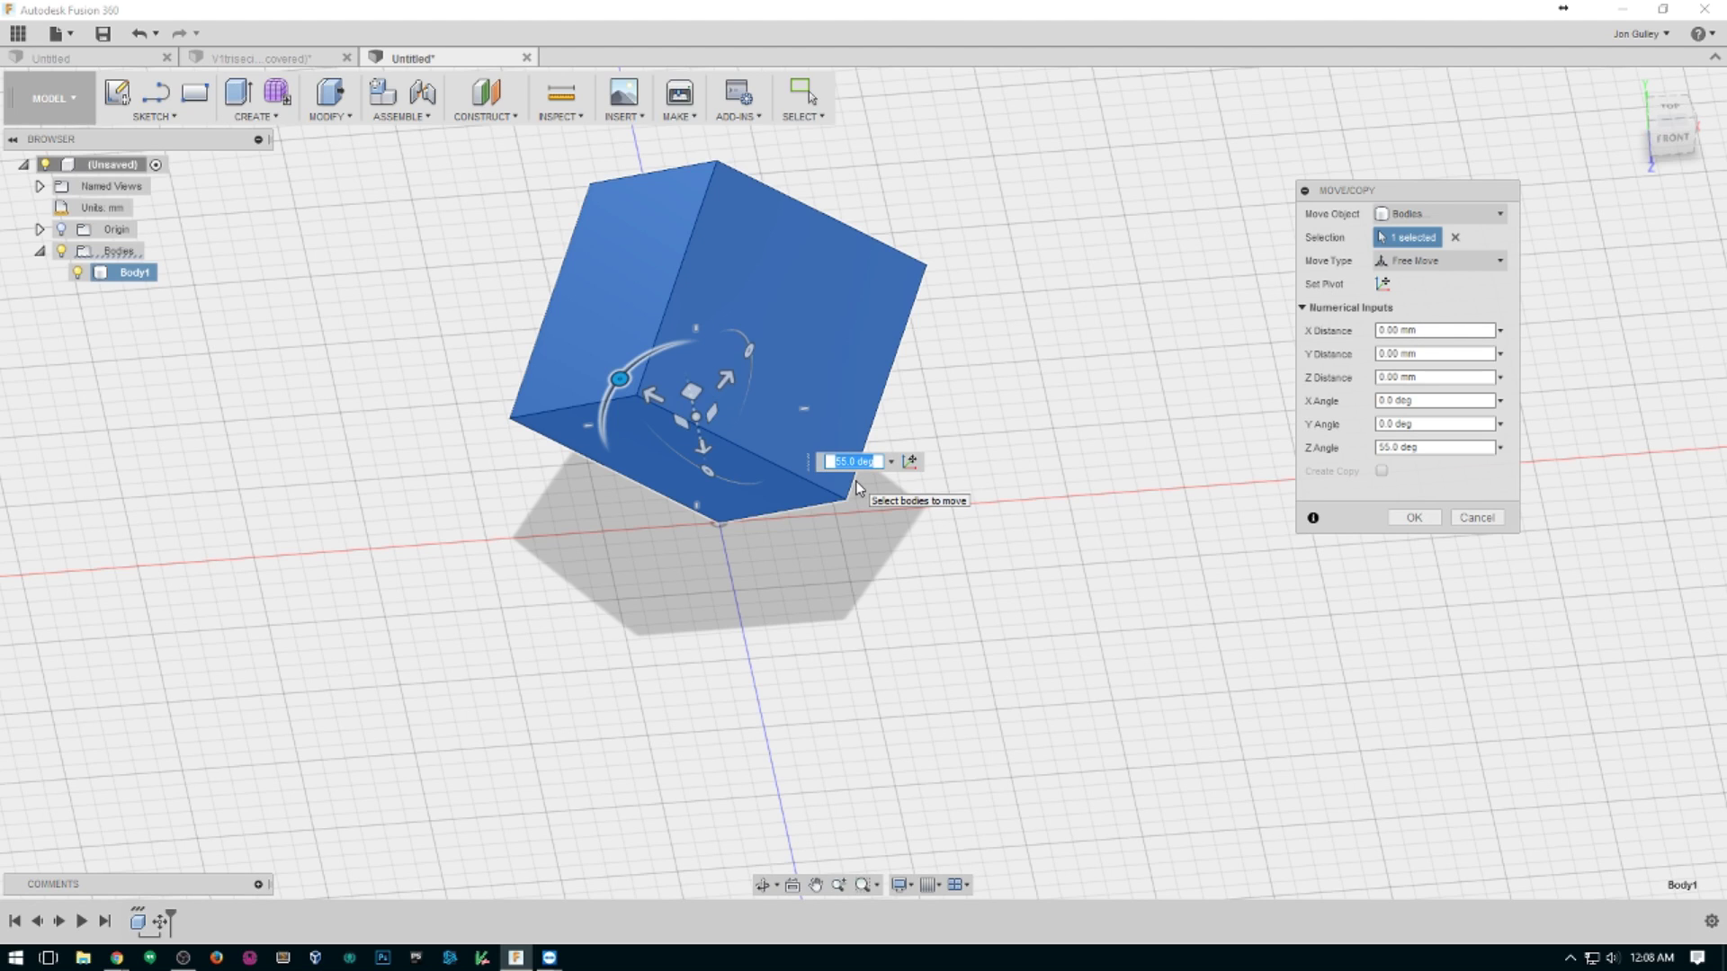
type("54.7")
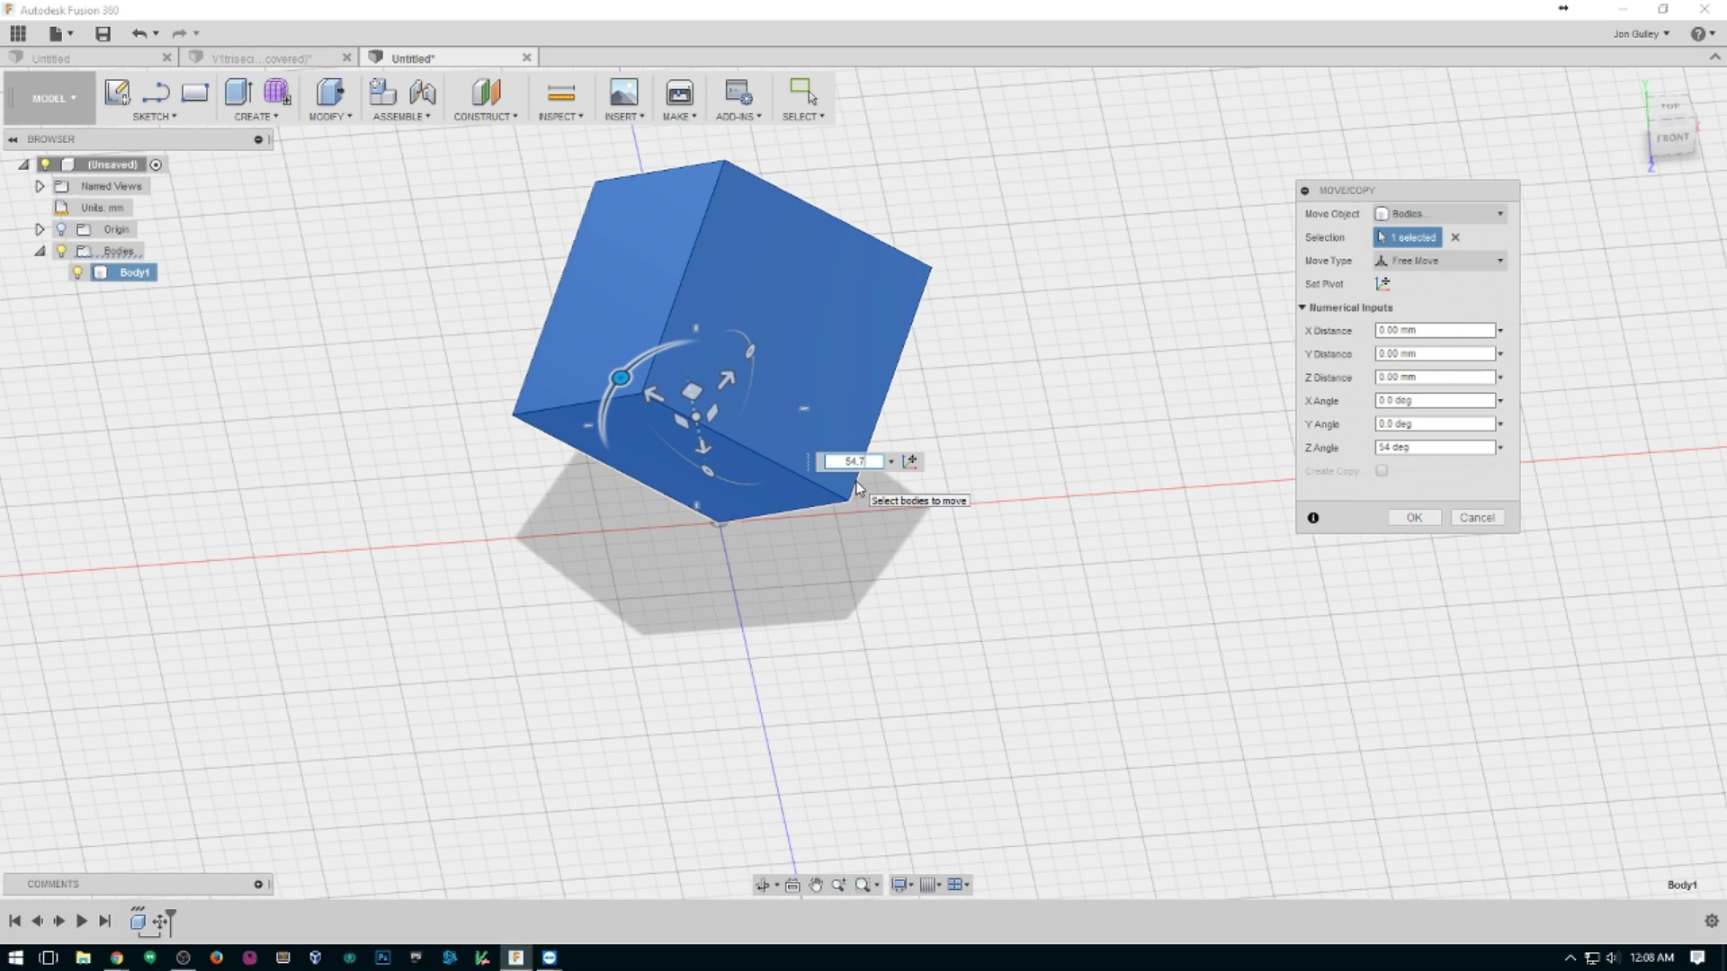
type("356")
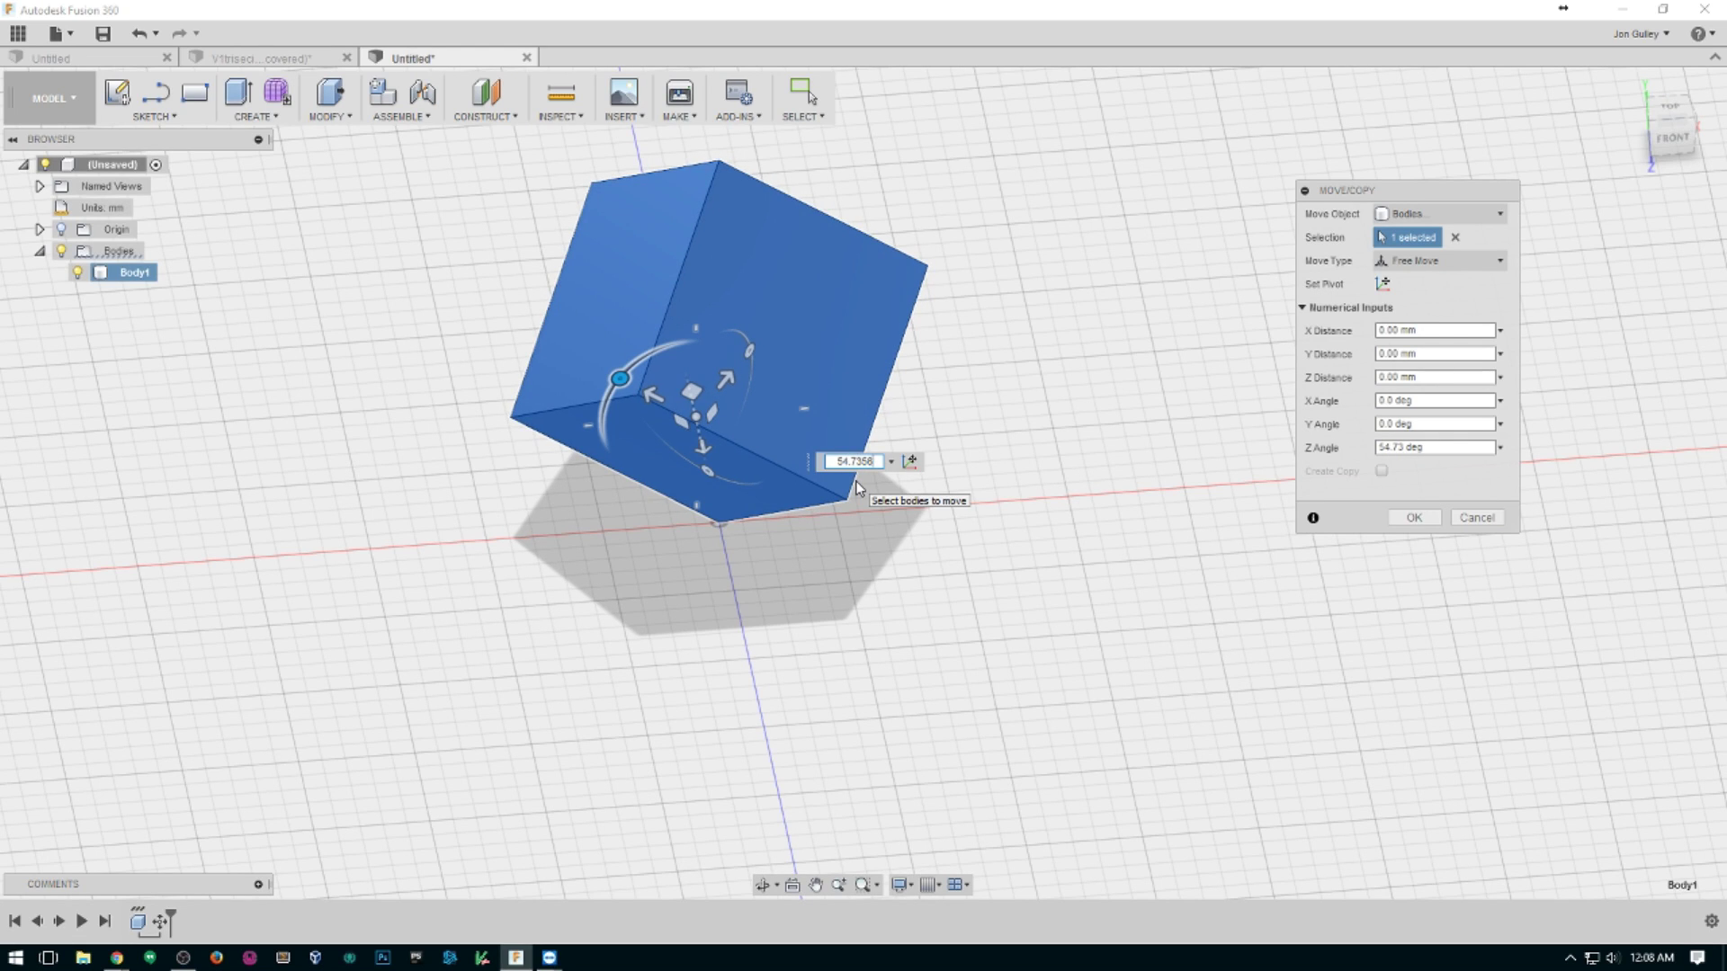
key("Return")
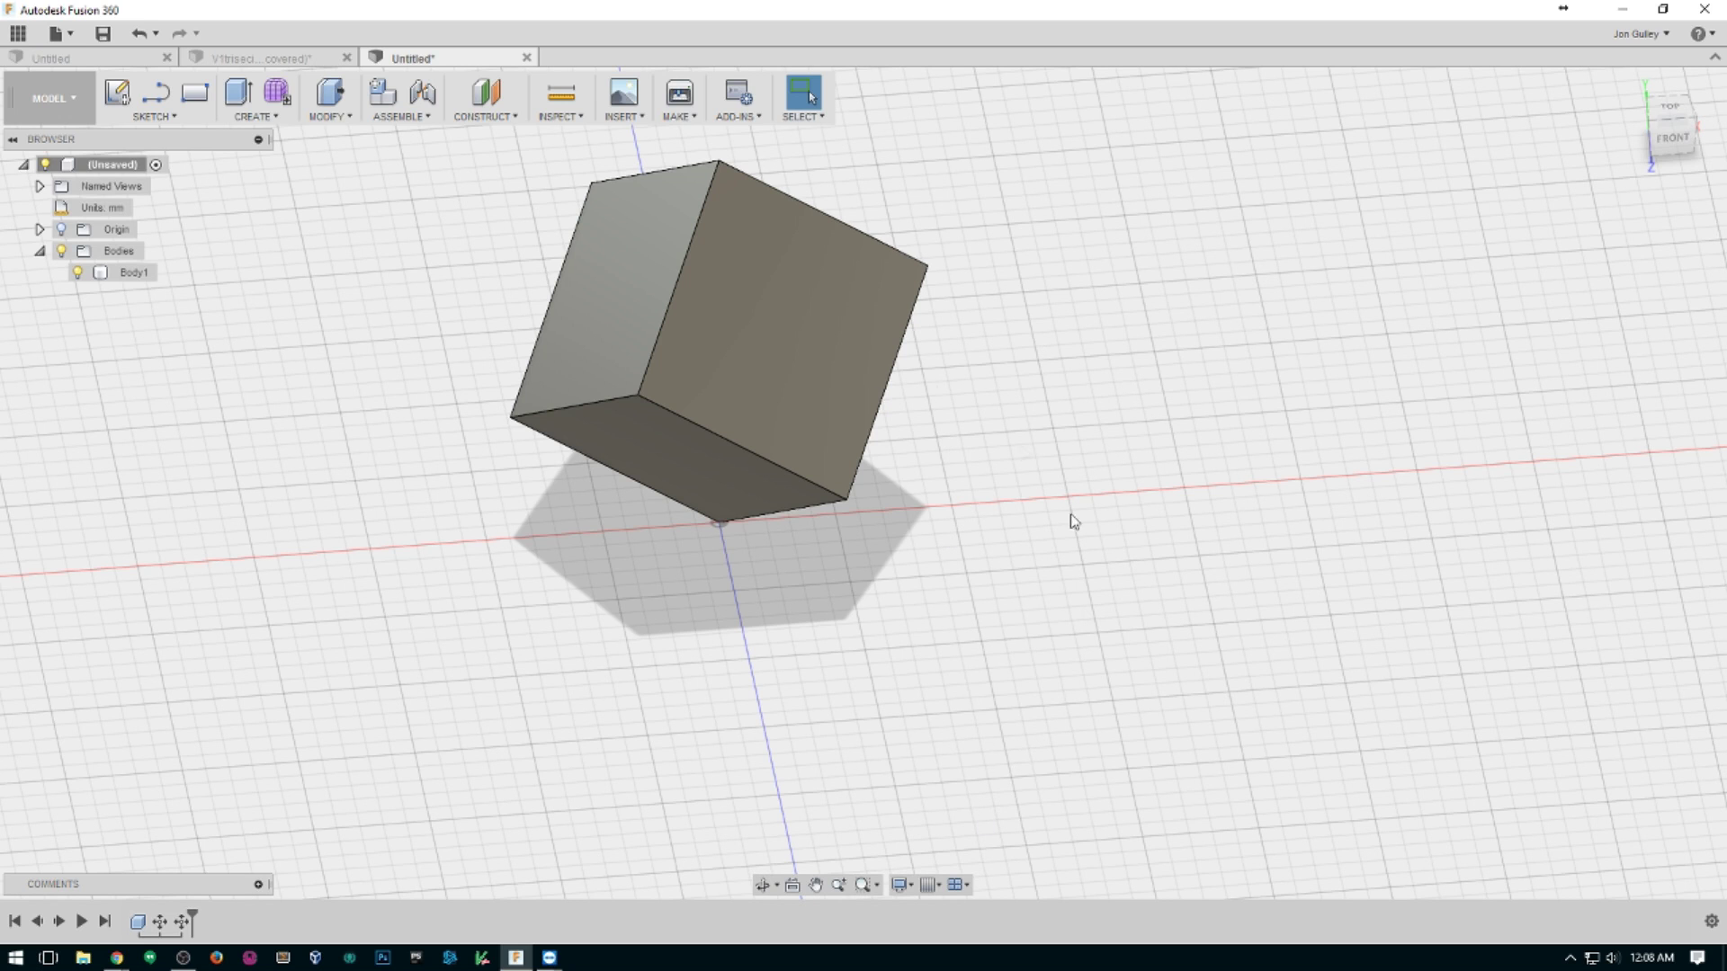
middle_click_drag(1053, 467, 945, 428)
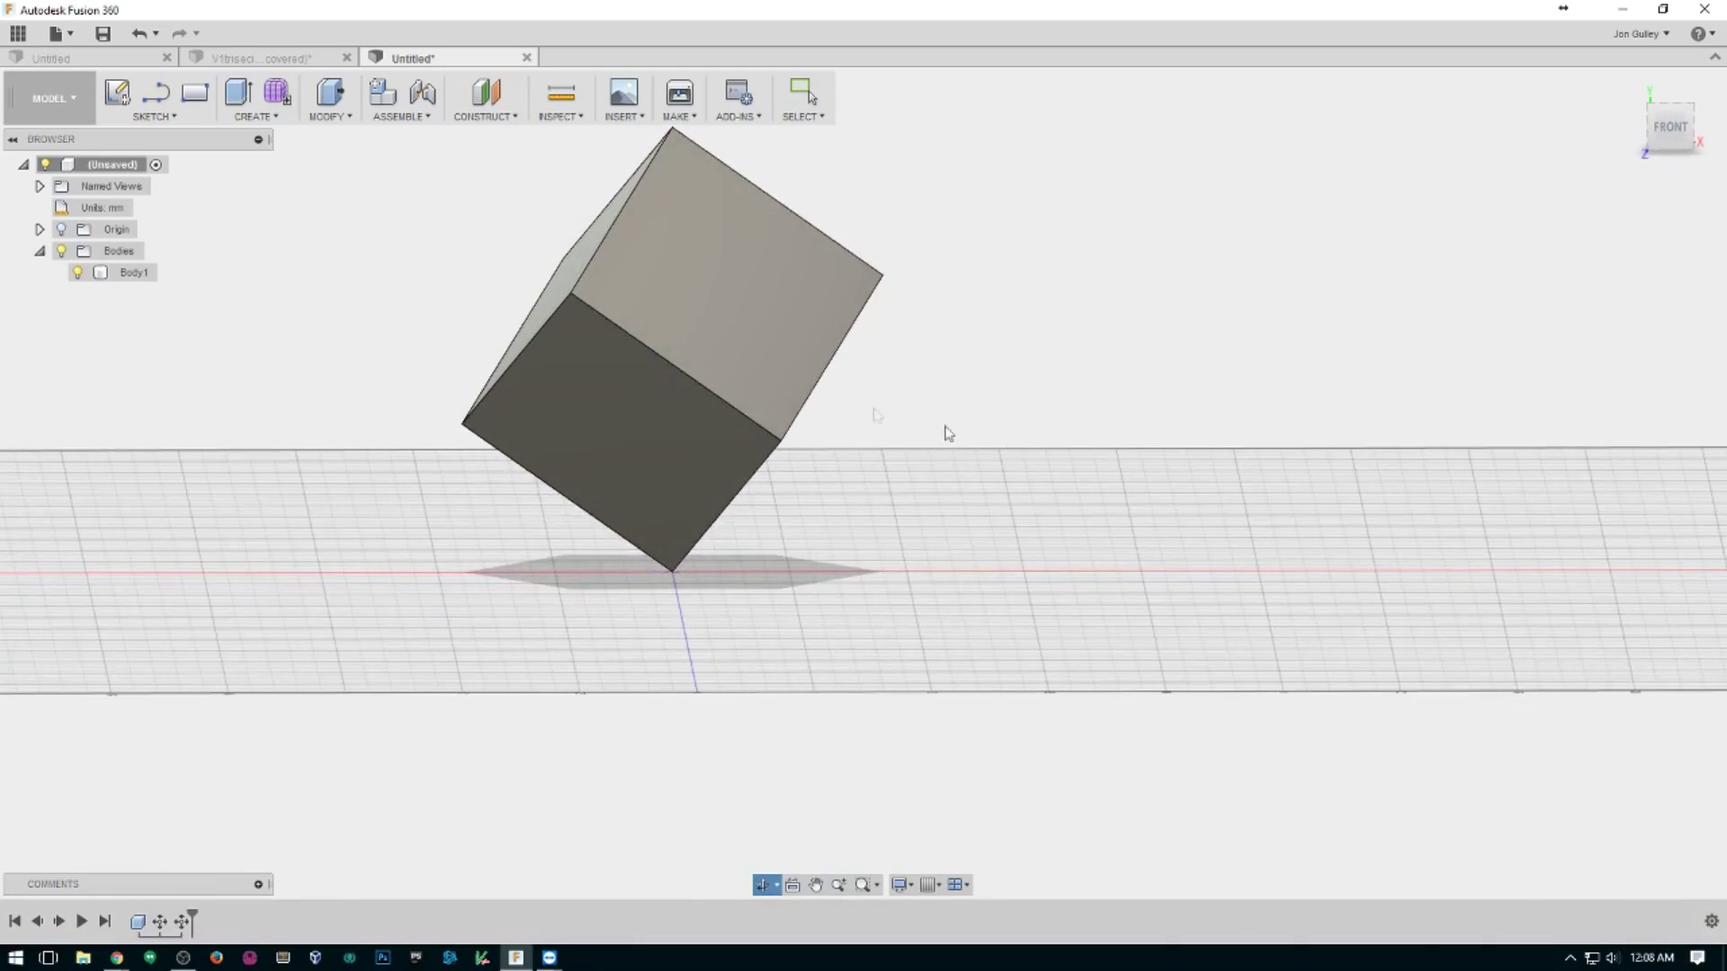
Sketch a vertical line on the front plane from the origin to the cube's top corner.
left_click(146, 106)
left_click(809, 503)
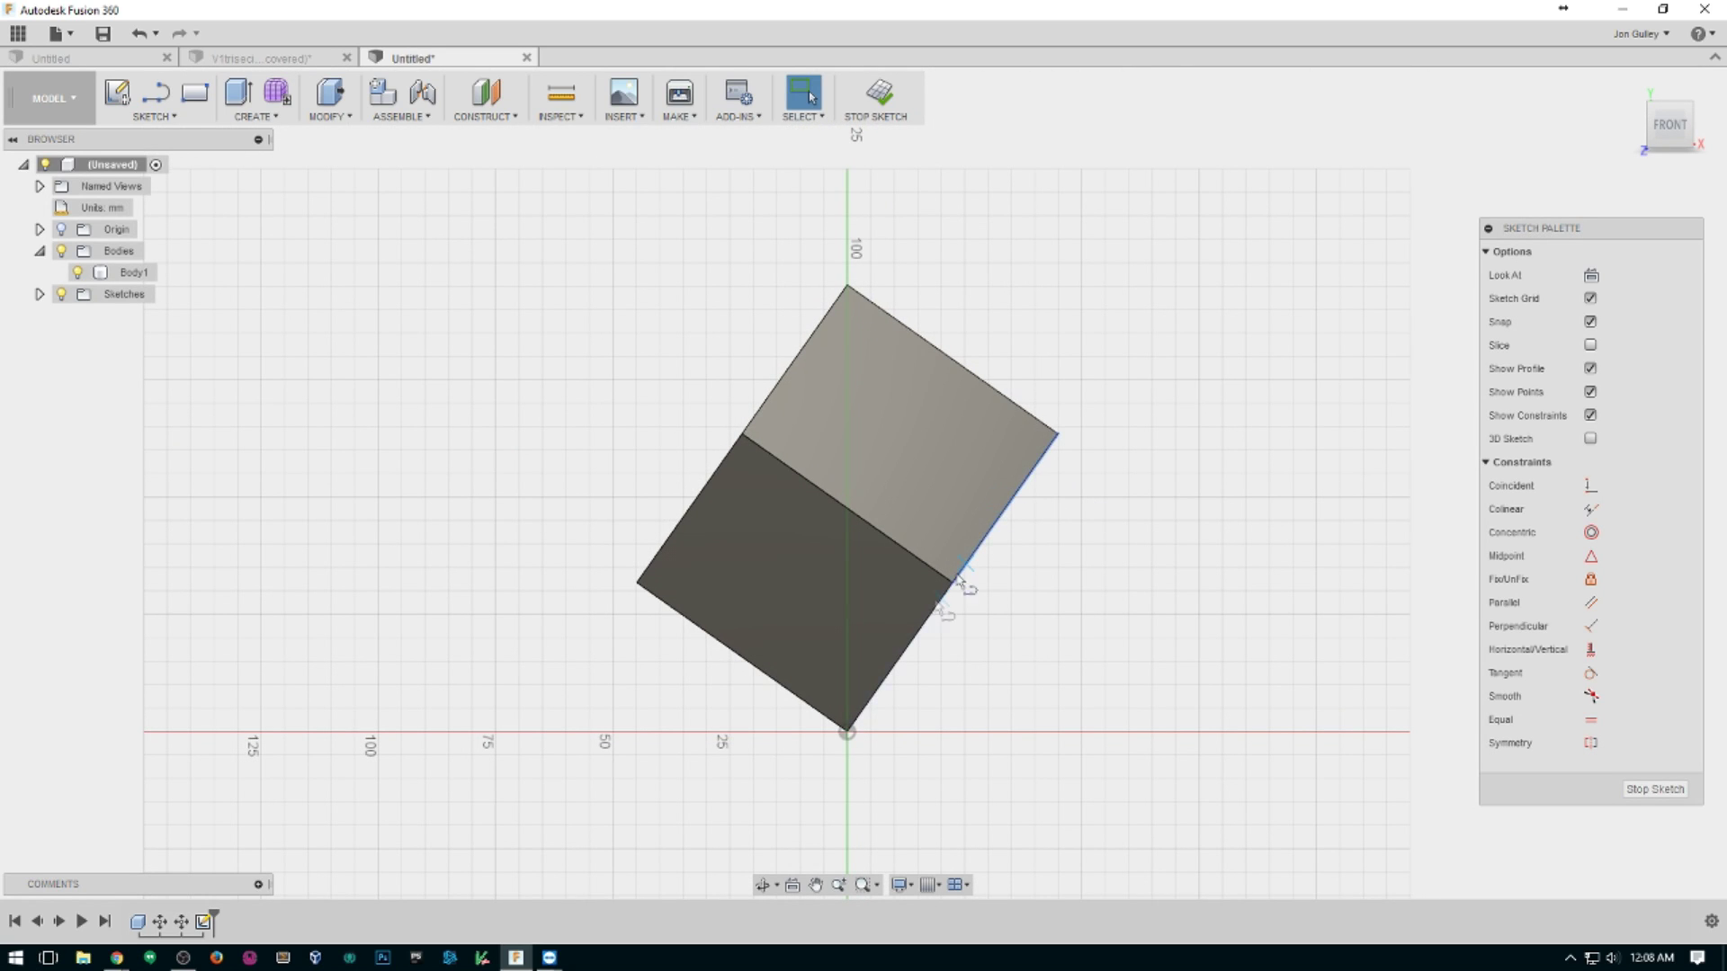
key("l")
left_click(847, 731)
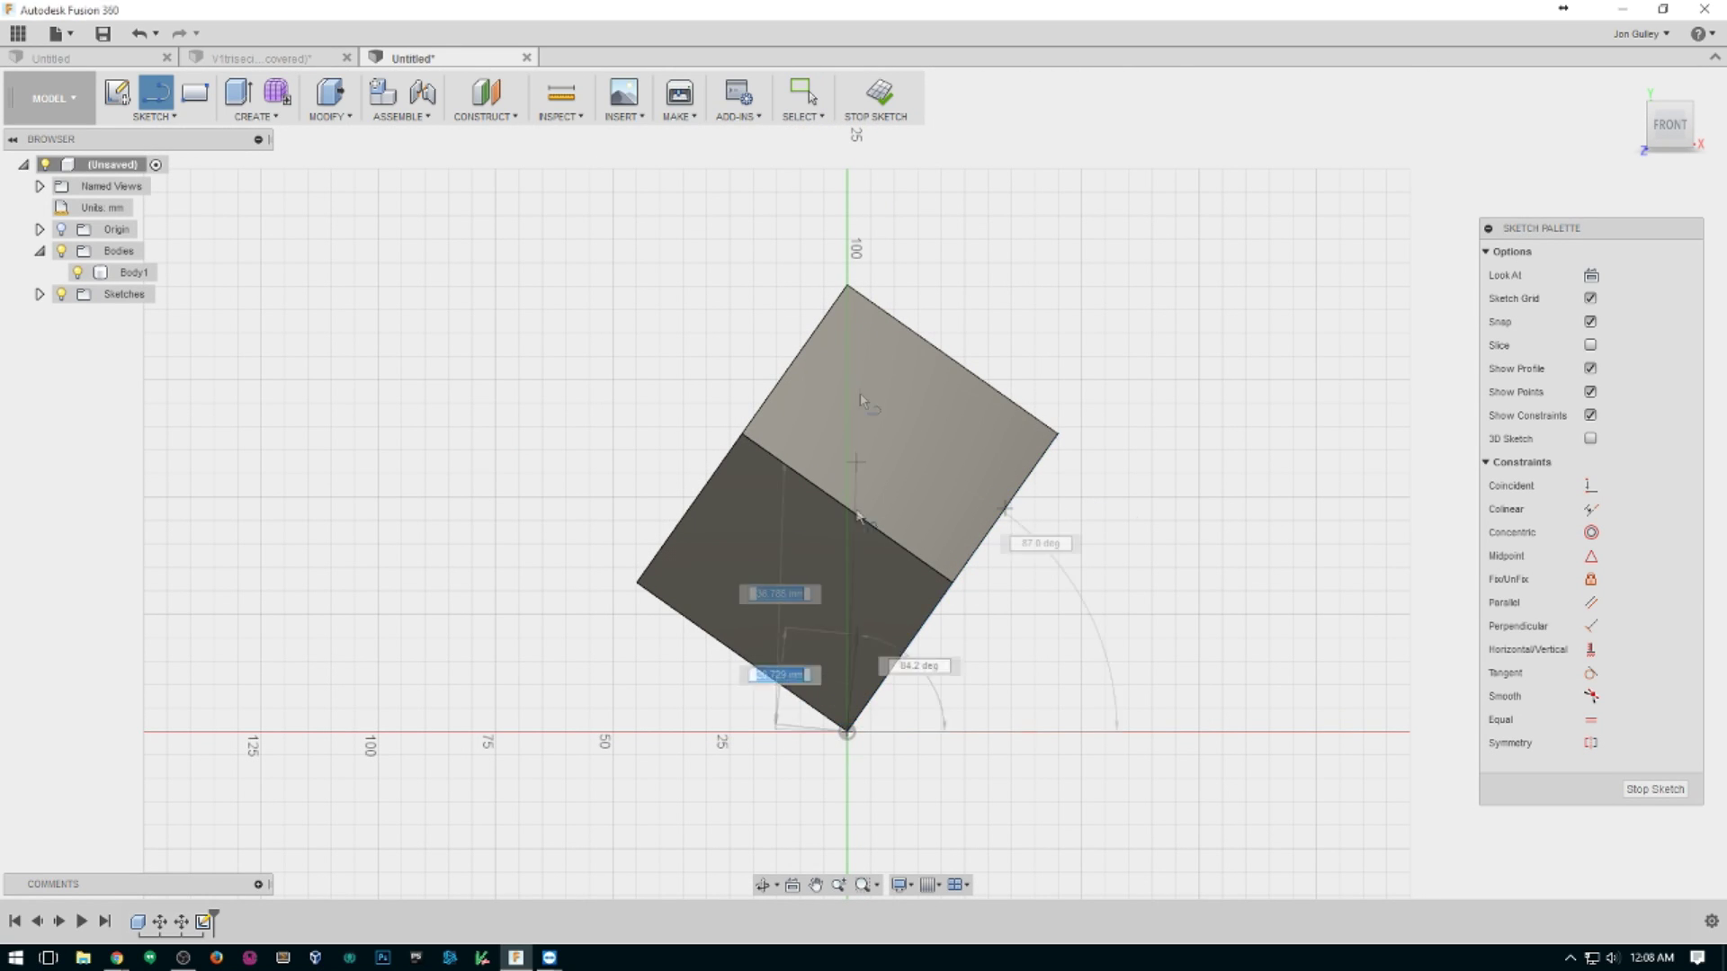
left_click(847, 286)
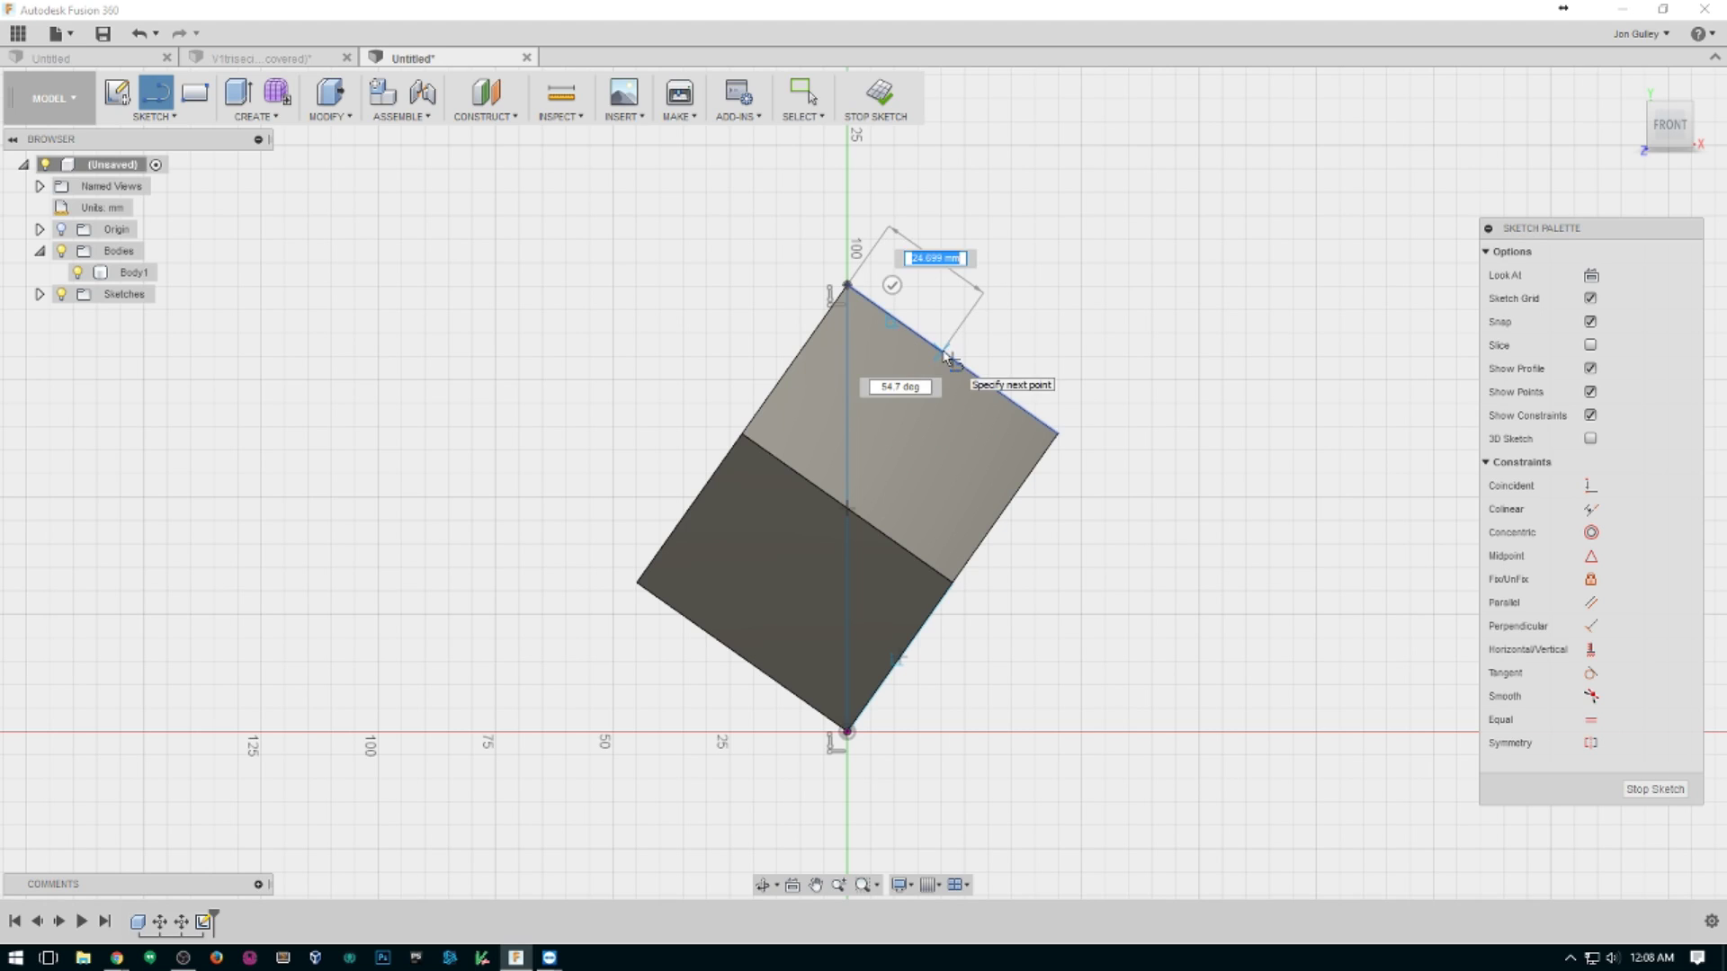
key("Escape")
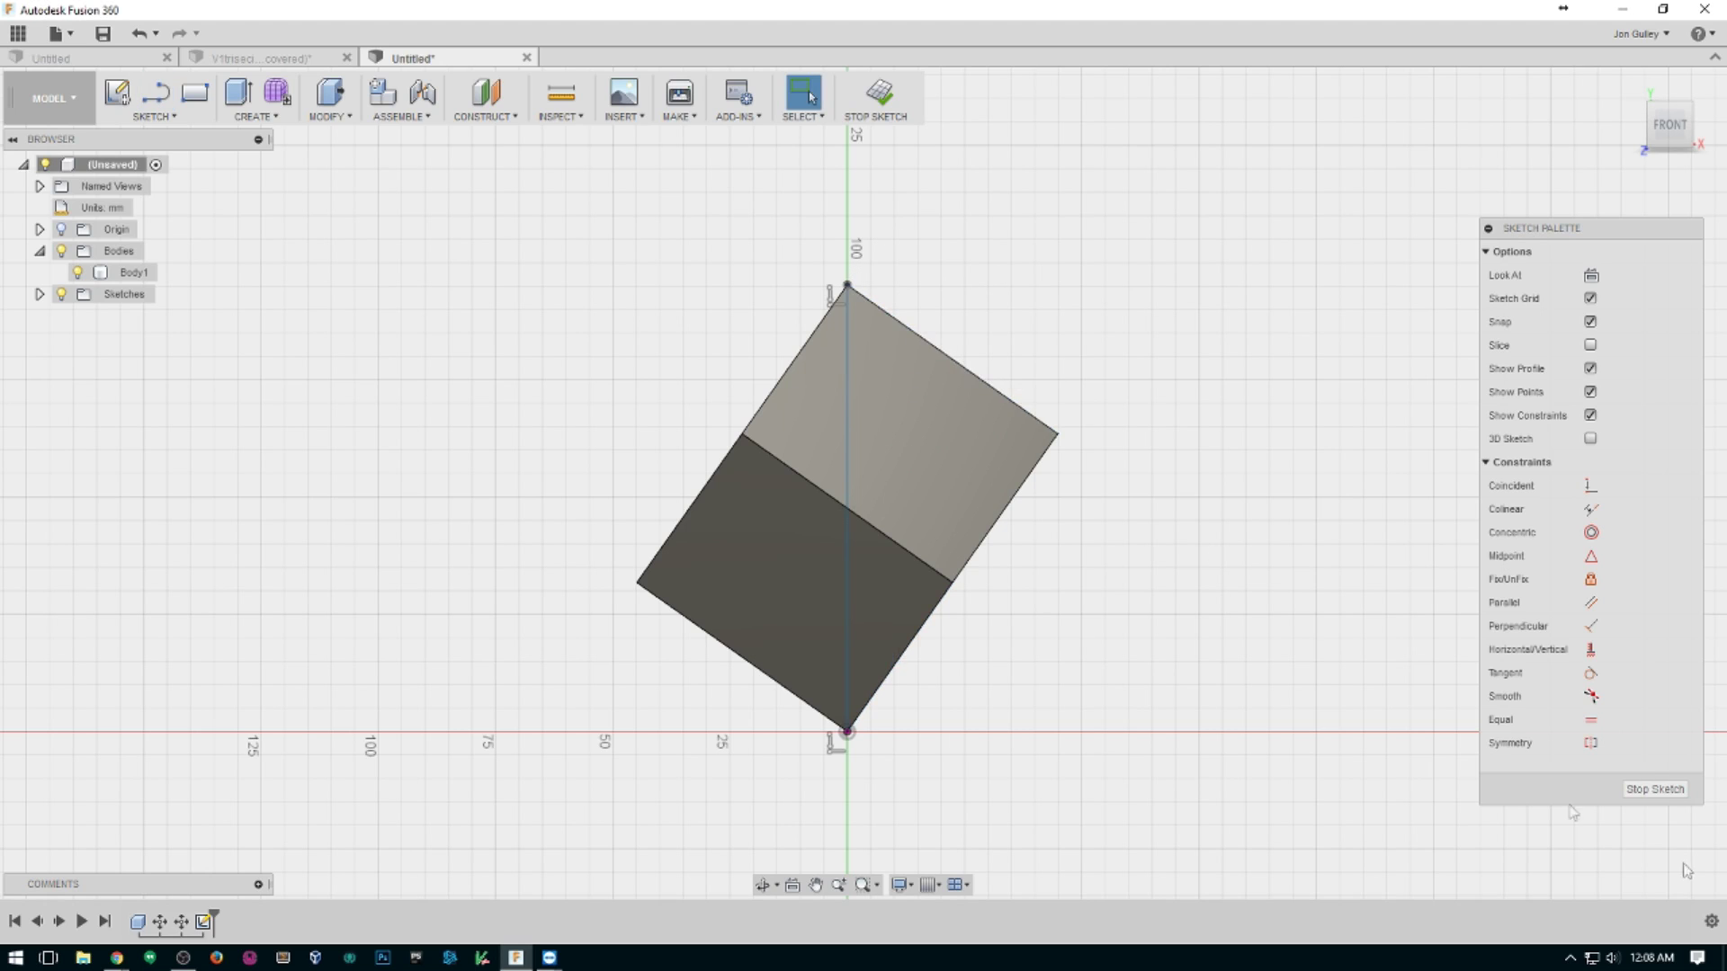
left_click(1654, 790)
mouse_move(986, 359)
middle_mouse_down("shift")
mouse_move(685, 402)
mouse_move(845, 390)
middle_mouse_up("shift")
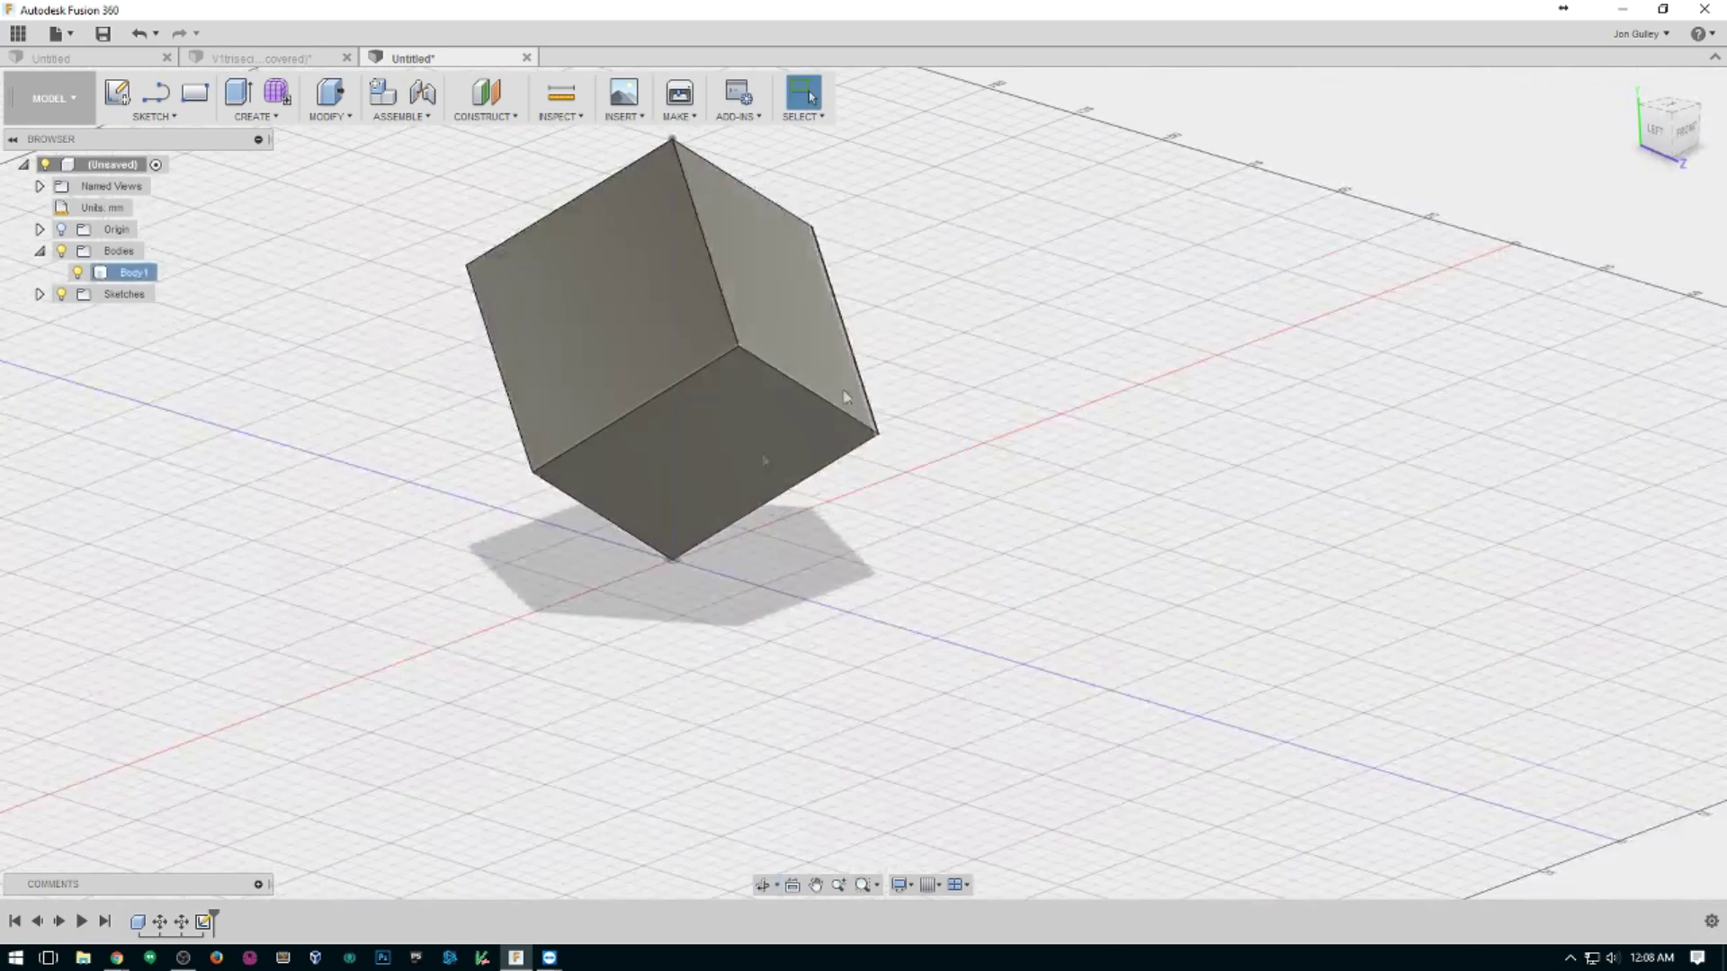
Select the vertical sketch line and open the Scripts and Add-Ins manager.
left_click(674, 227)
type("s")
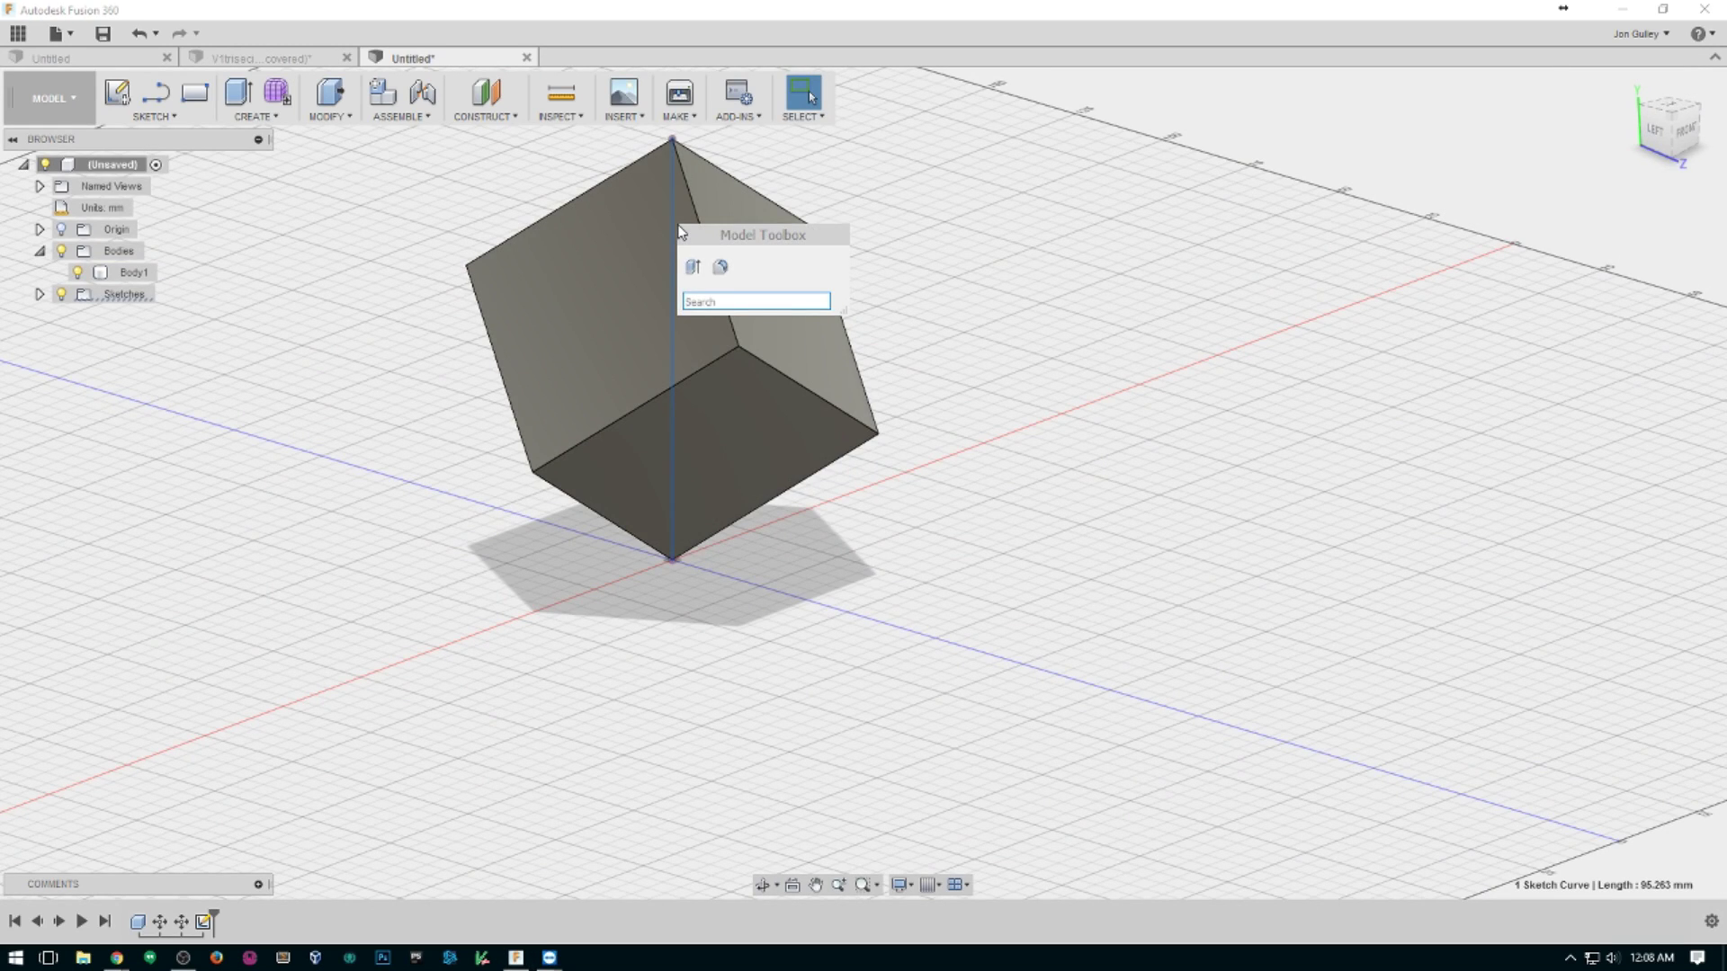
type("hel")
key("BackSpace")
key("BackSpace")
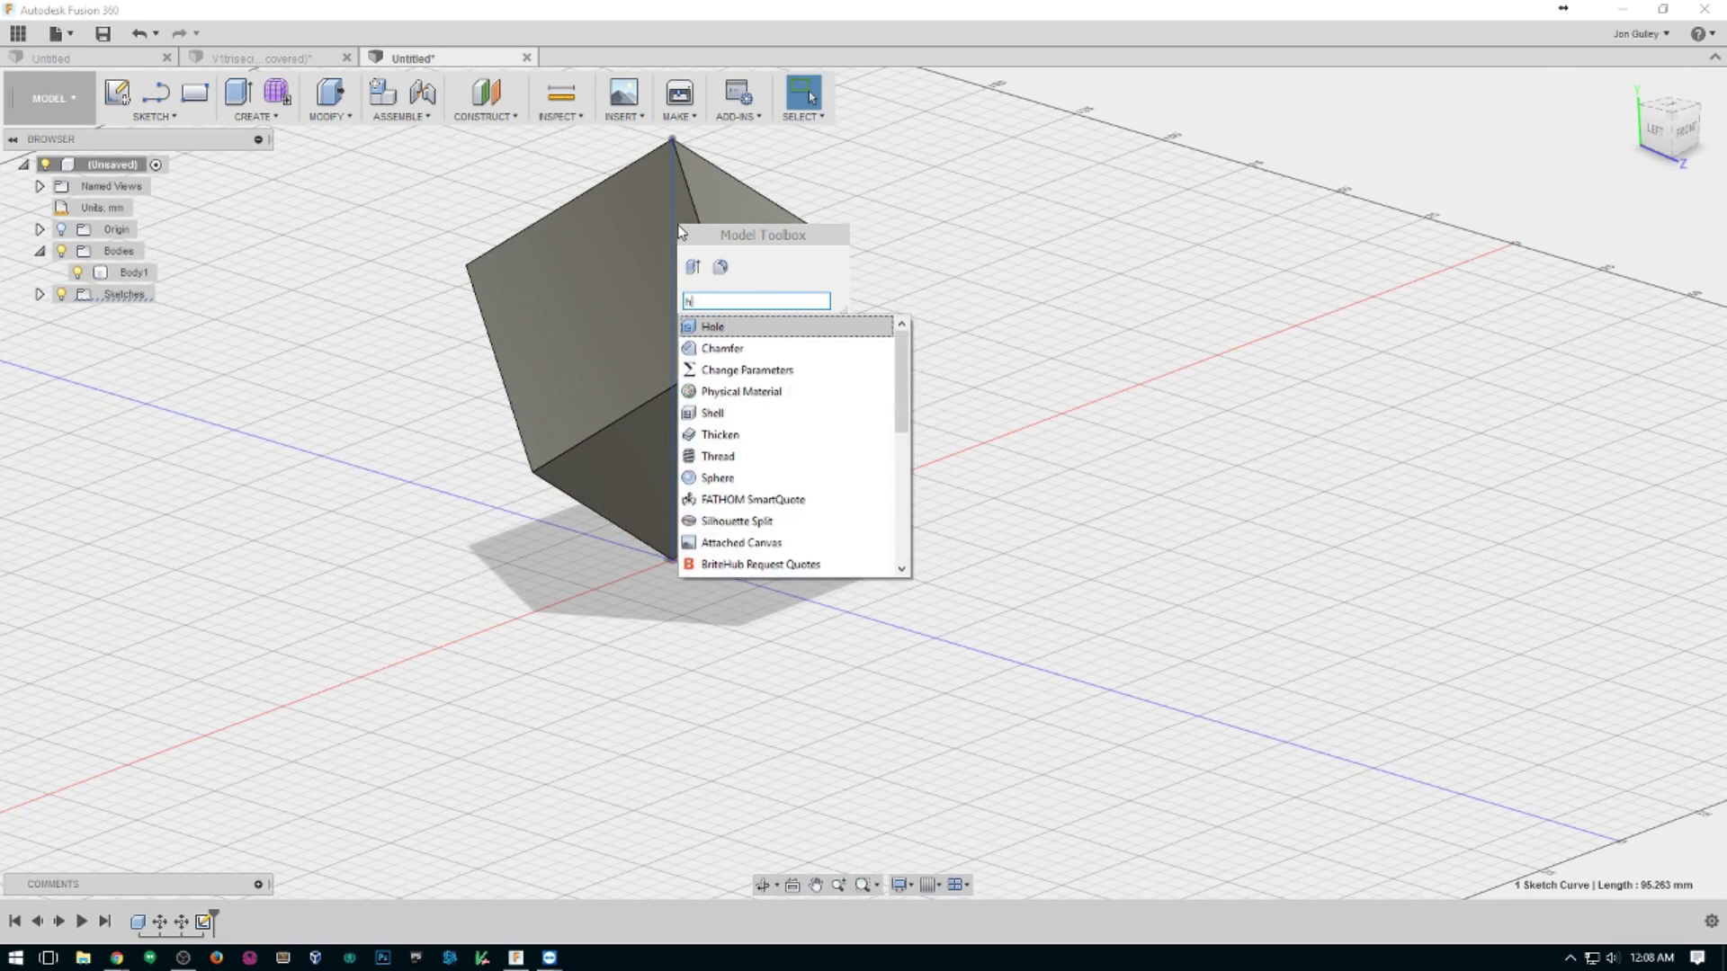
key("BackSpace")
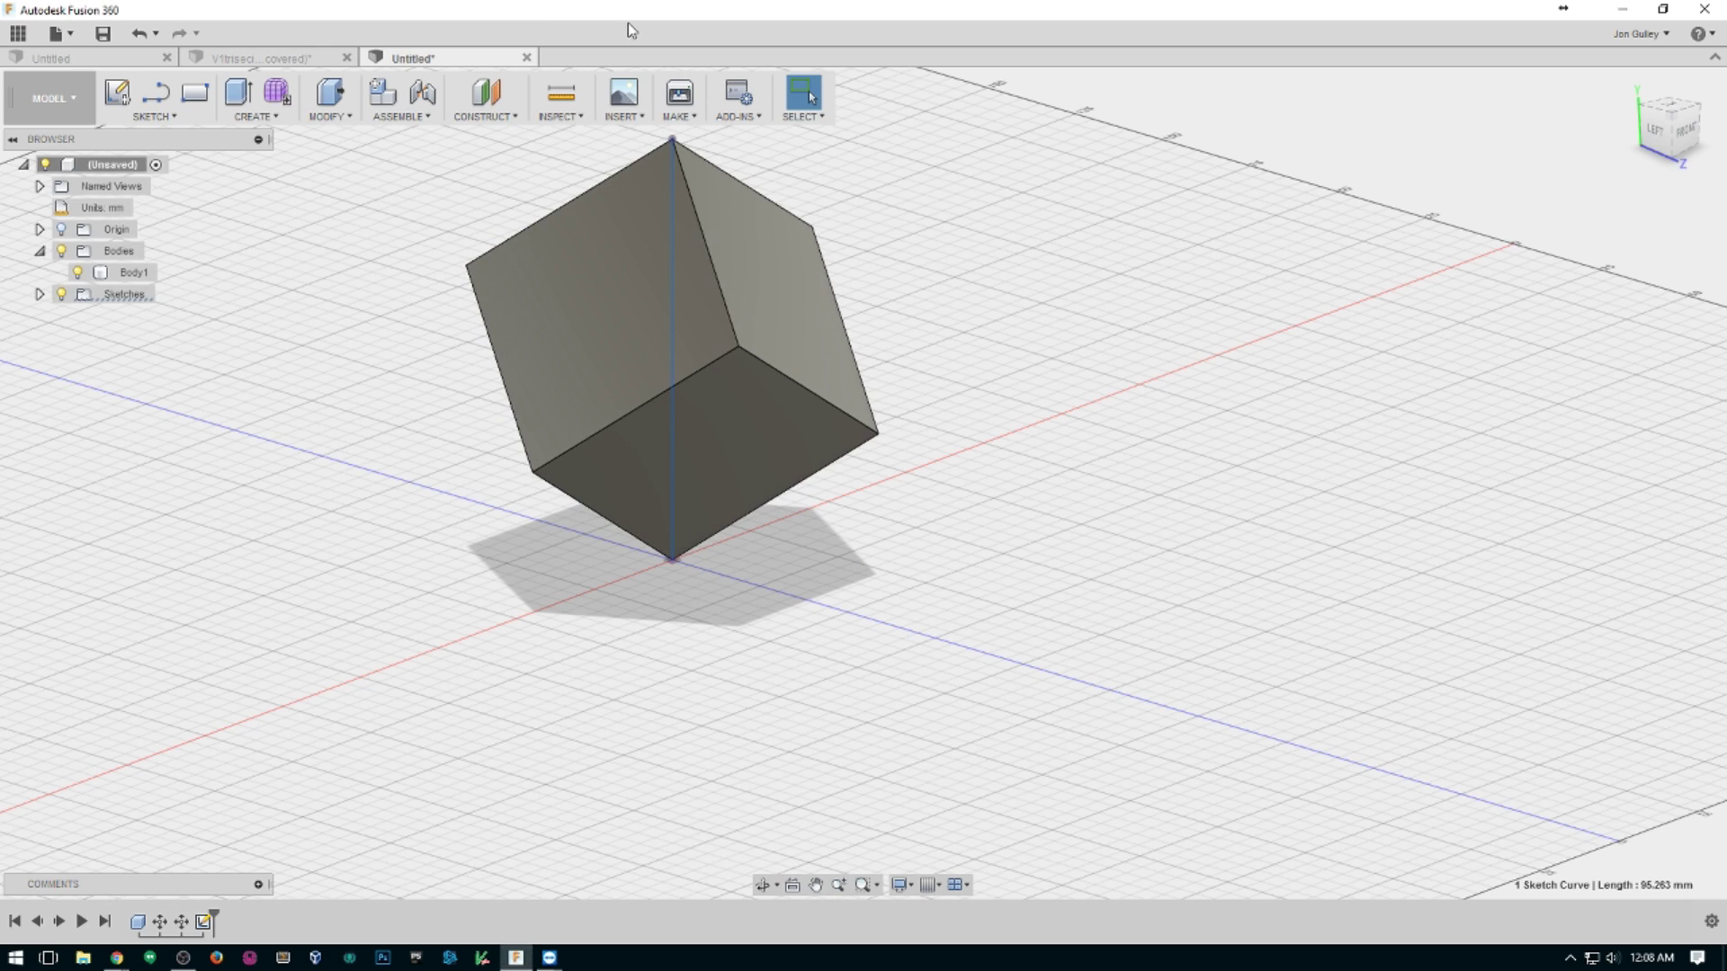
left_click(738, 93)
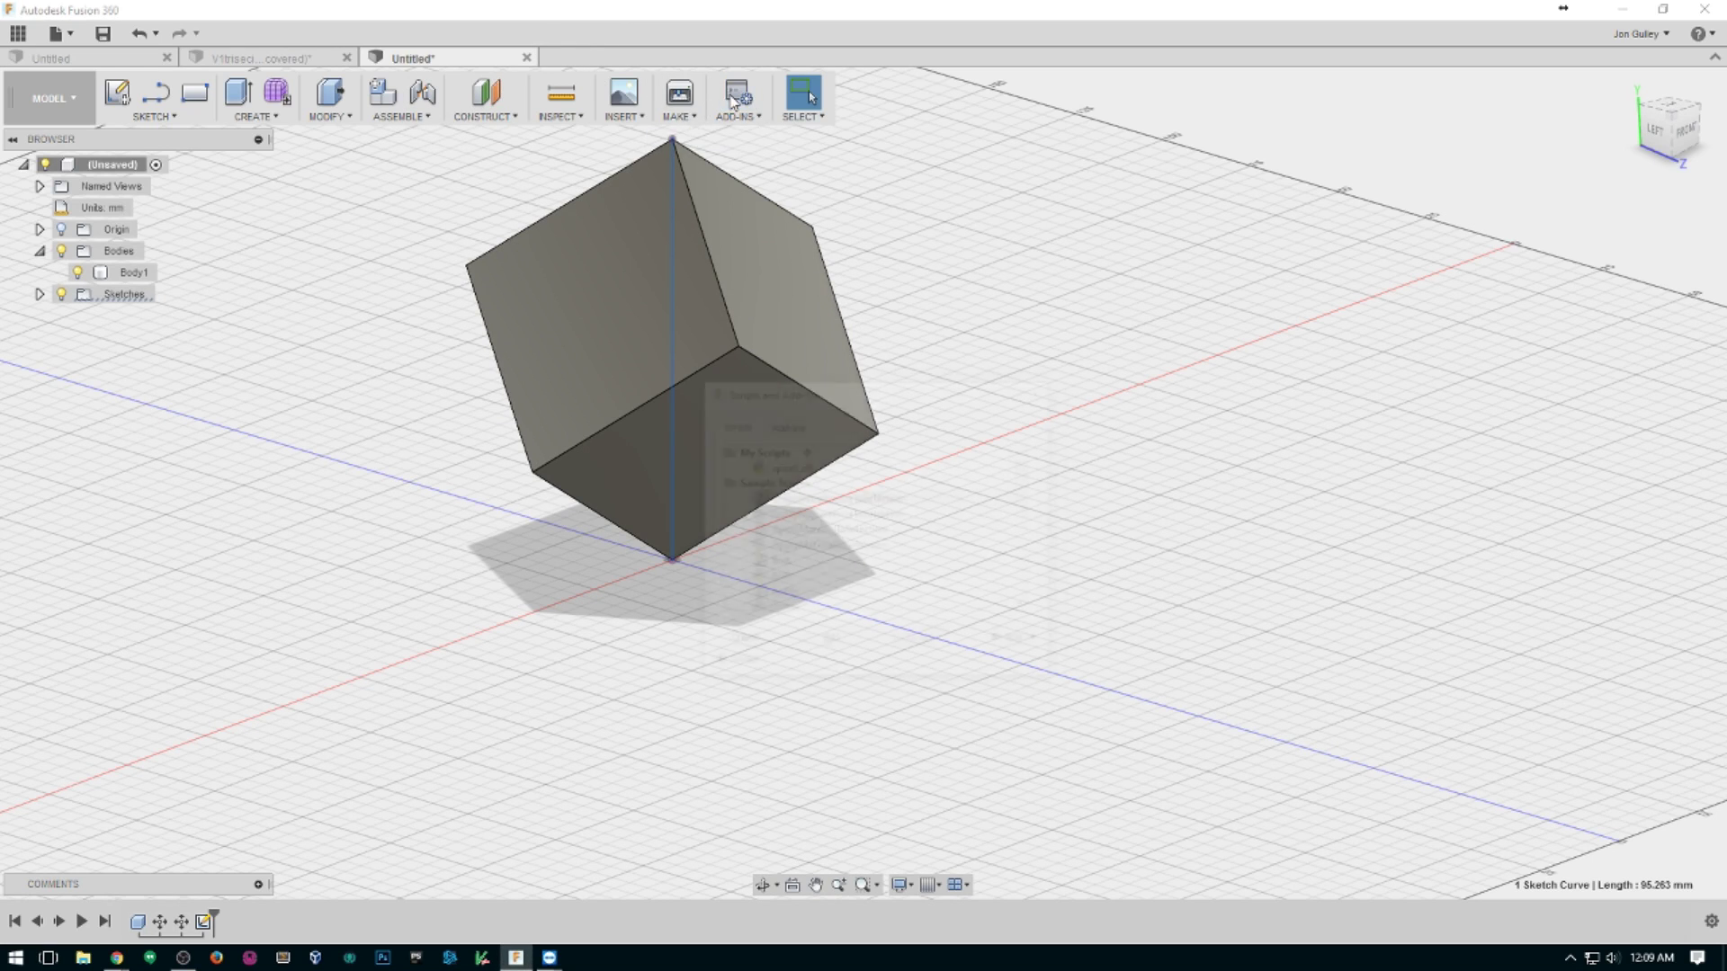
Run the Helix add-in and select the vertical line.
left_click(846, 515)
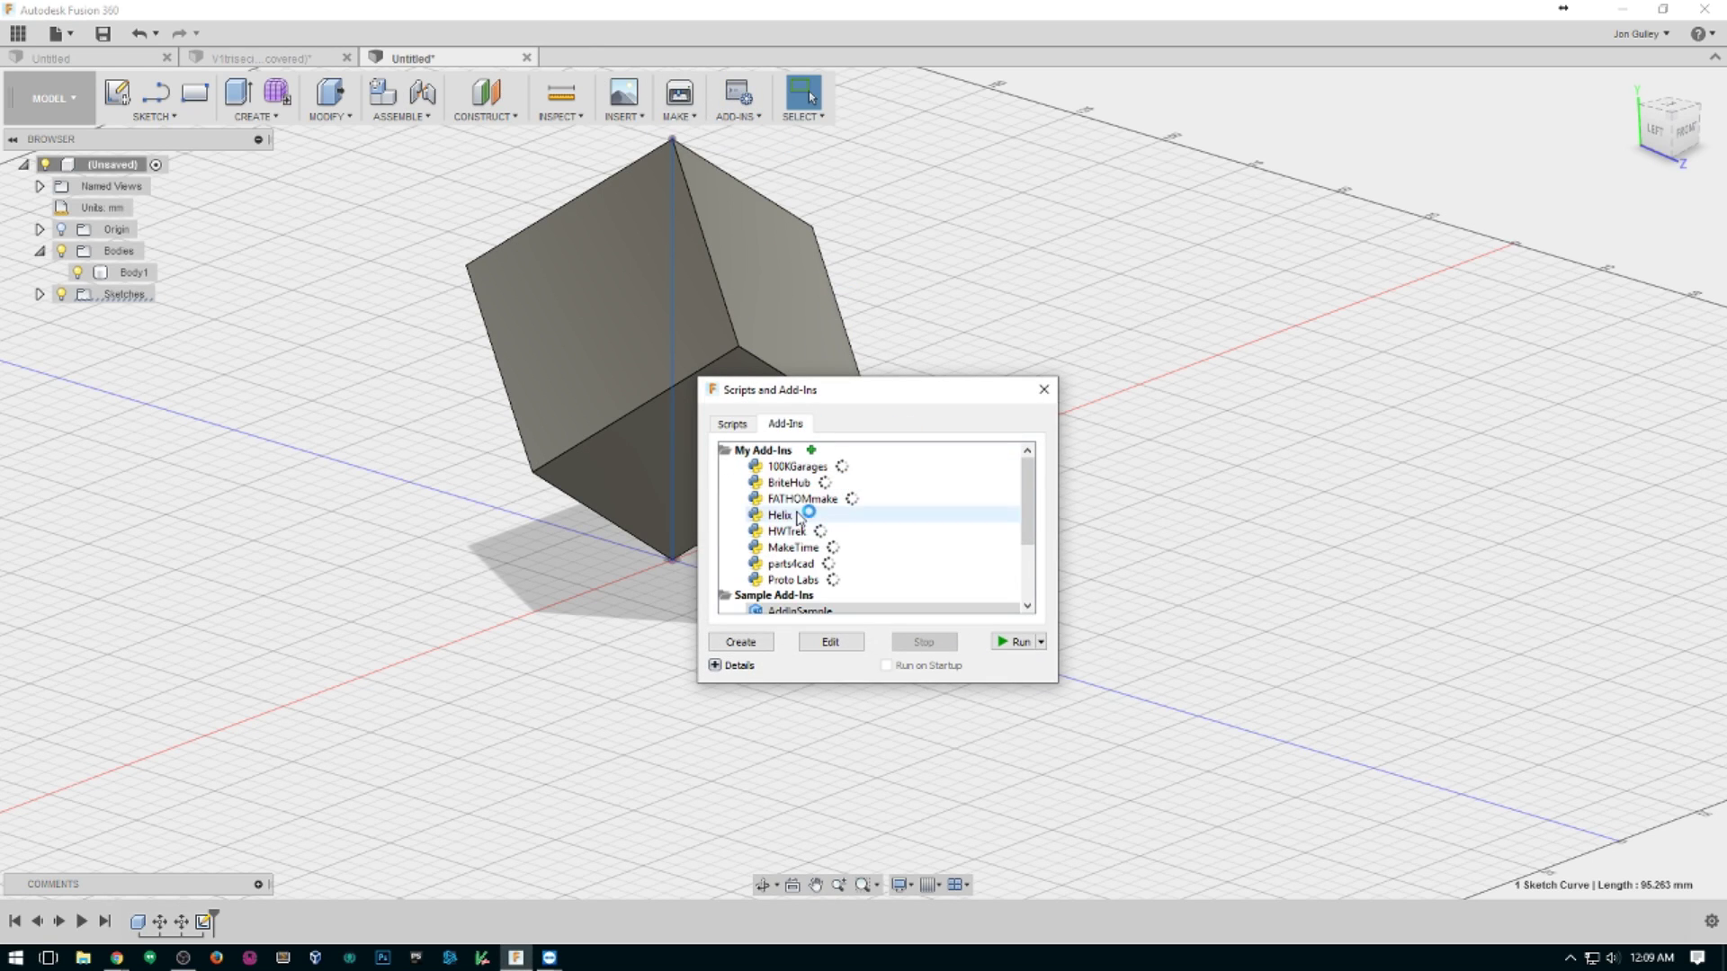
left_click(1016, 643)
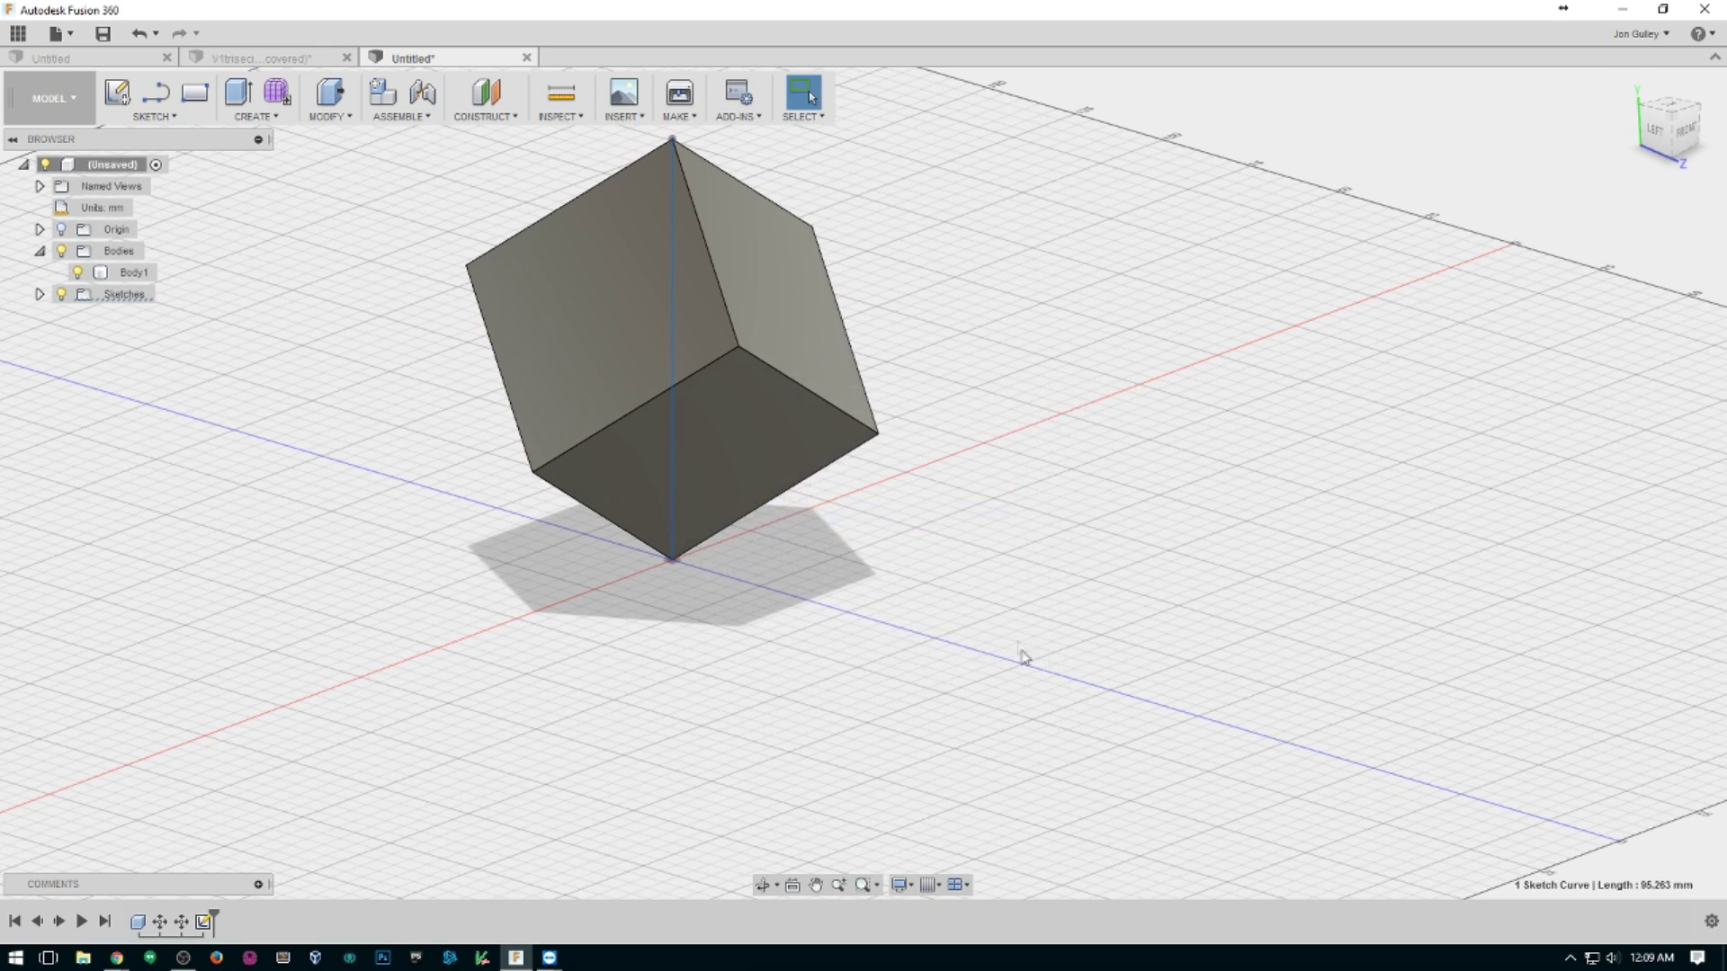
left_click(644, 368)
Create a one-turn helix of radius 5.00 following the open spline line.
key("s")
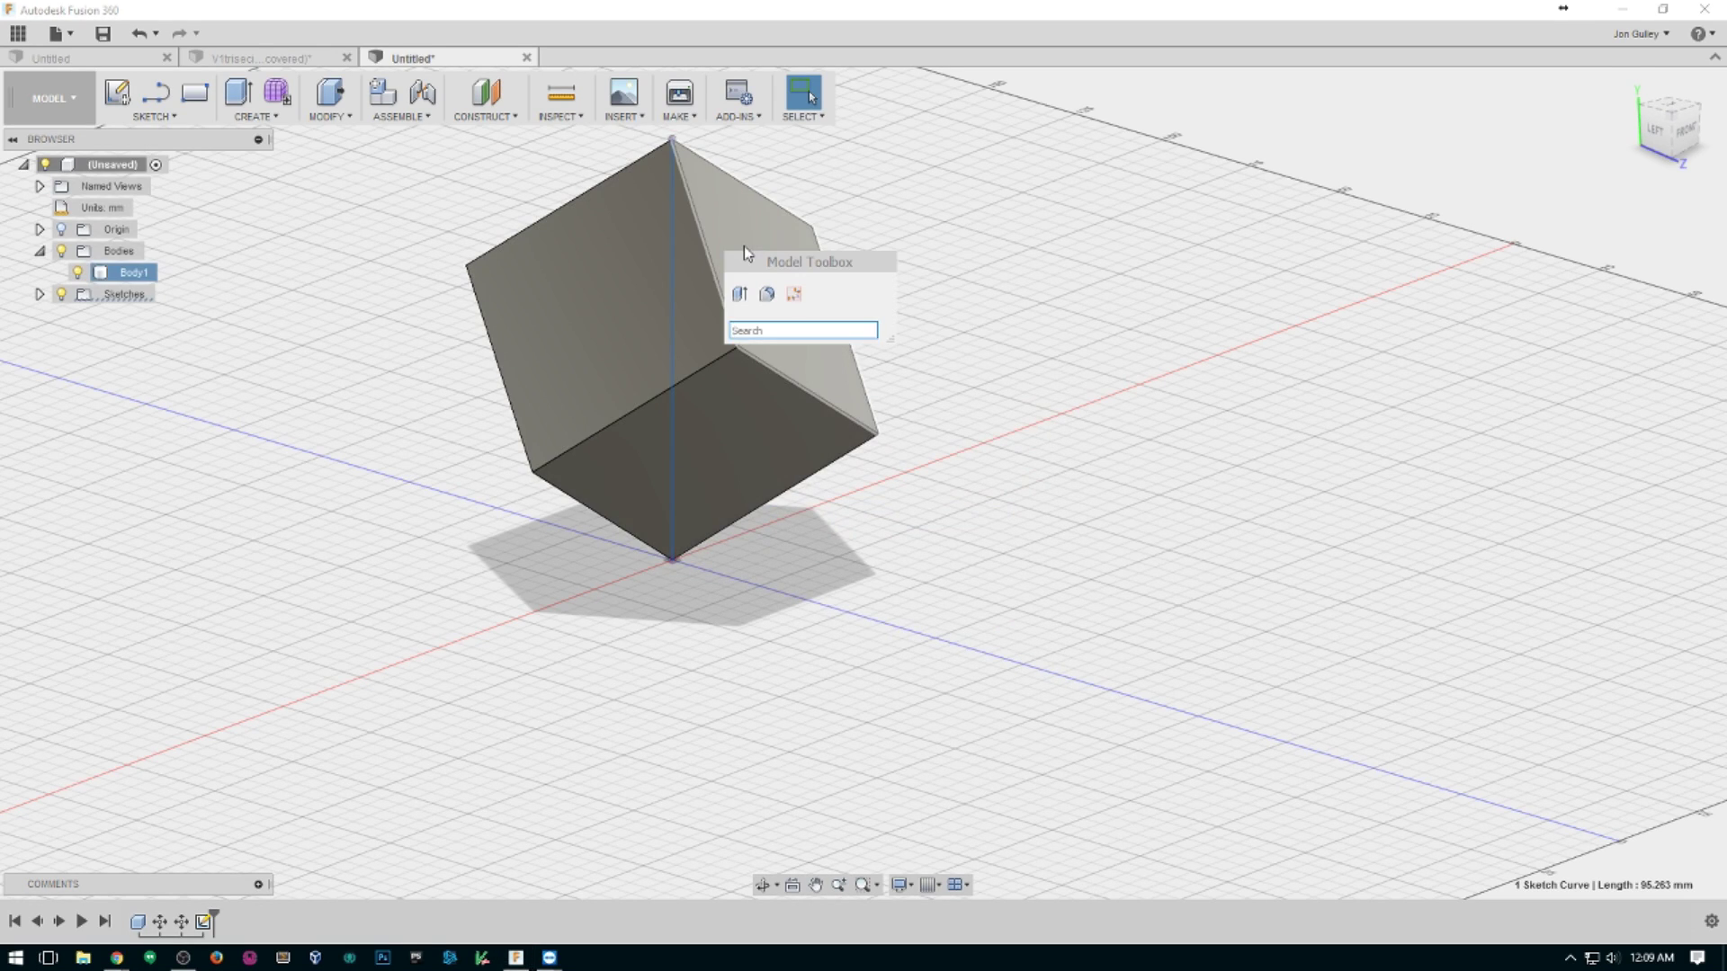
type("hel")
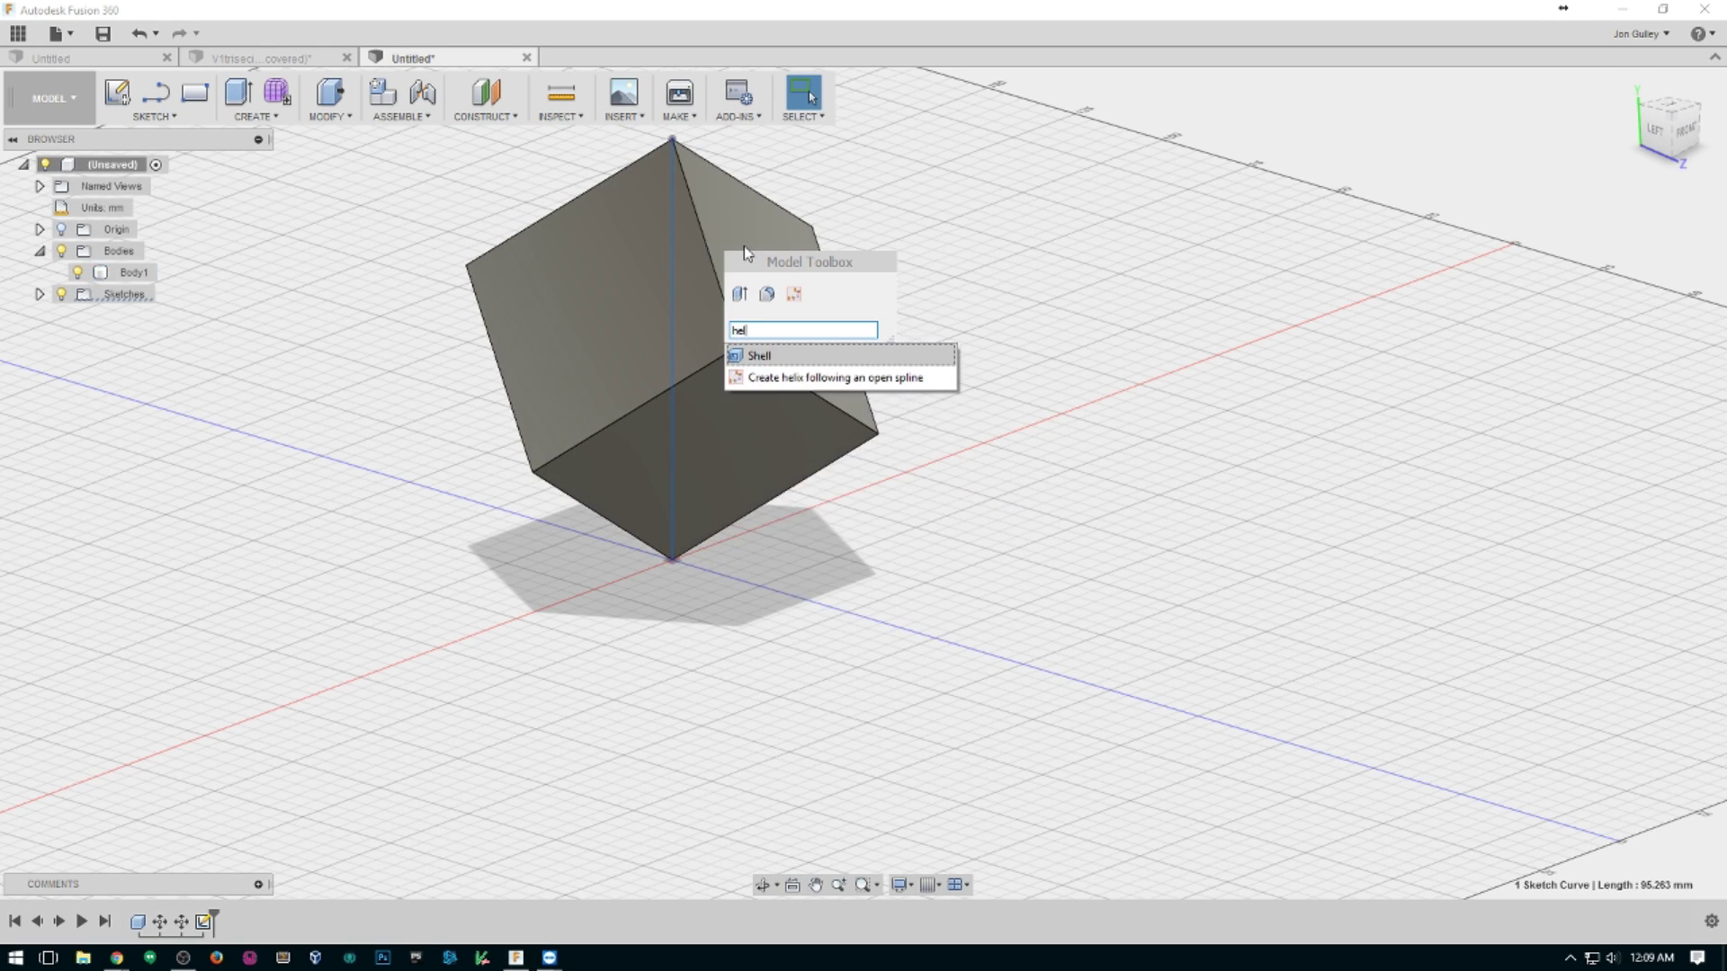
key("Down")
key("Return")
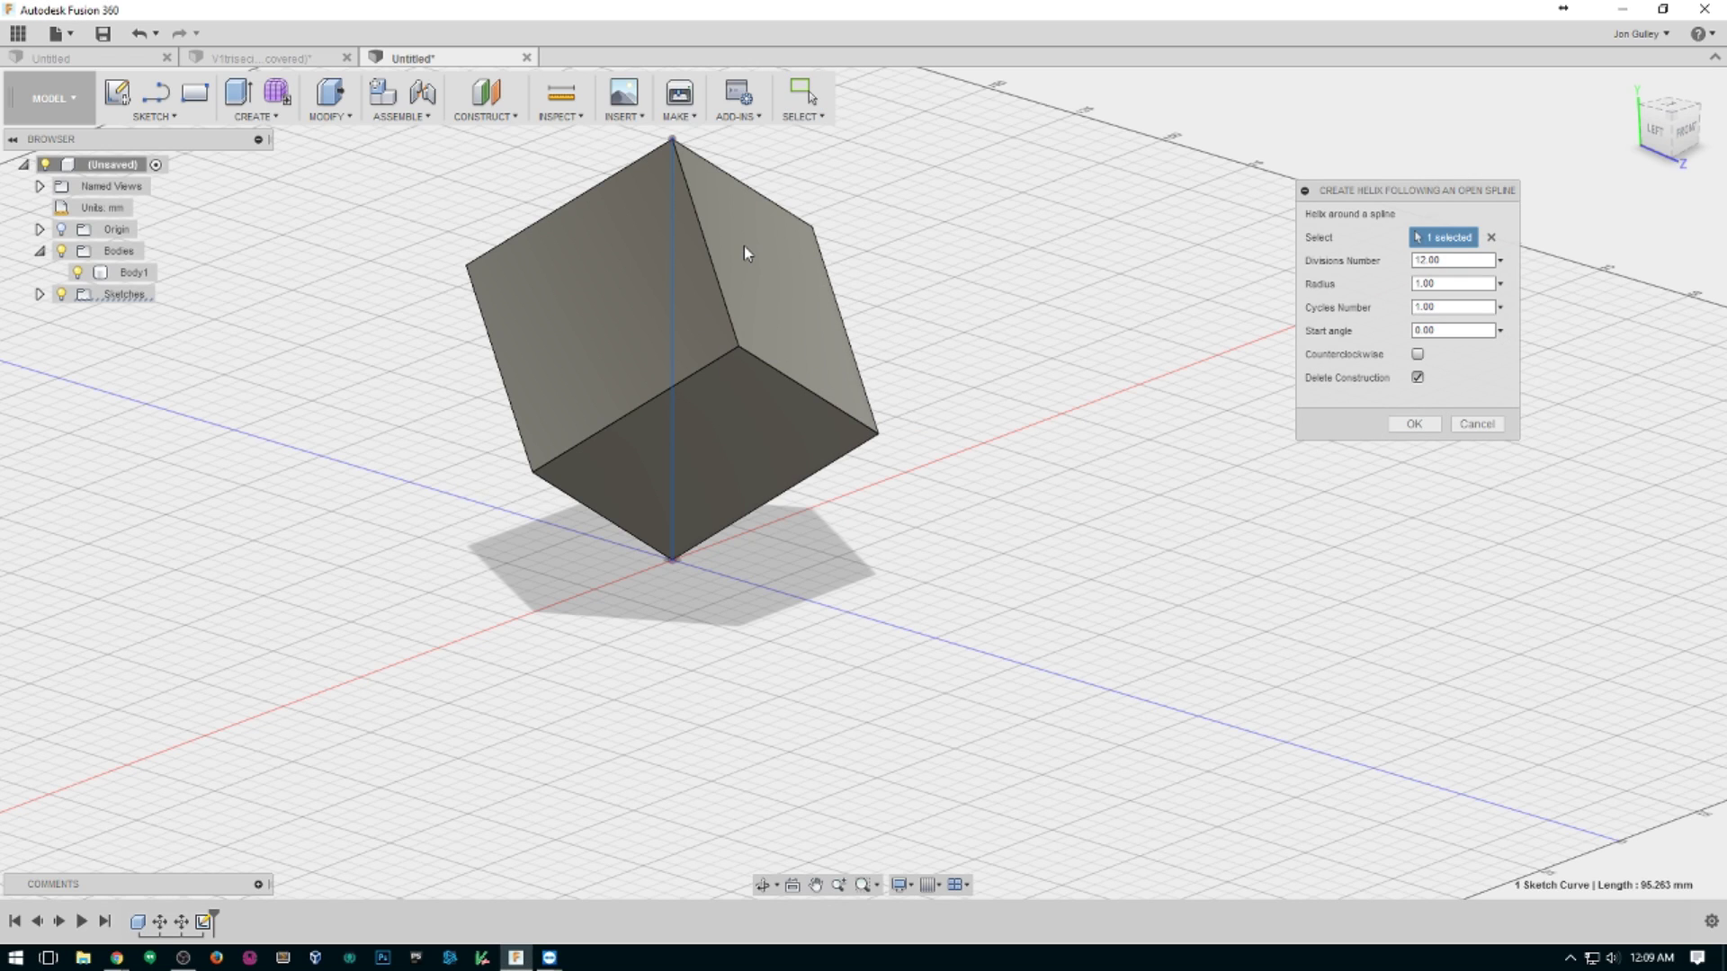
left_click(1500, 283)
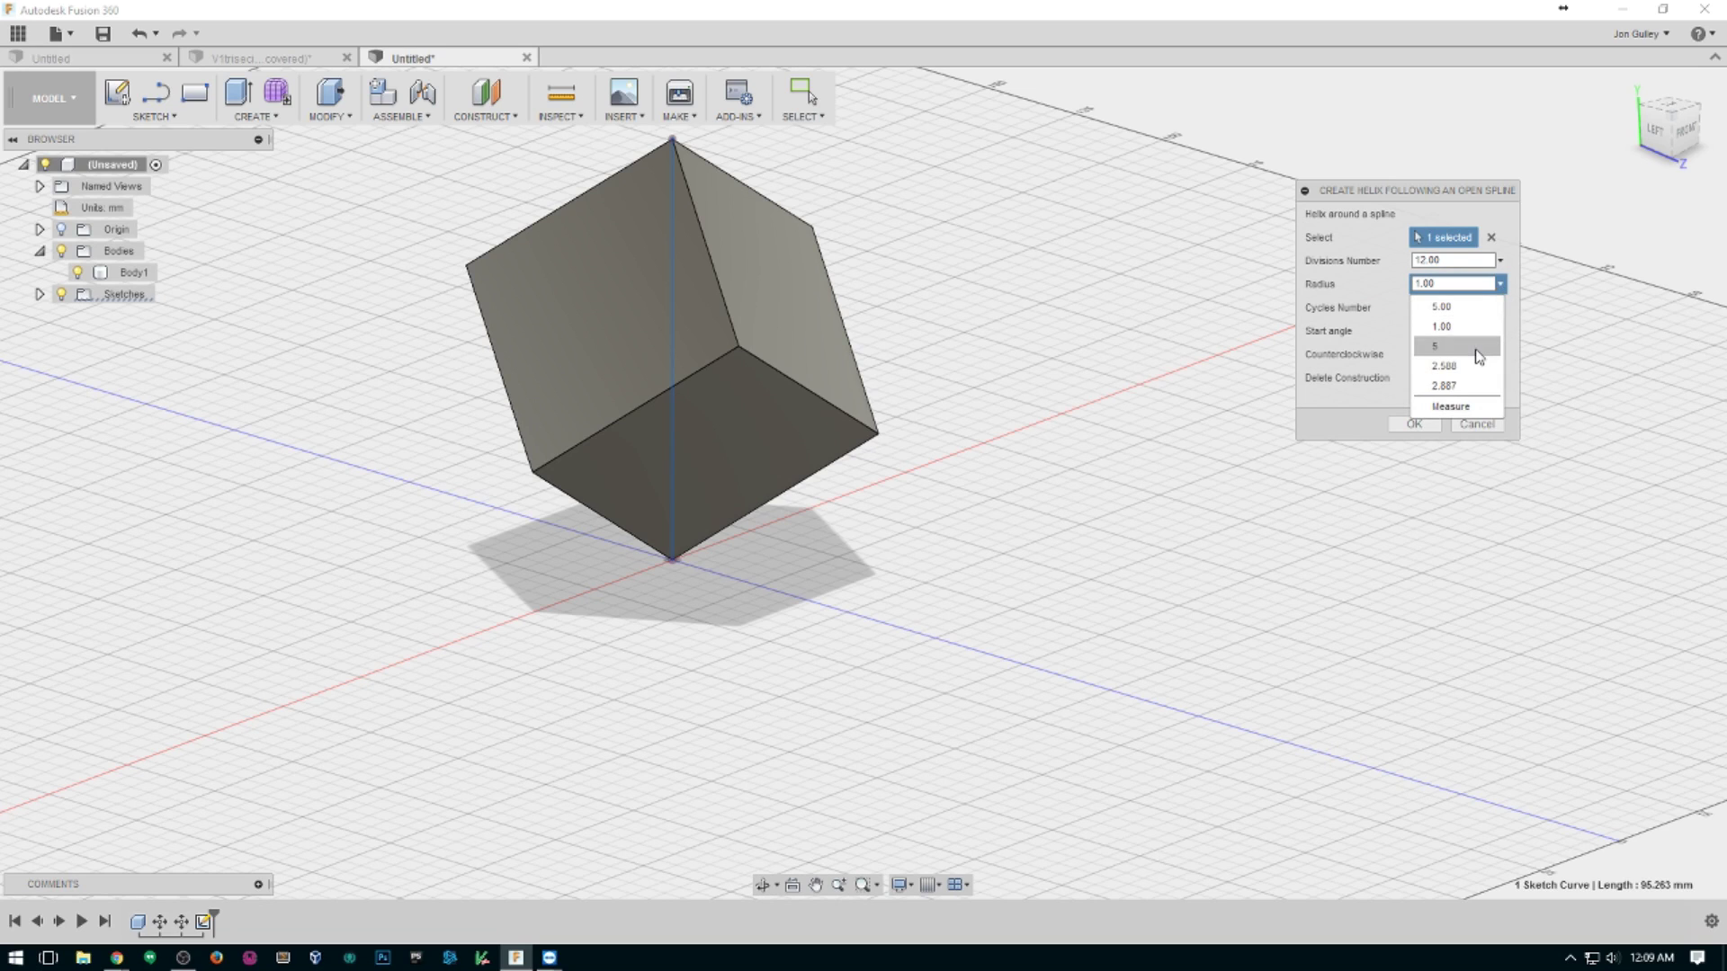
key("Down")
key("Return")
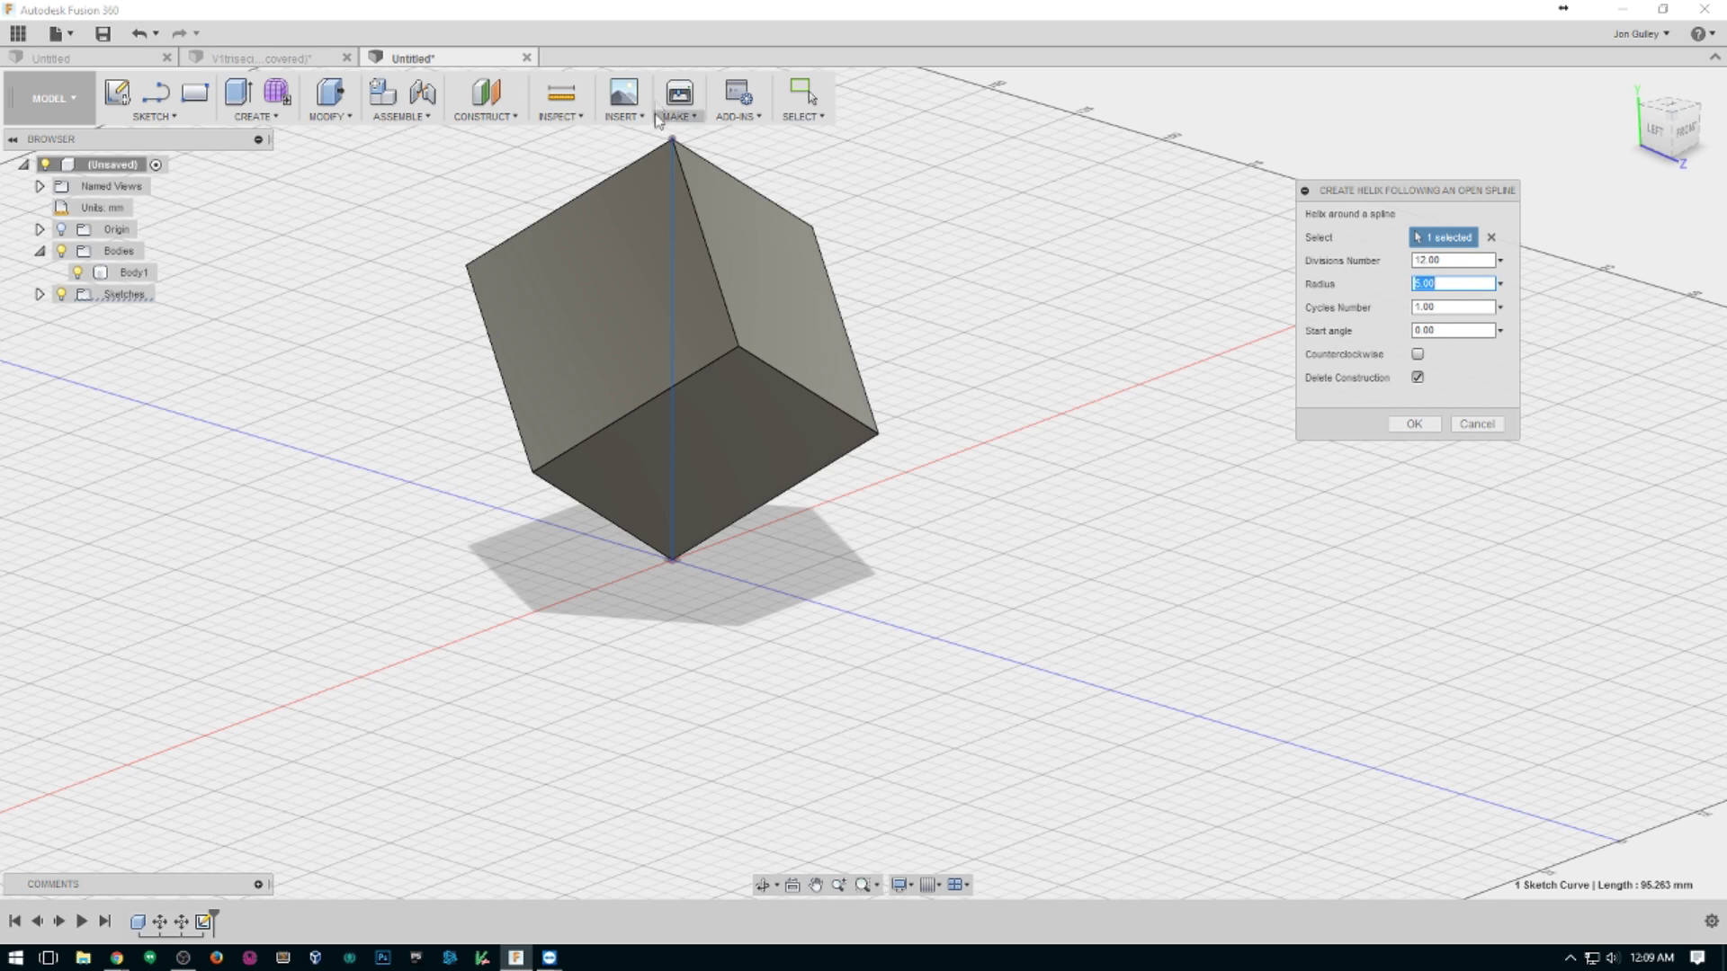
left_click(1414, 424)
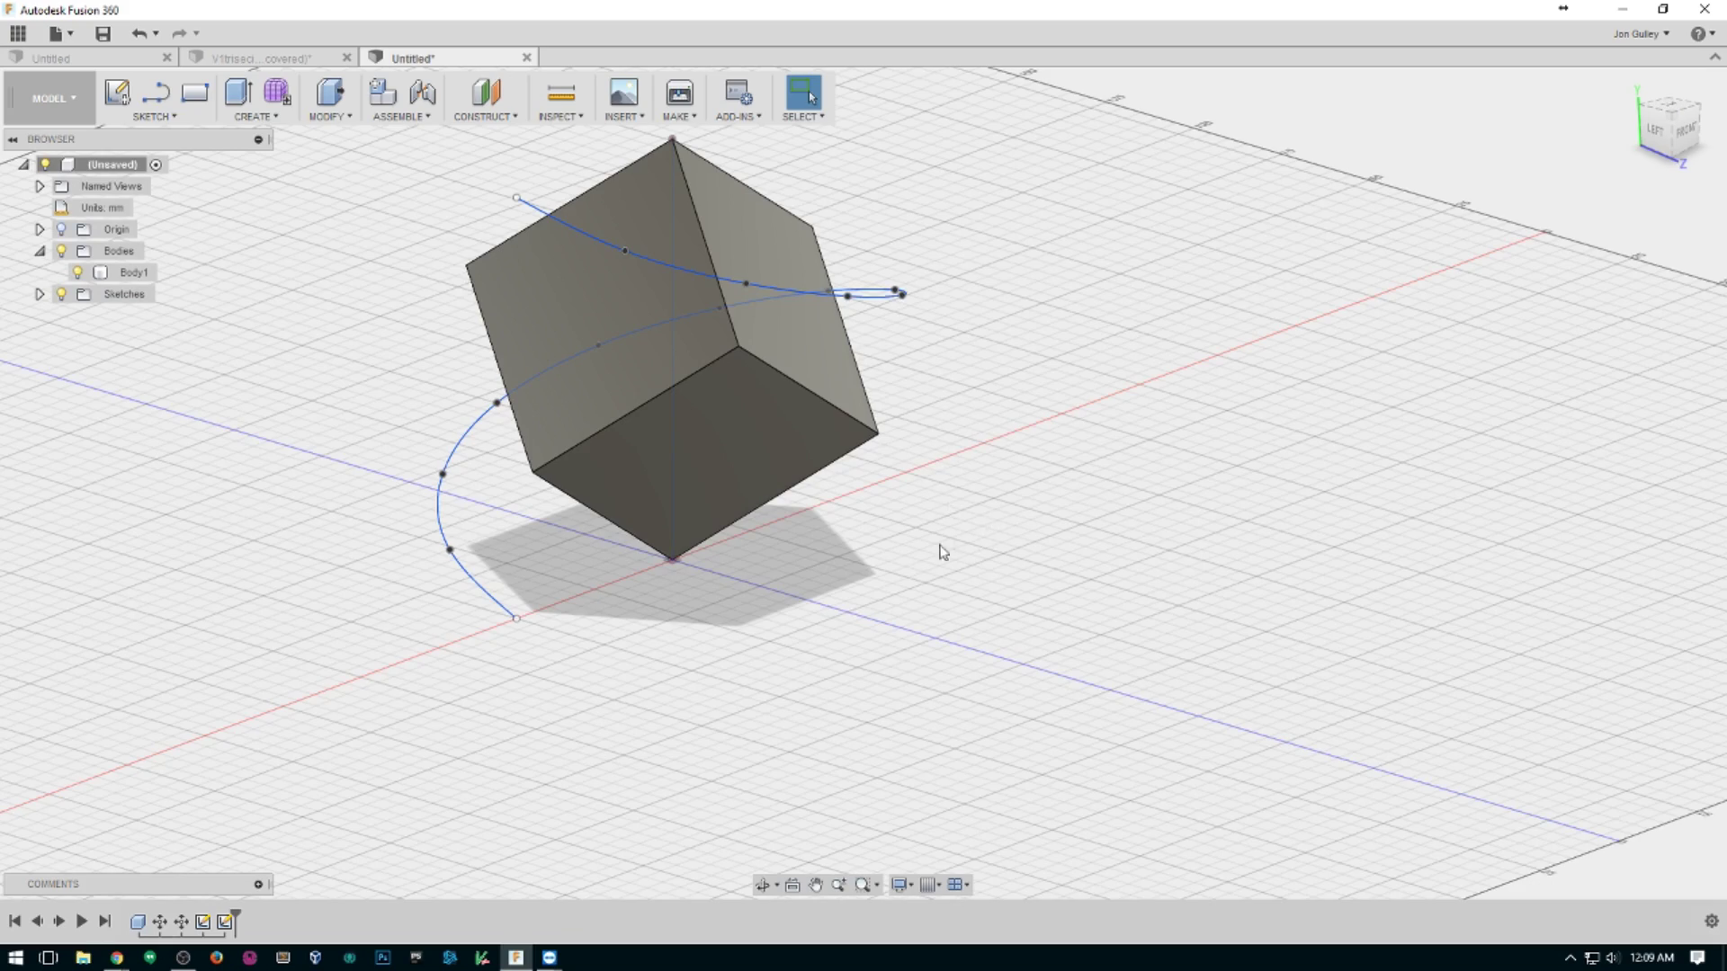
Add a second radius-5 helix along the vertical line, starting at 120°.
mouse_move(943, 552)
middle_mouse_down("shift")
mouse_move(918, 528)
mouse_move(1026, 551)
mouse_move(925, 546)
middle_mouse_up("shift")
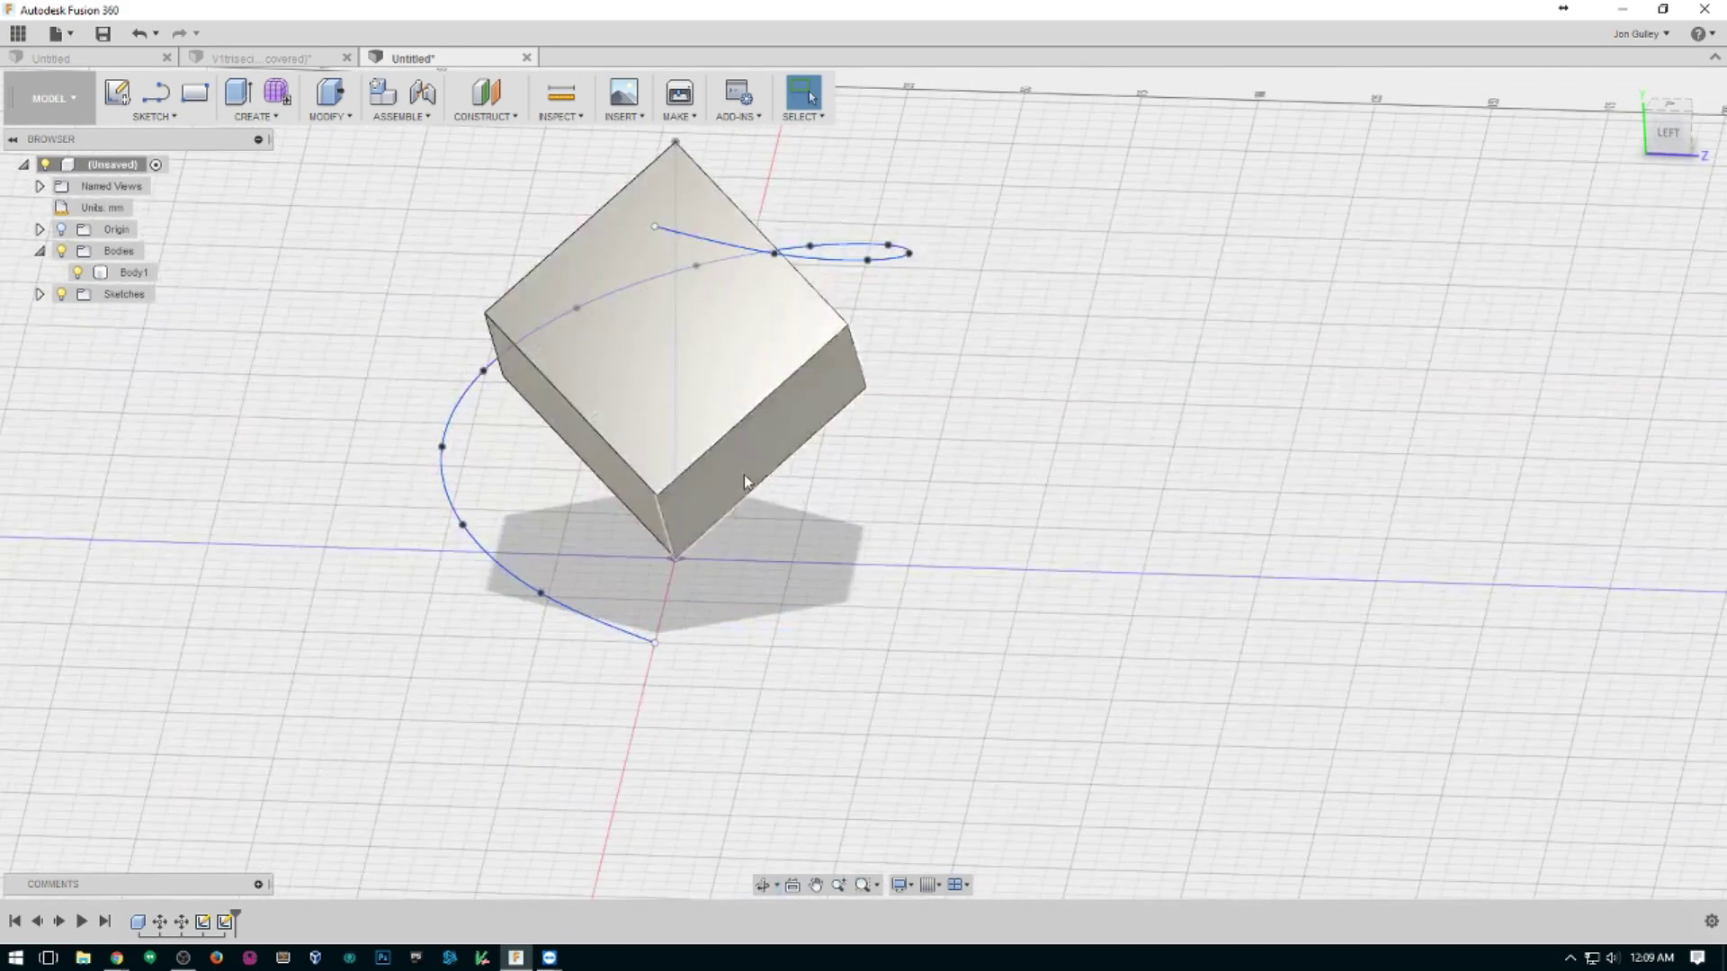
left_click(673, 197)
type("s")
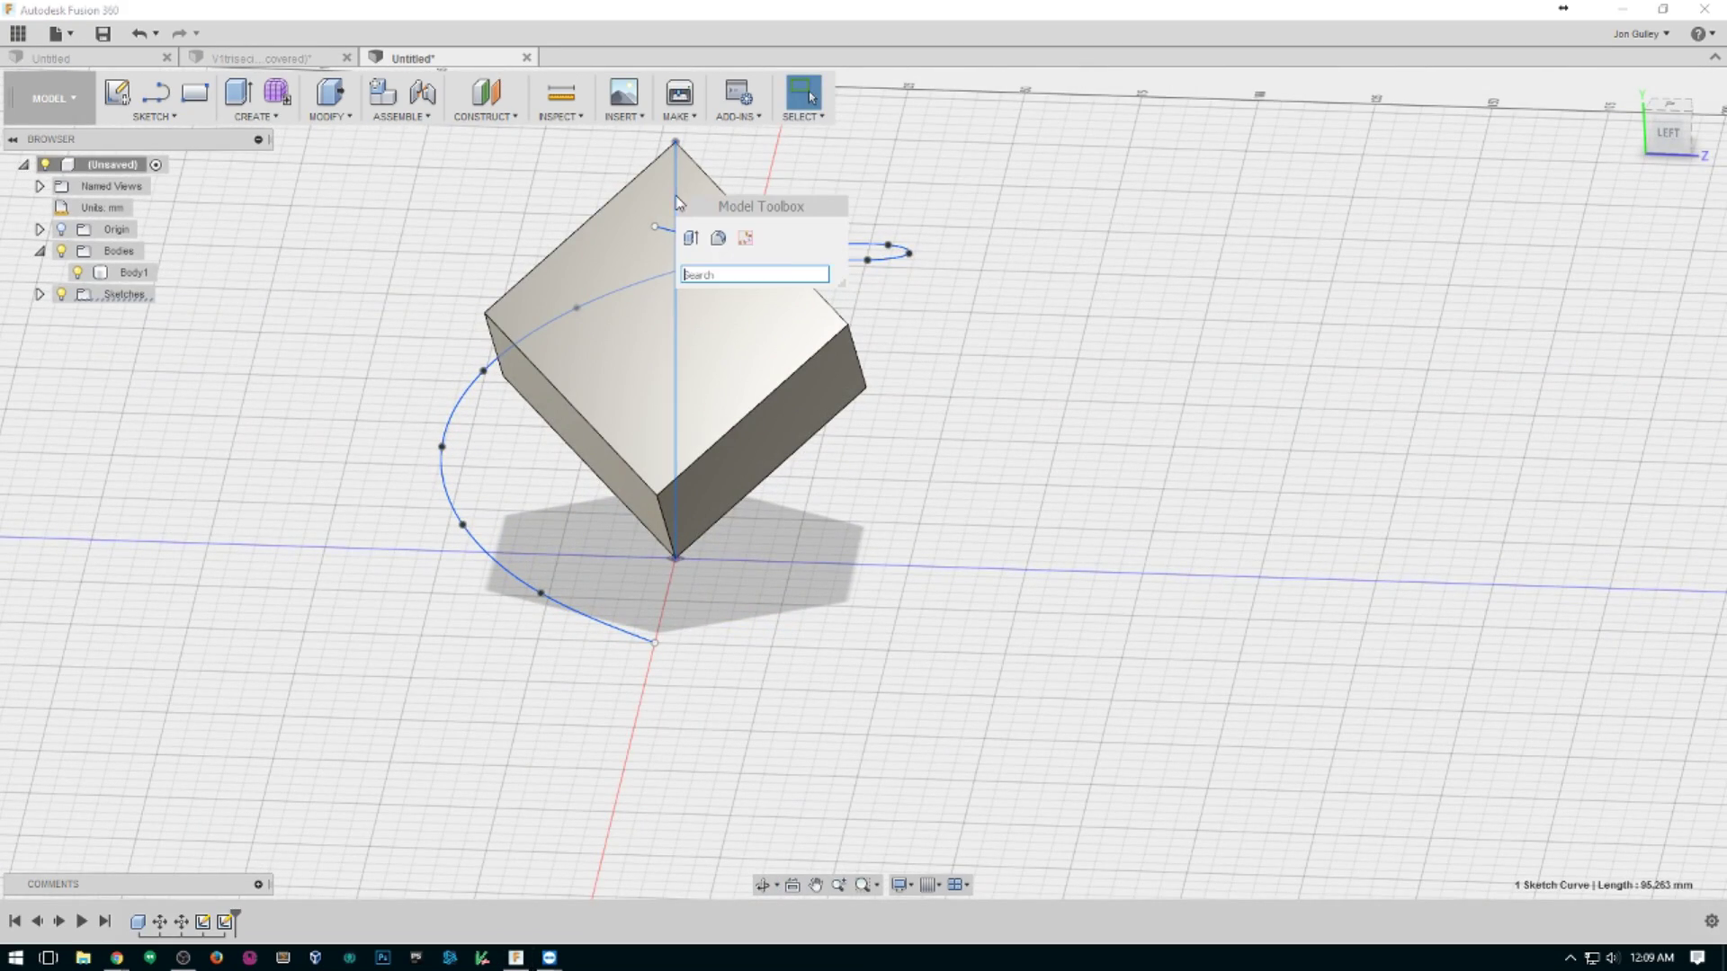
type("helix")
key("Return")
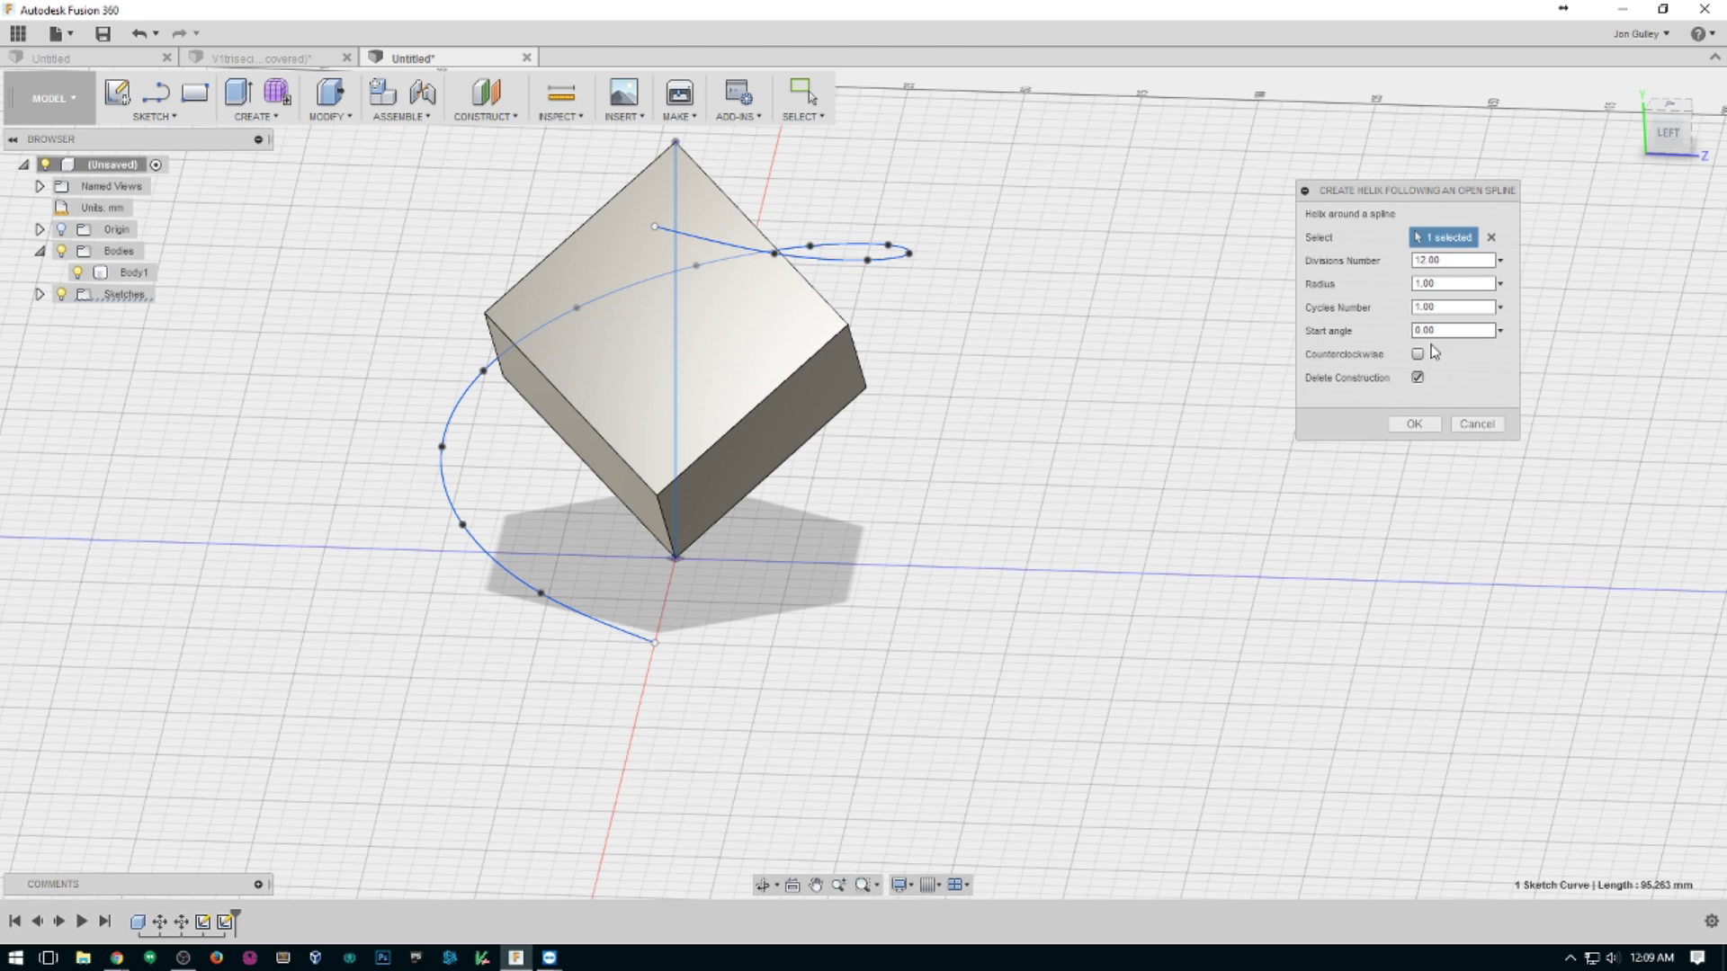
double_click(1414, 286)
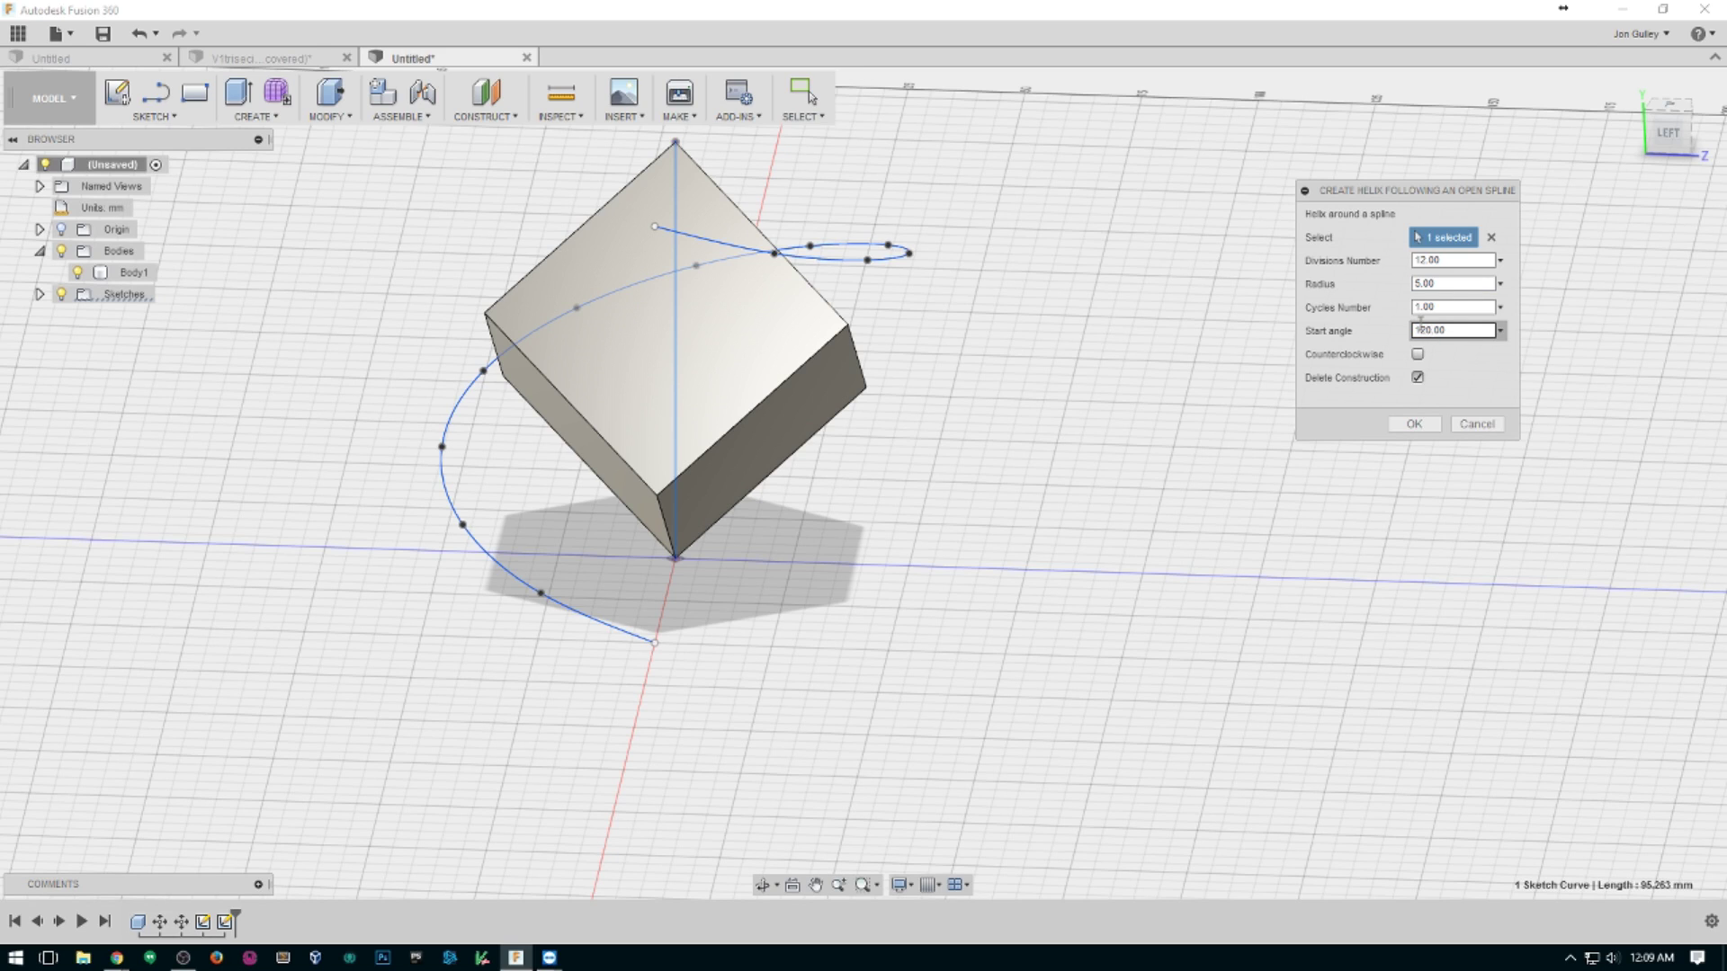
left_click(1433, 424)
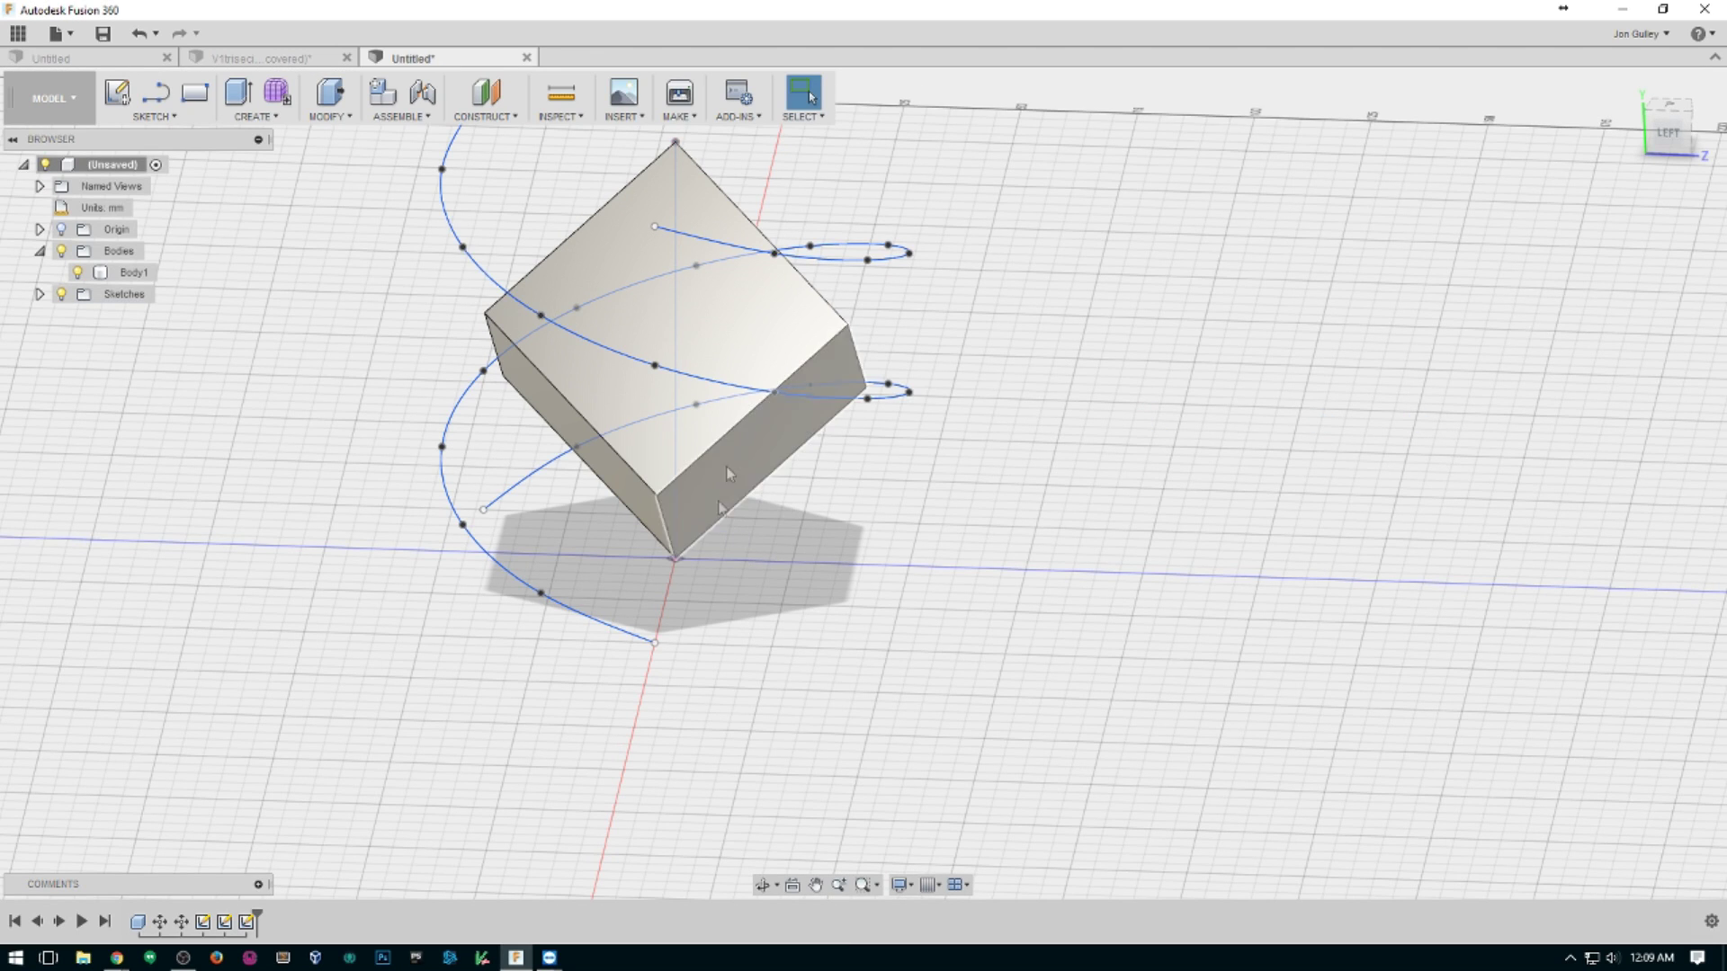
Add a third radius-5 helix along the same line, starting at 240°.
middle_click_drag(1026, 284, 1055, 376)
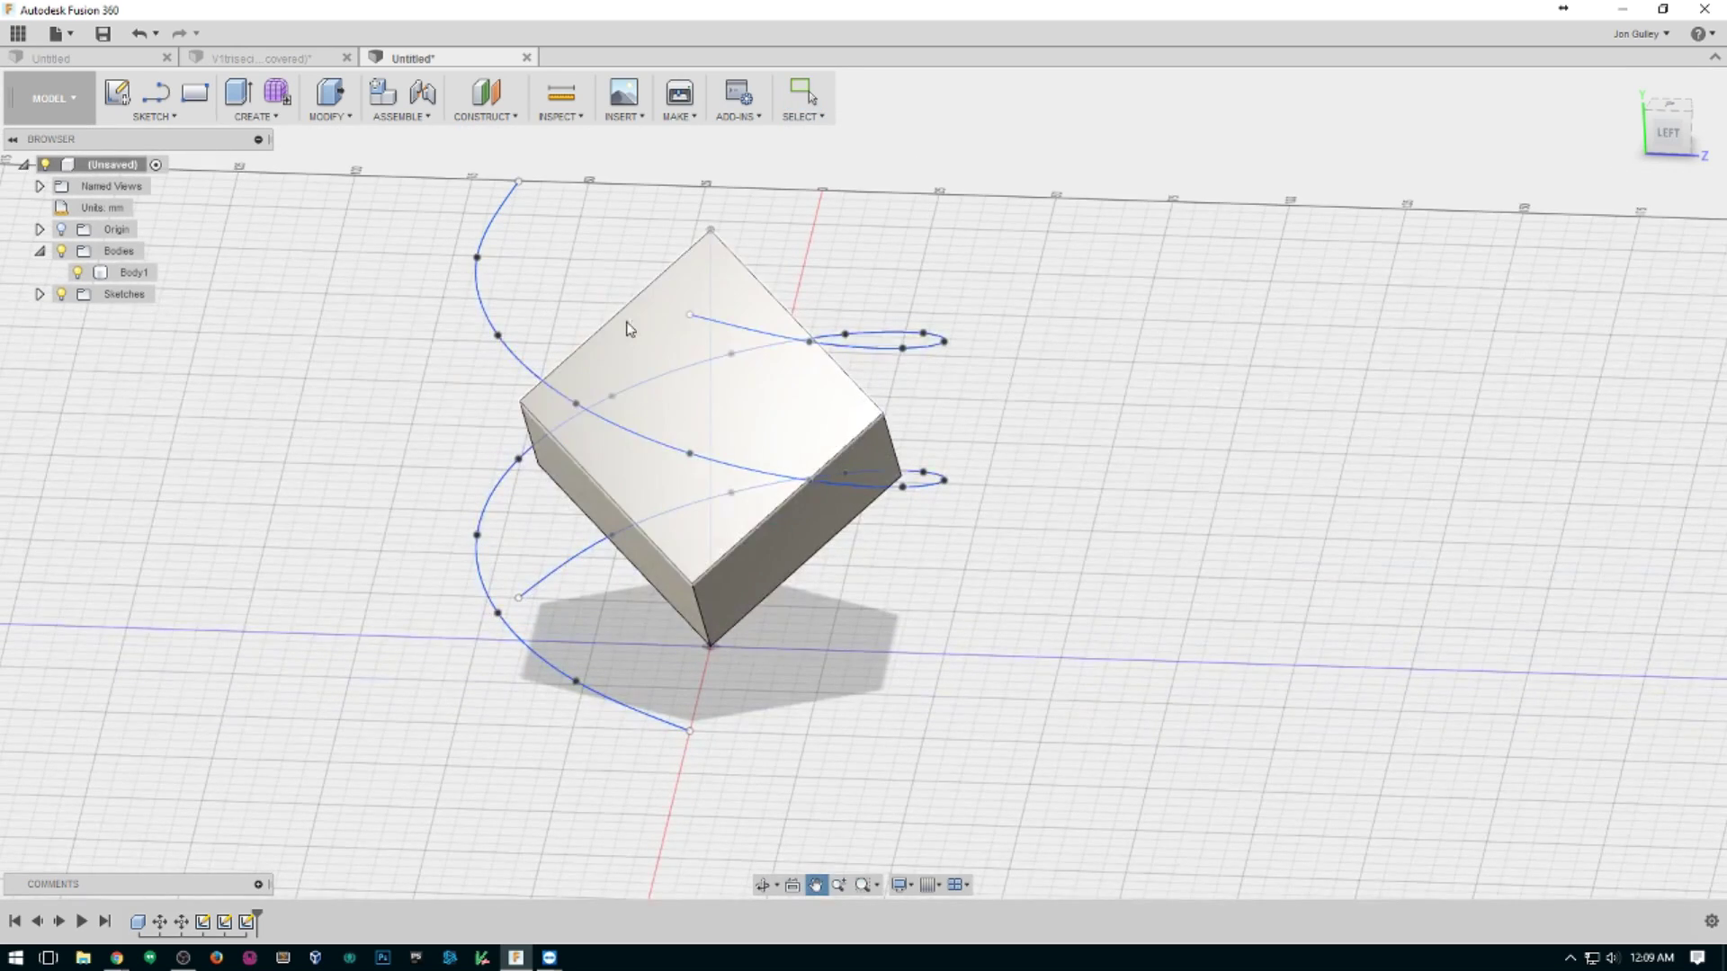
middle_click_drag(957, 327, 976, 292, "shift")
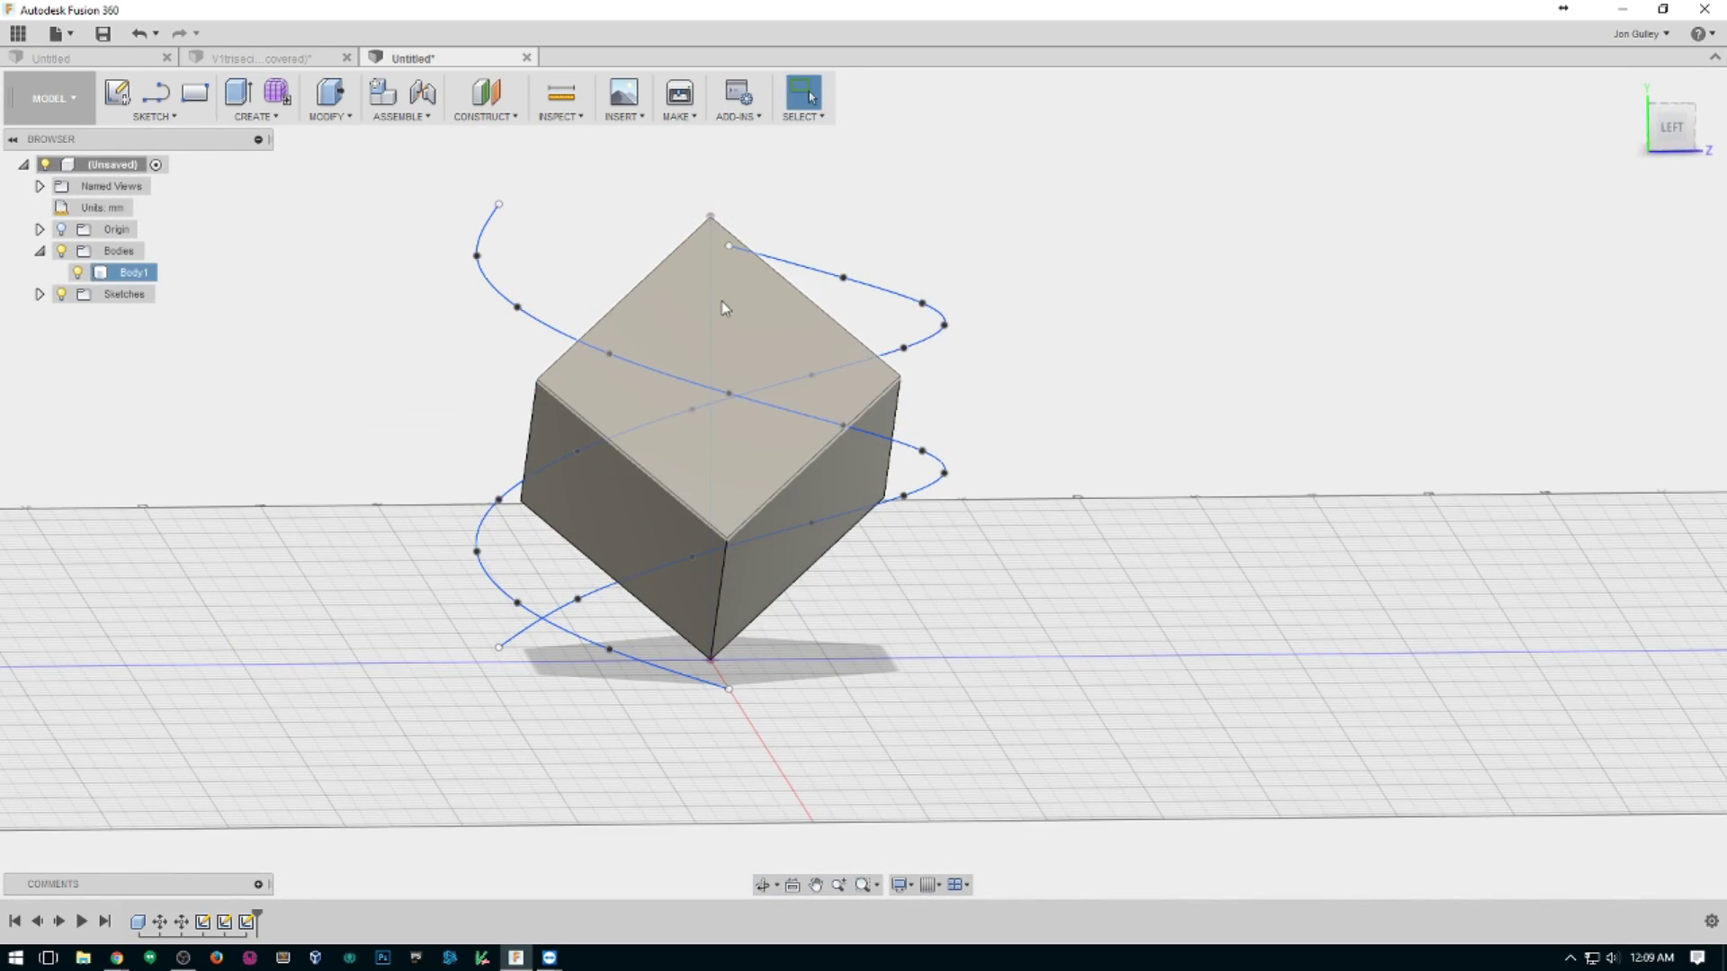
left_click(713, 306)
key("s")
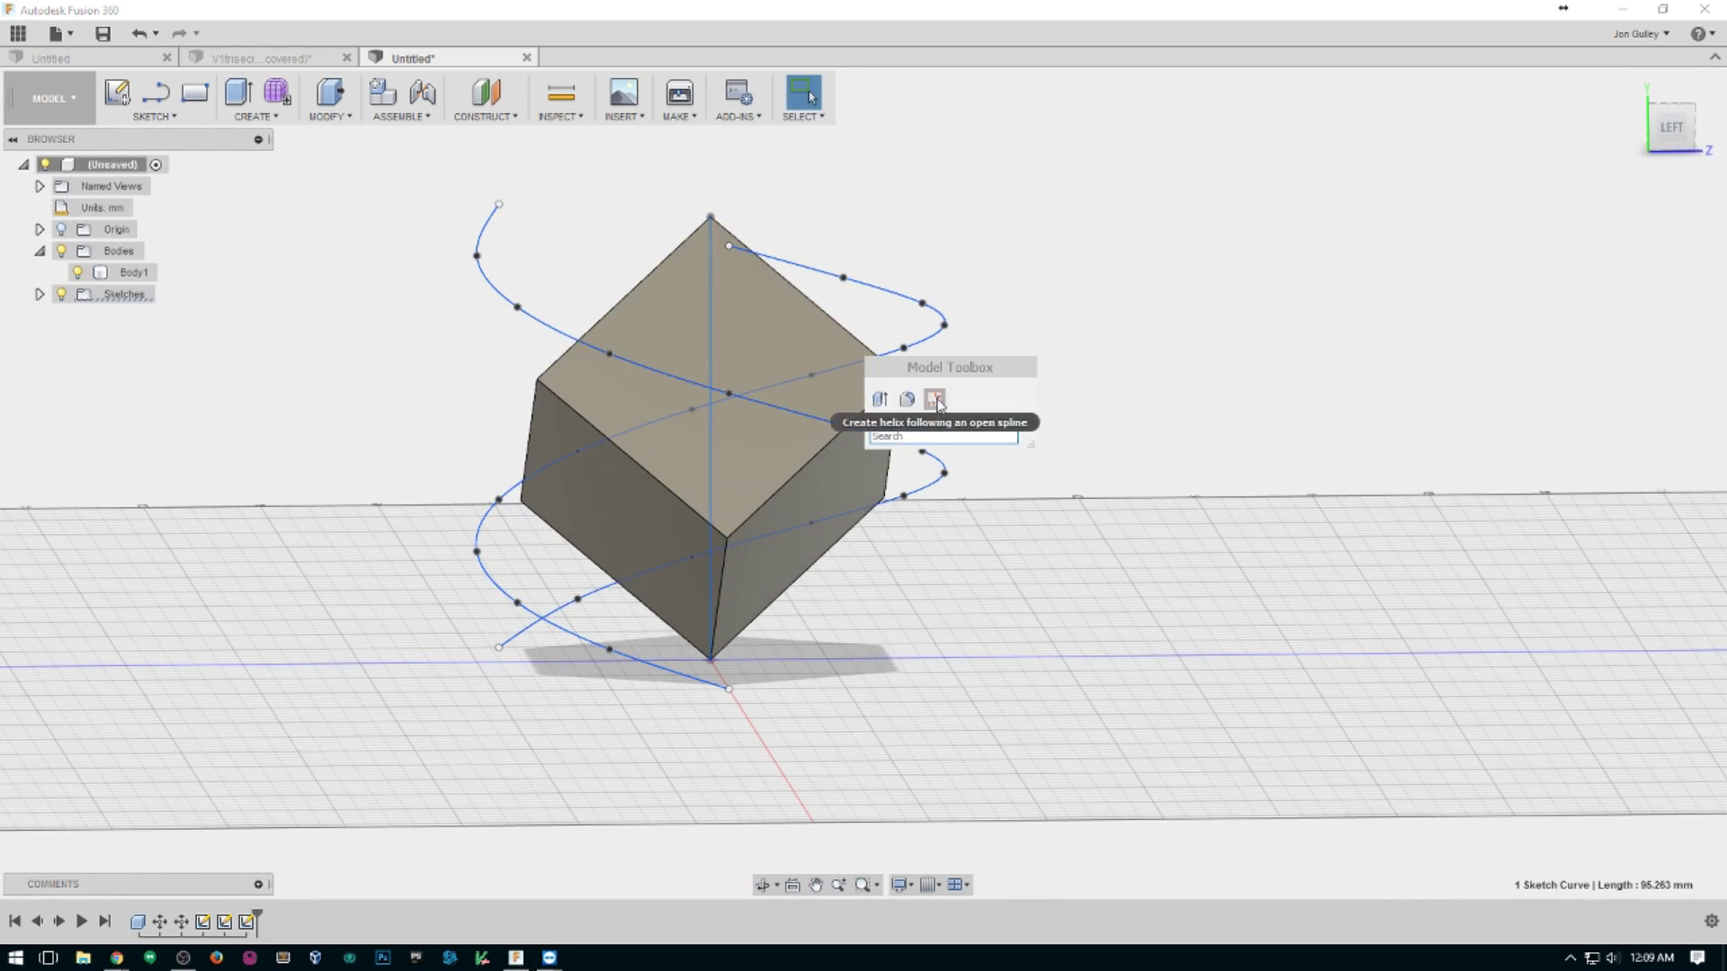
left_click(880, 400)
left_click(1414, 331)
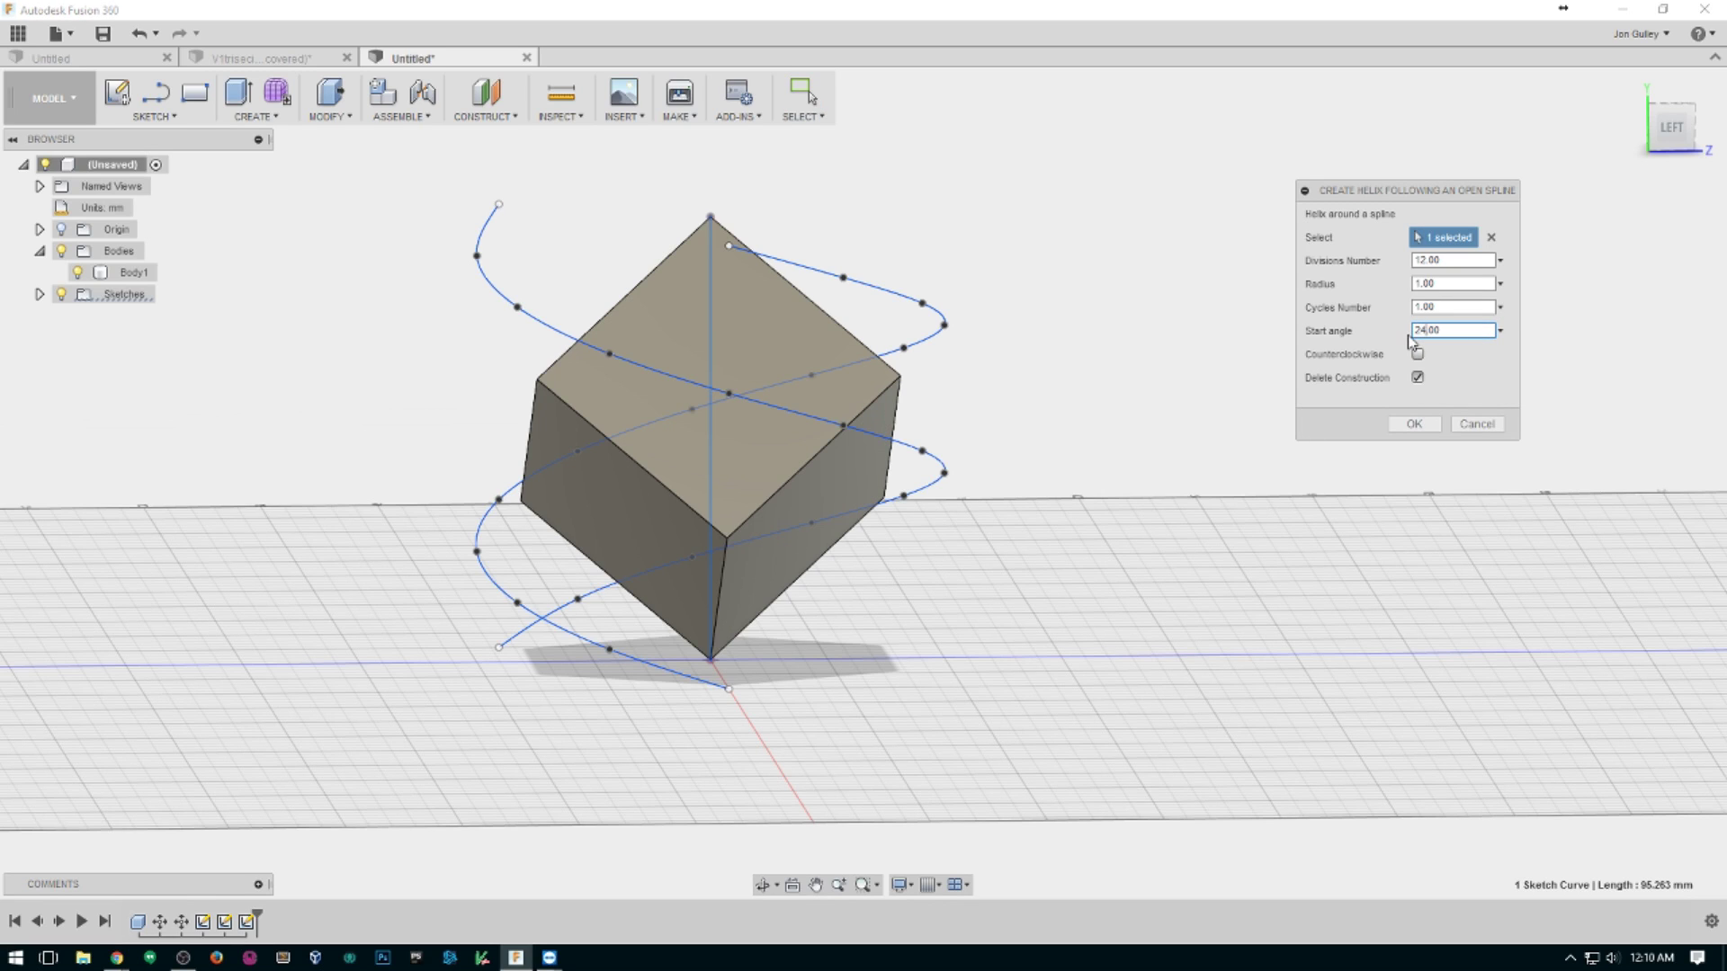
left_click_drag(1421, 283, 1399, 290)
left_click(1416, 424)
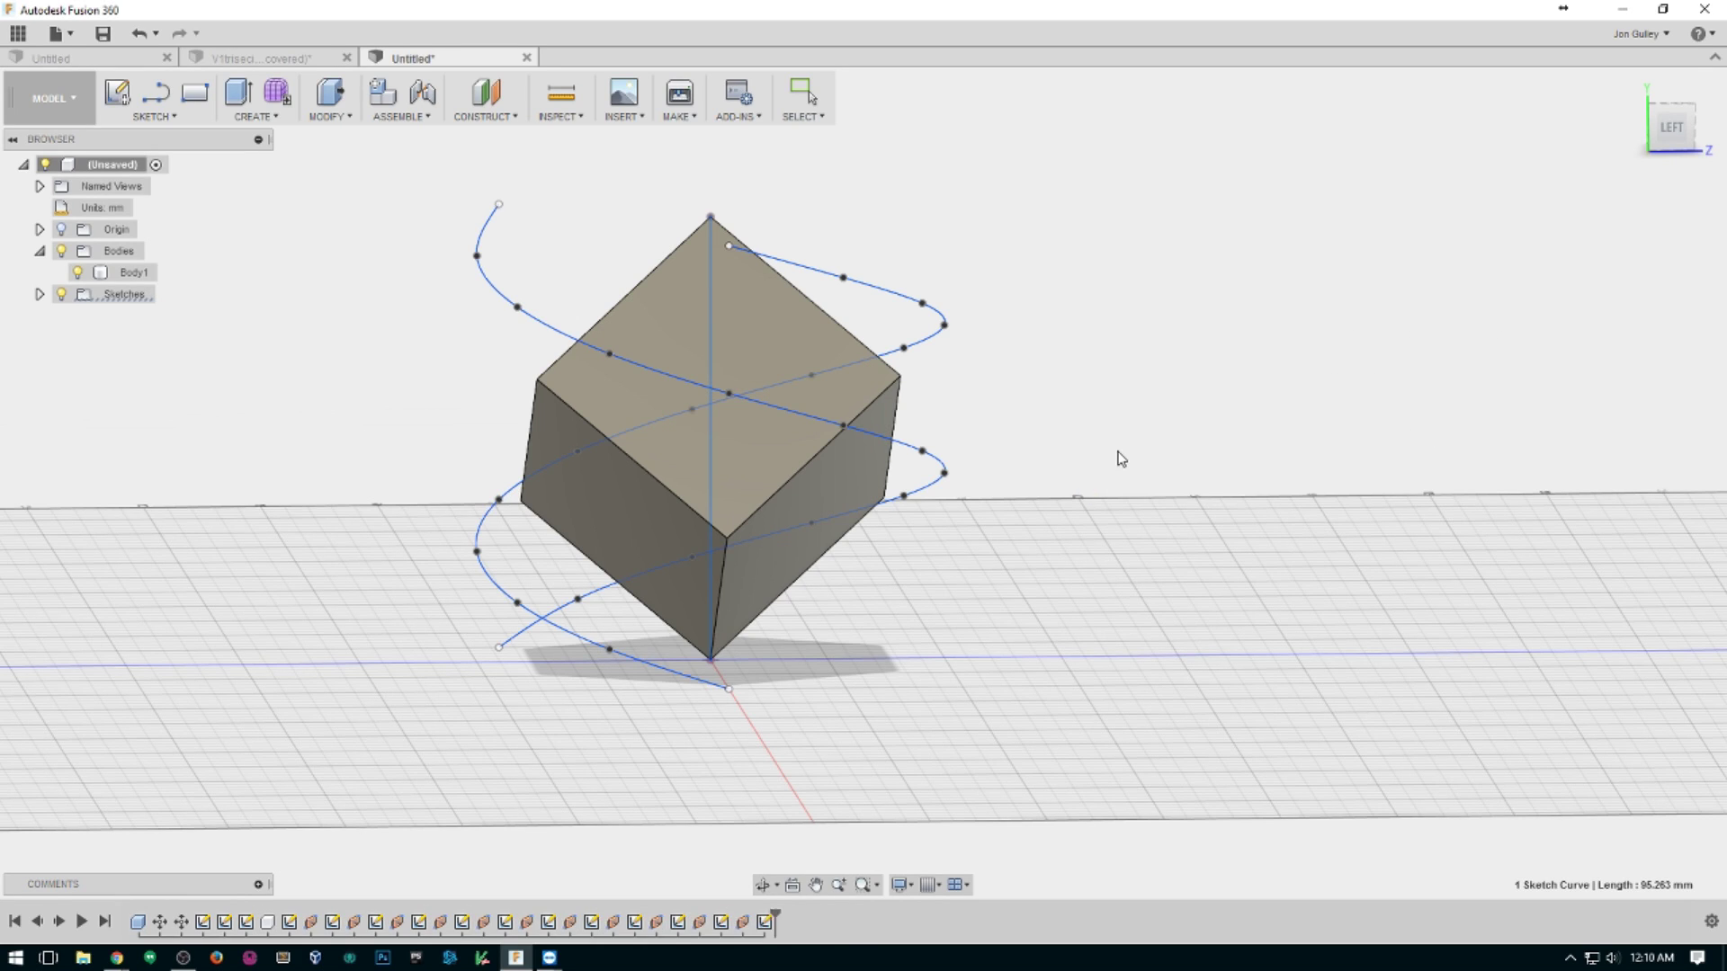
Create a new sketch on the horizontal XY plane.
middle_click_drag(1247, 528, 1088, 564, "shift")
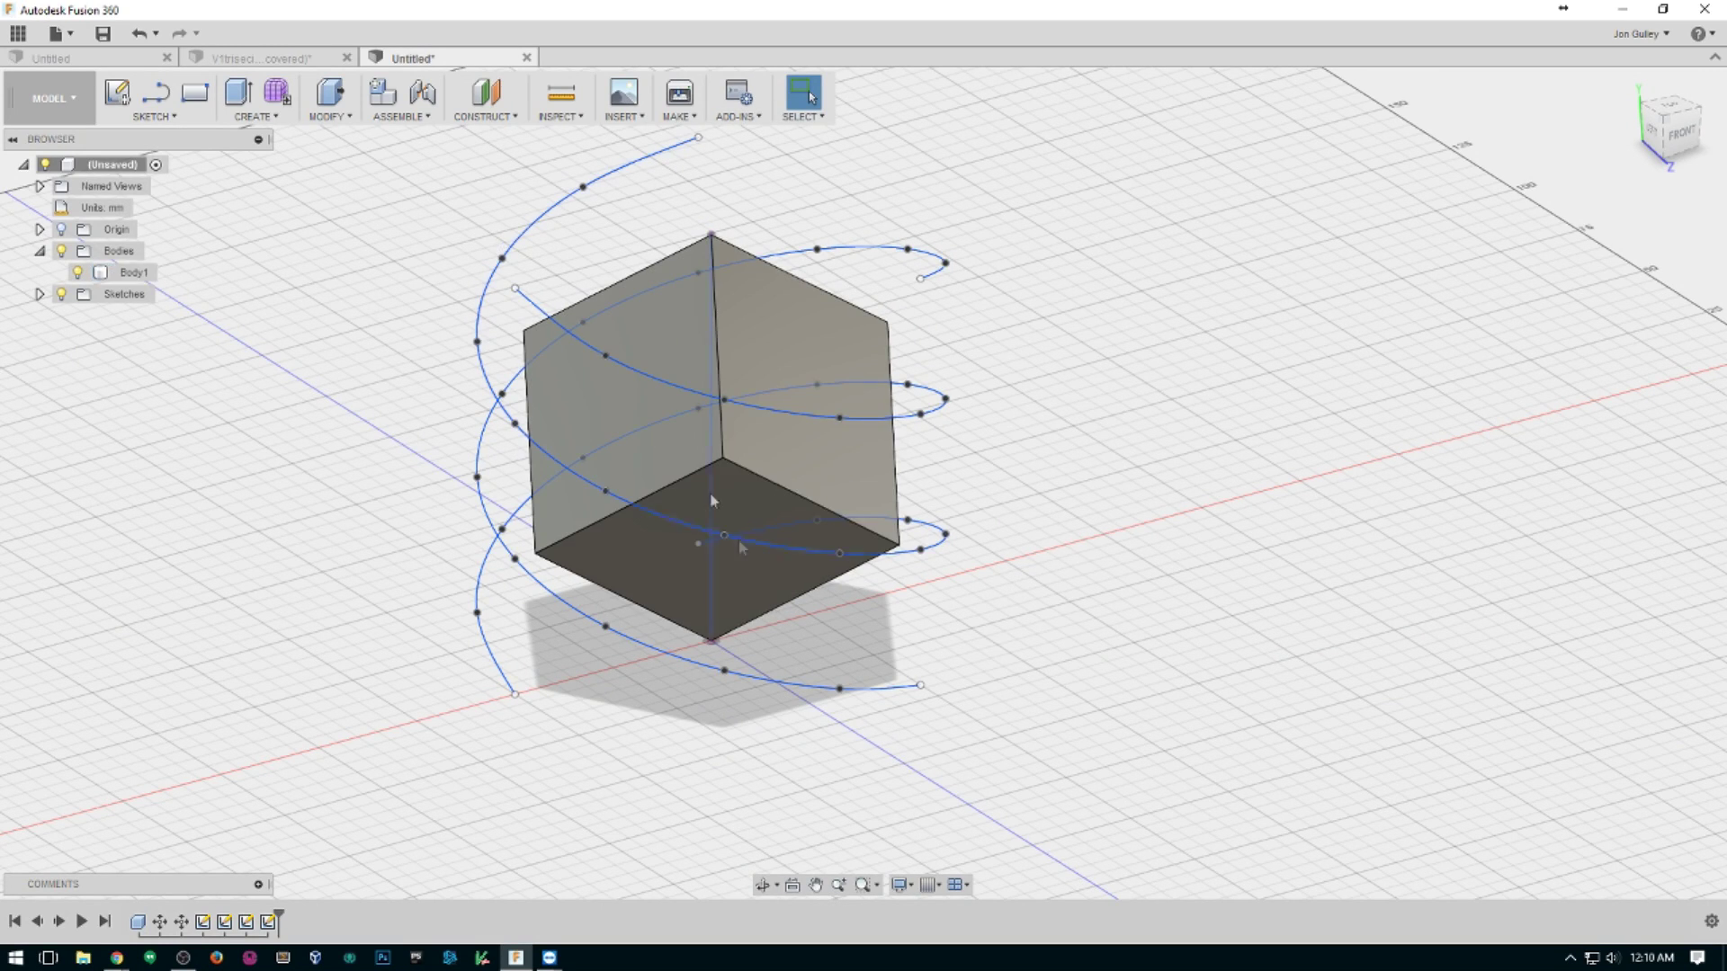
left_click(118, 97)
left_click(747, 701)
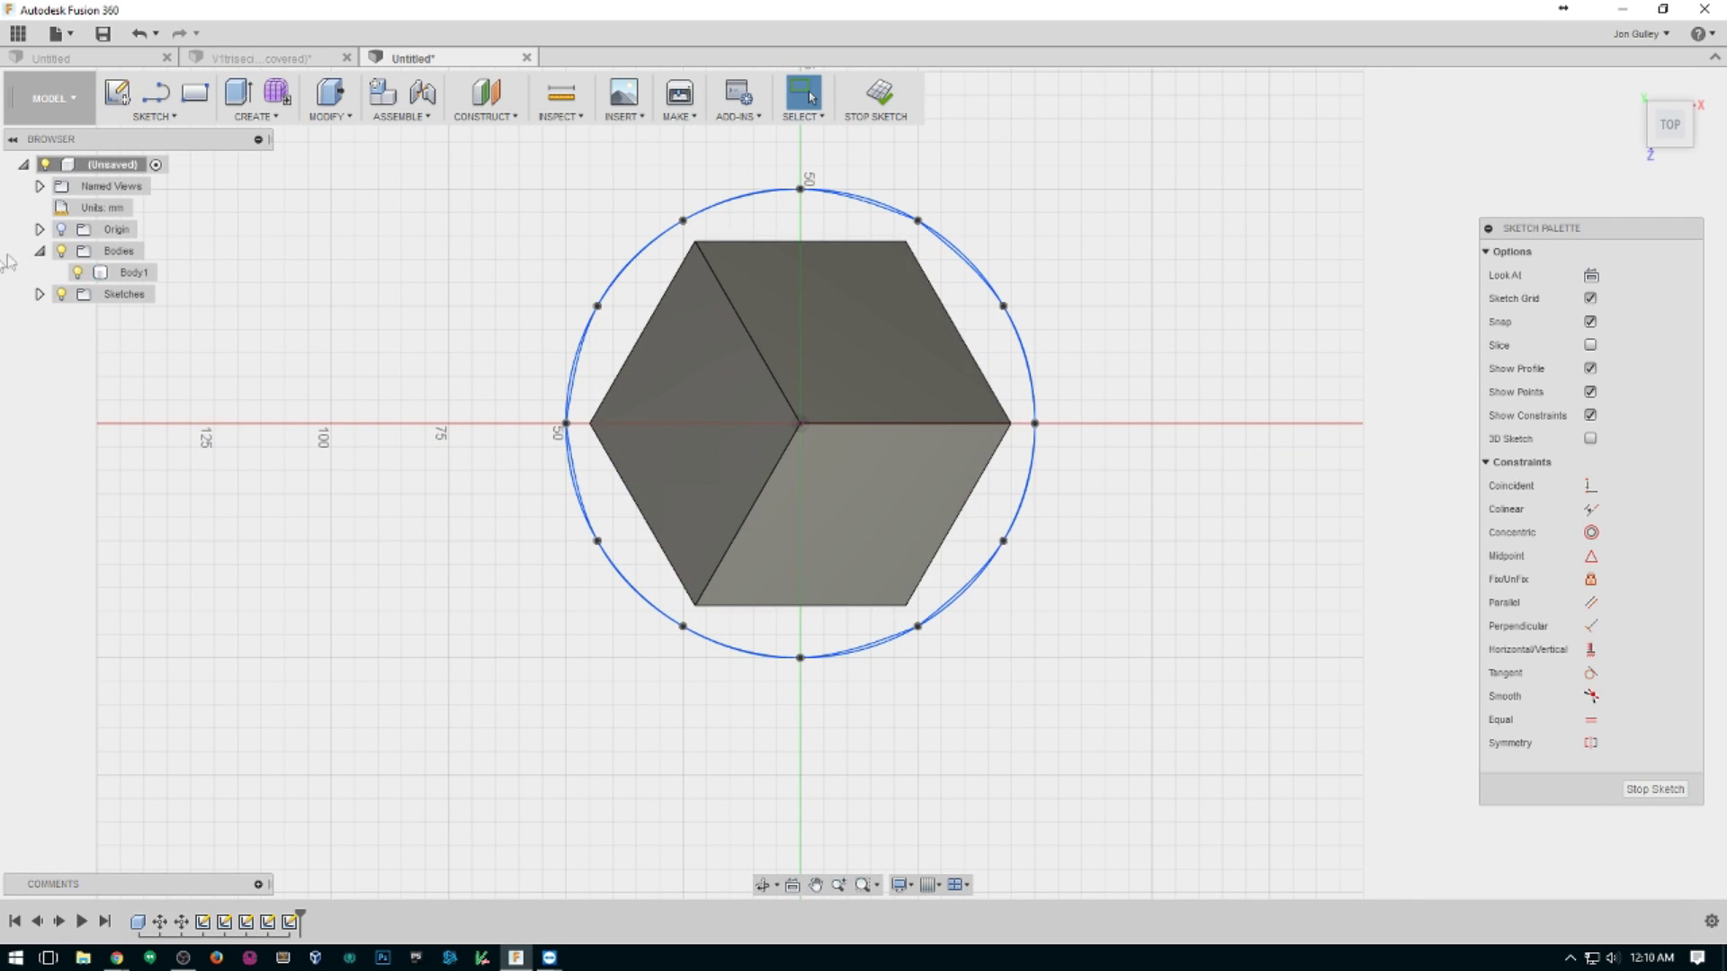
Hide the Body1 cube and view the three helices in 3D.
left_click(77, 271)
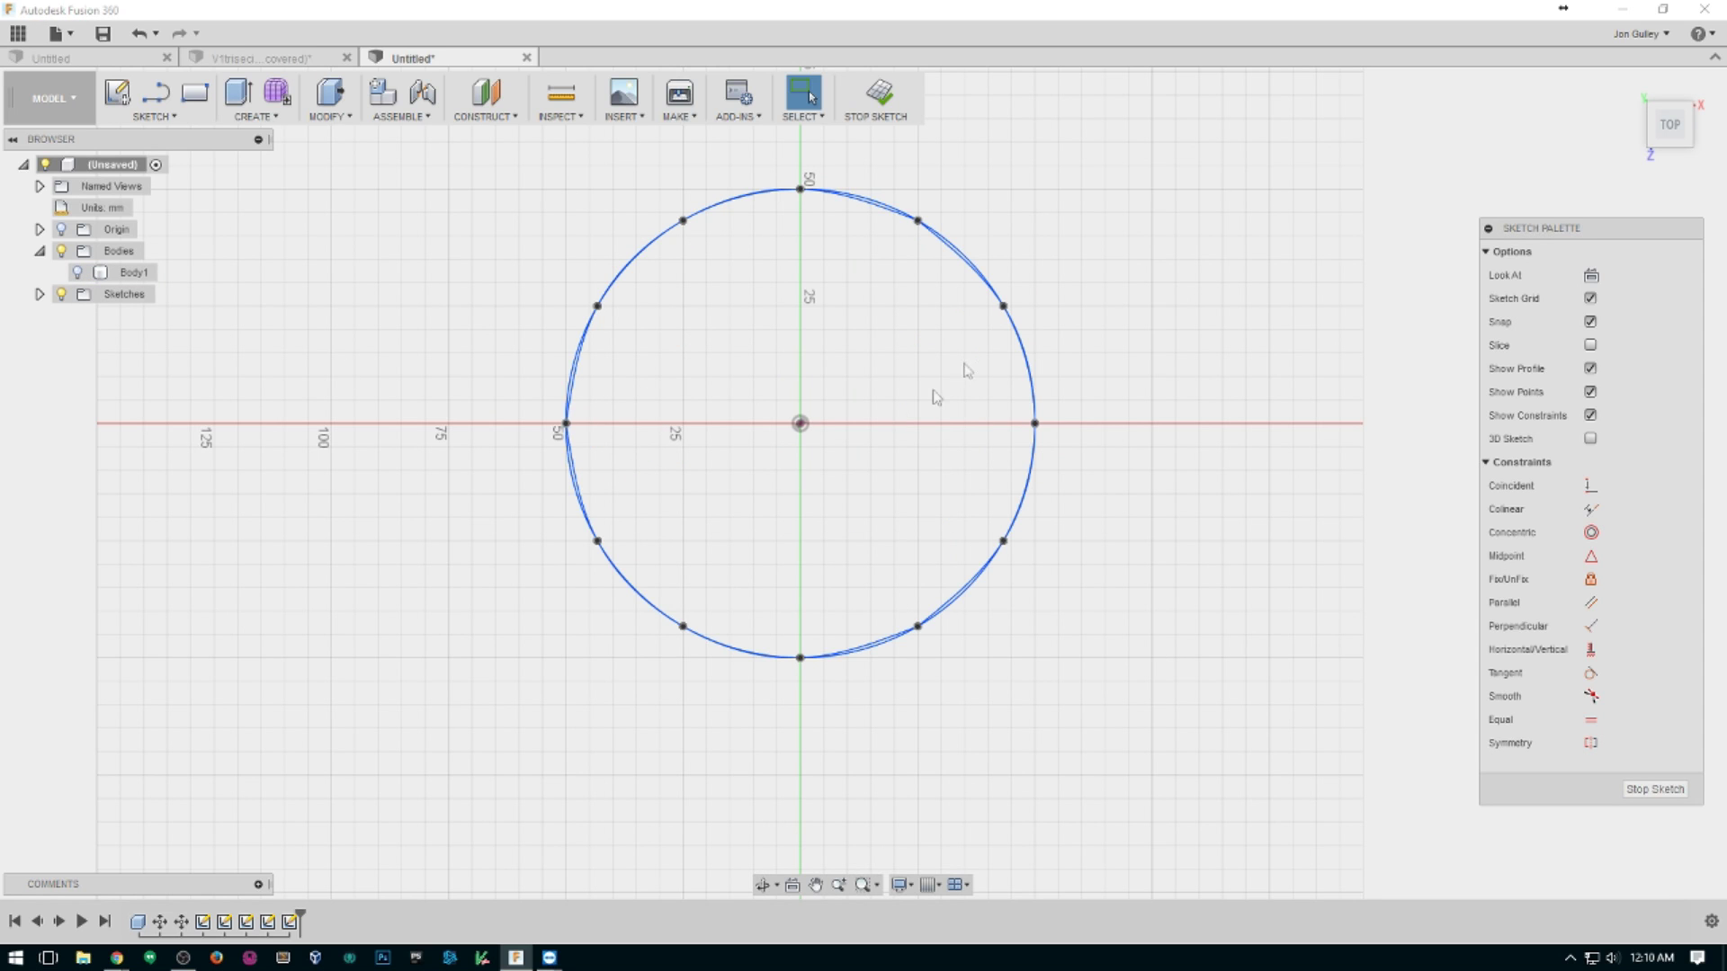
scroll(883, 419, "up", 3)
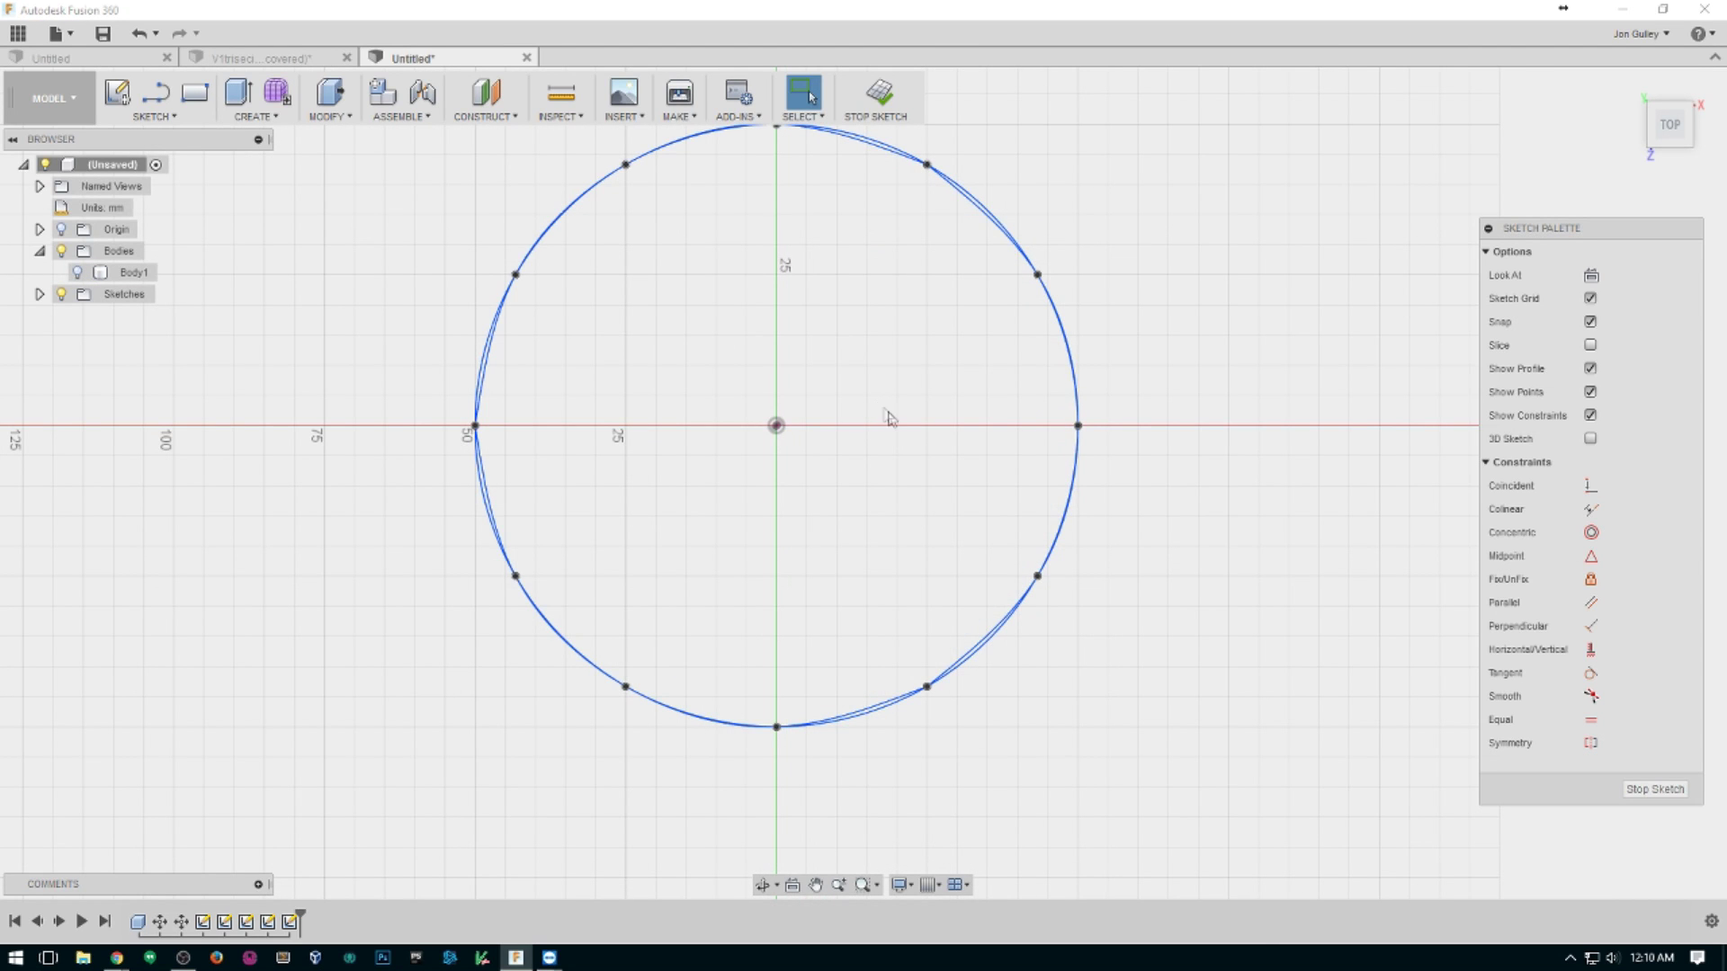
middle_click_drag(886, 418, 900, 369, "shift")
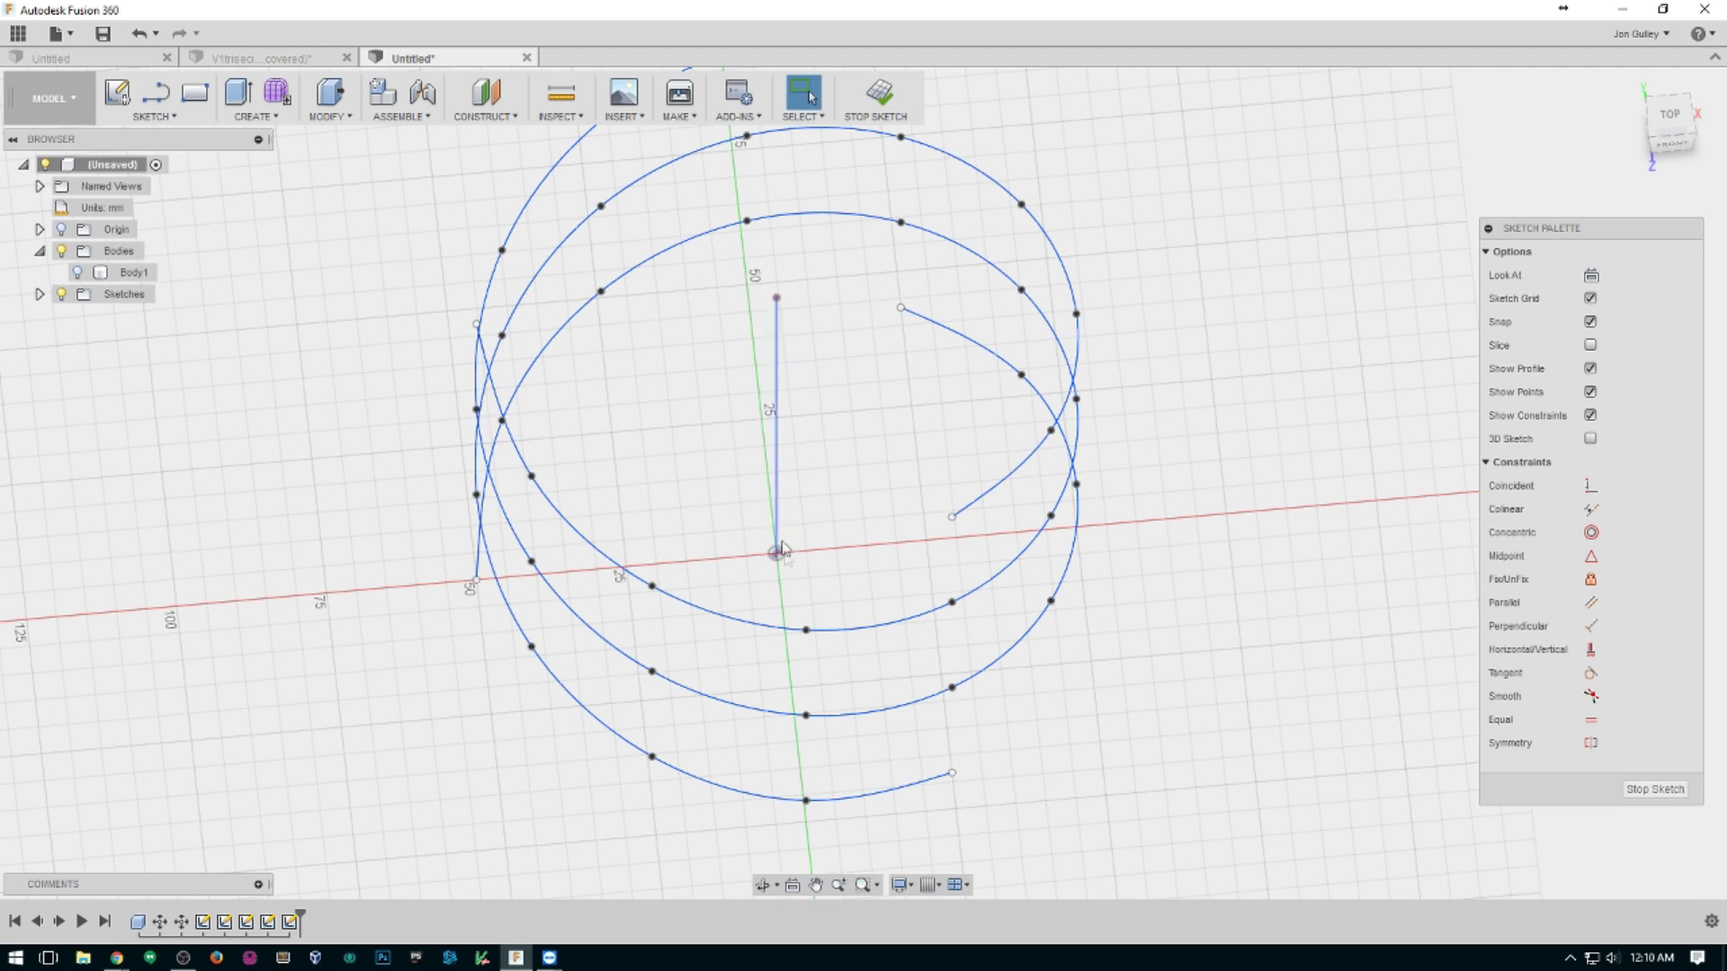
left_click(195, 93)
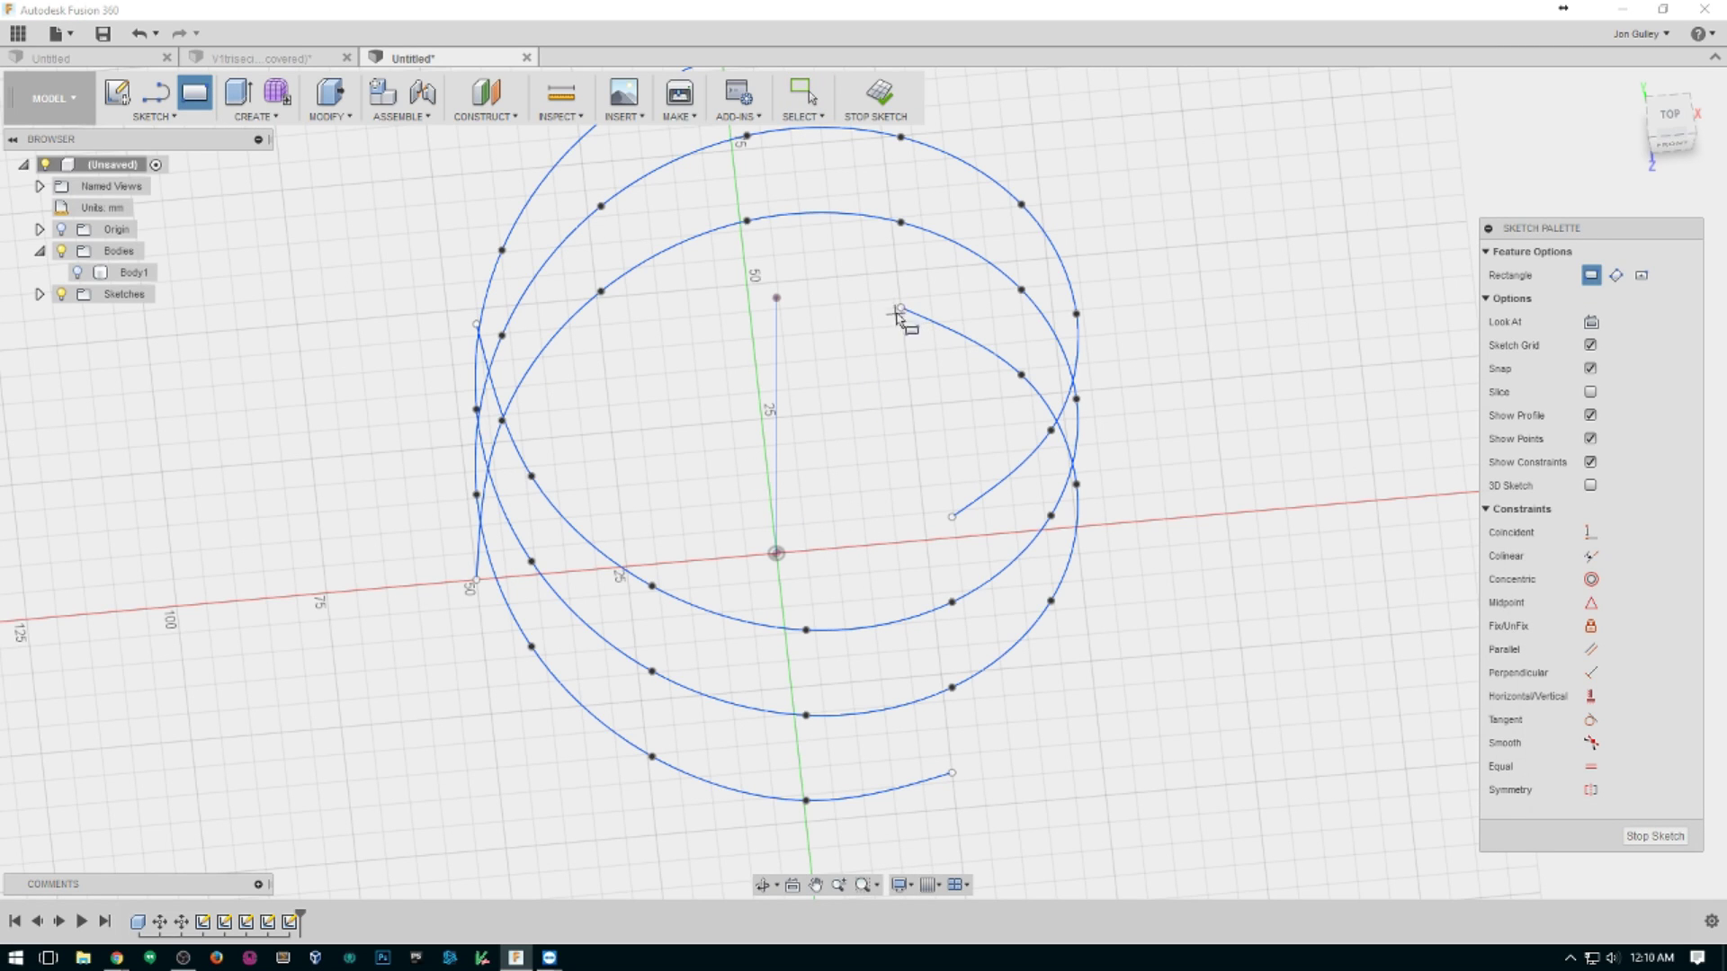
Draw a thin 2-point rectangle from the helix endpoint down to the axis.
scroll(903, 323, "up", 4)
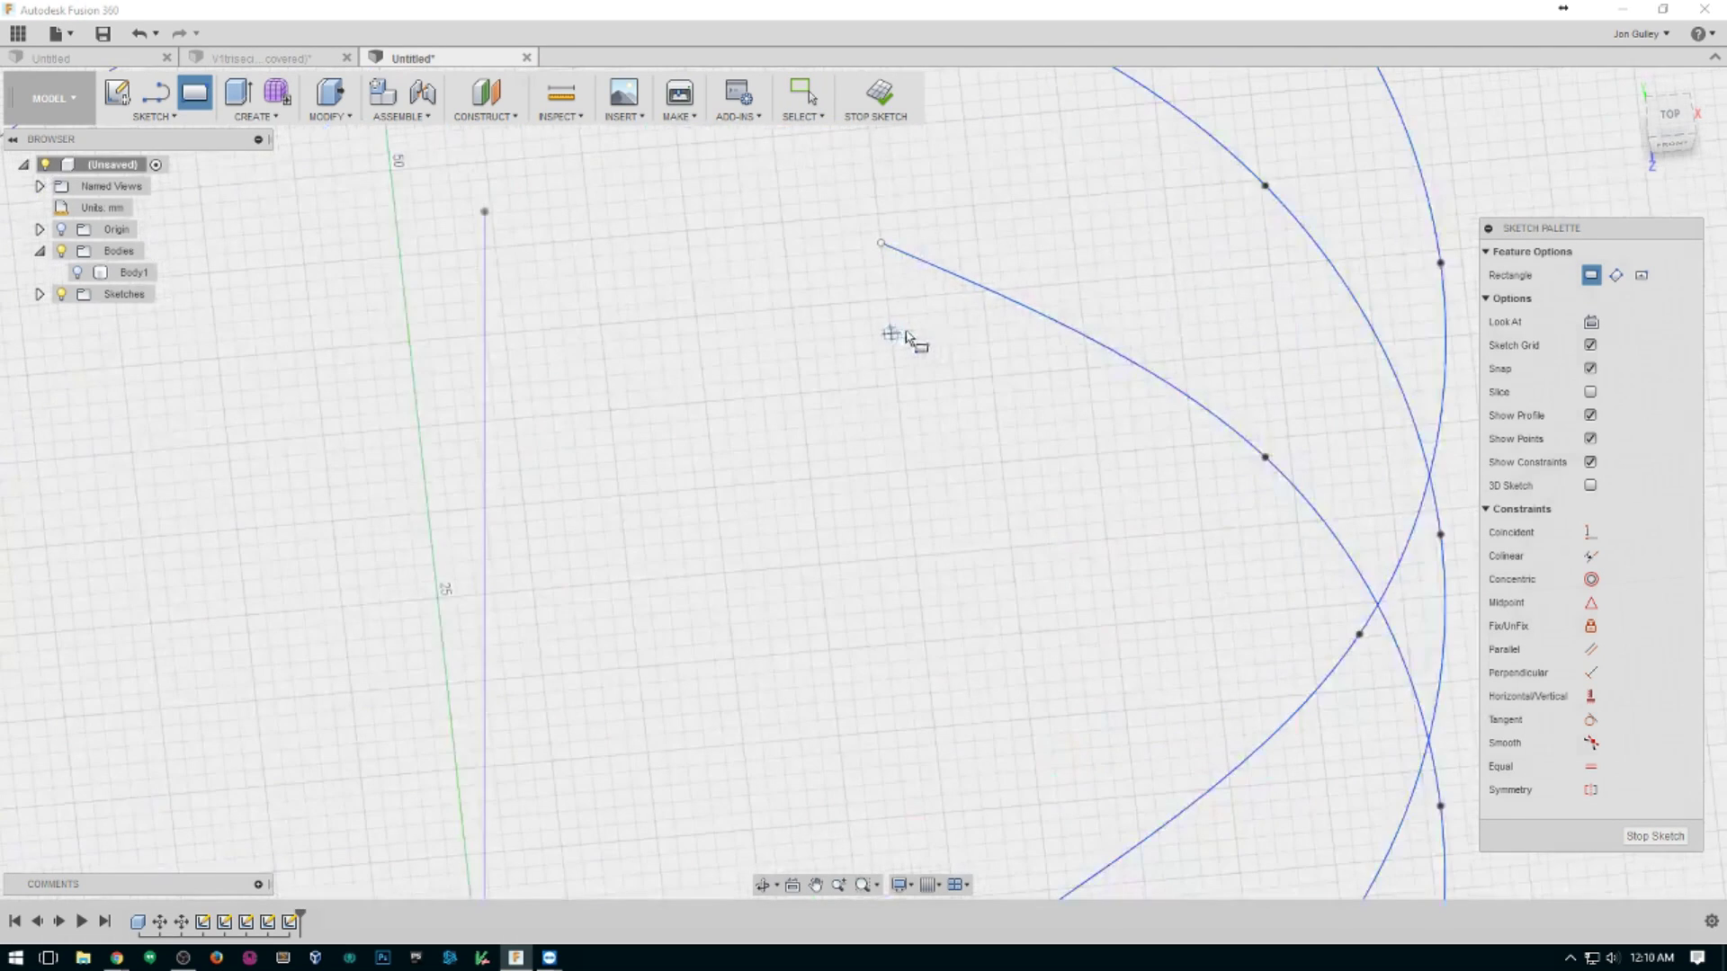
scroll(687, 512, "down", 3)
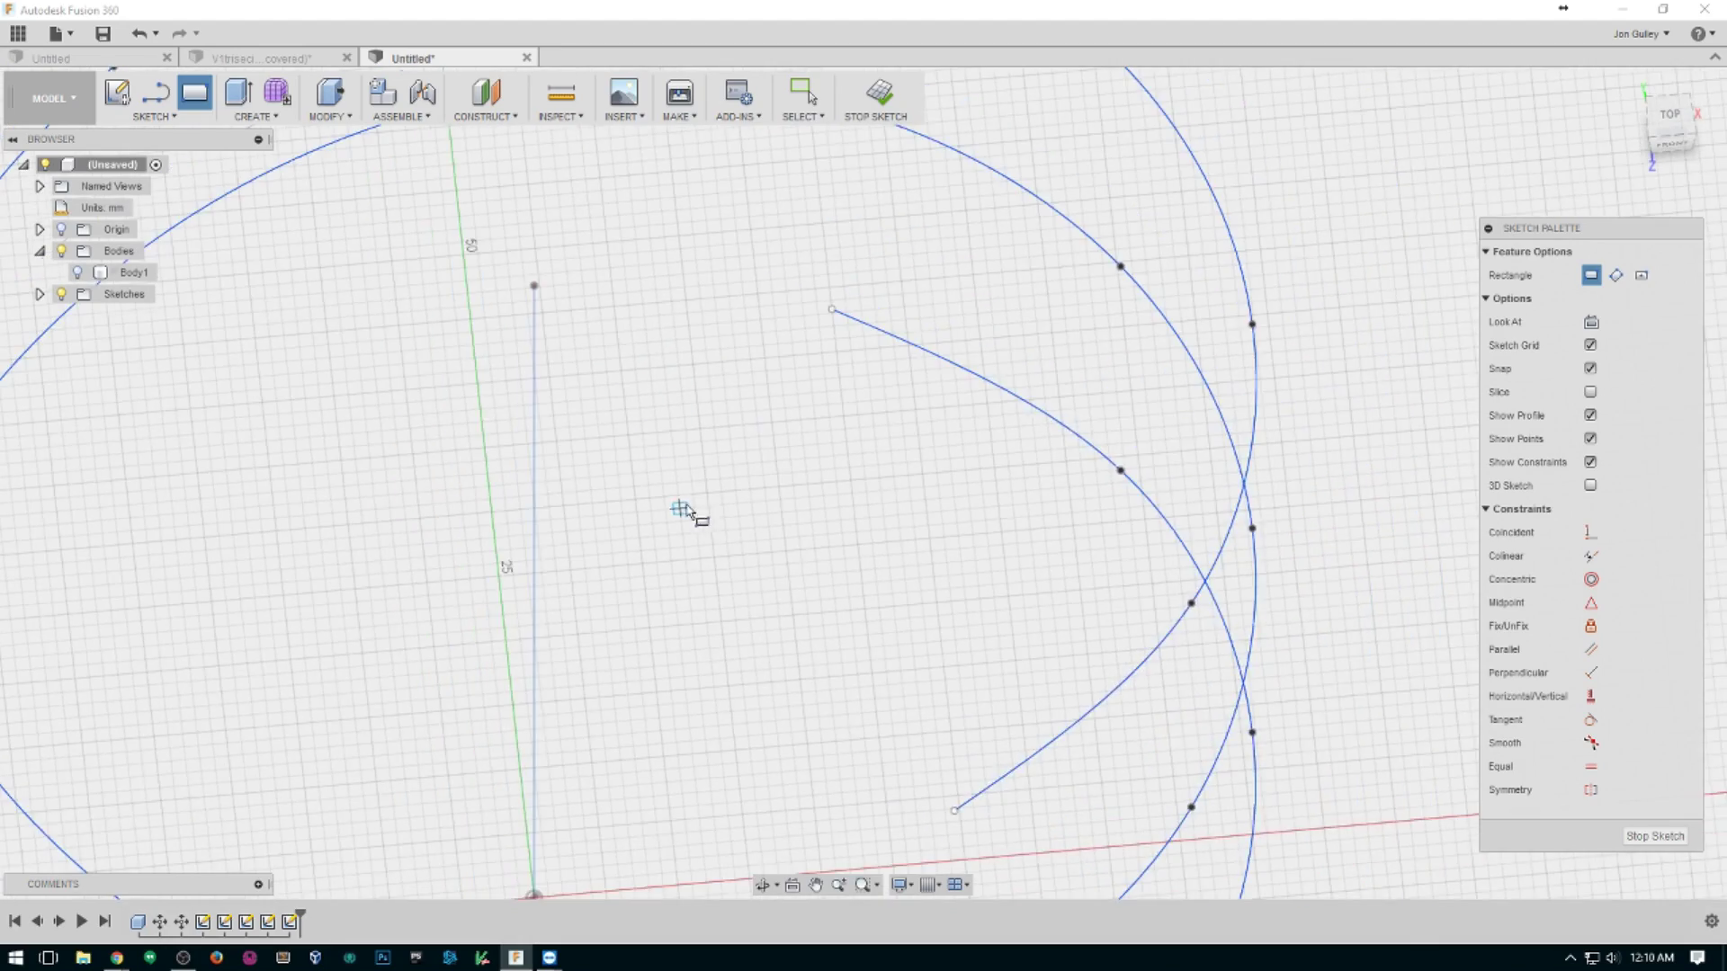
mouse_move(753, 517)
middle_mouse_down("shift")
mouse_move(651, 504)
mouse_move(617, 450)
mouse_move(891, 719)
mouse_move(907, 677)
mouse_move(887, 682)
middle_mouse_up("shift")
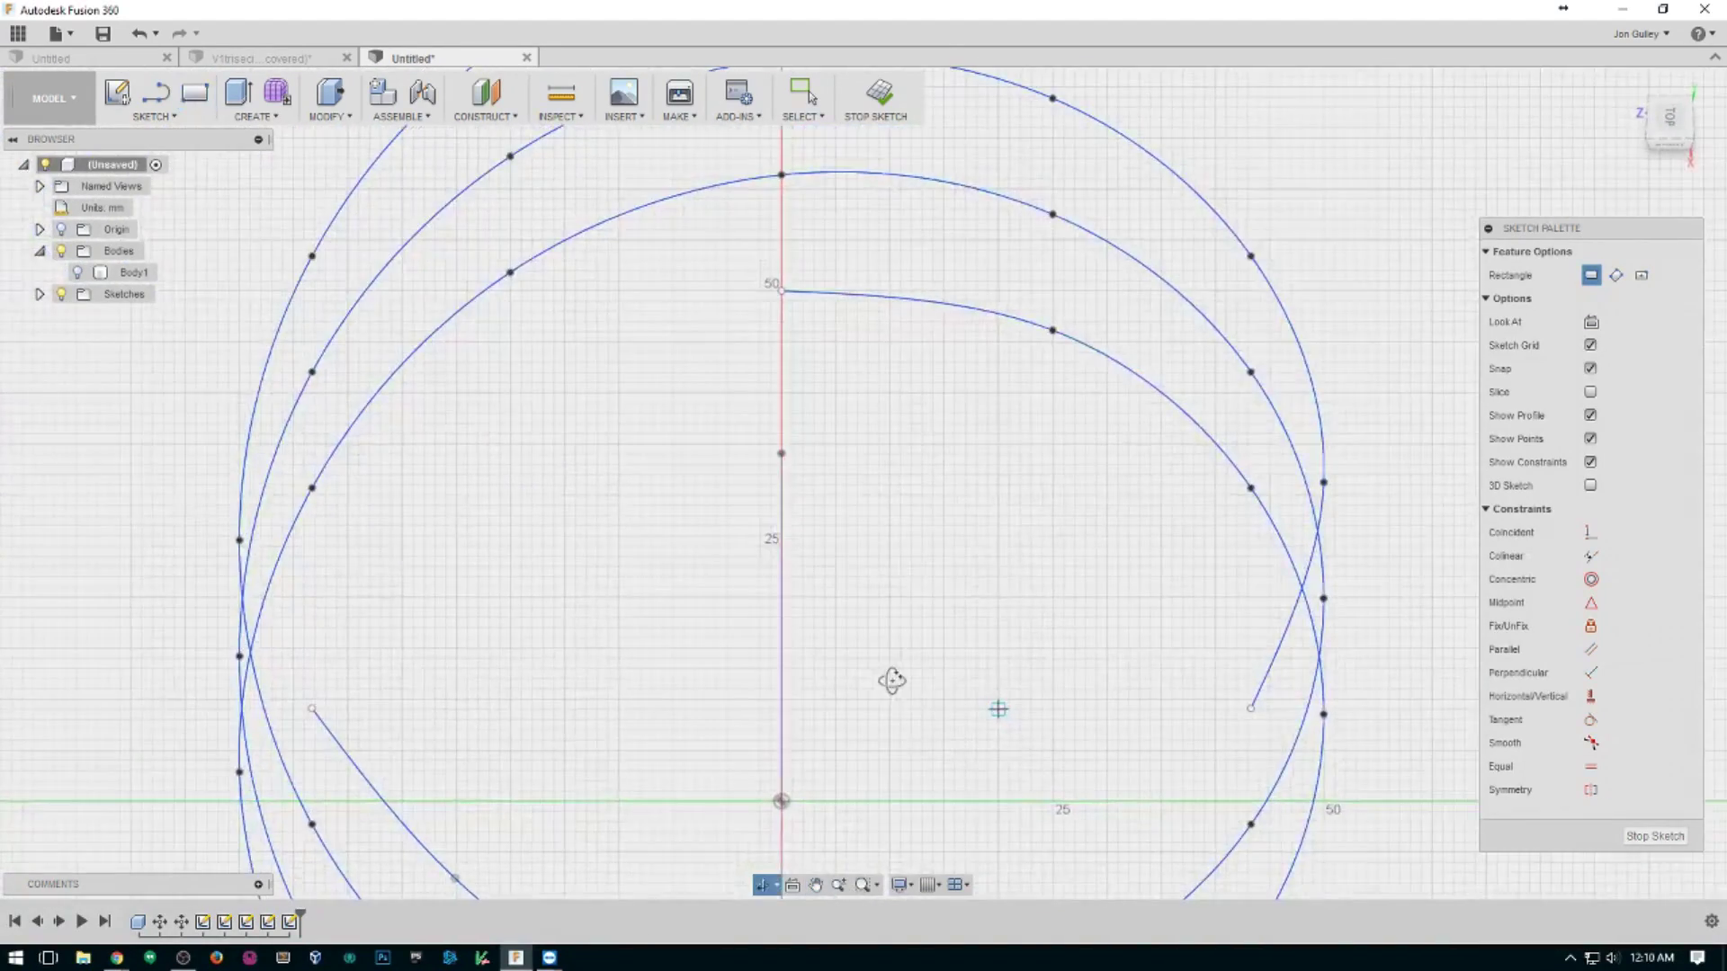
left_click(772, 291)
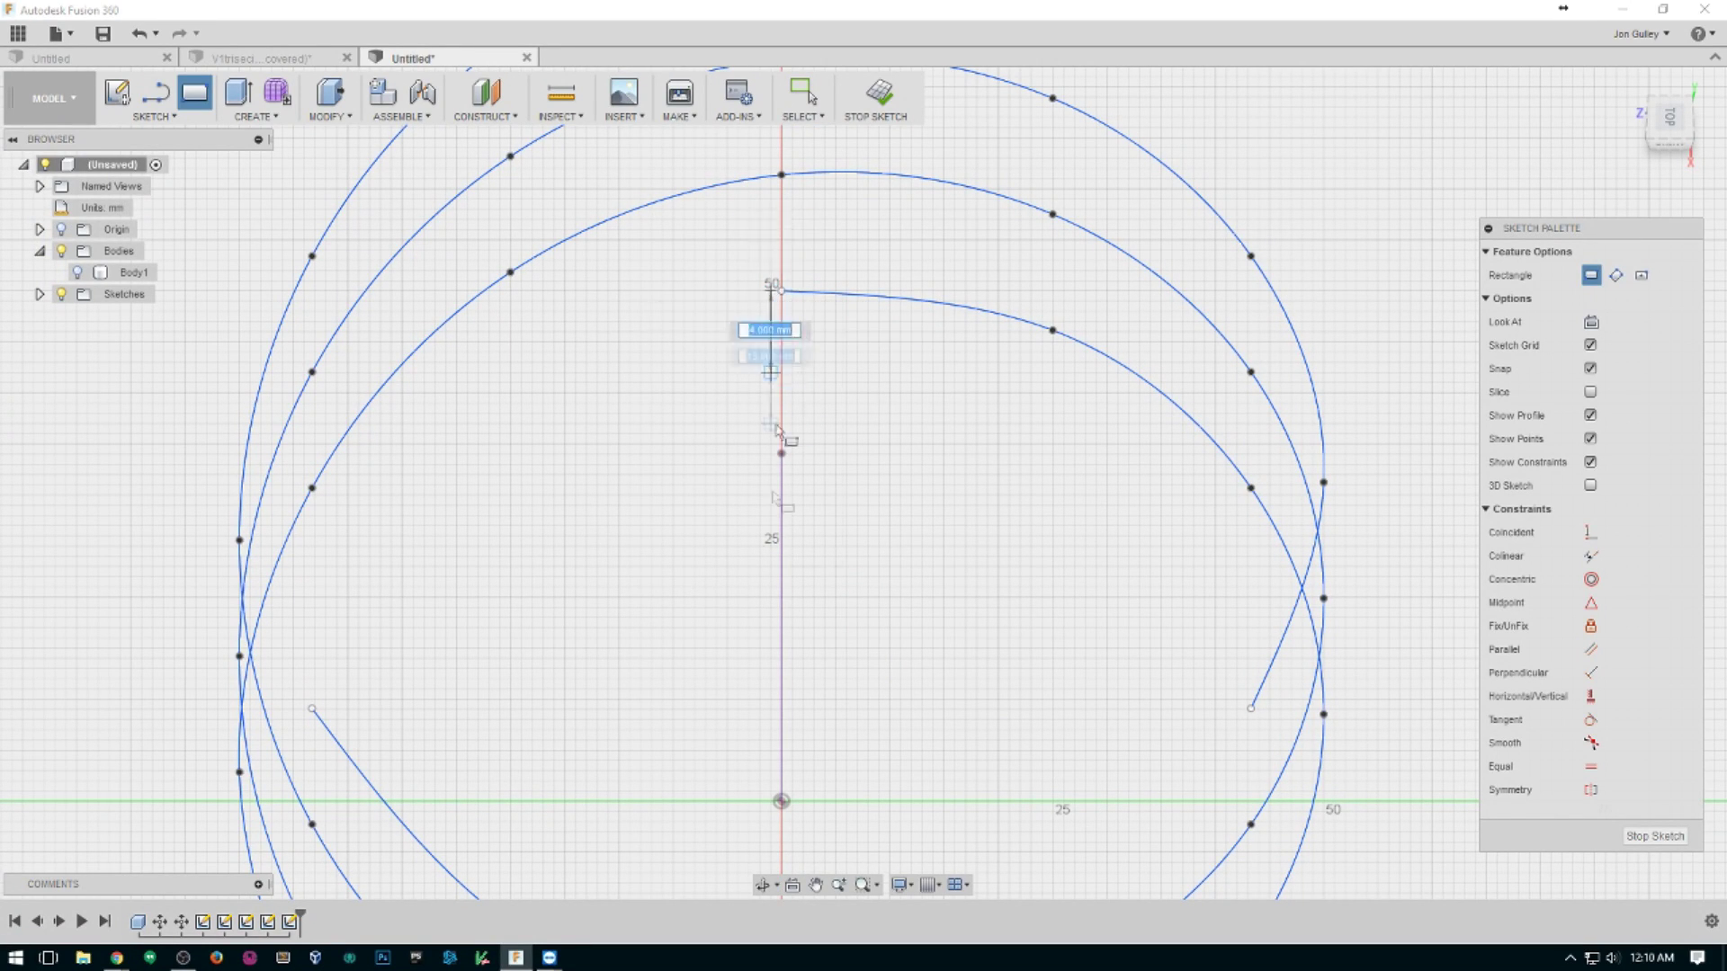
left_click(793, 807)
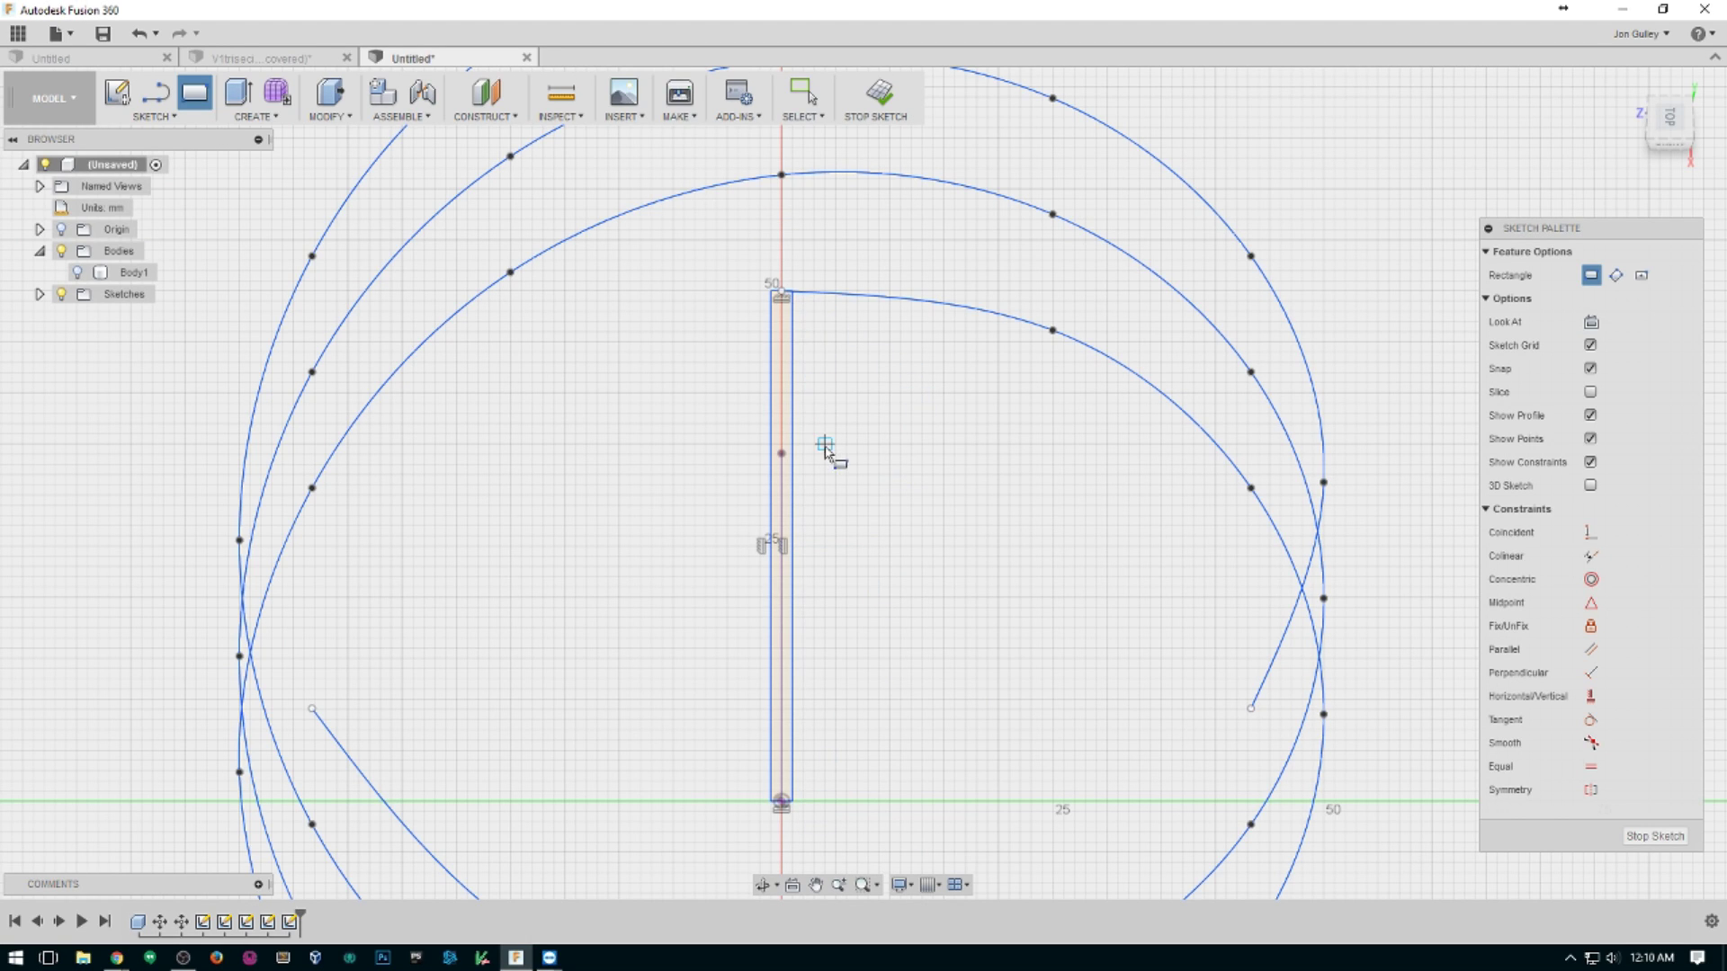
Draw a 50 mm vertical line from the rectangle's bottom corner as construction geometry.
key("l")
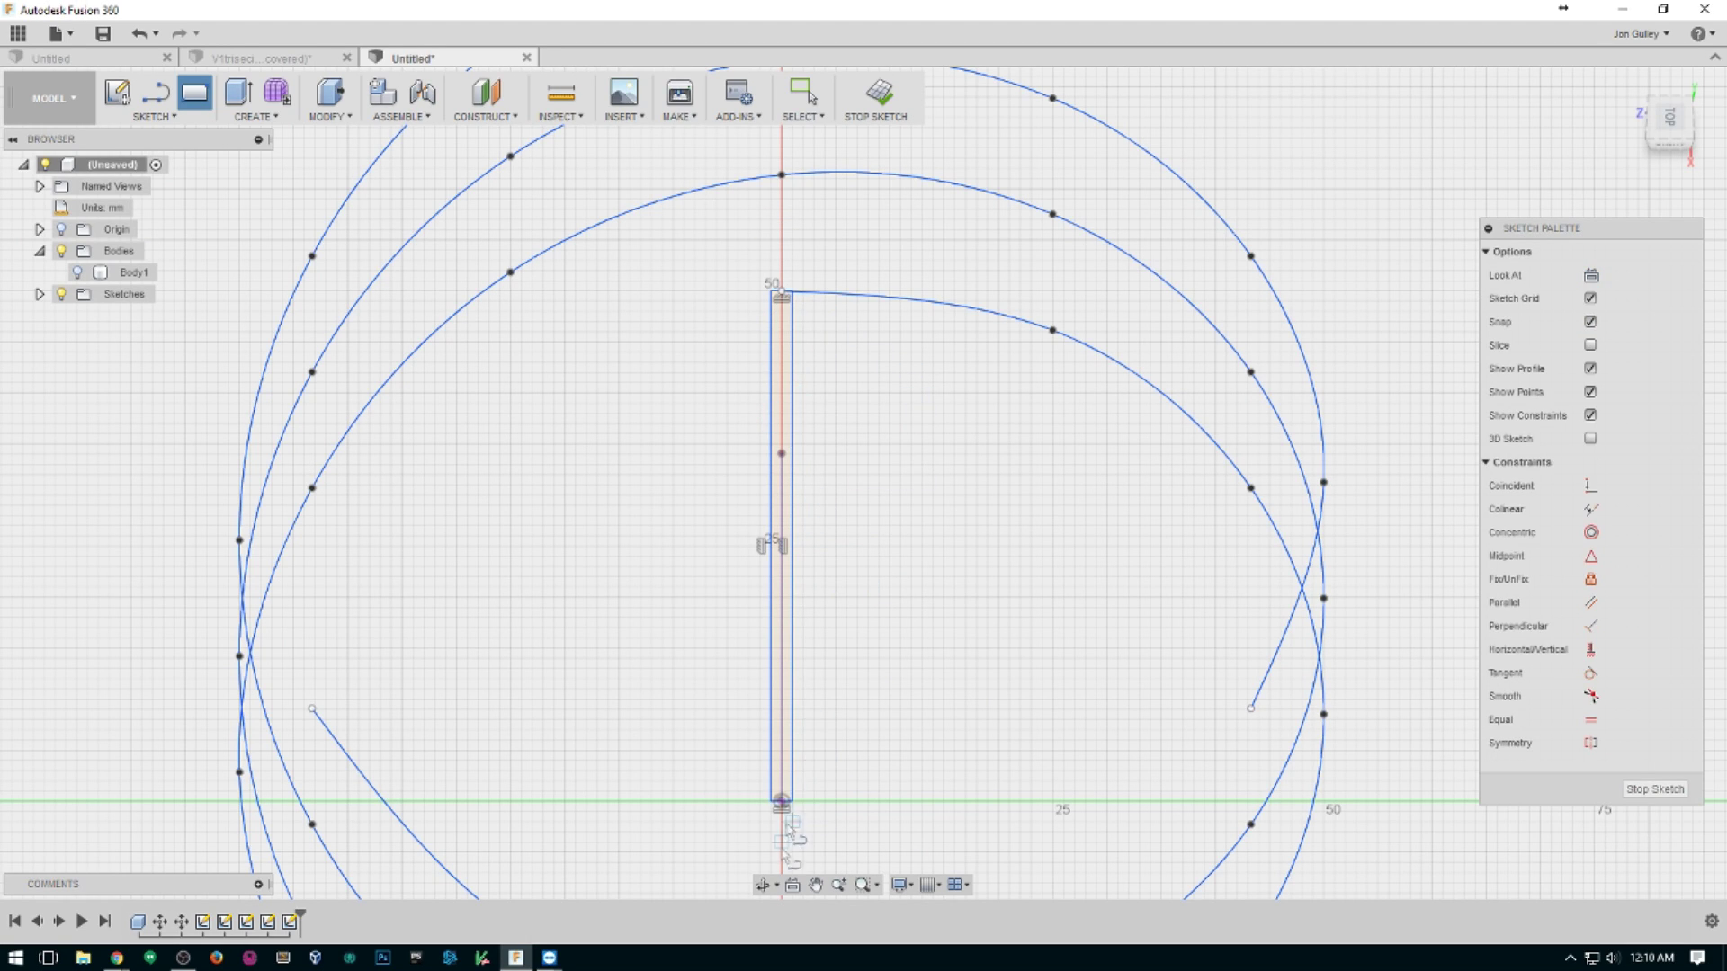
left_click(782, 802)
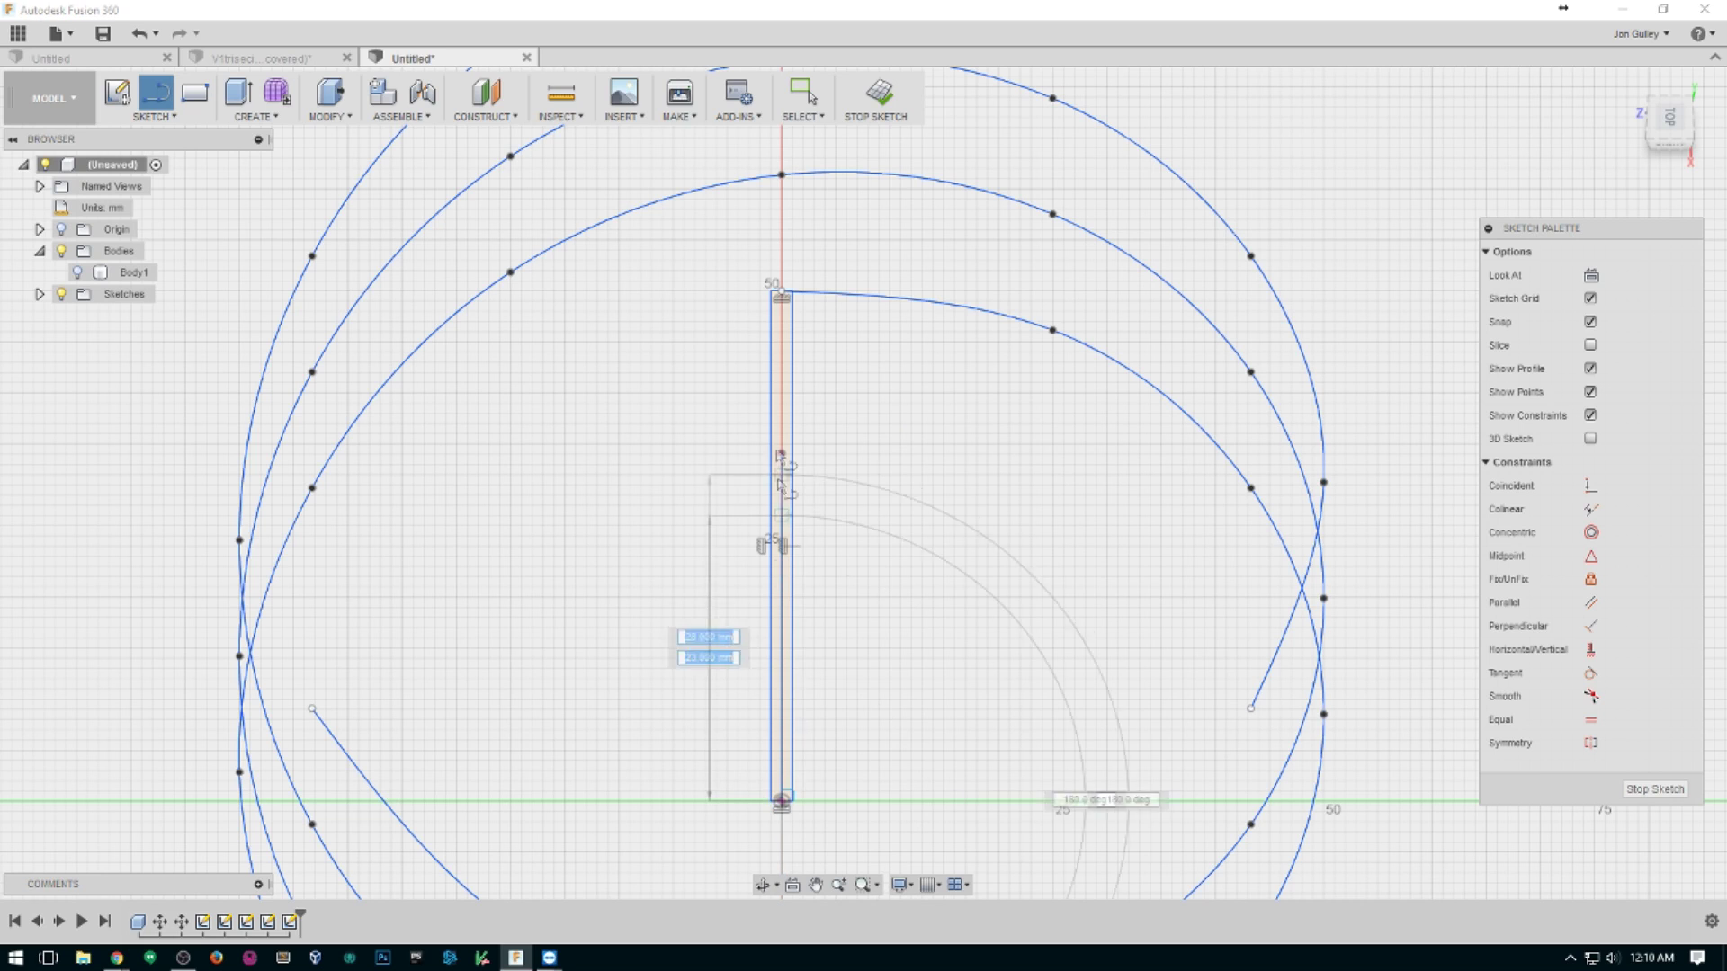
left_click(781, 291)
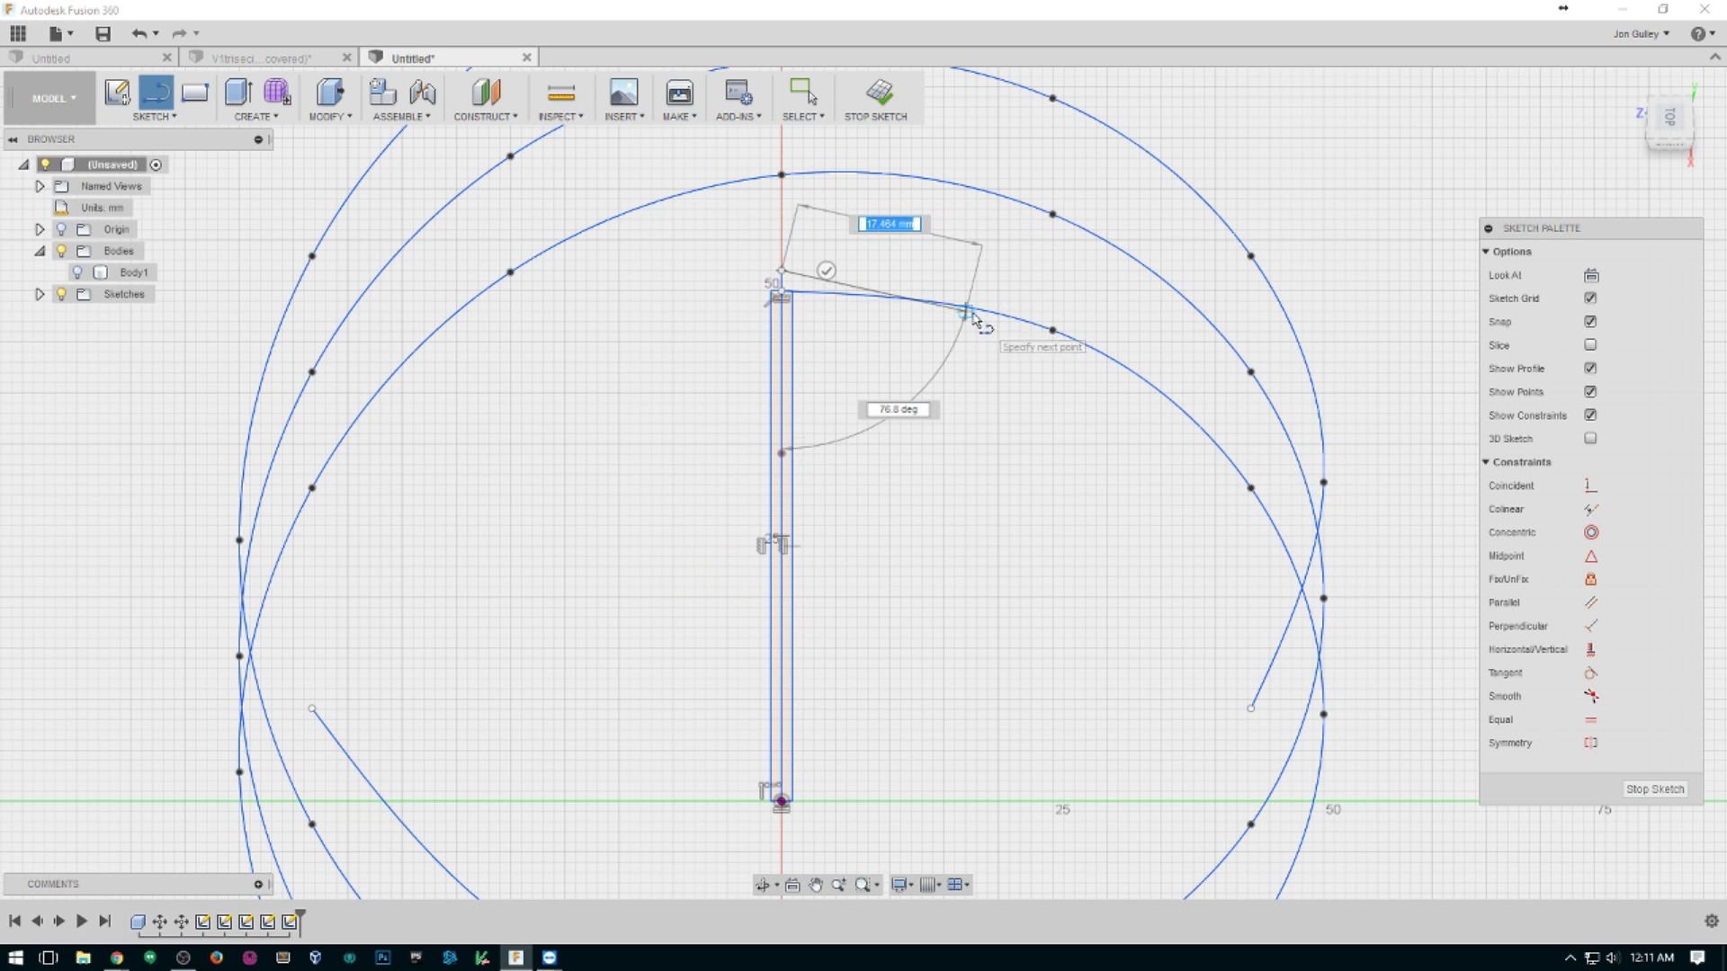
key("Escape")
left_click(783, 329)
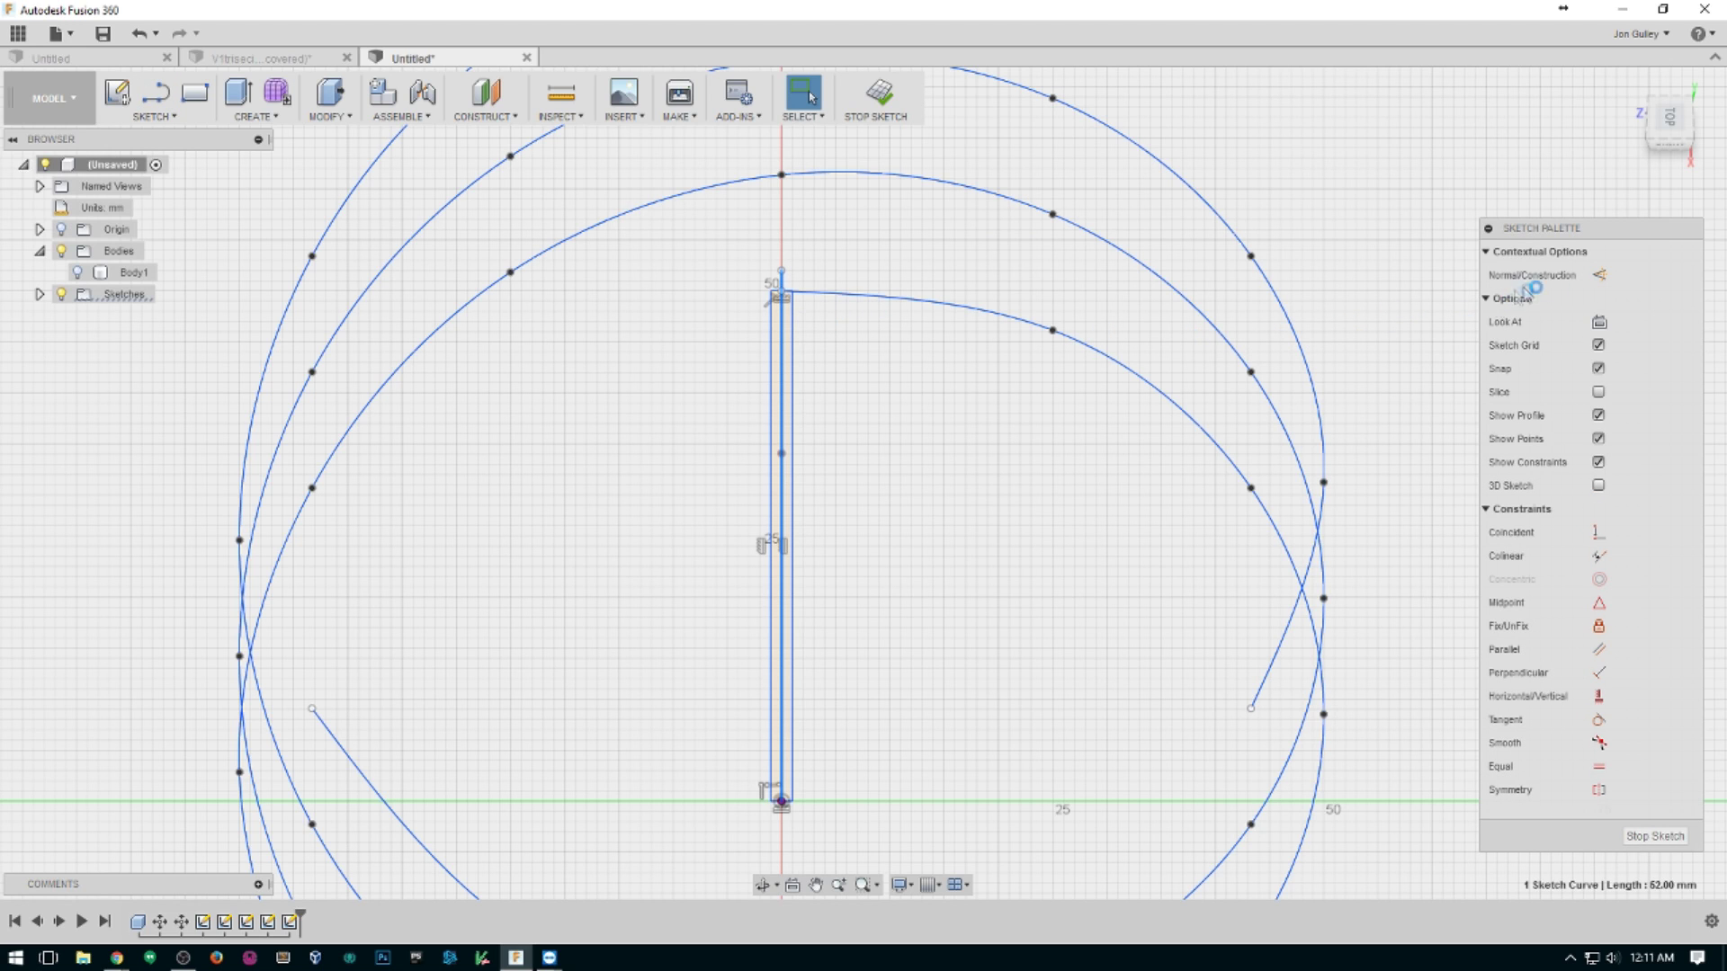
left_click(1601, 275)
left_click(877, 360)
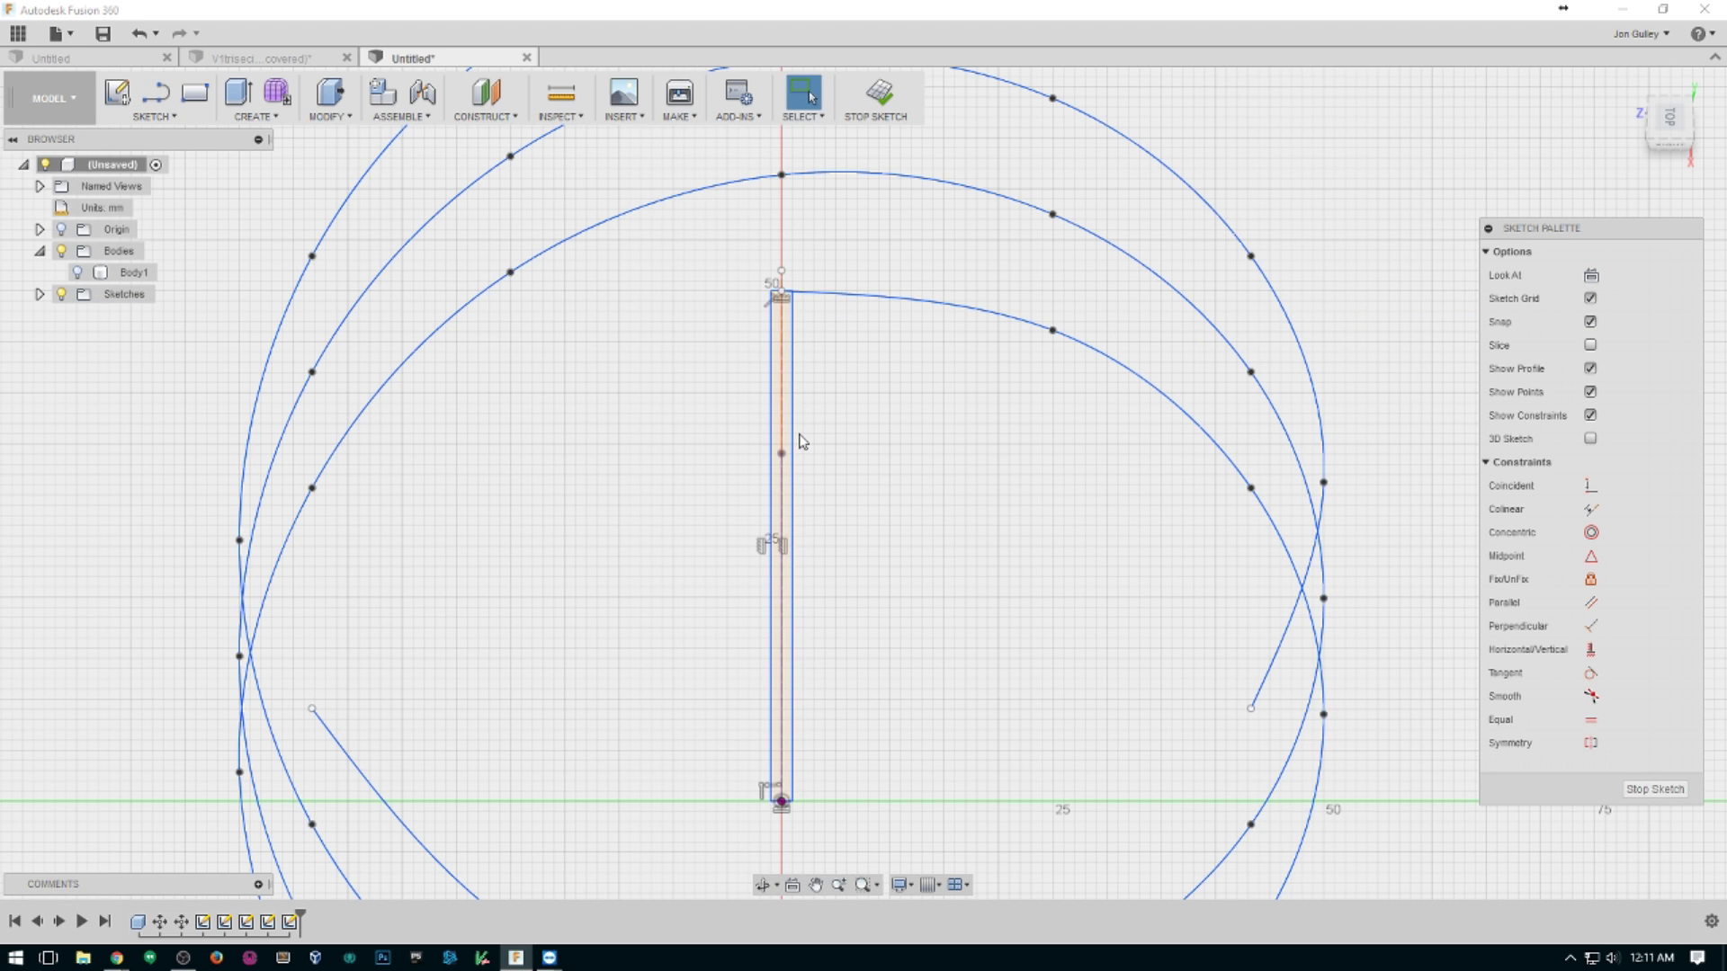
scroll(820, 515, "down", 3)
scroll(783, 512, "up", 5)
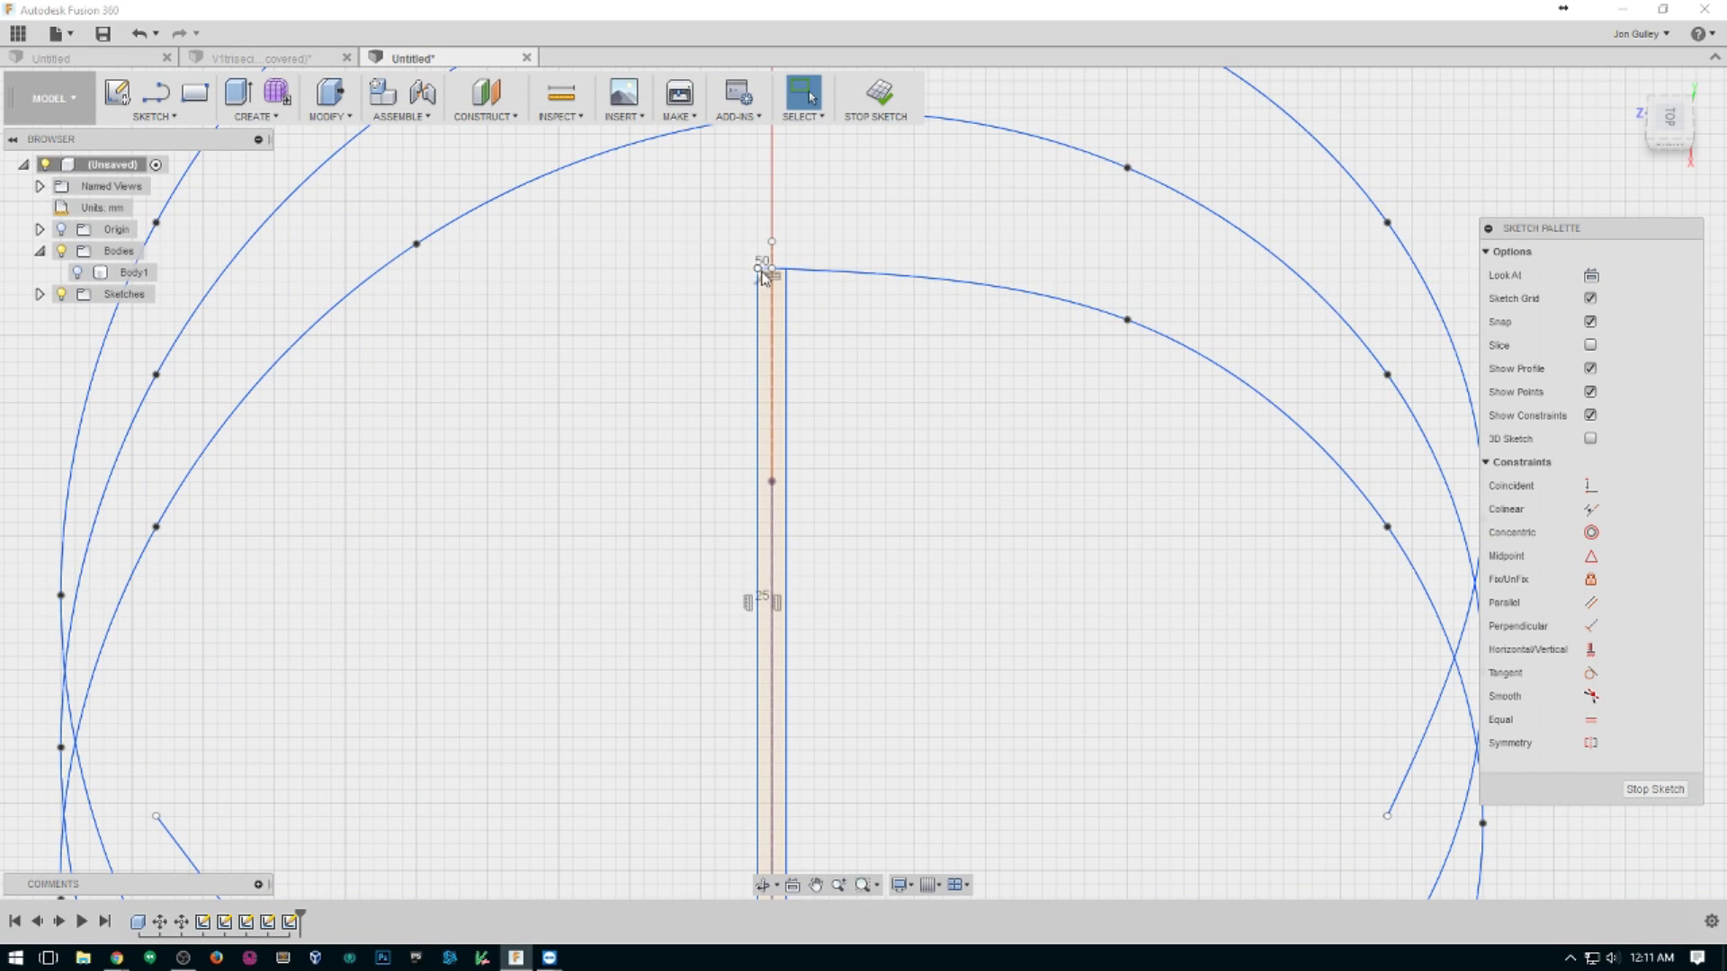
Raise the rectangle's top corner and dimension the rectangle width at 0.40 mm.
left_click_drag(761, 271, 760, 174)
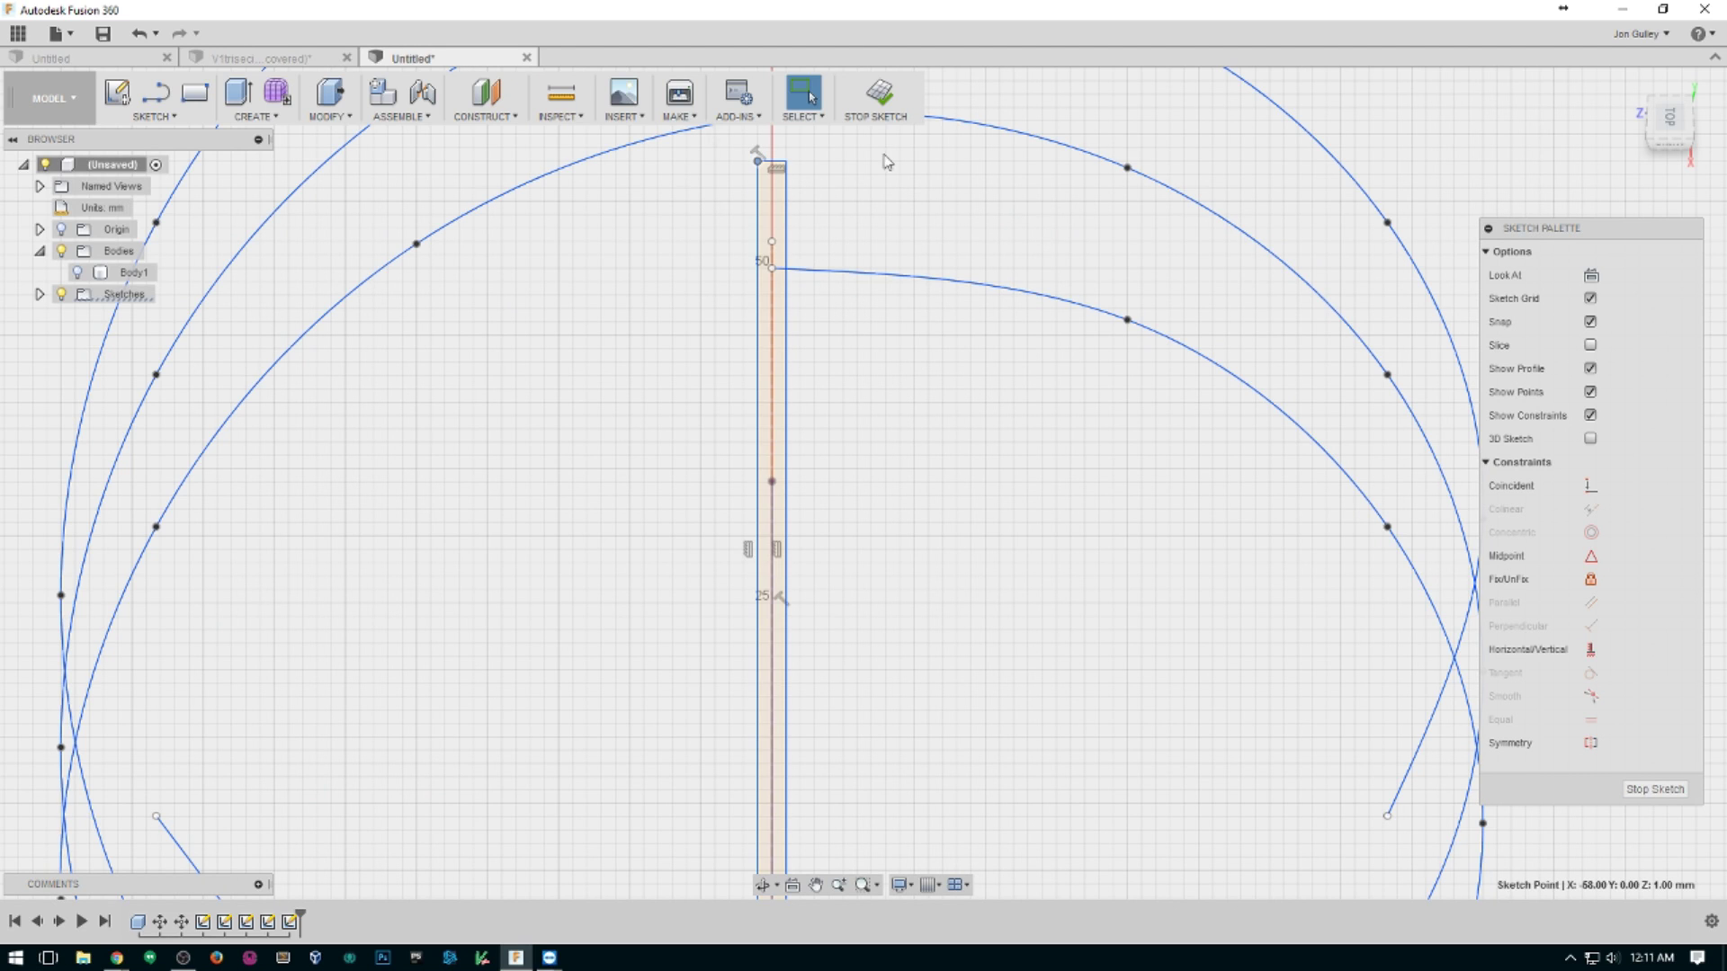
scroll(926, 382, "up", 3)
scroll(838, 354, "down", 3)
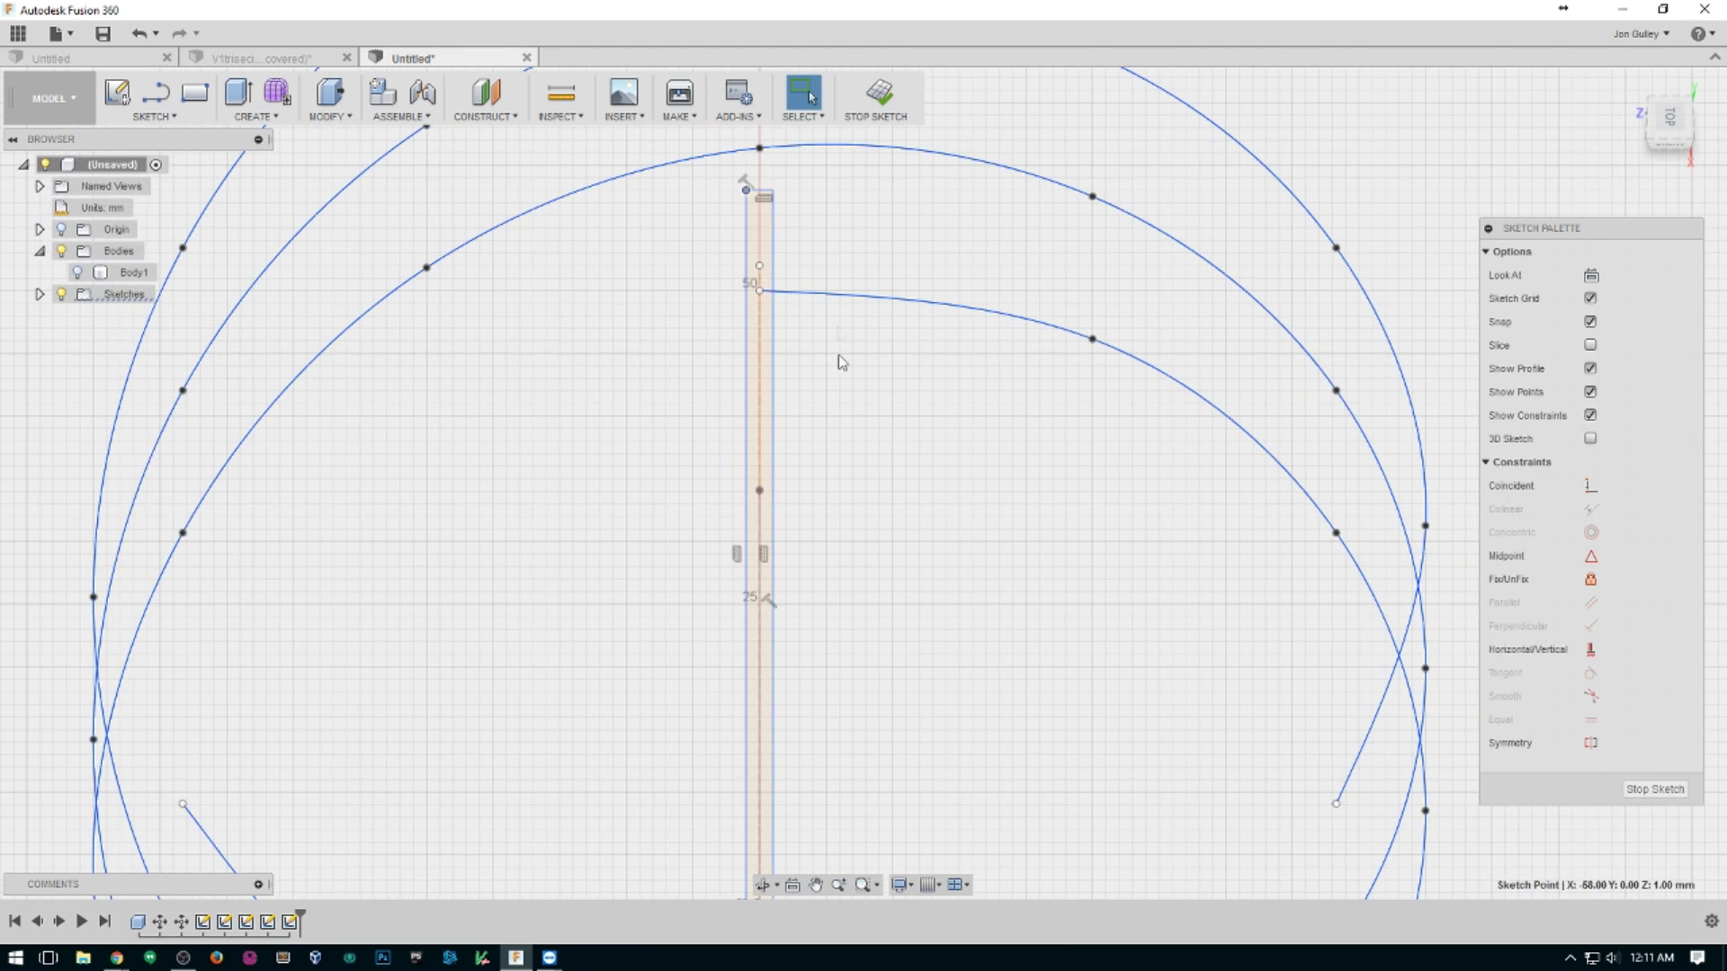
scroll(851, 350, "up", 3)
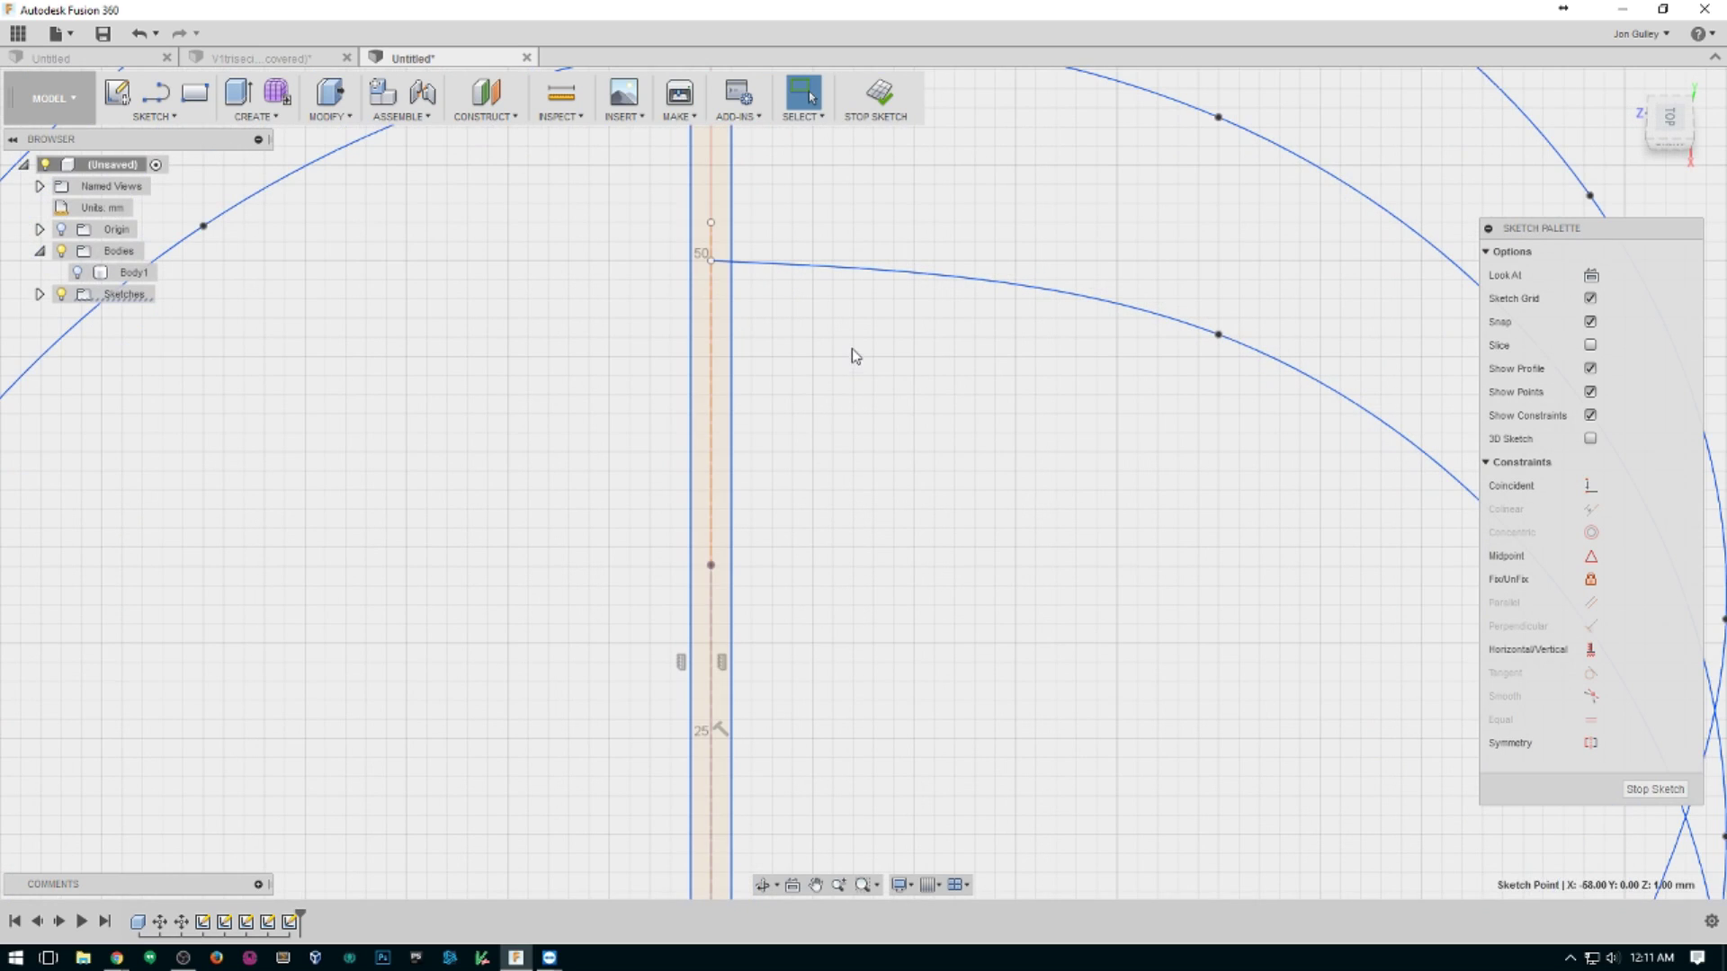
left_click(733, 360)
left_click(692, 376)
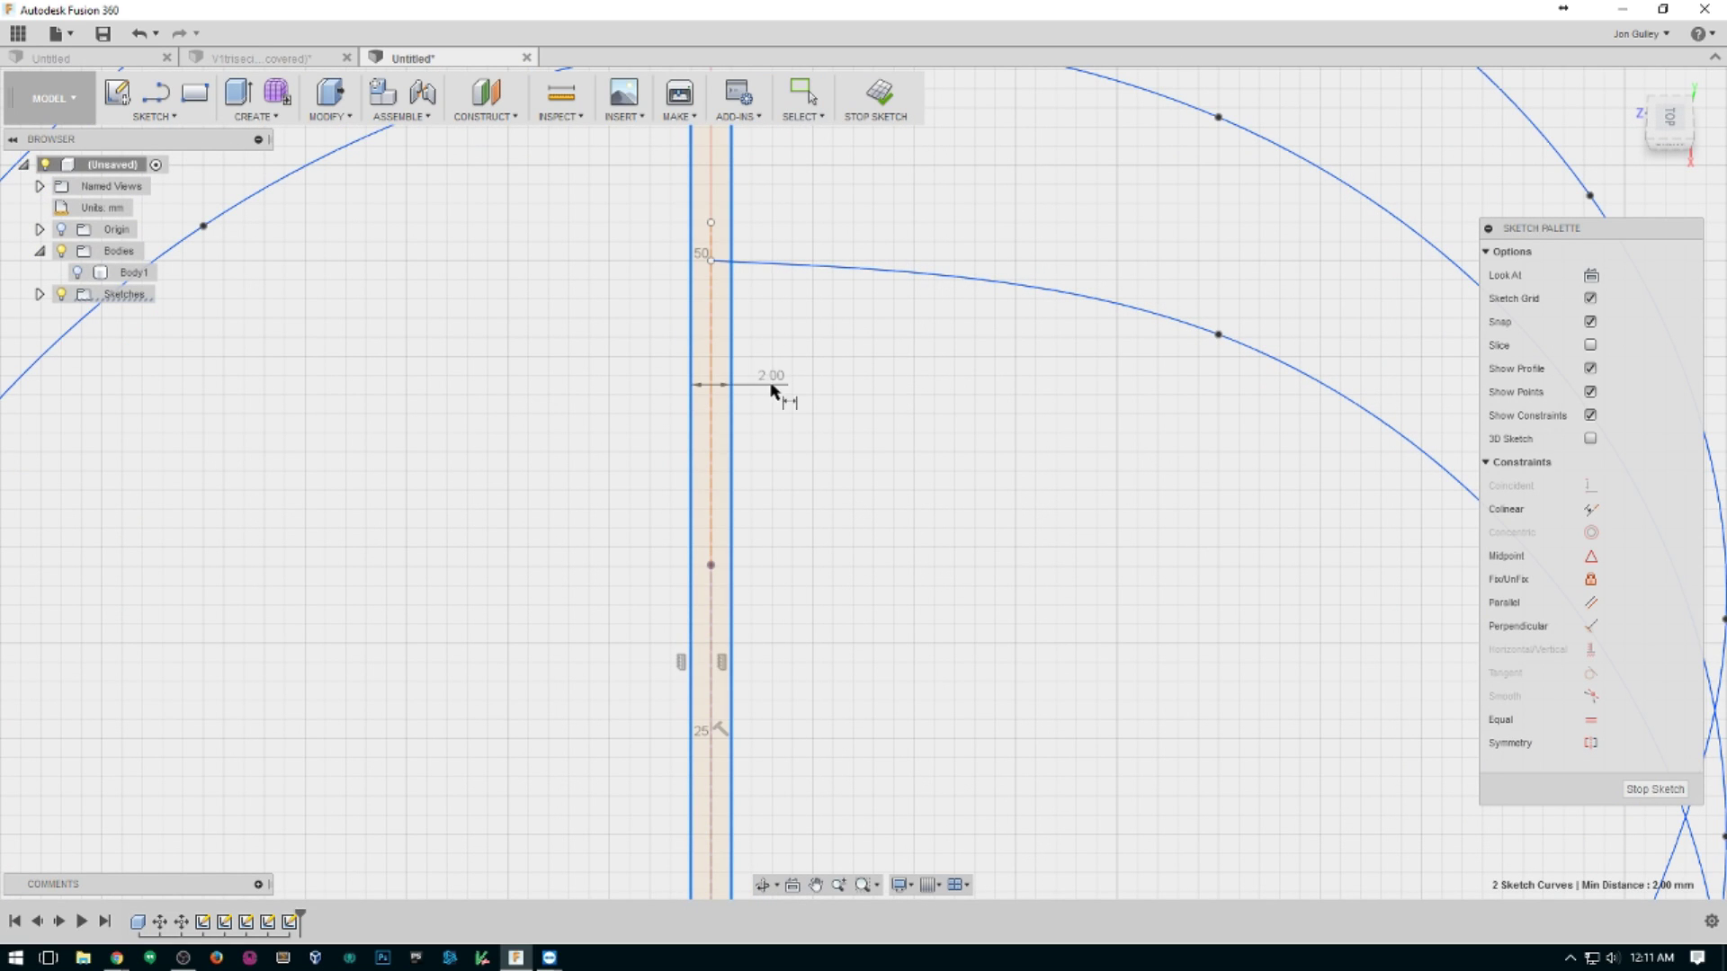
left_click(793, 385)
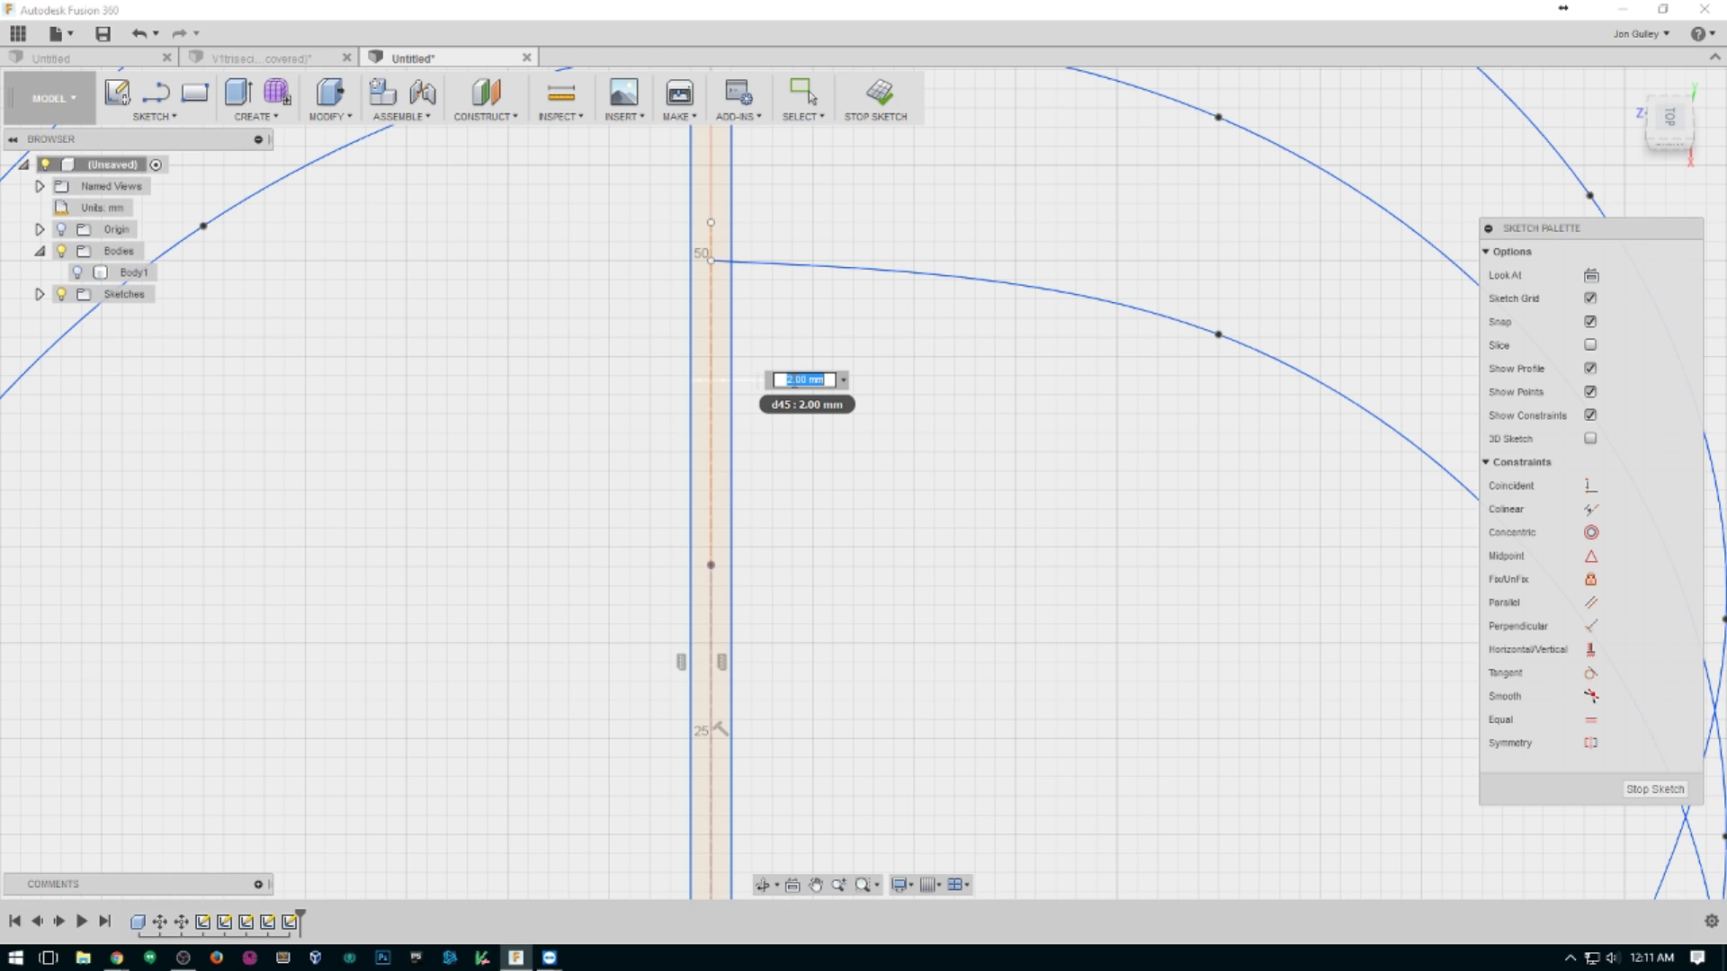
key("Return")
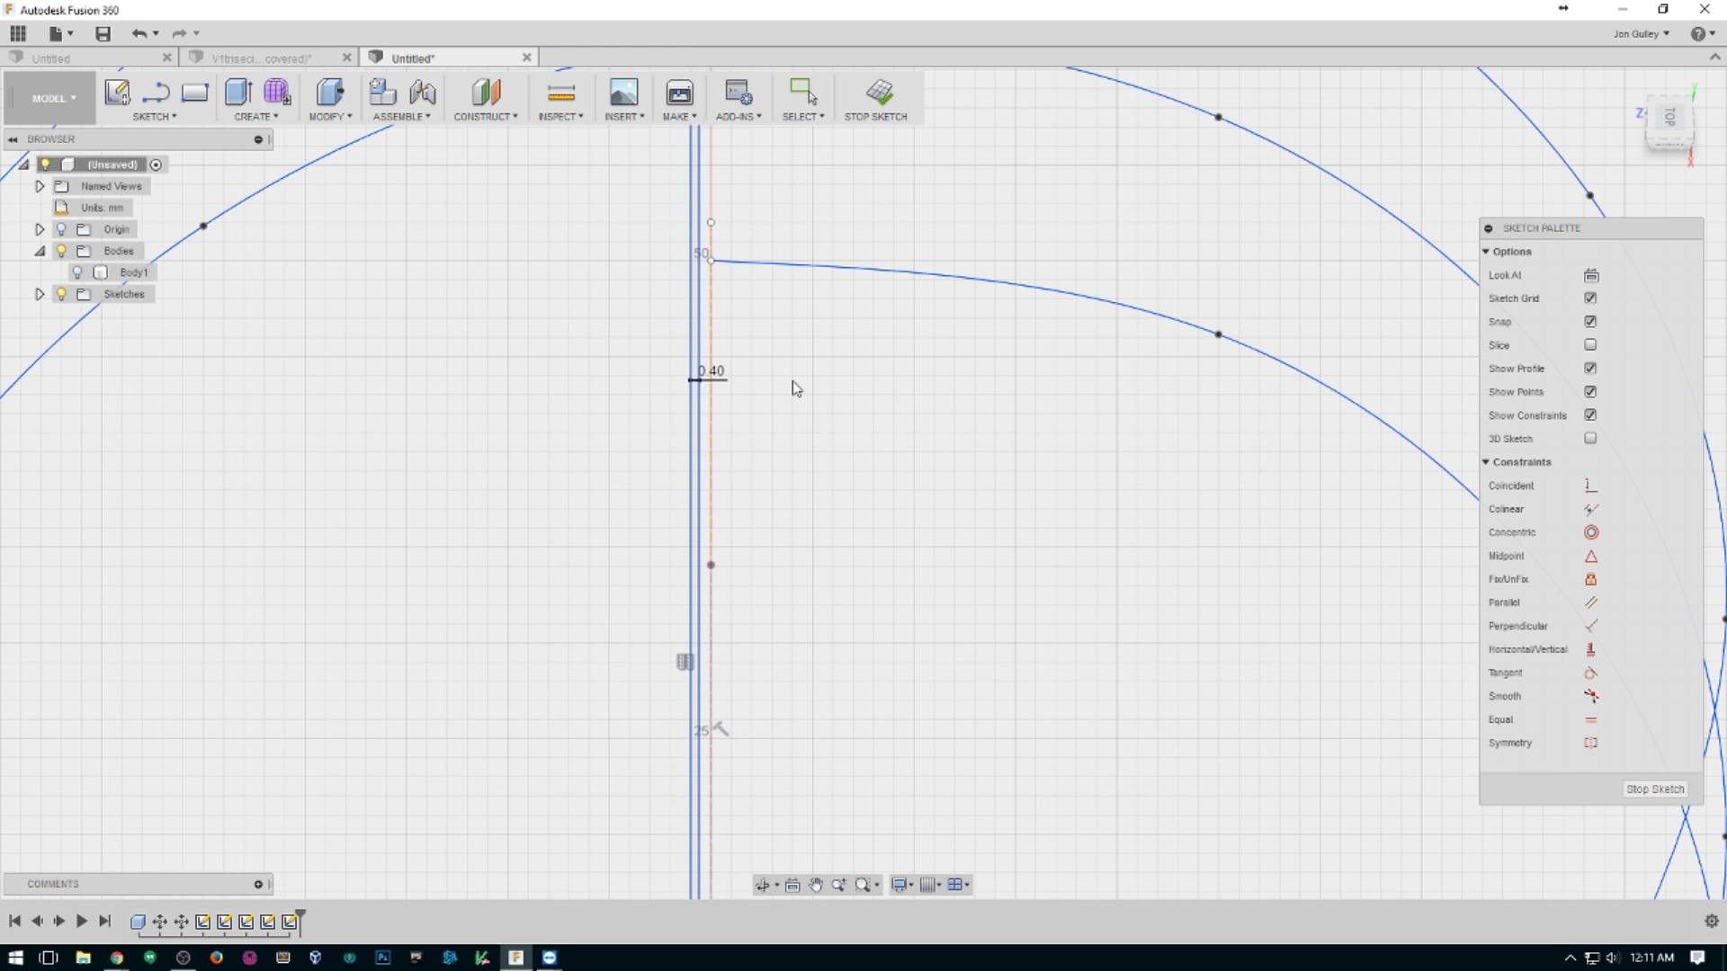
Check the 0.40 mm gap and try a side-line length dimension, then cancel it.
left_click(698, 450)
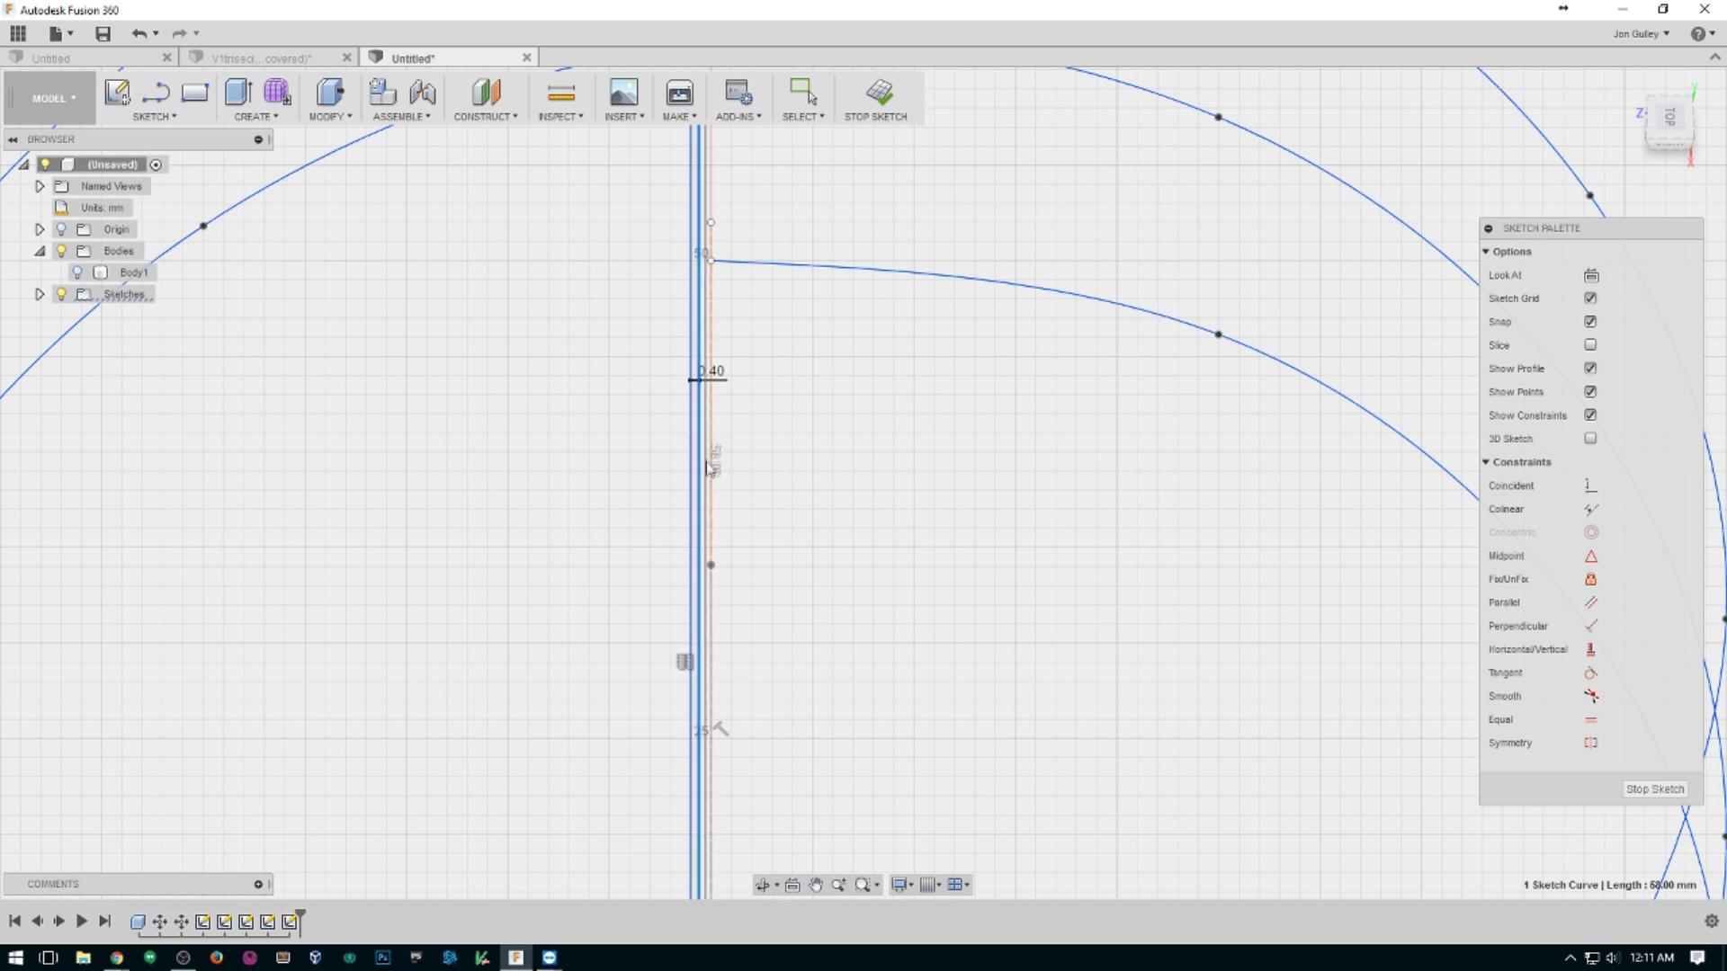
key("o")
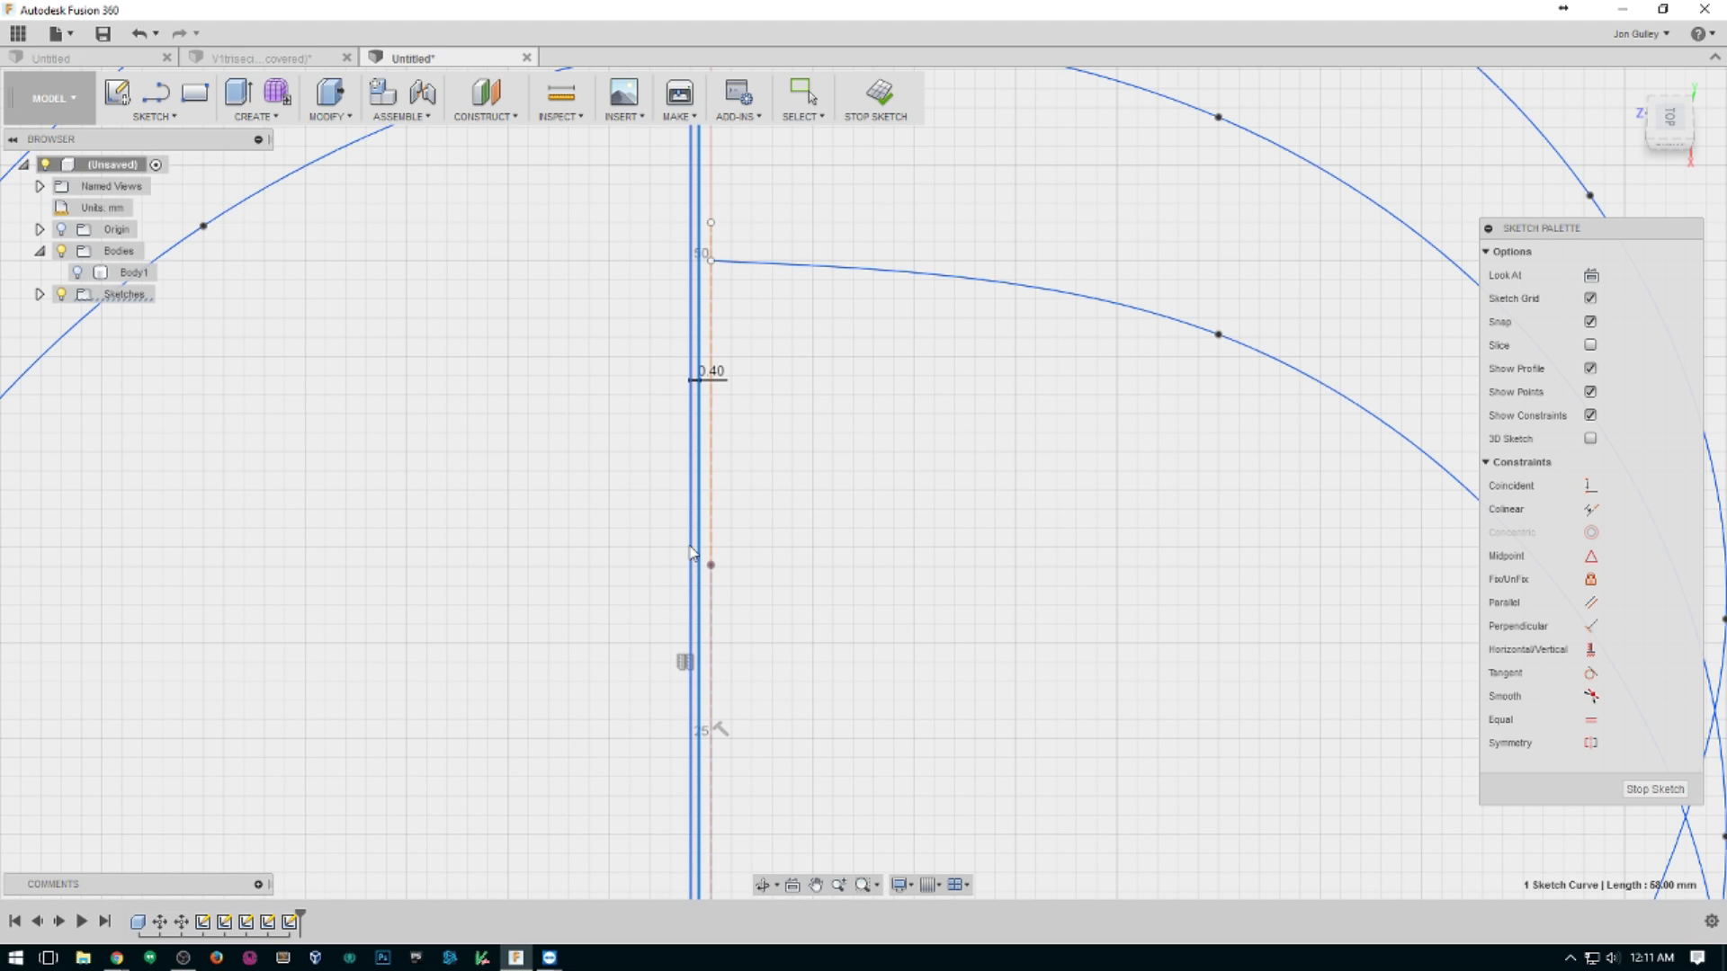
left_click(691, 553)
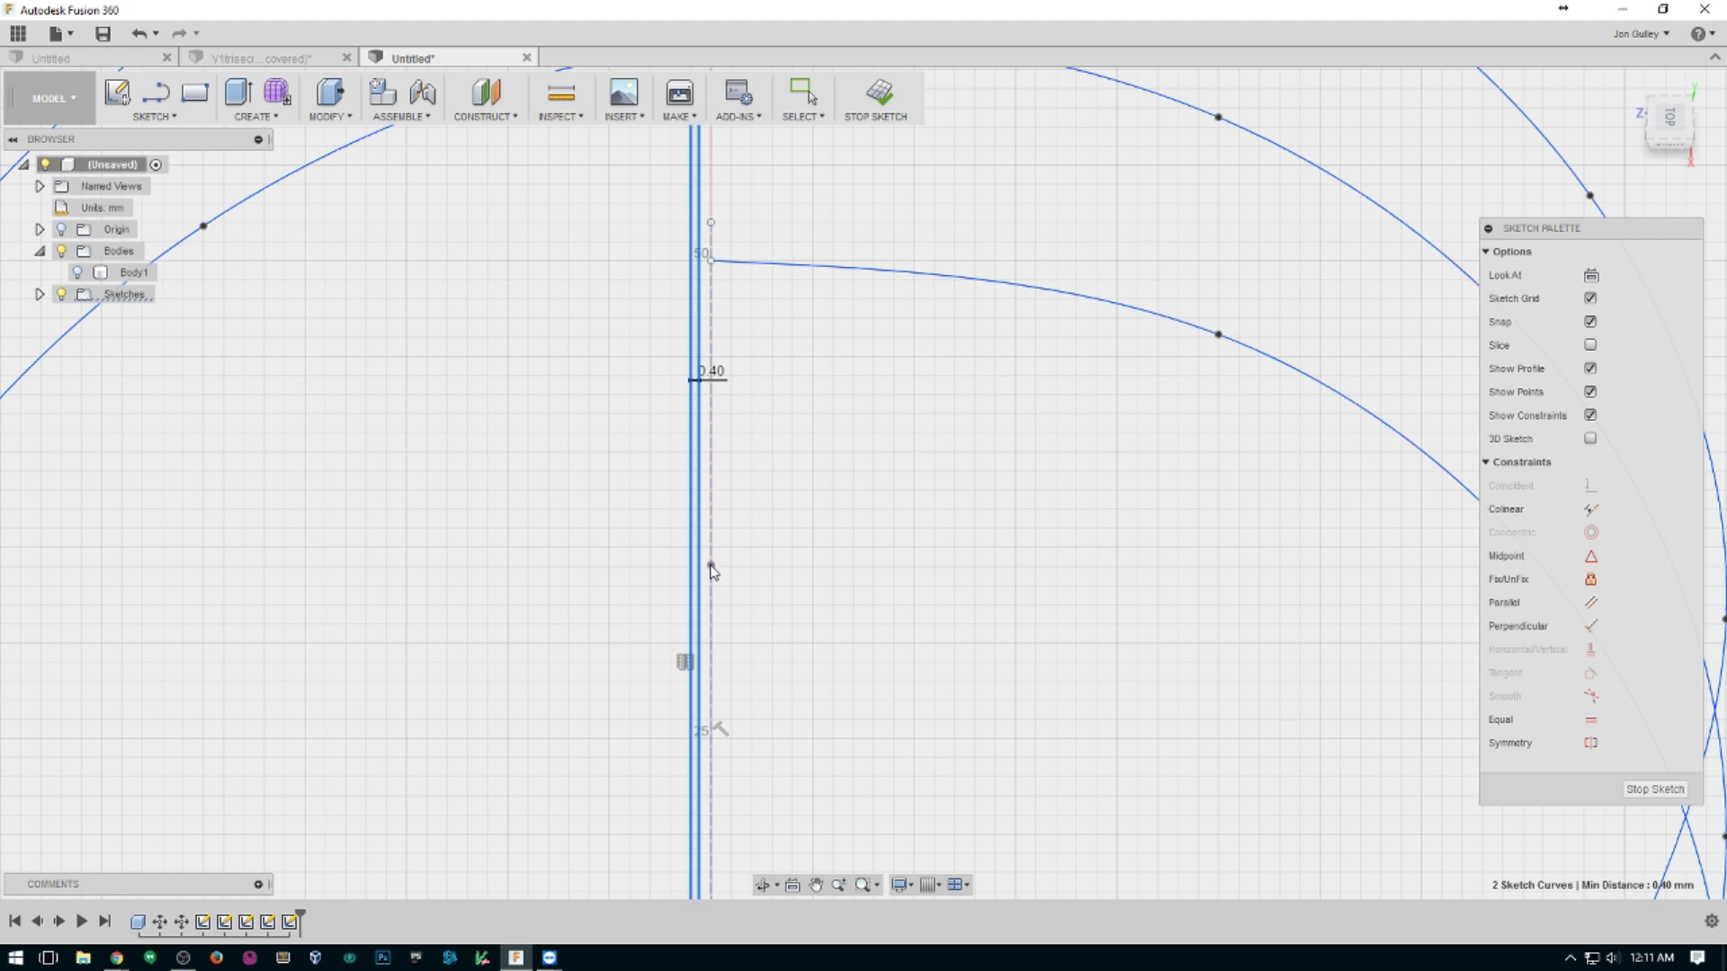
key("Escape")
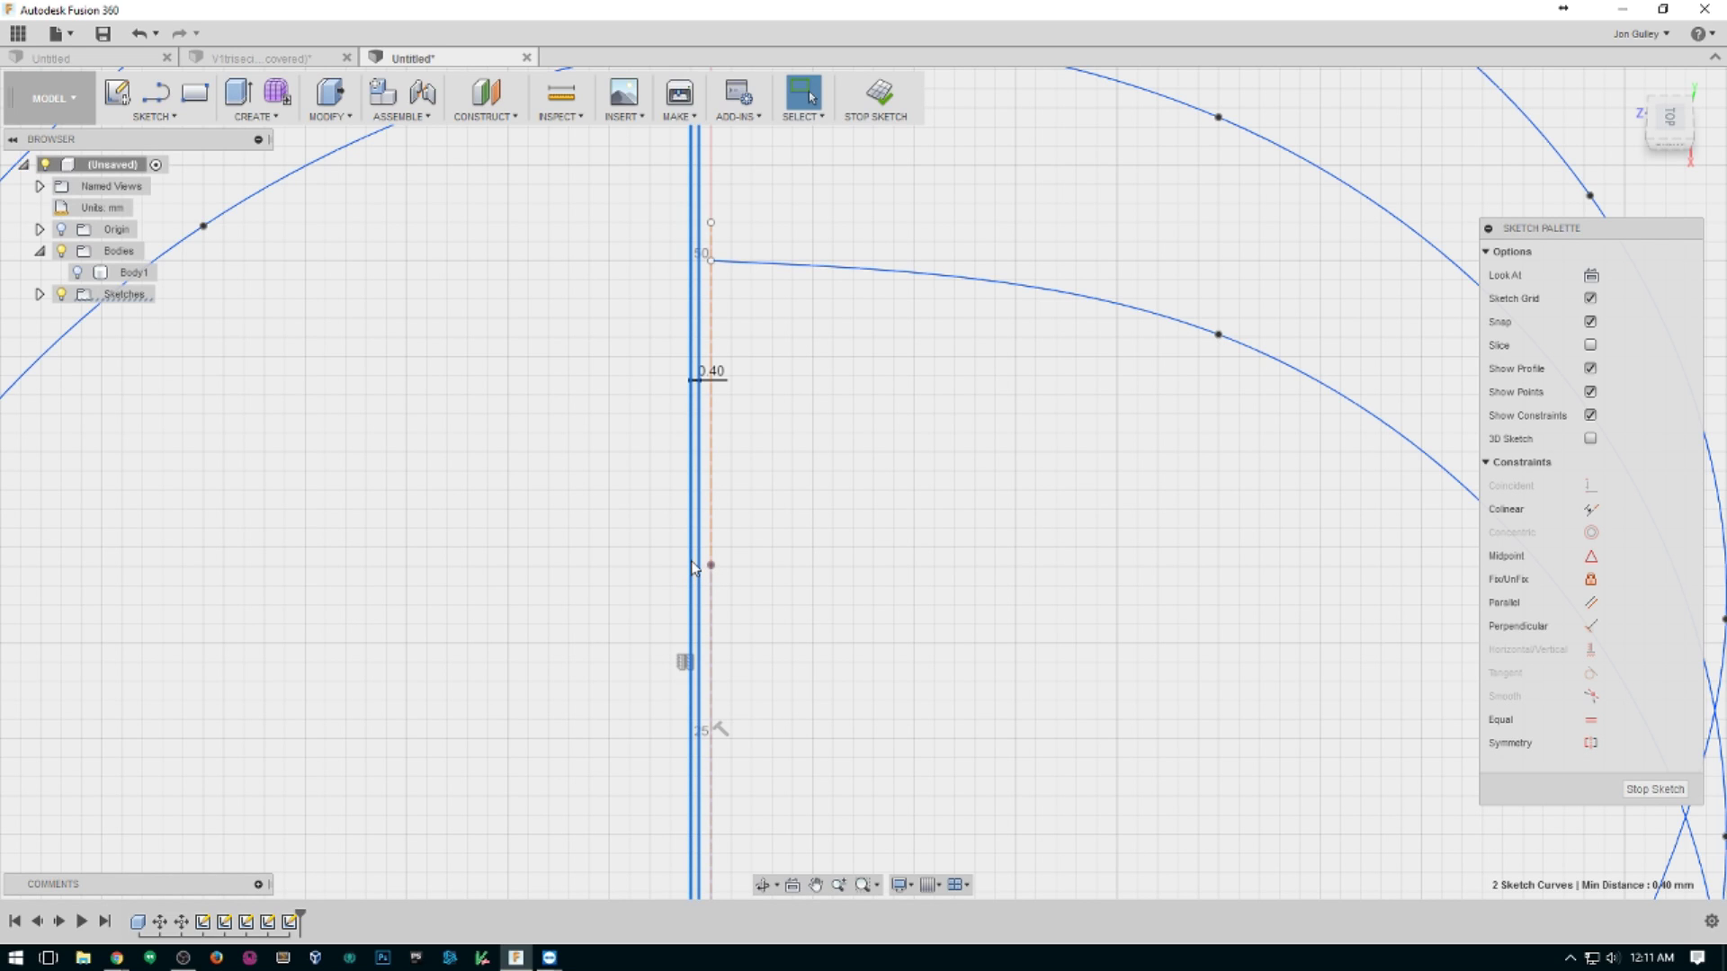
left_click(692, 566)
key("d")
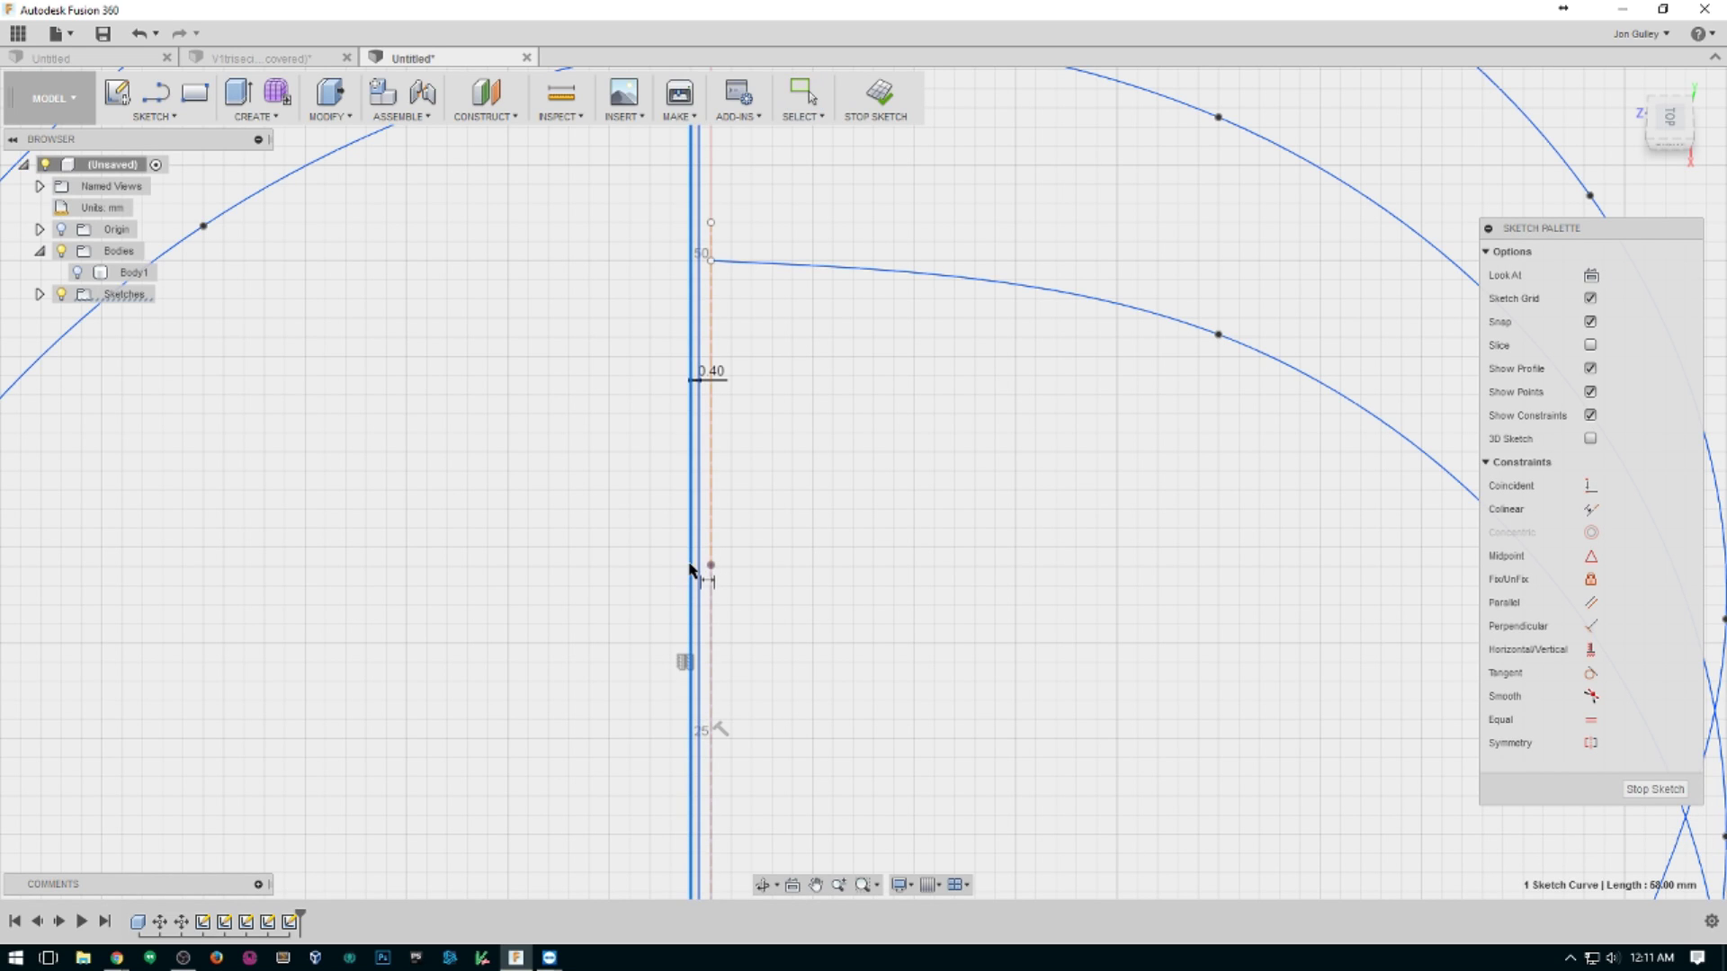
left_click(711, 569)
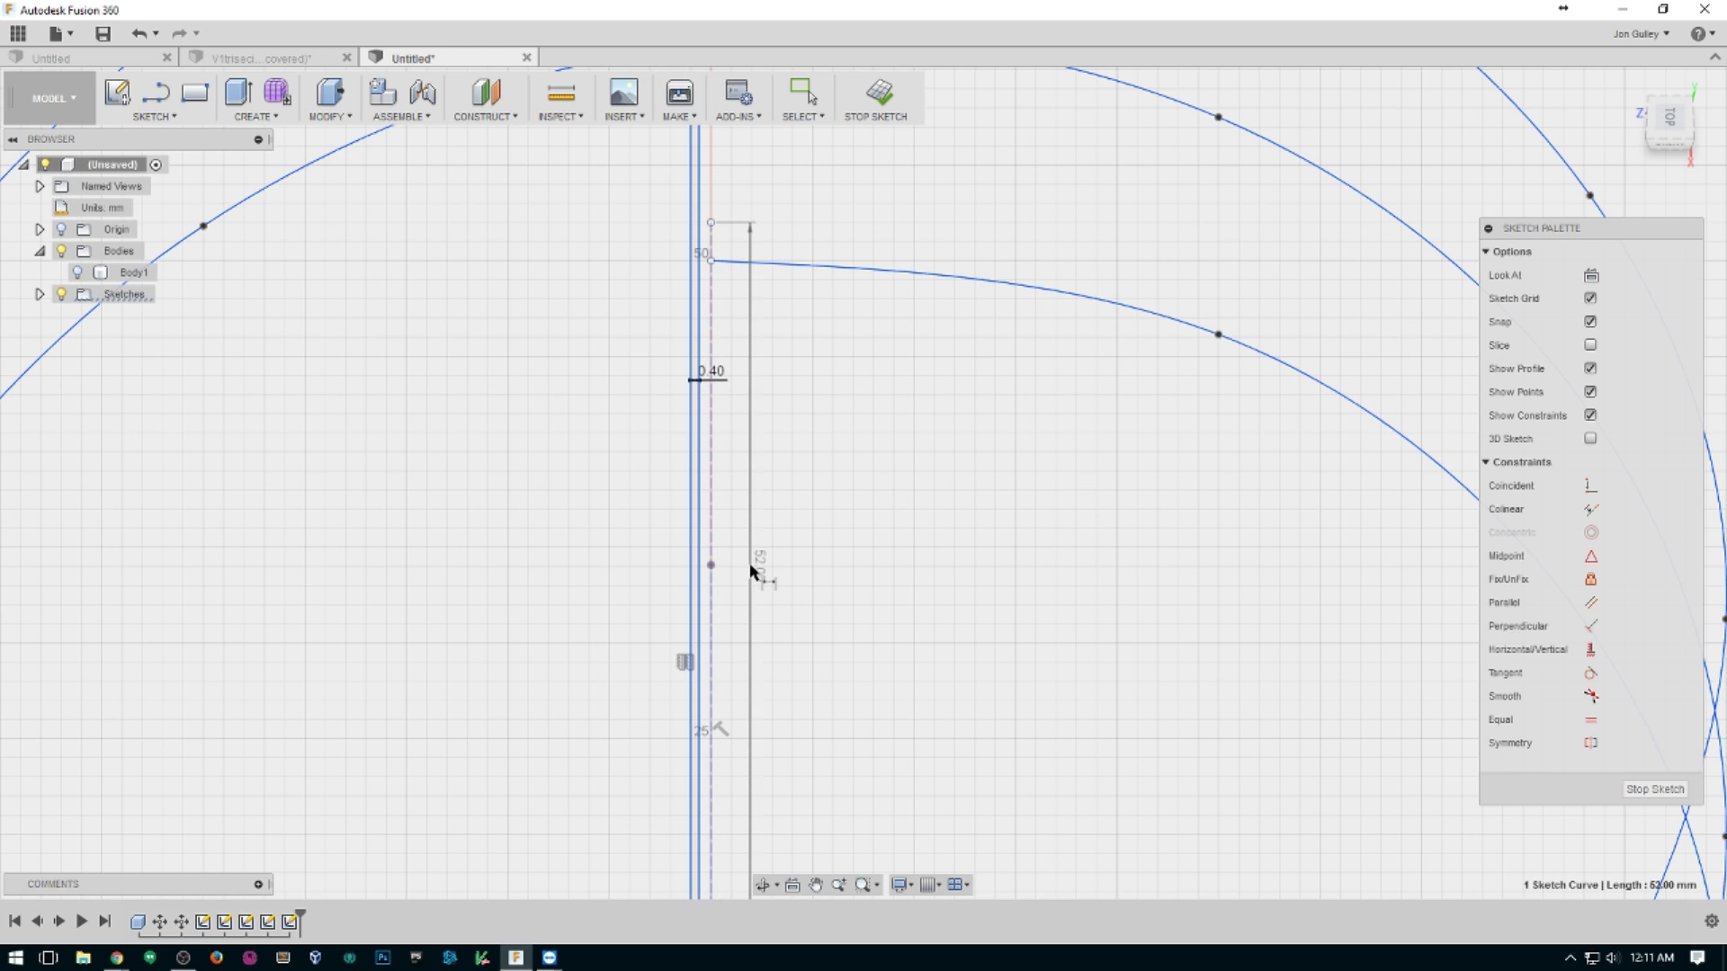
key("Escape")
scroll(709, 579, "down", 2)
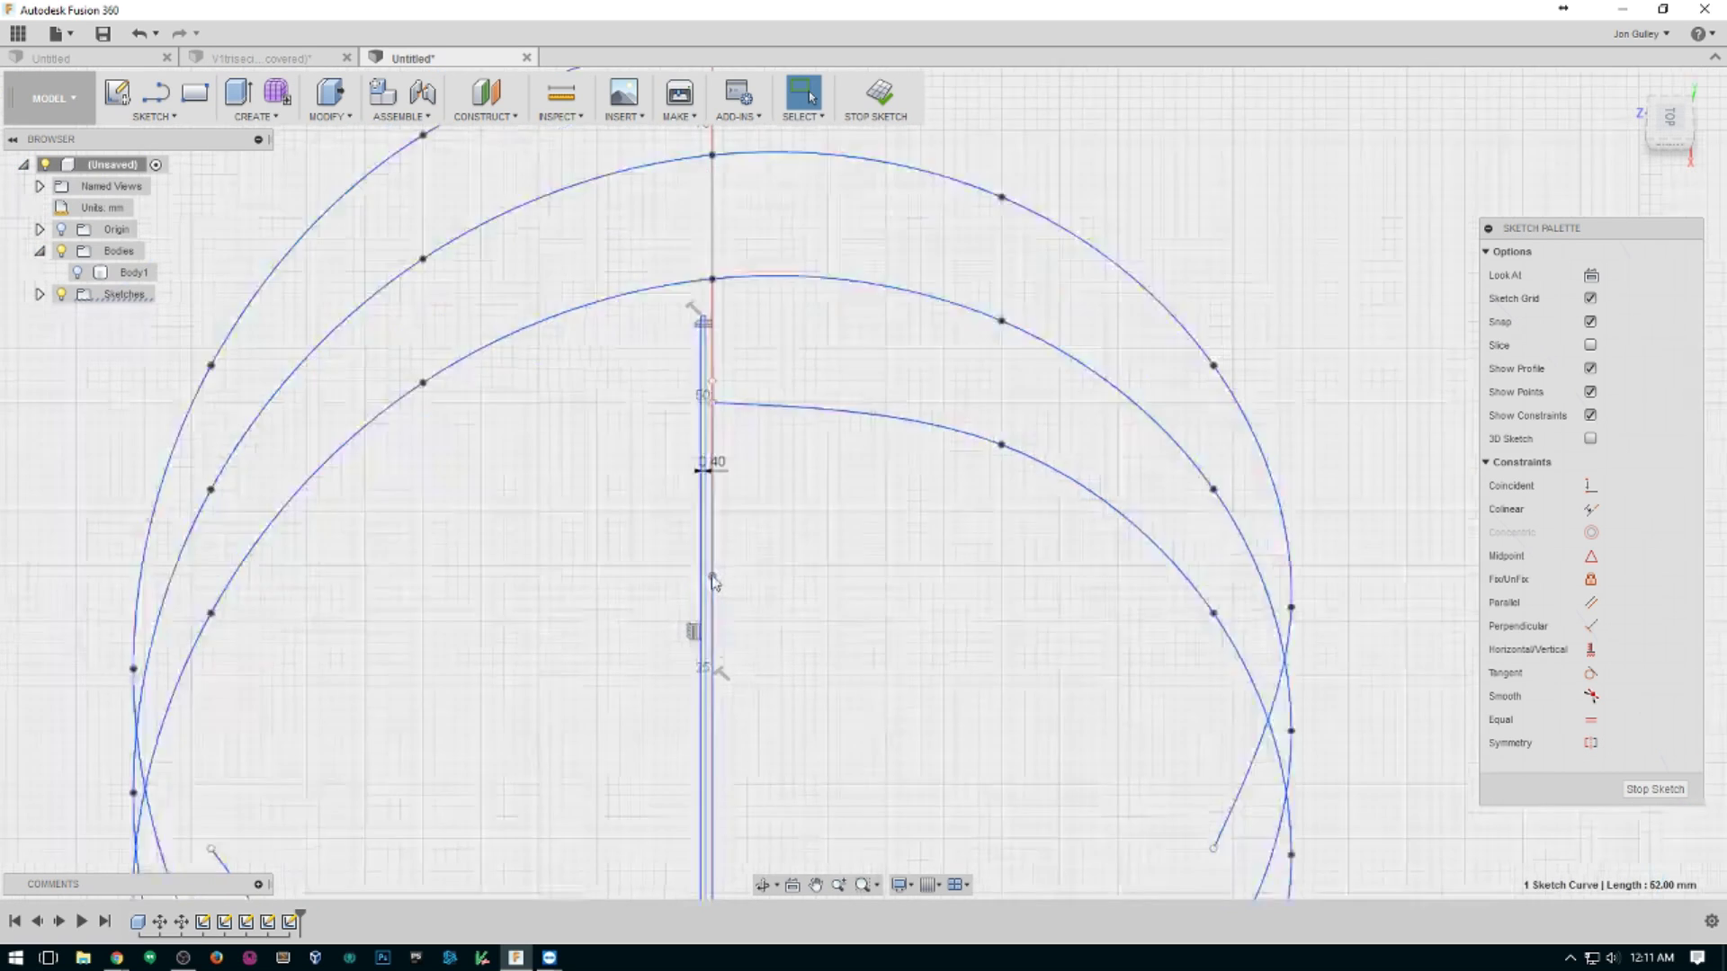
scroll(710, 572, "up", 5)
scroll(710, 571, "up", 1)
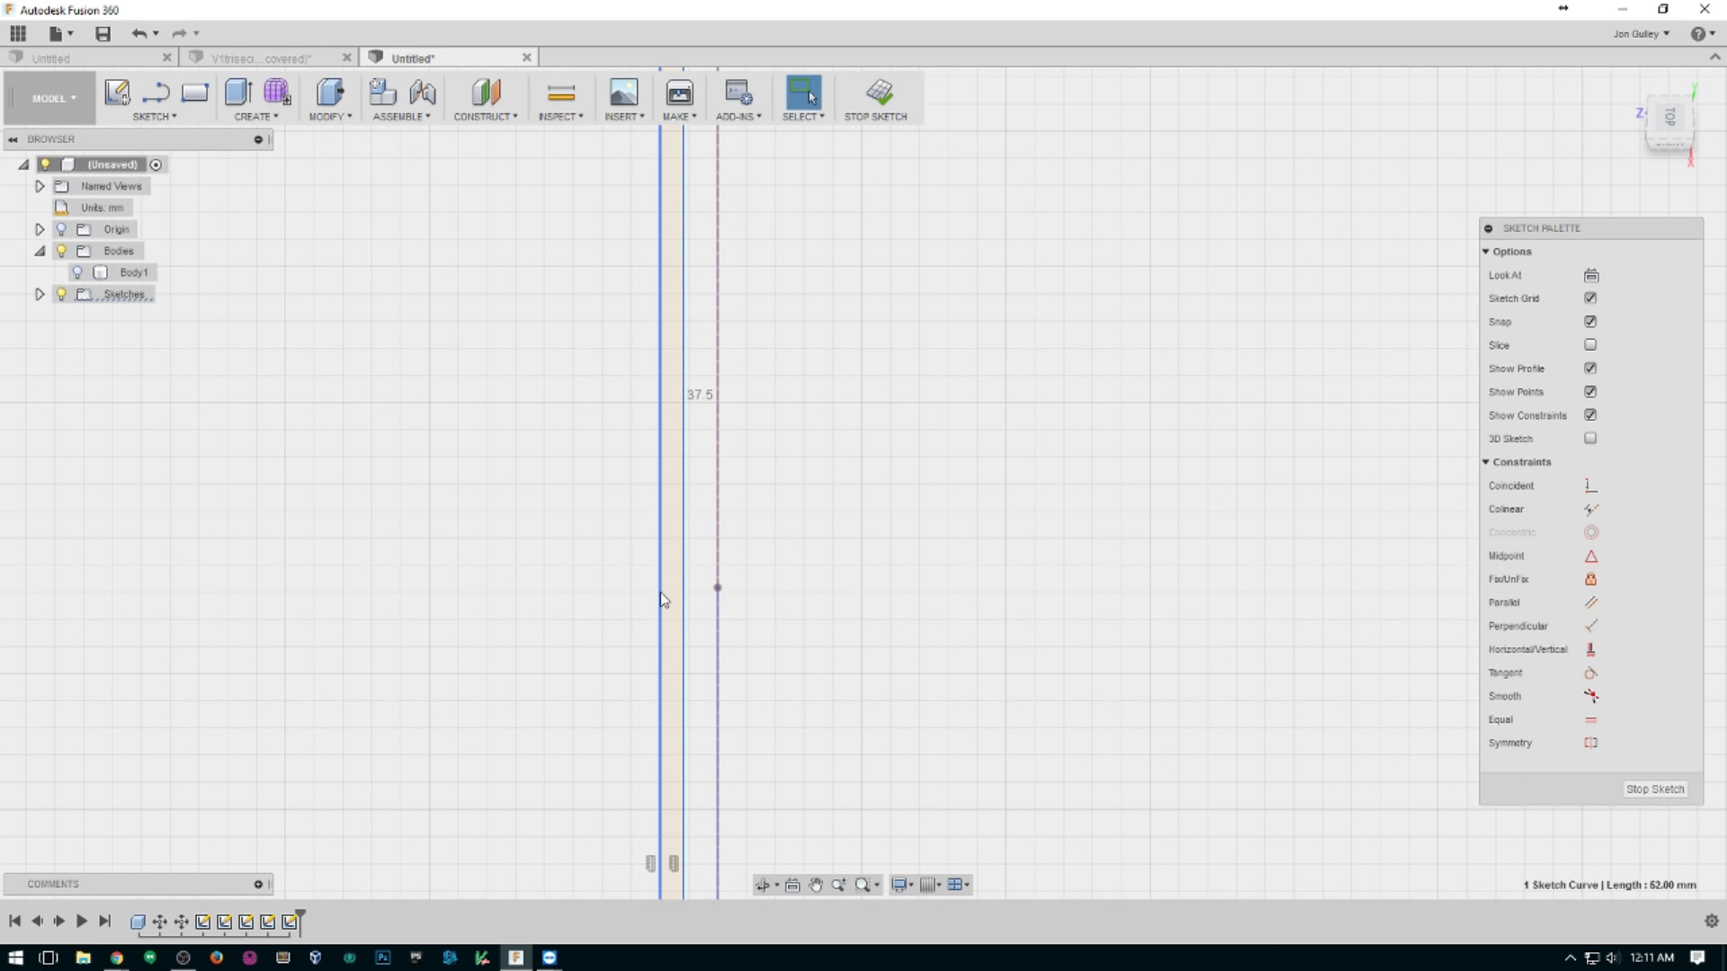
Dimension the gap between the two parallel lines as 0.20 mm.
key("d")
left_click(663, 592)
left_click(717, 590)
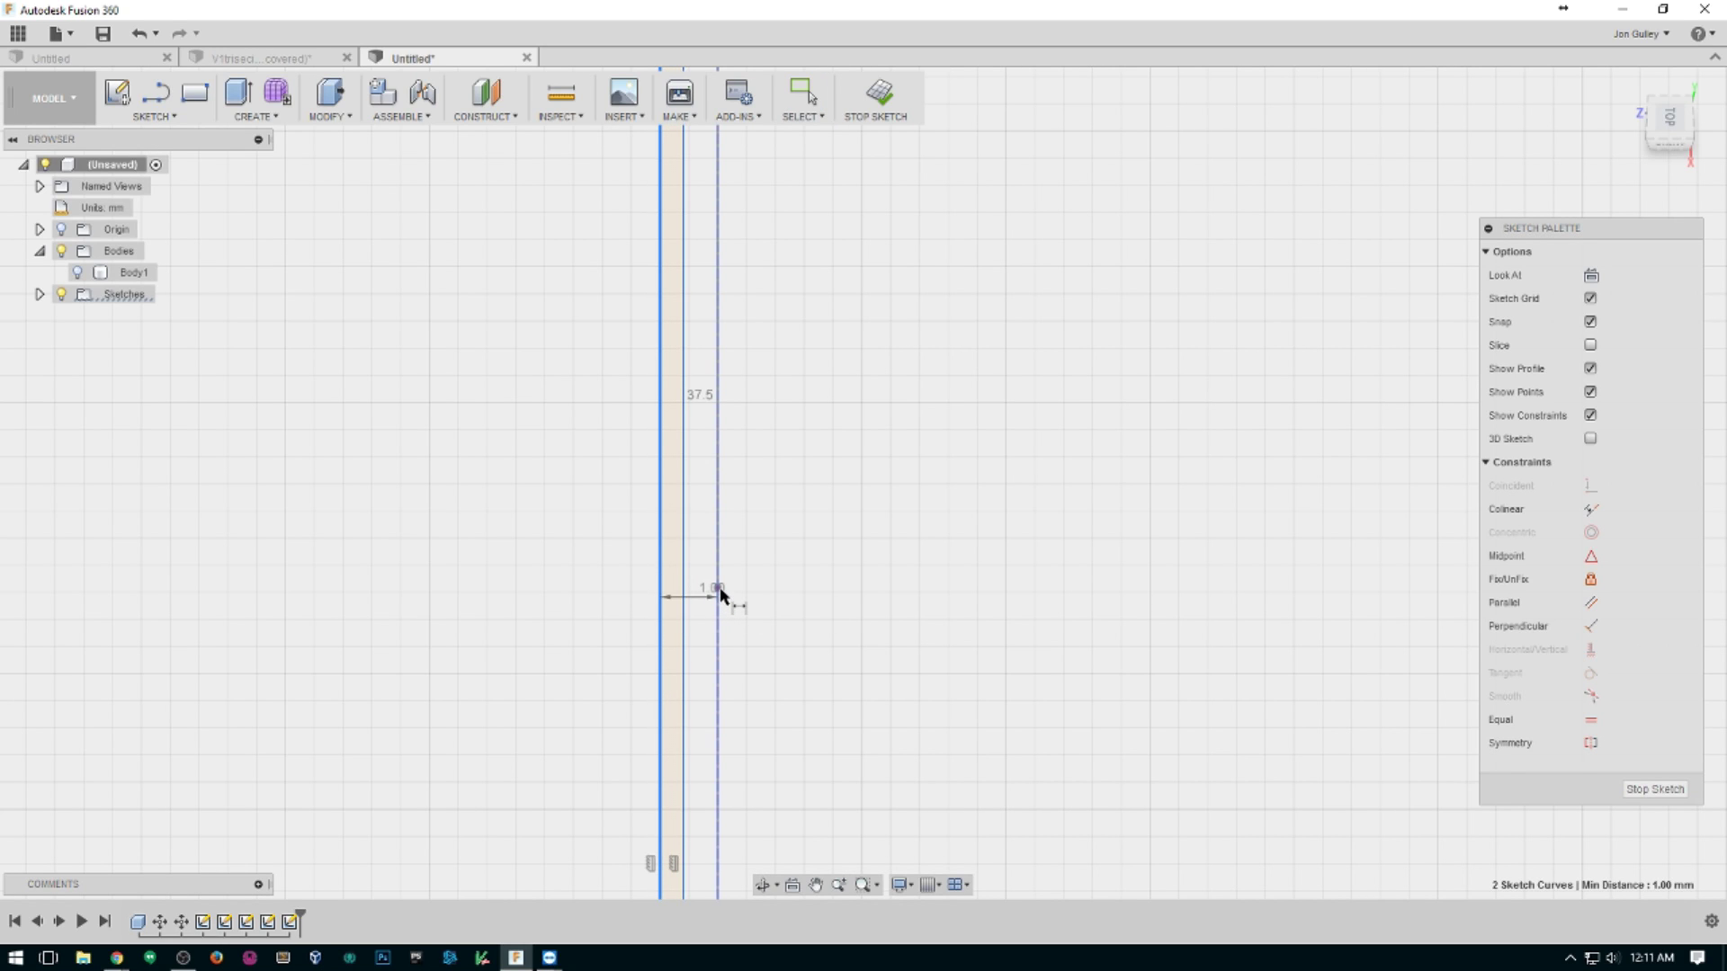
left_click(718, 591)
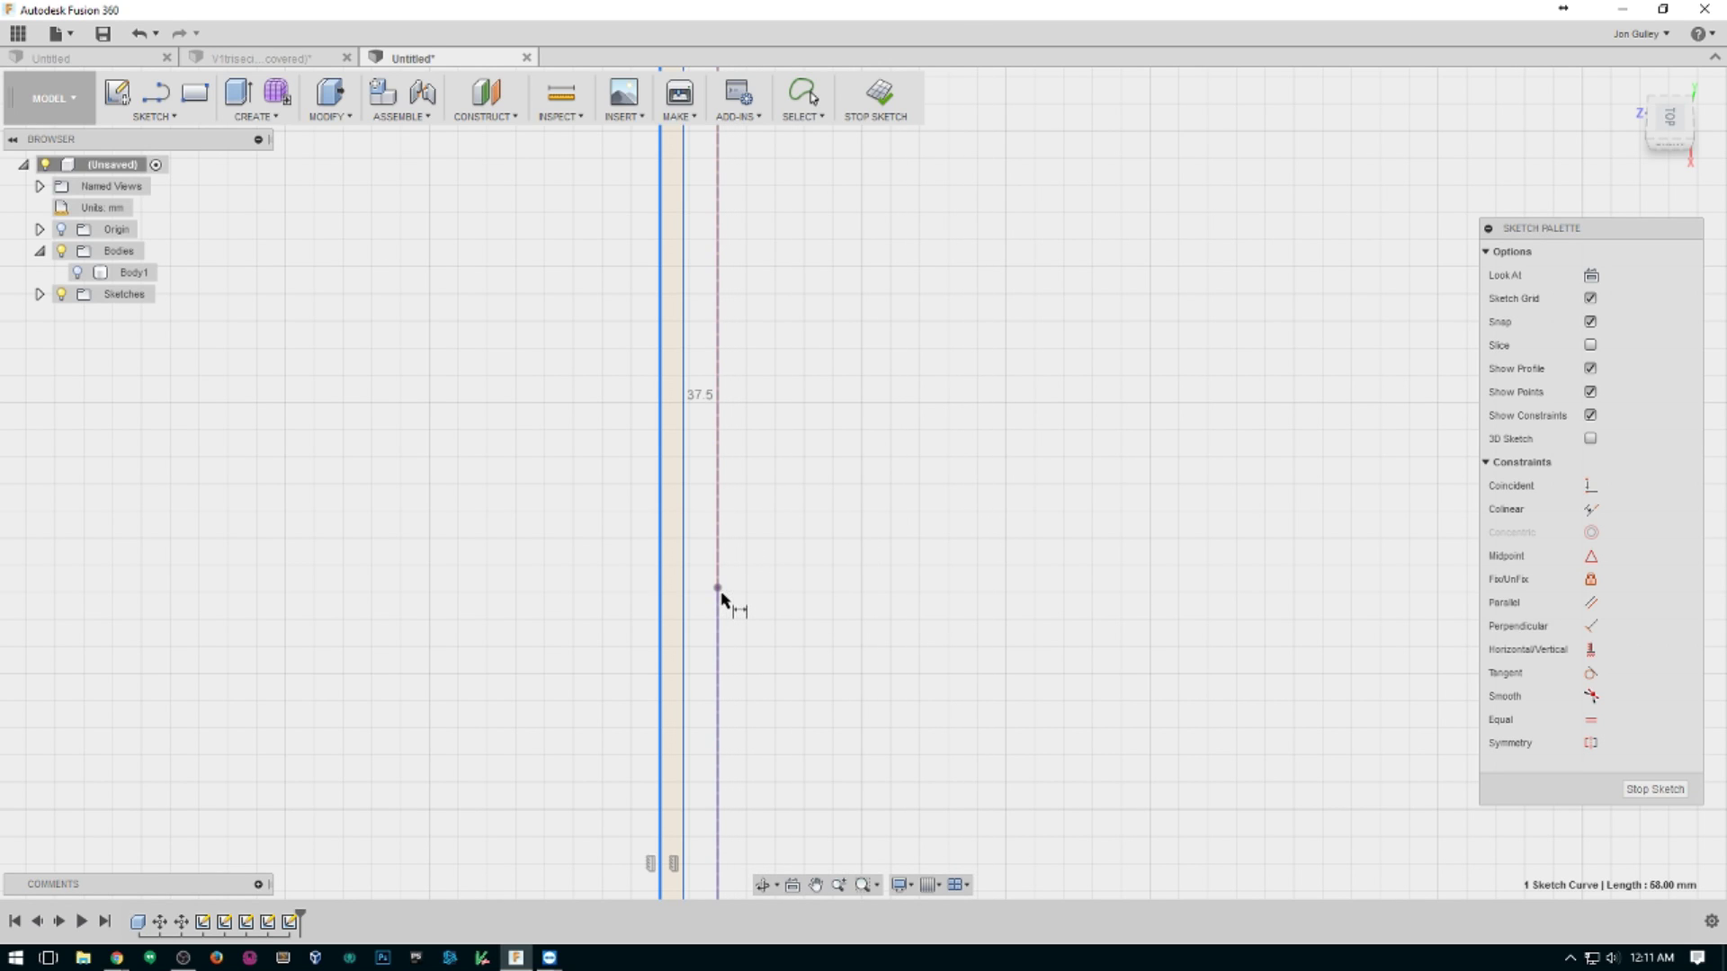
left_click(718, 589)
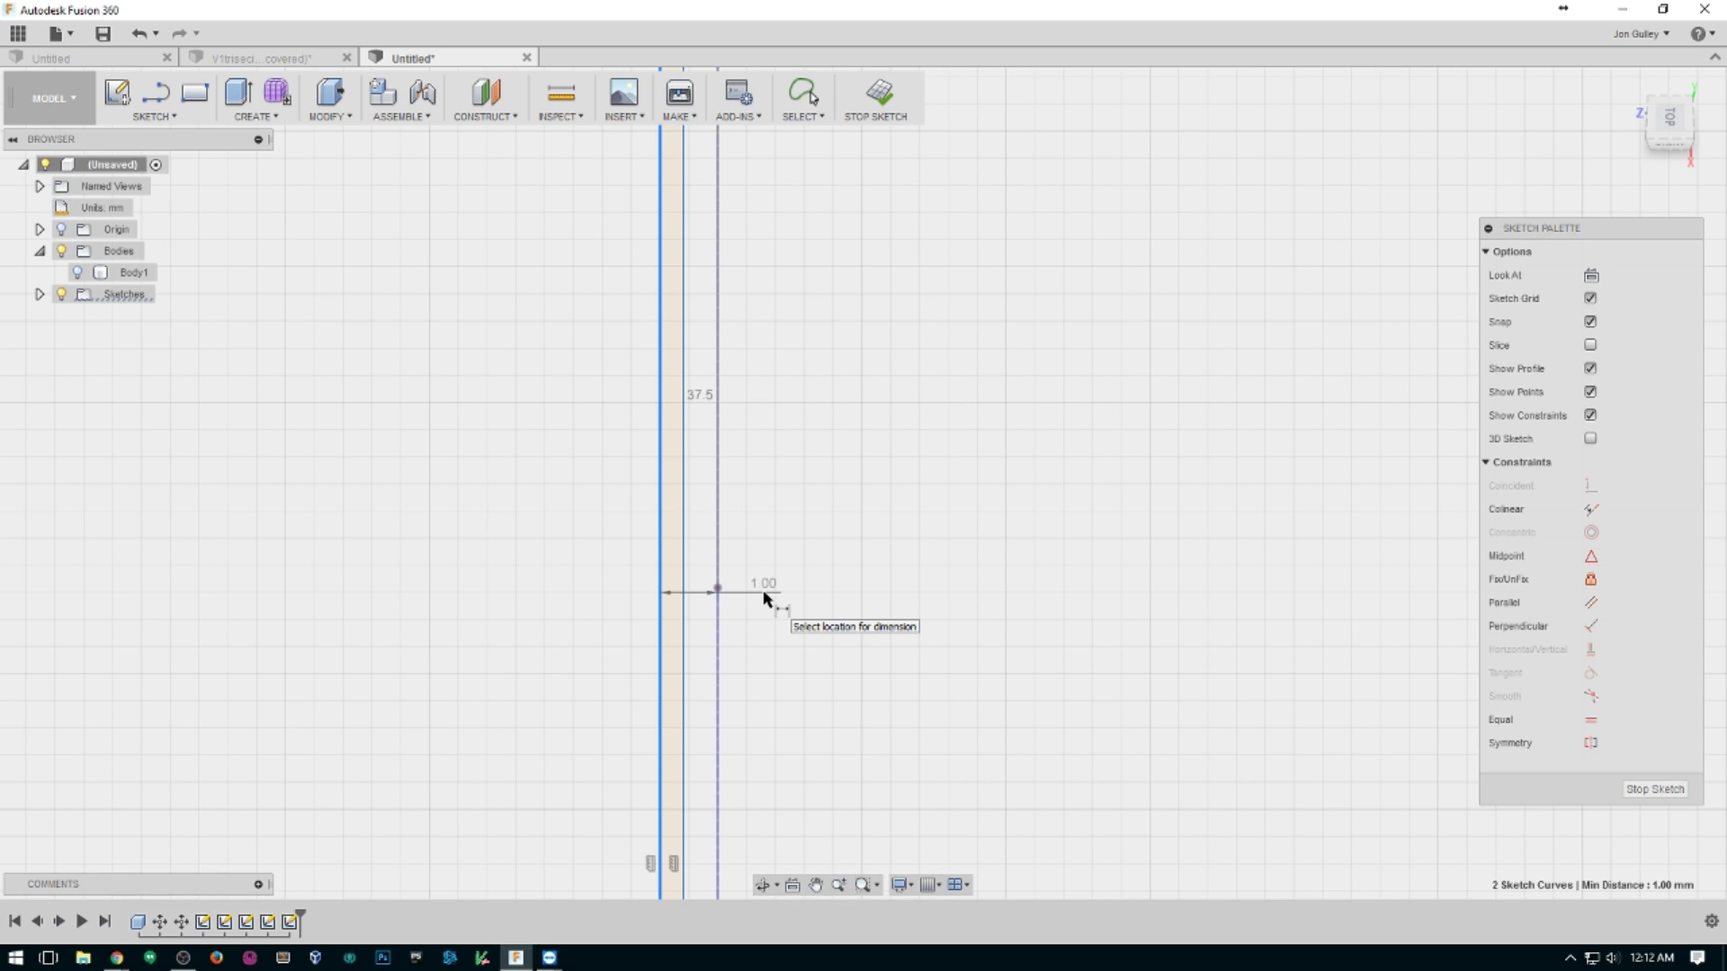
left_click(763, 590)
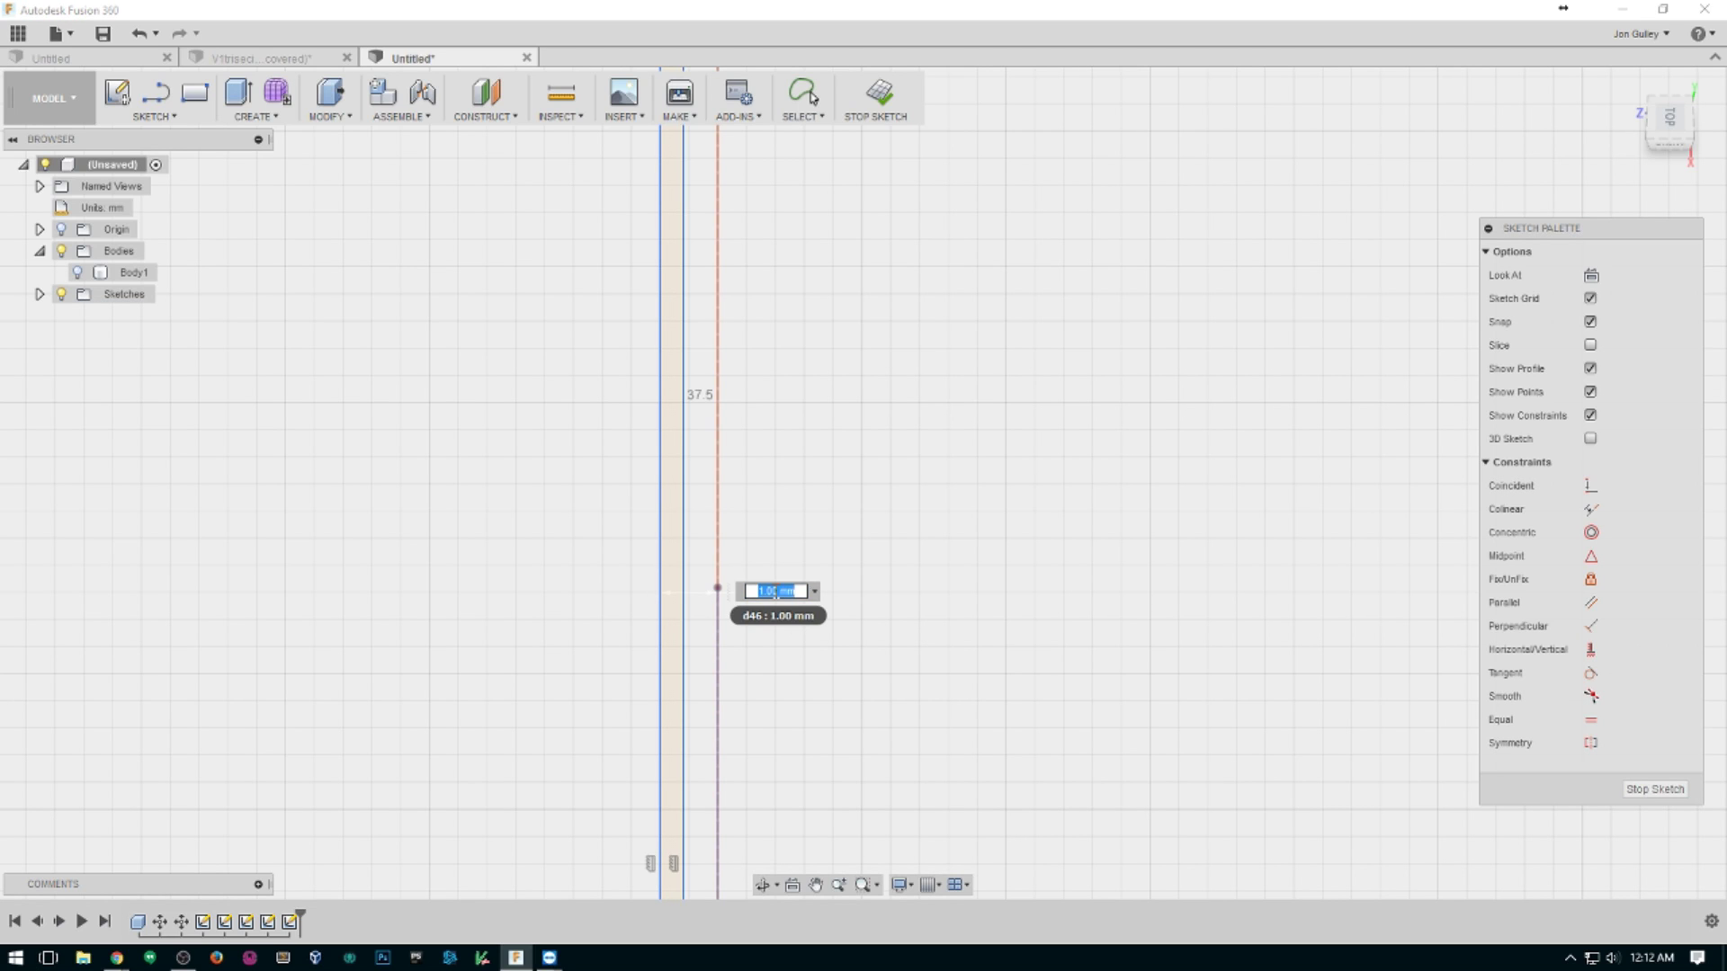
type("0.2")
key("Return")
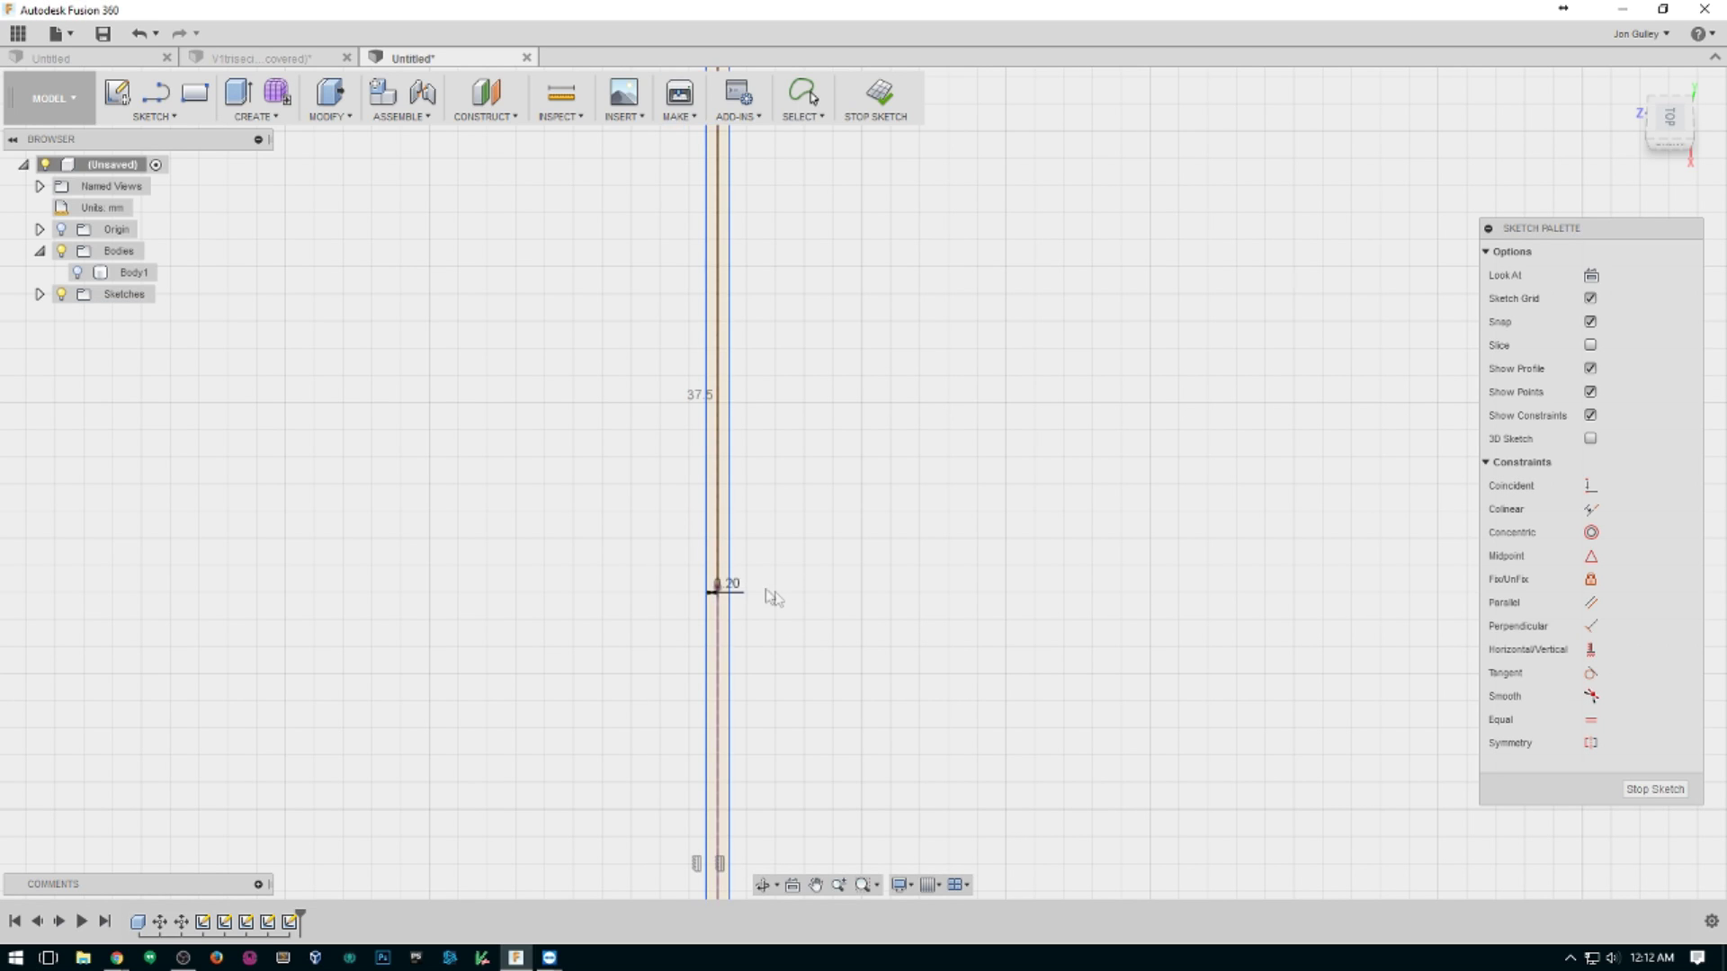
scroll(764, 589, "down", 4)
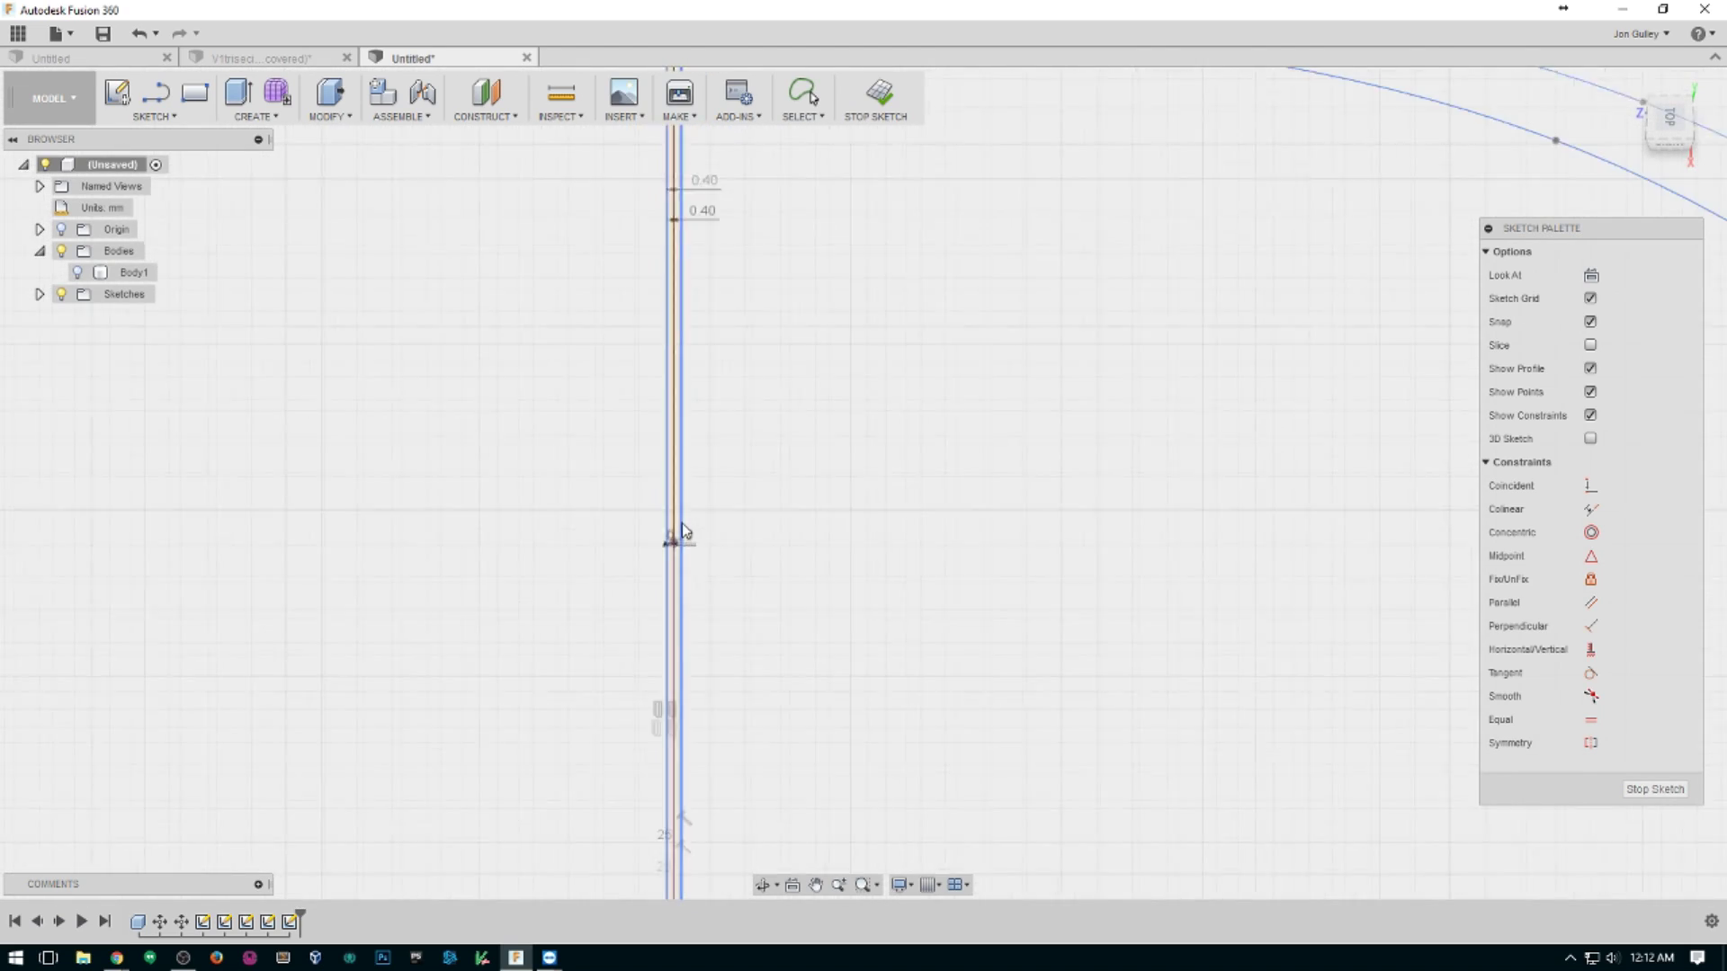
mouse_move(683, 531)
middle_mouse_down()
mouse_move(713, 501)
mouse_move(721, 440)
mouse_move(733, 638)
mouse_move(774, 732)
mouse_move(837, 732)
mouse_move(871, 535)
middle_mouse_up()
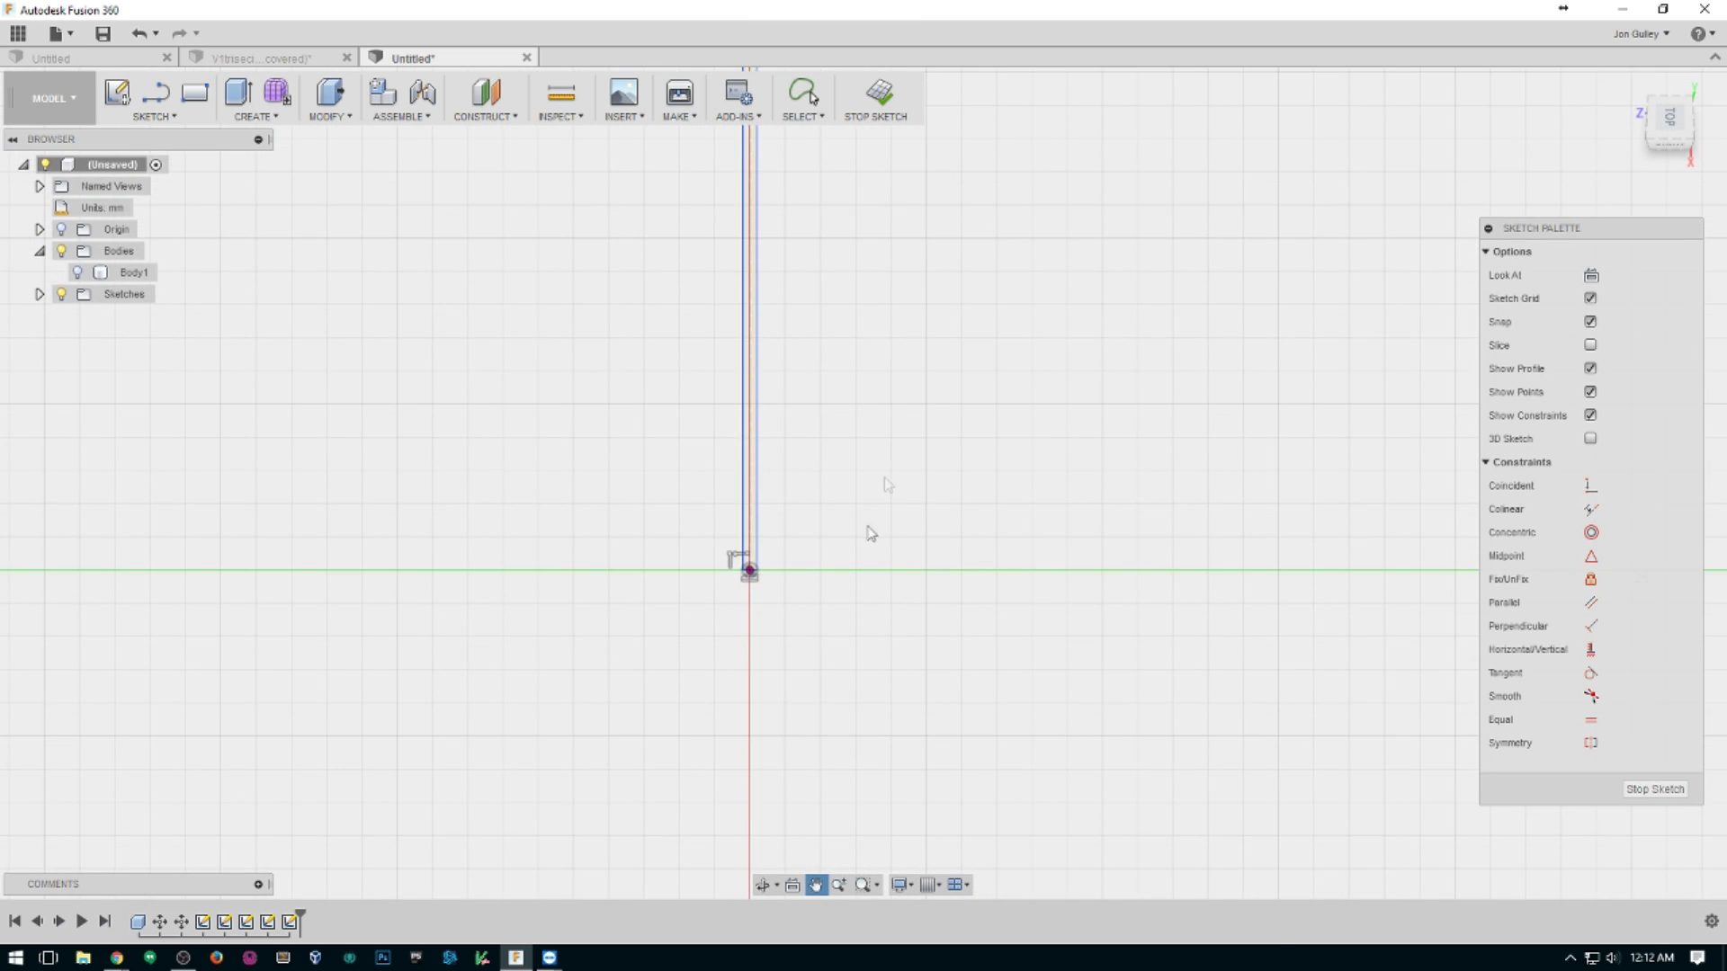
scroll(870, 535, "down", 3)
Draw a short slanted line starting at the origin.
scroll(767, 628, "up", 10)
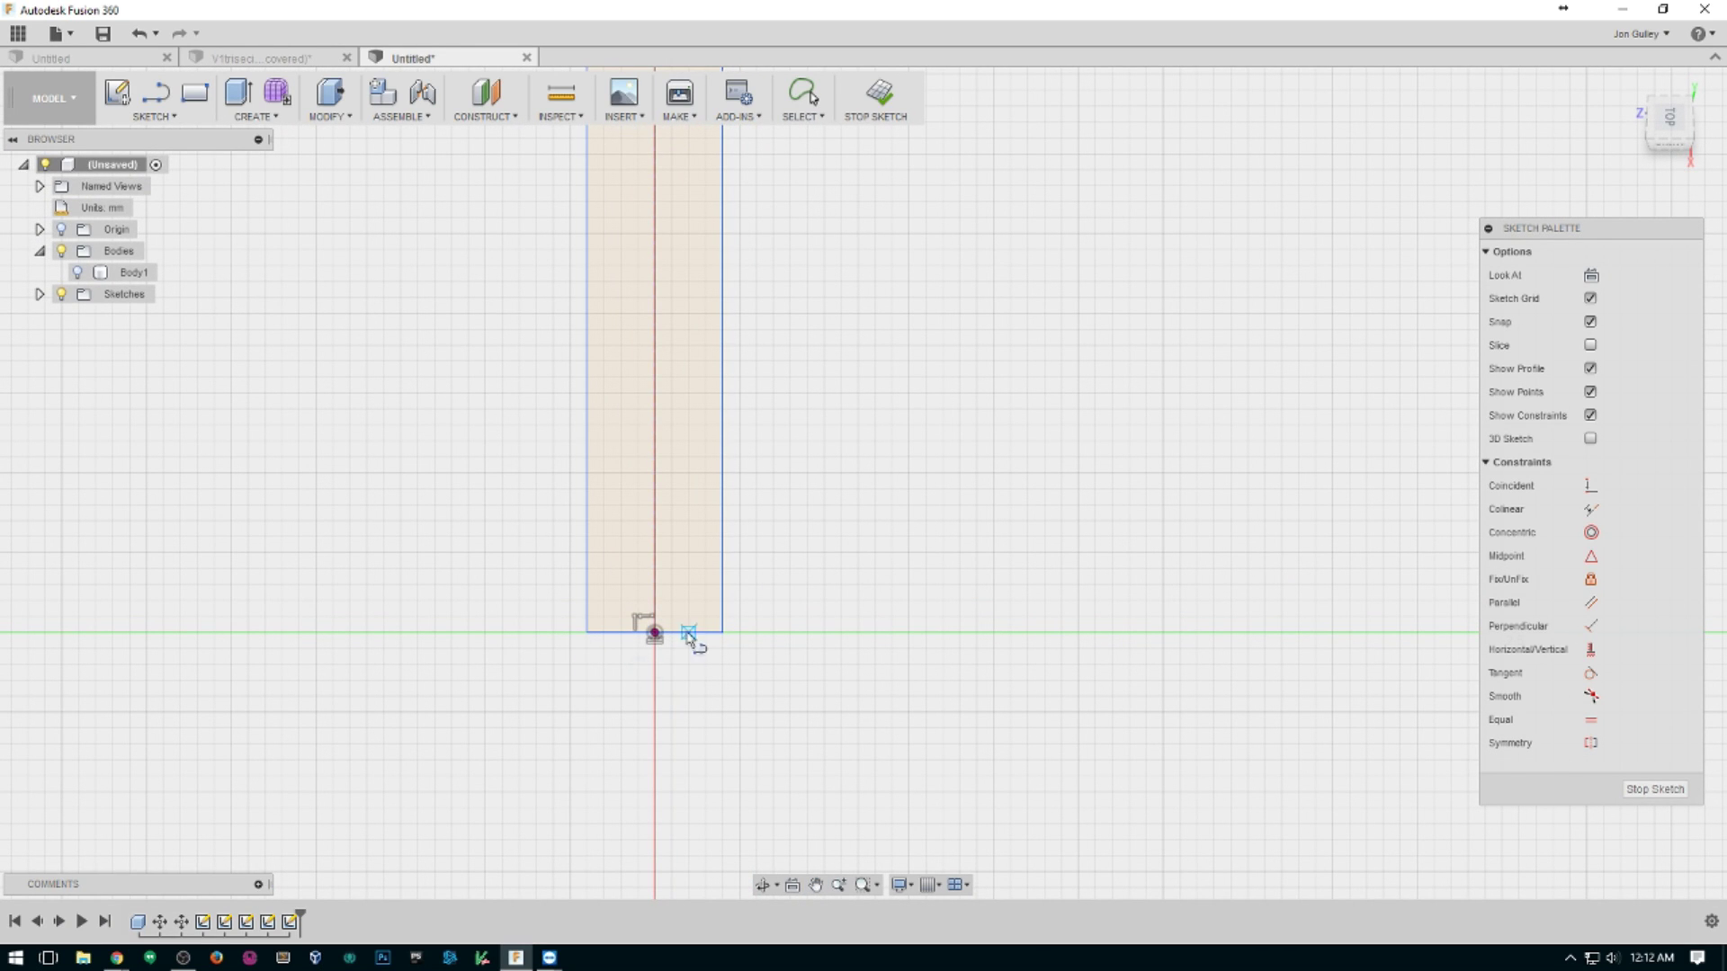
key("l")
left_click(654, 633)
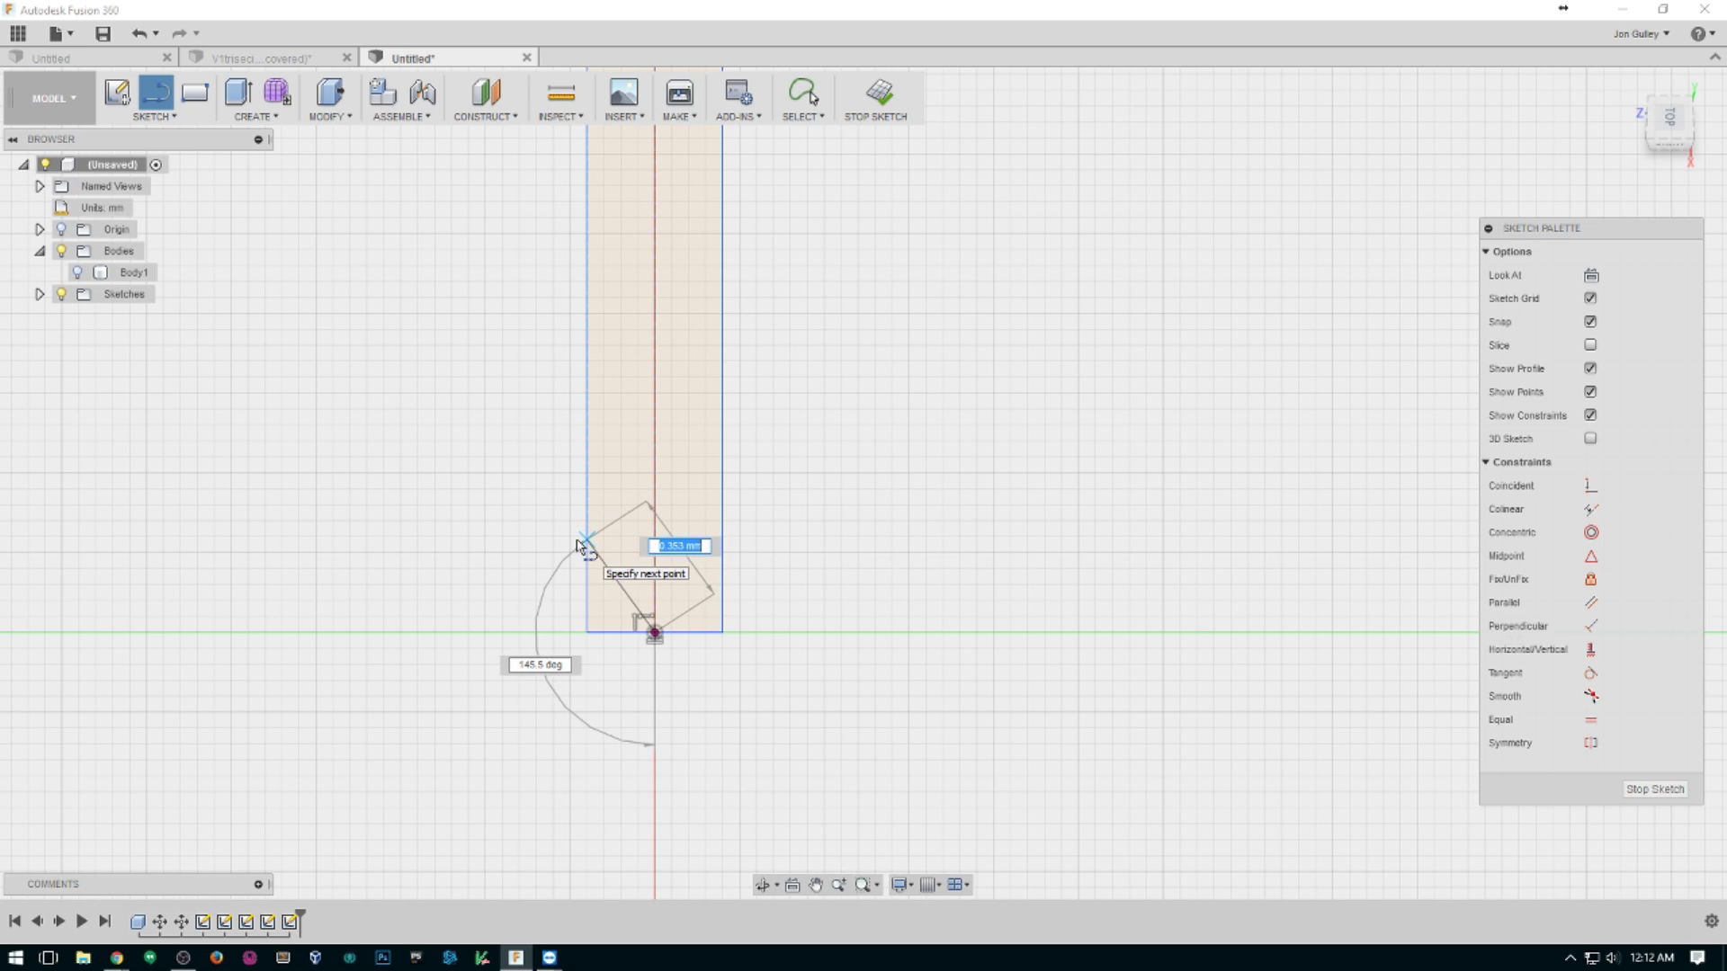
key("Tab")
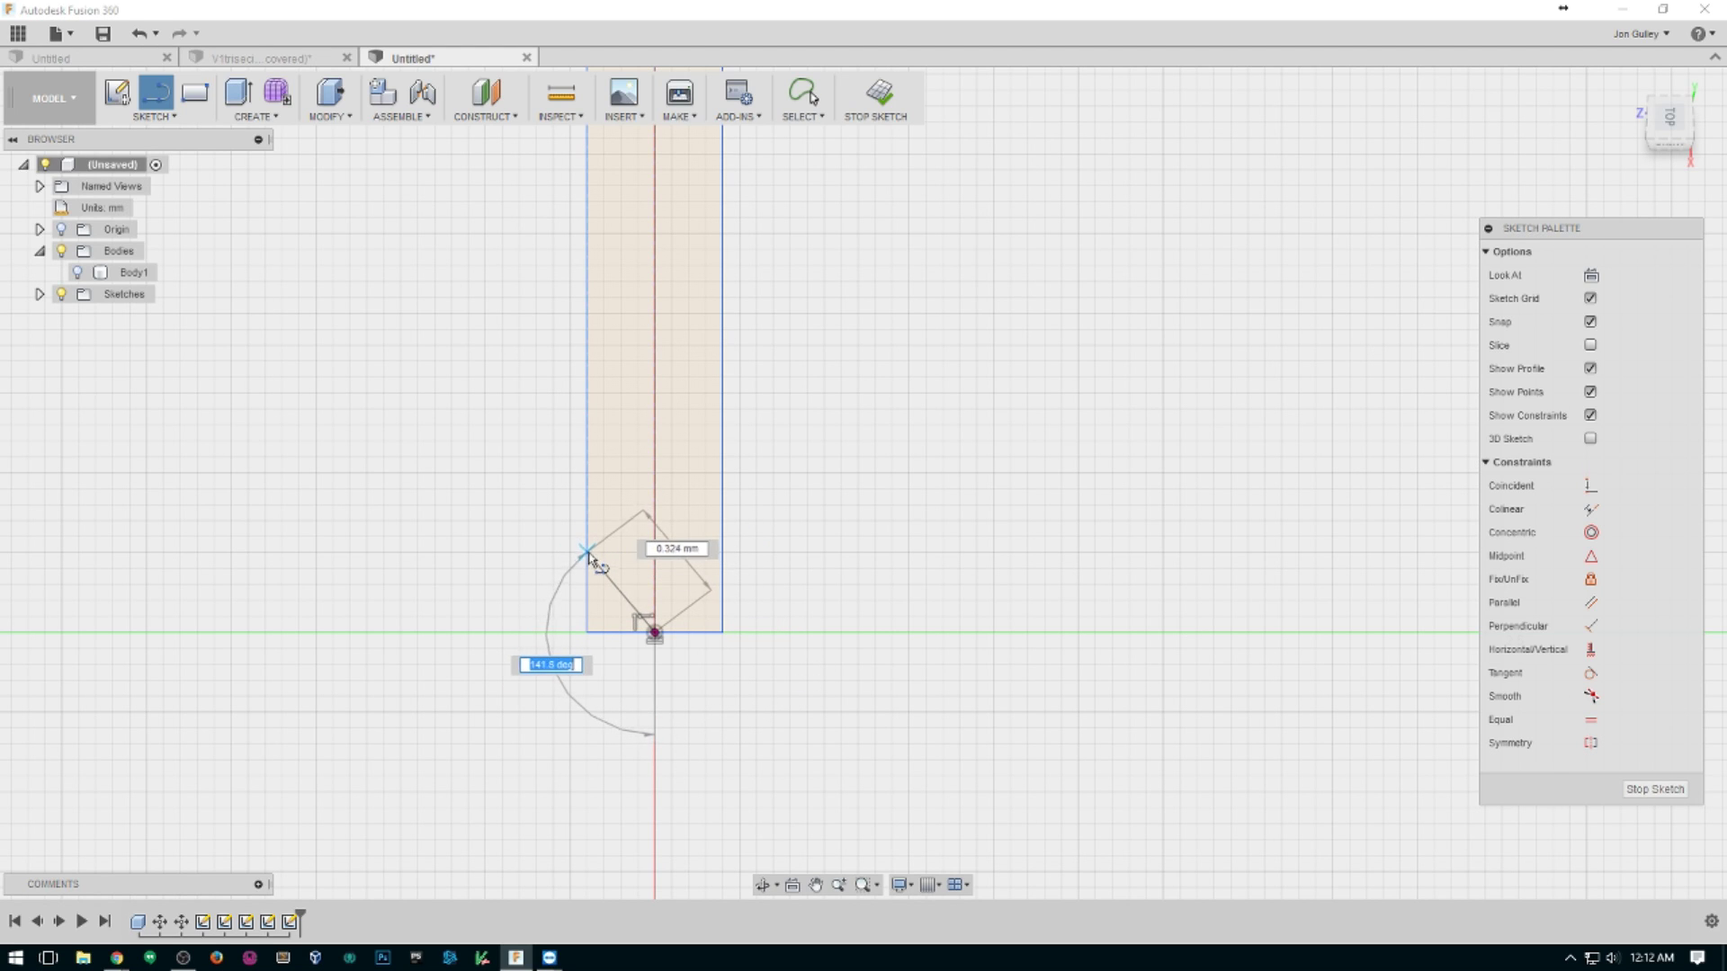
left_click(586, 554)
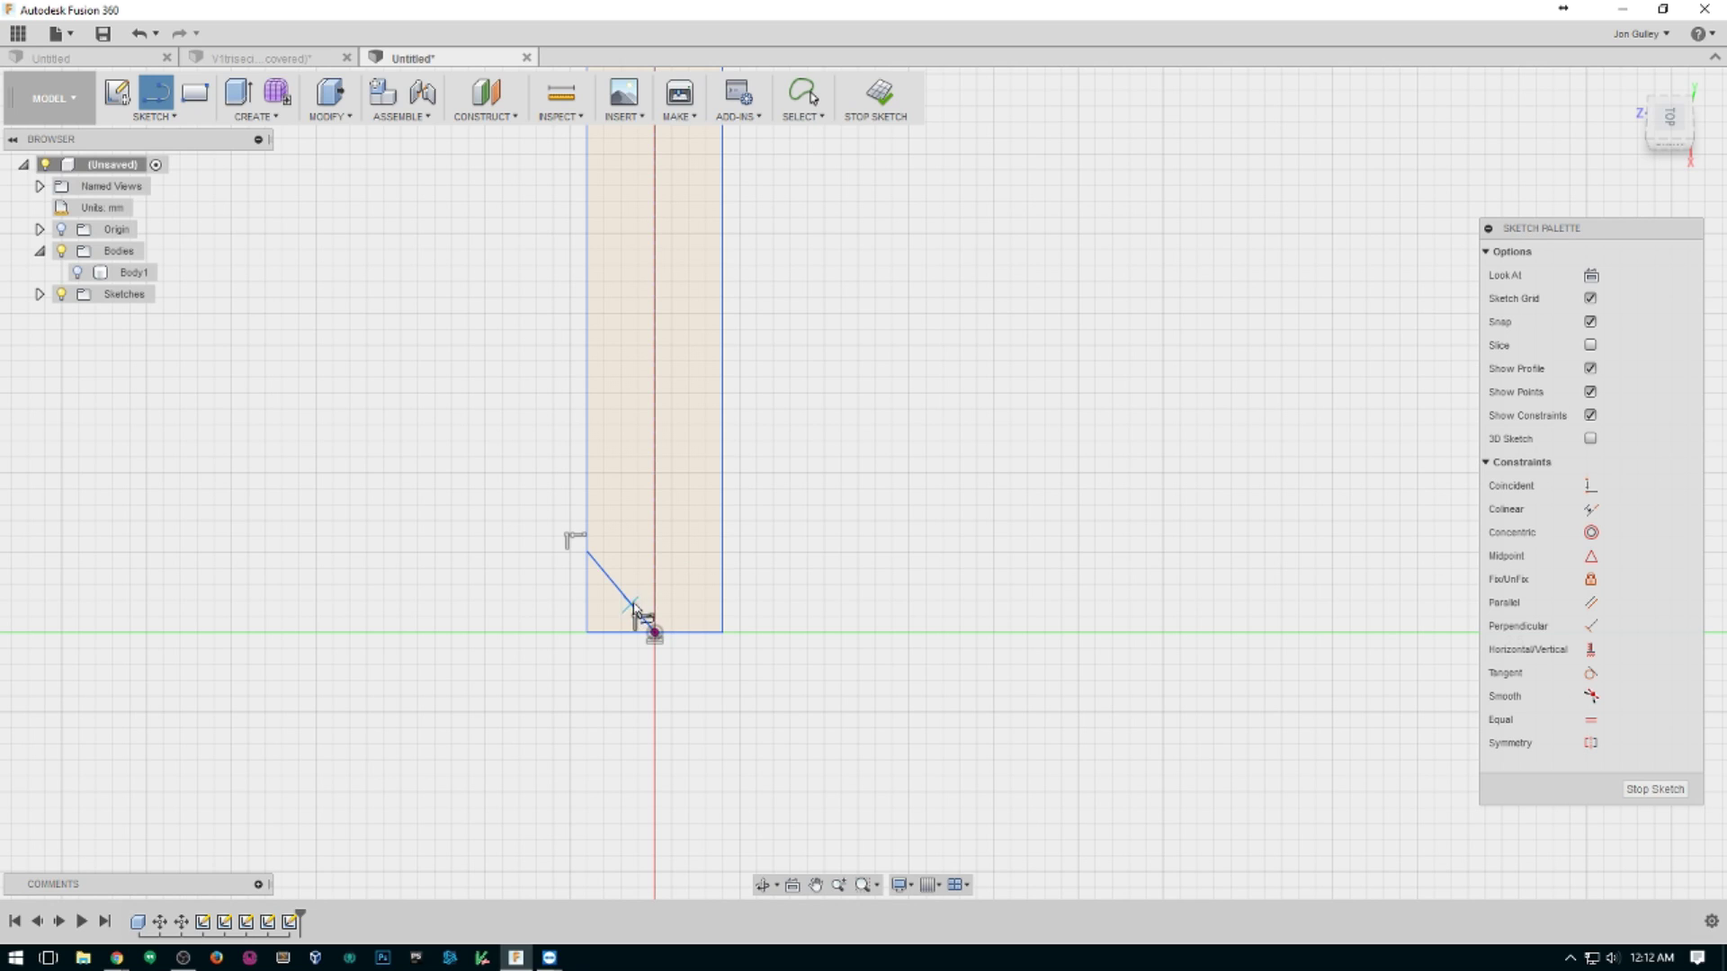
Dimension the slanted line at 60° from the vertical construction line.
key("d")
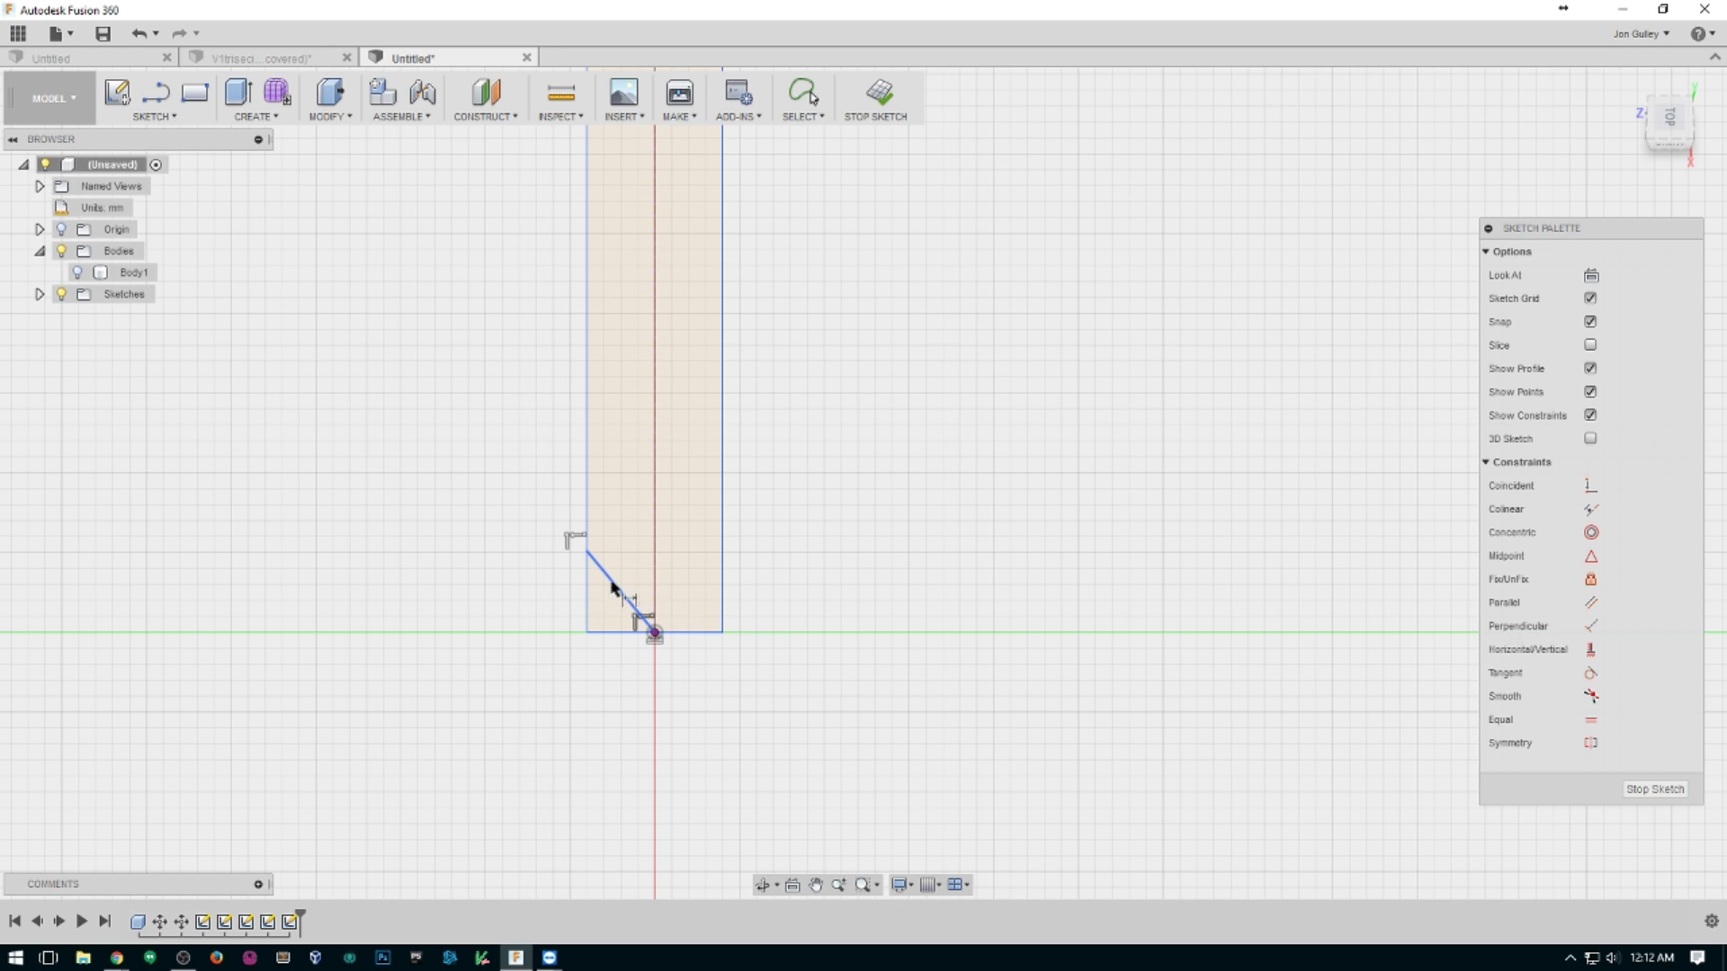
left_click(619, 597)
left_click(655, 612)
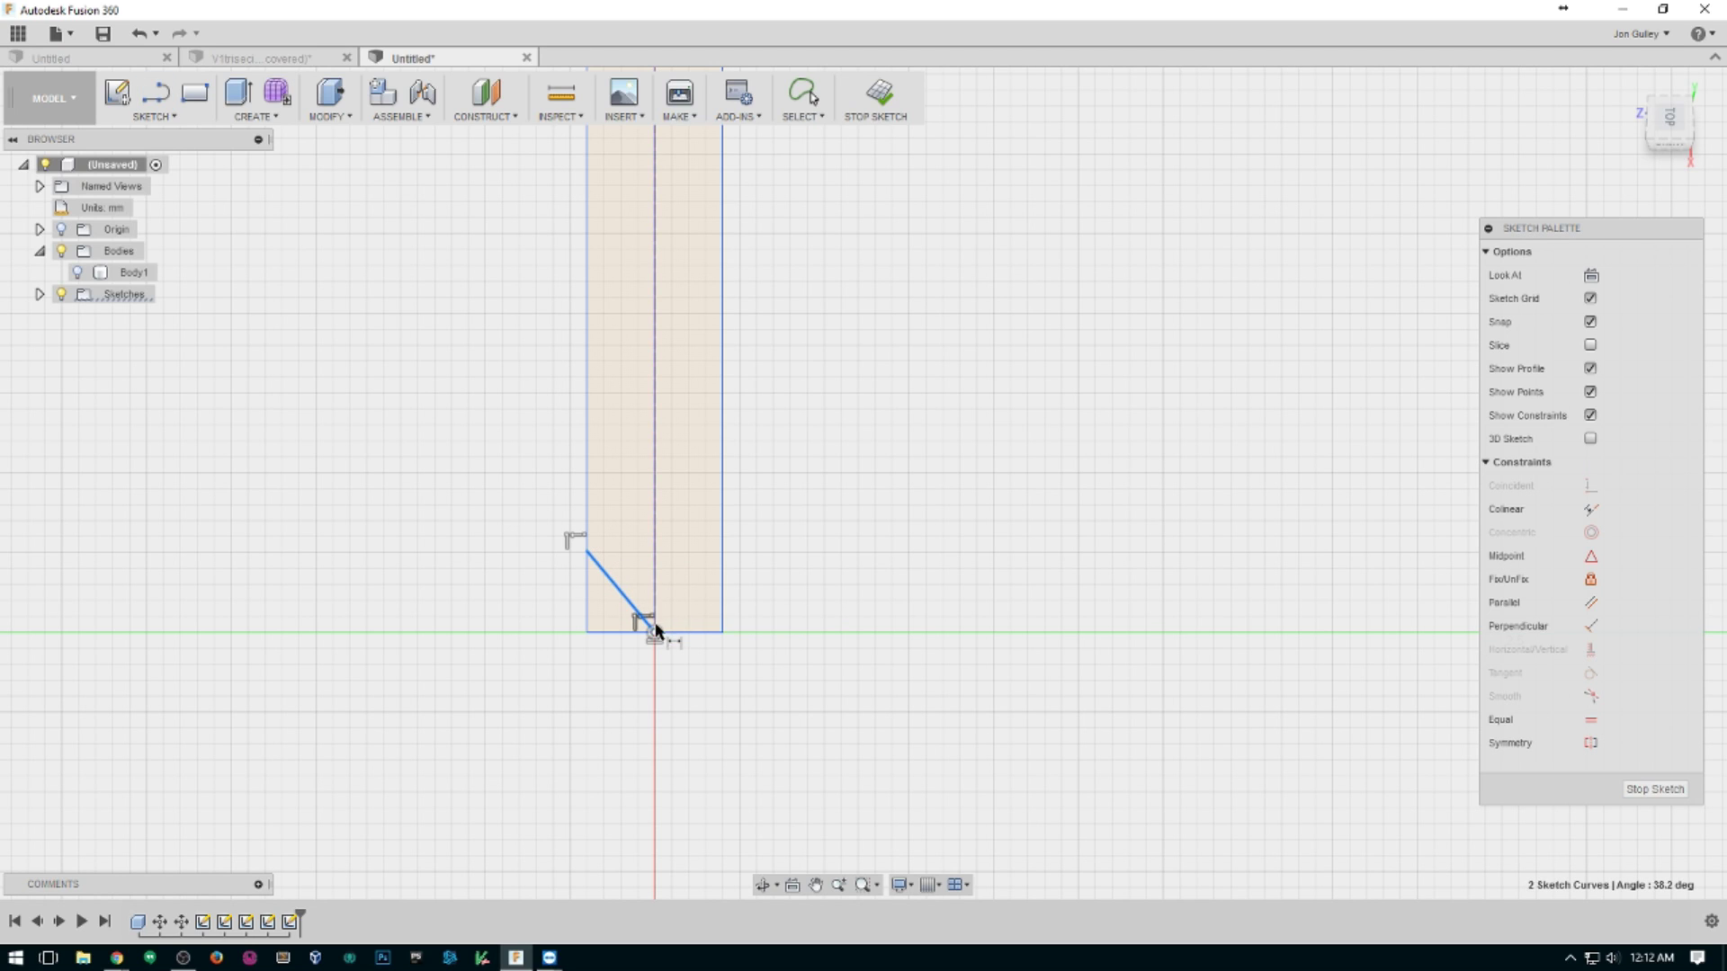
left_click(636, 537)
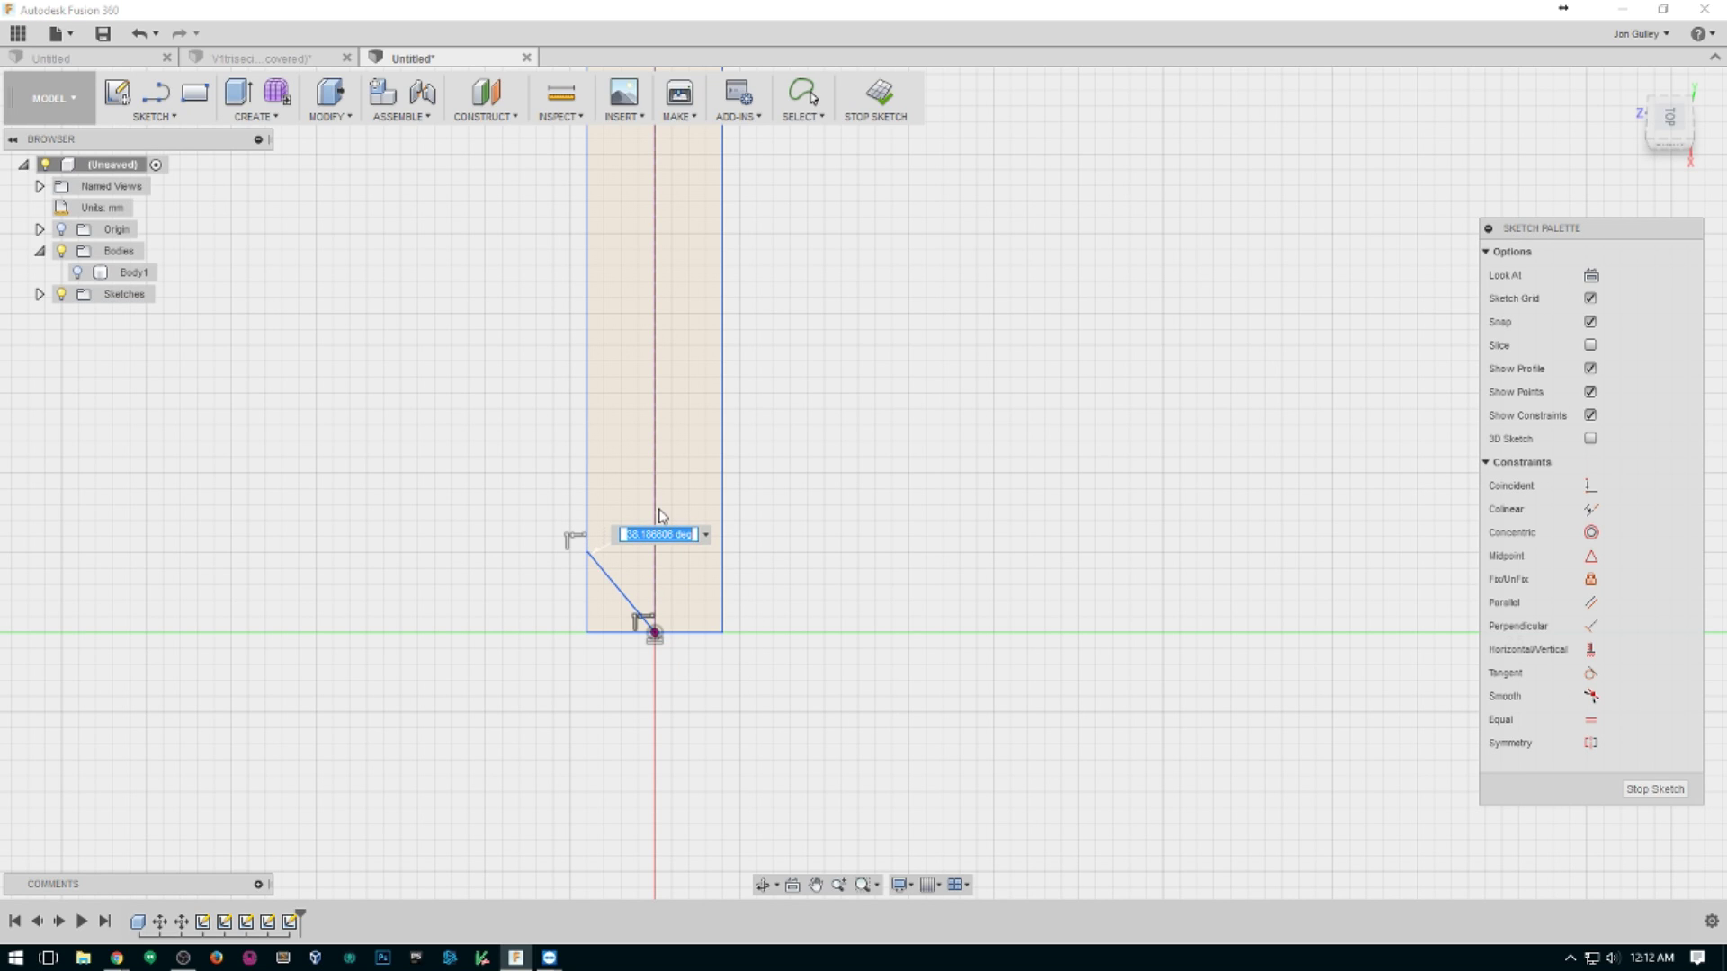
type("60")
key("Return")
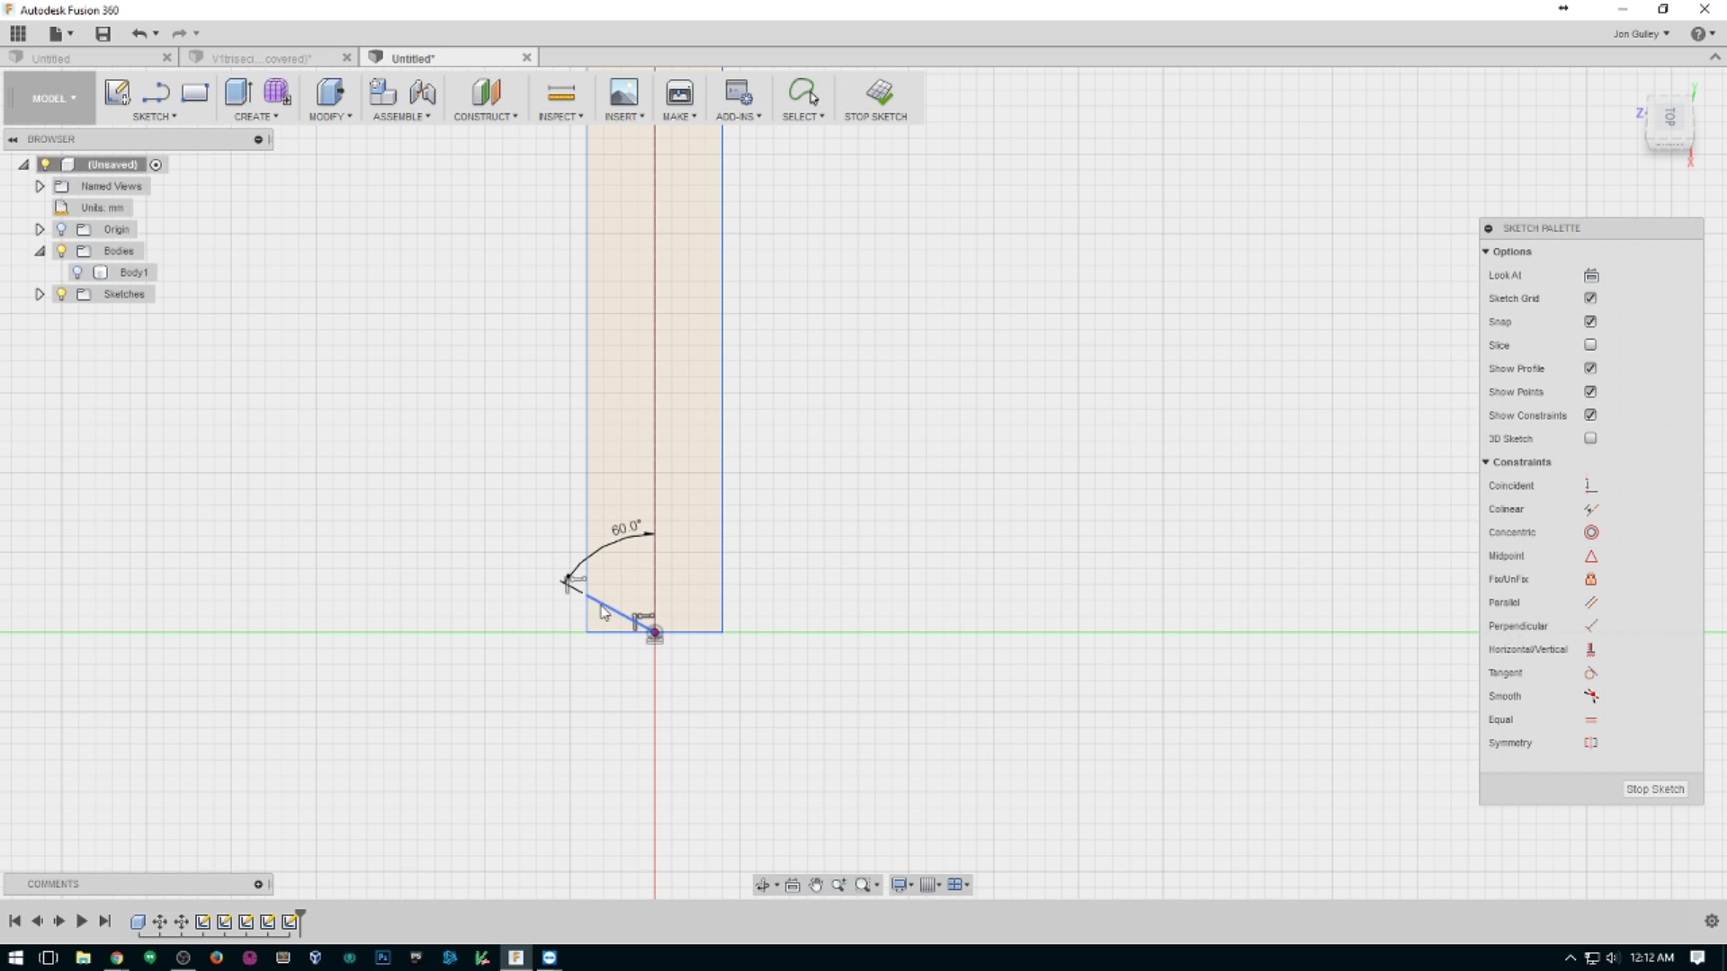
left_click(608, 613)
Mirror the 60° line across the vertical centre line.
mouse_move(780, 439)
left_mouse_down()
mouse_move(230, 144)
mouse_move(348, 262)
mouse_move(399, 284)
left_mouse_up()
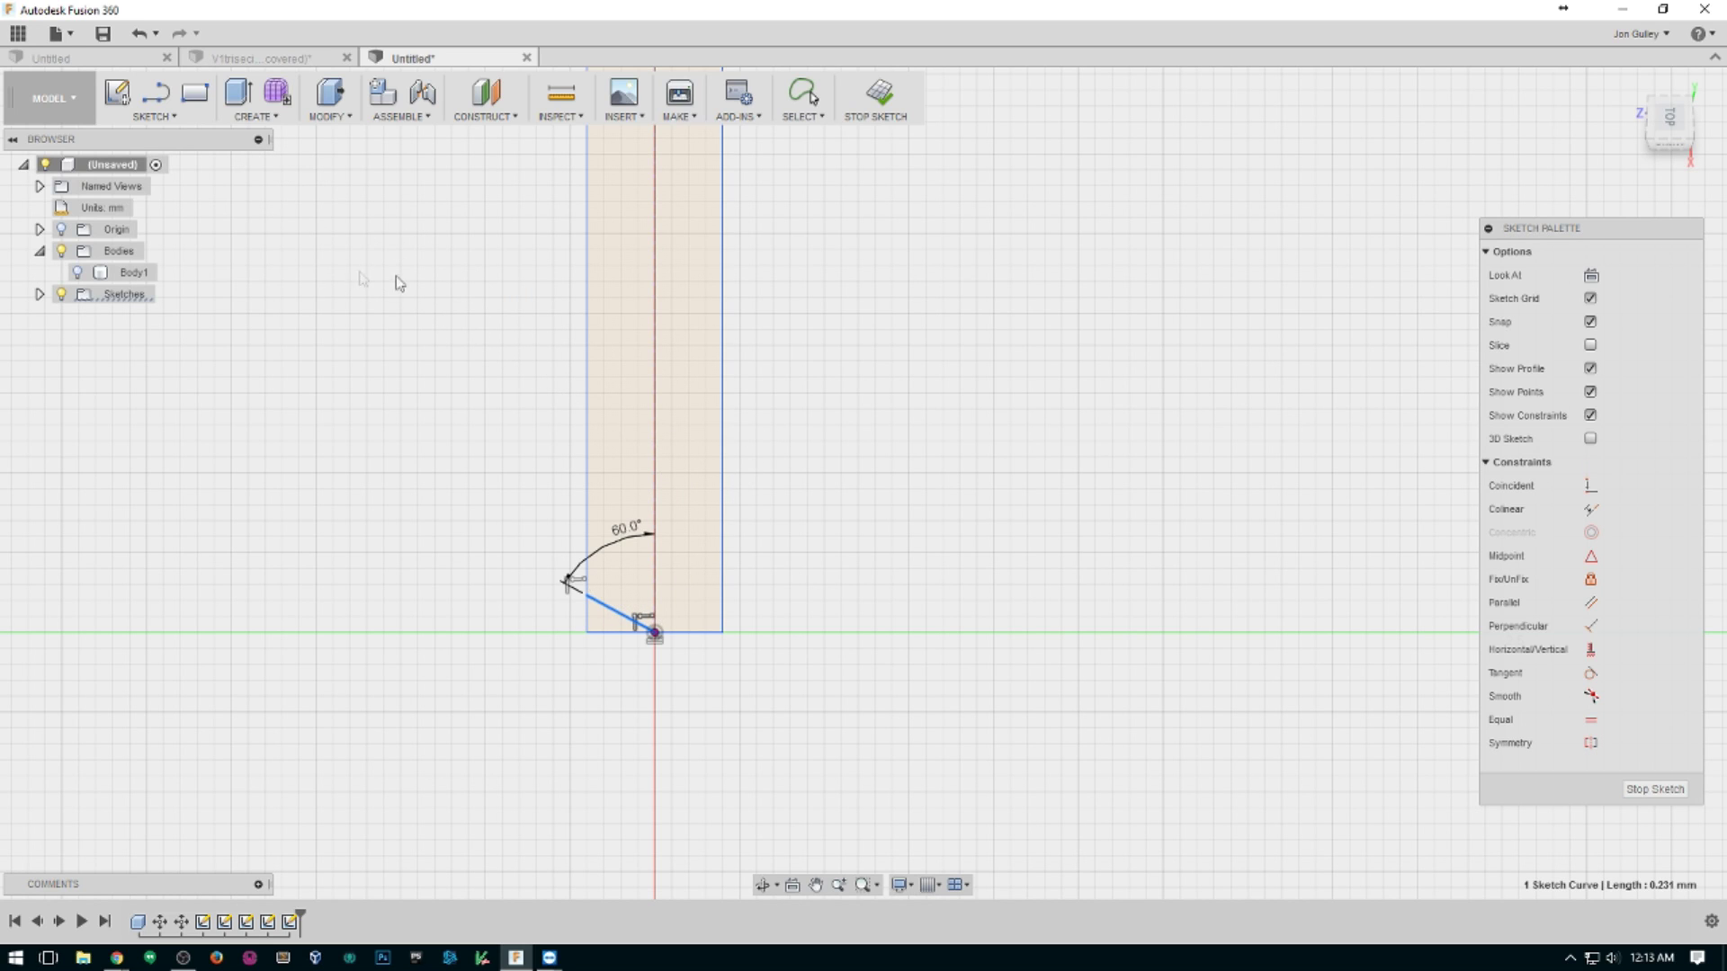
left_click(153, 116)
left_click(197, 519)
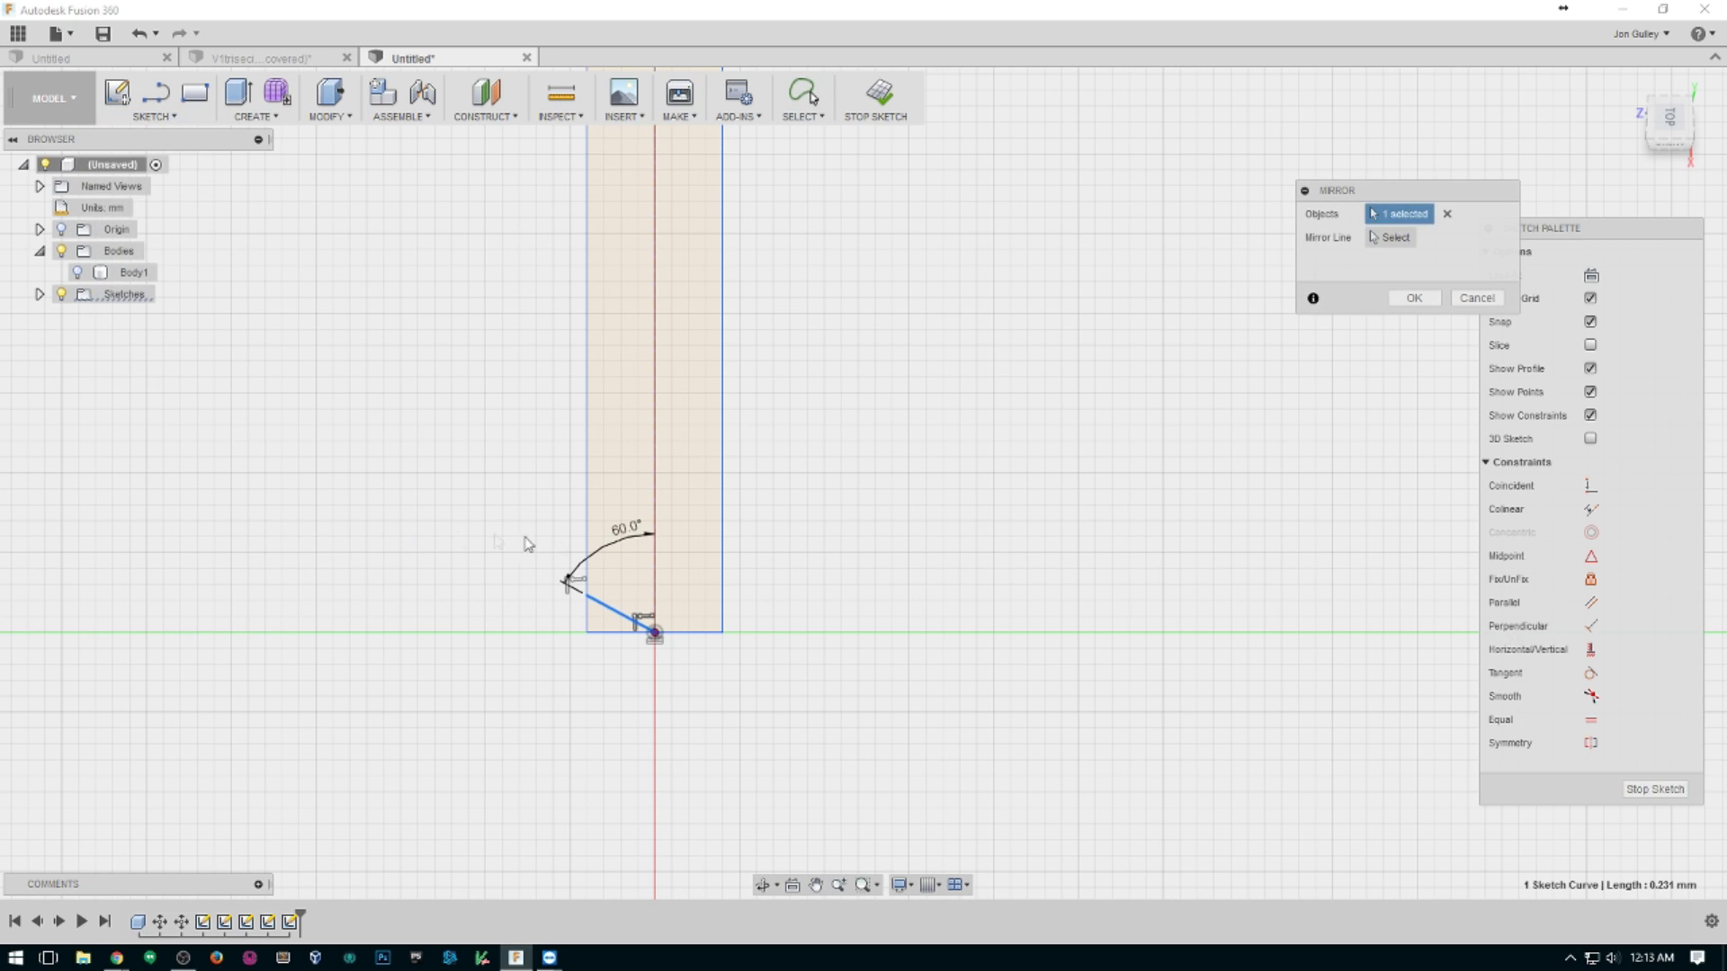
left_click(655, 534)
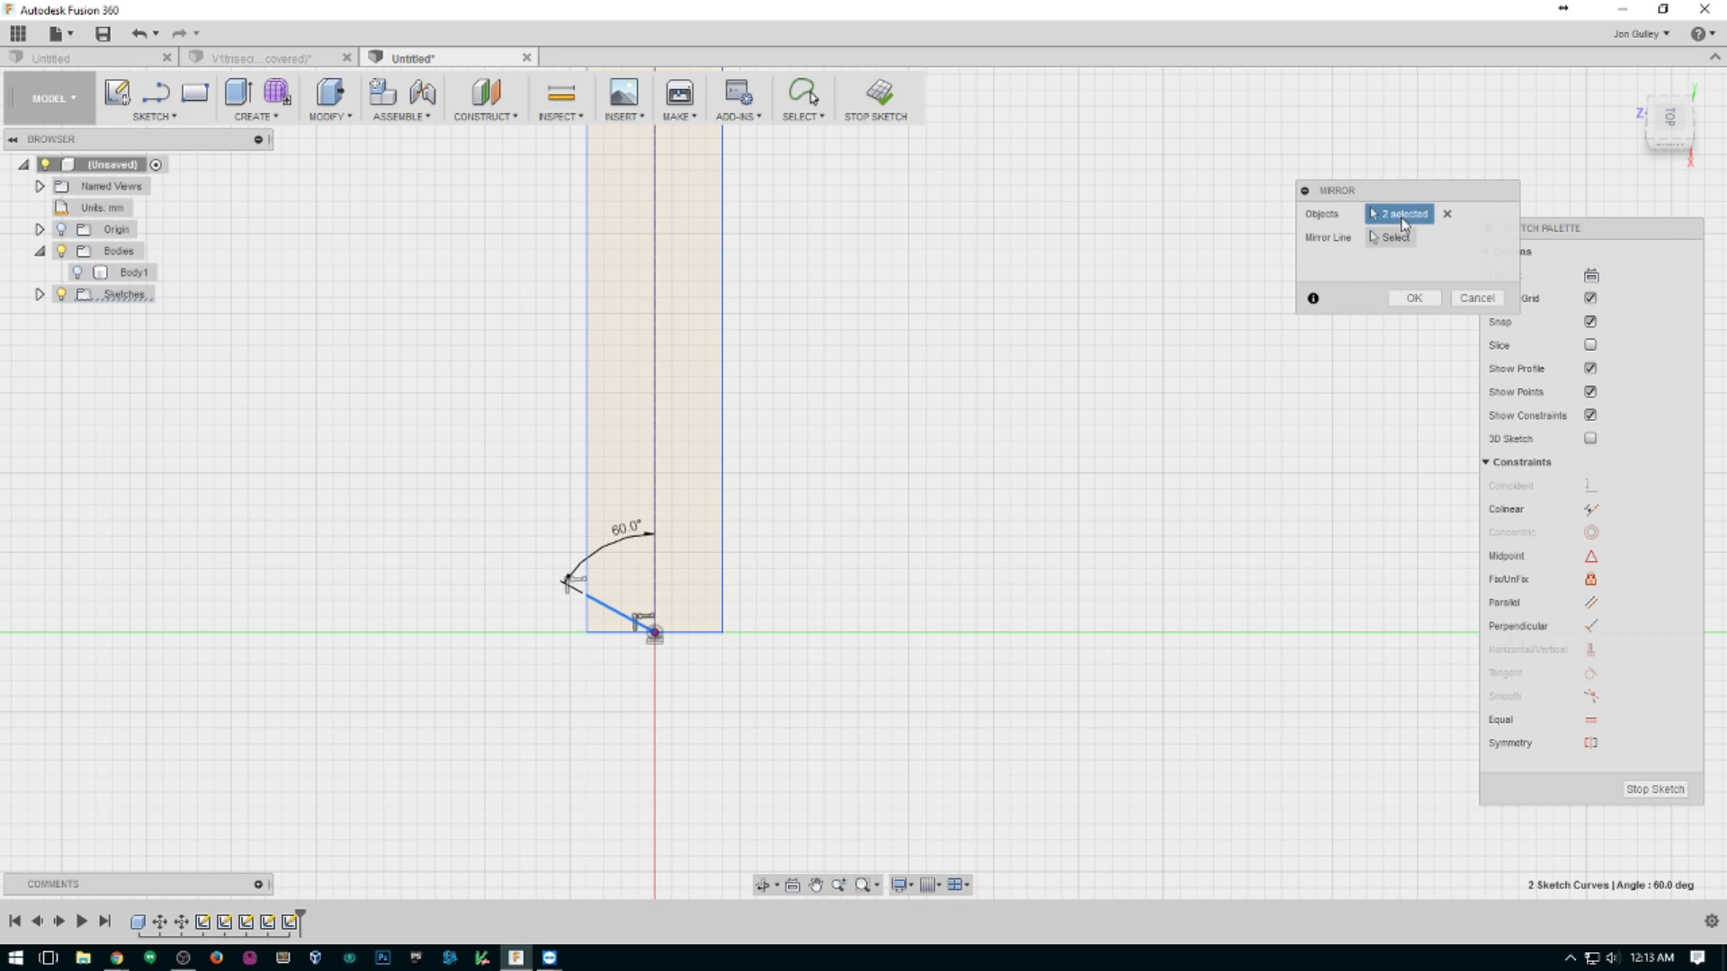
left_click(1448, 214)
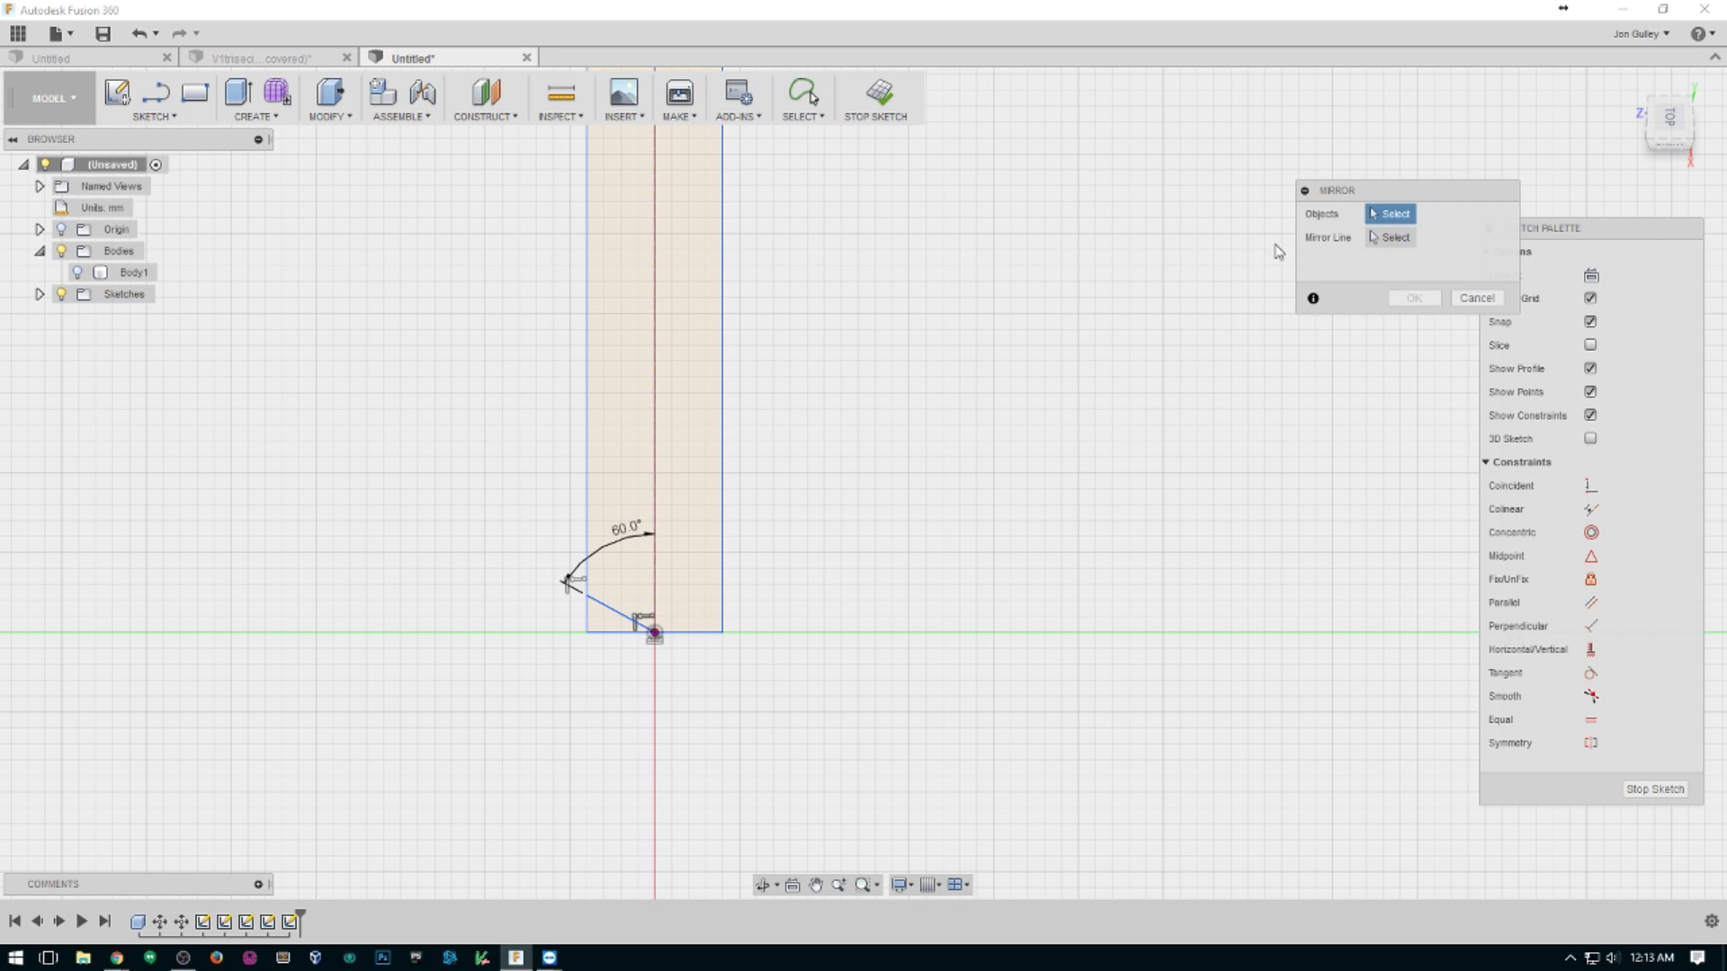
left_click(611, 617)
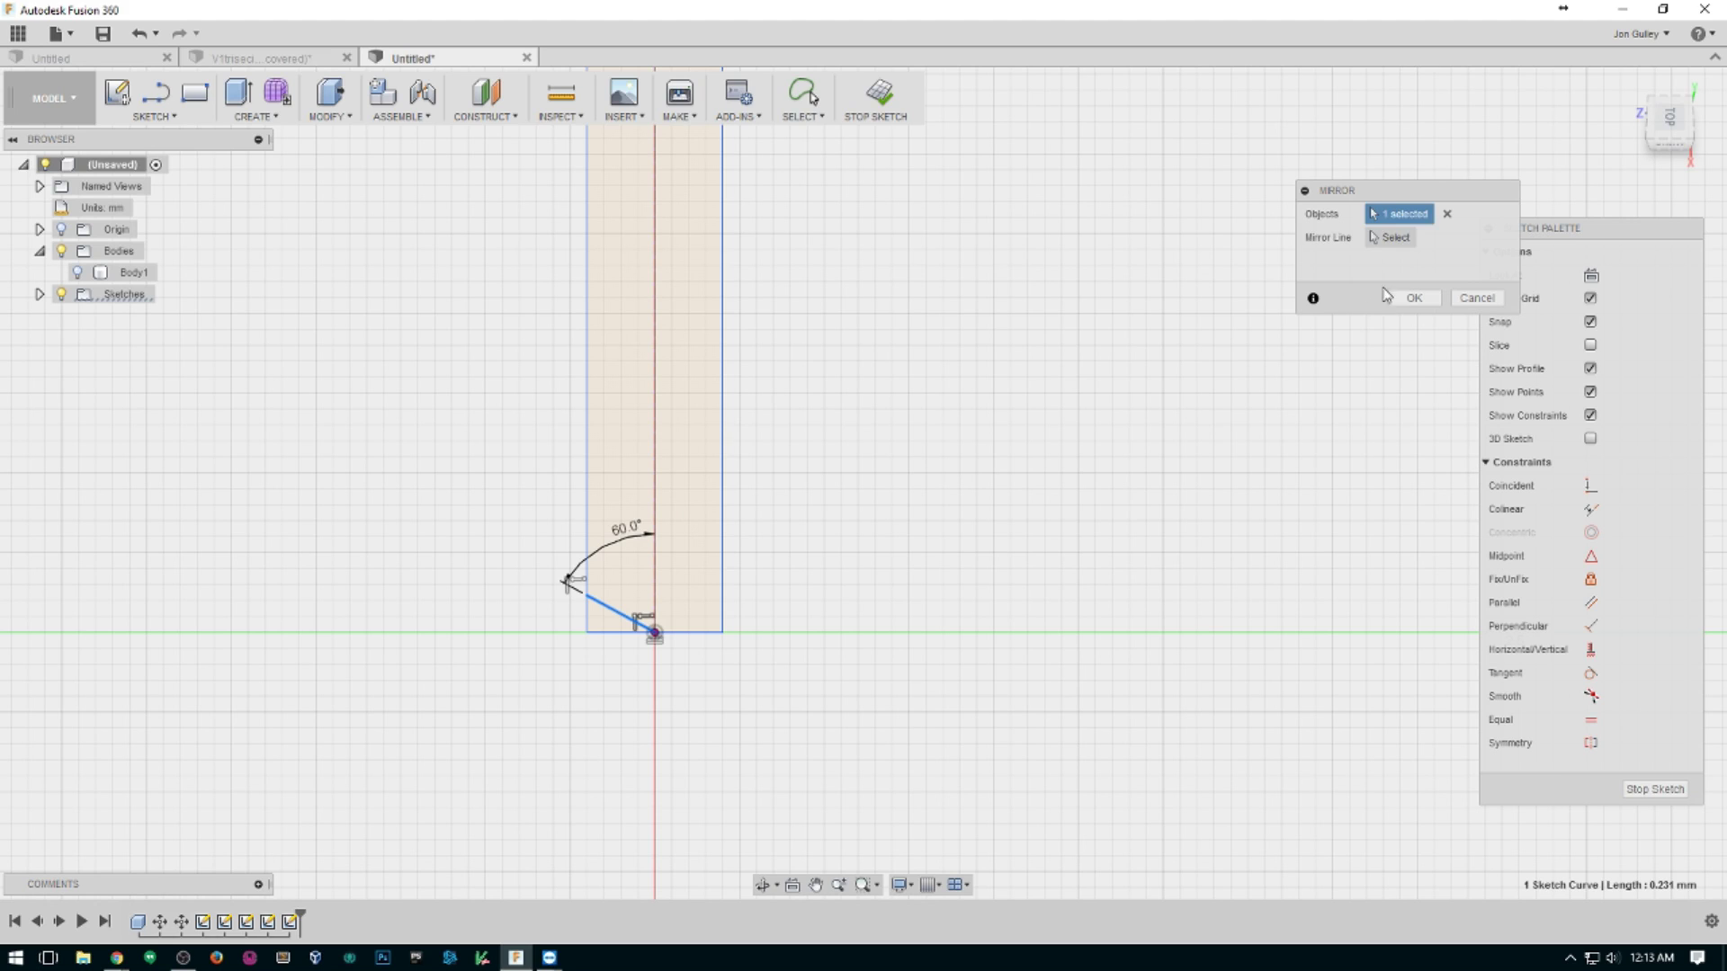
left_click(654, 499)
left_click(1412, 298)
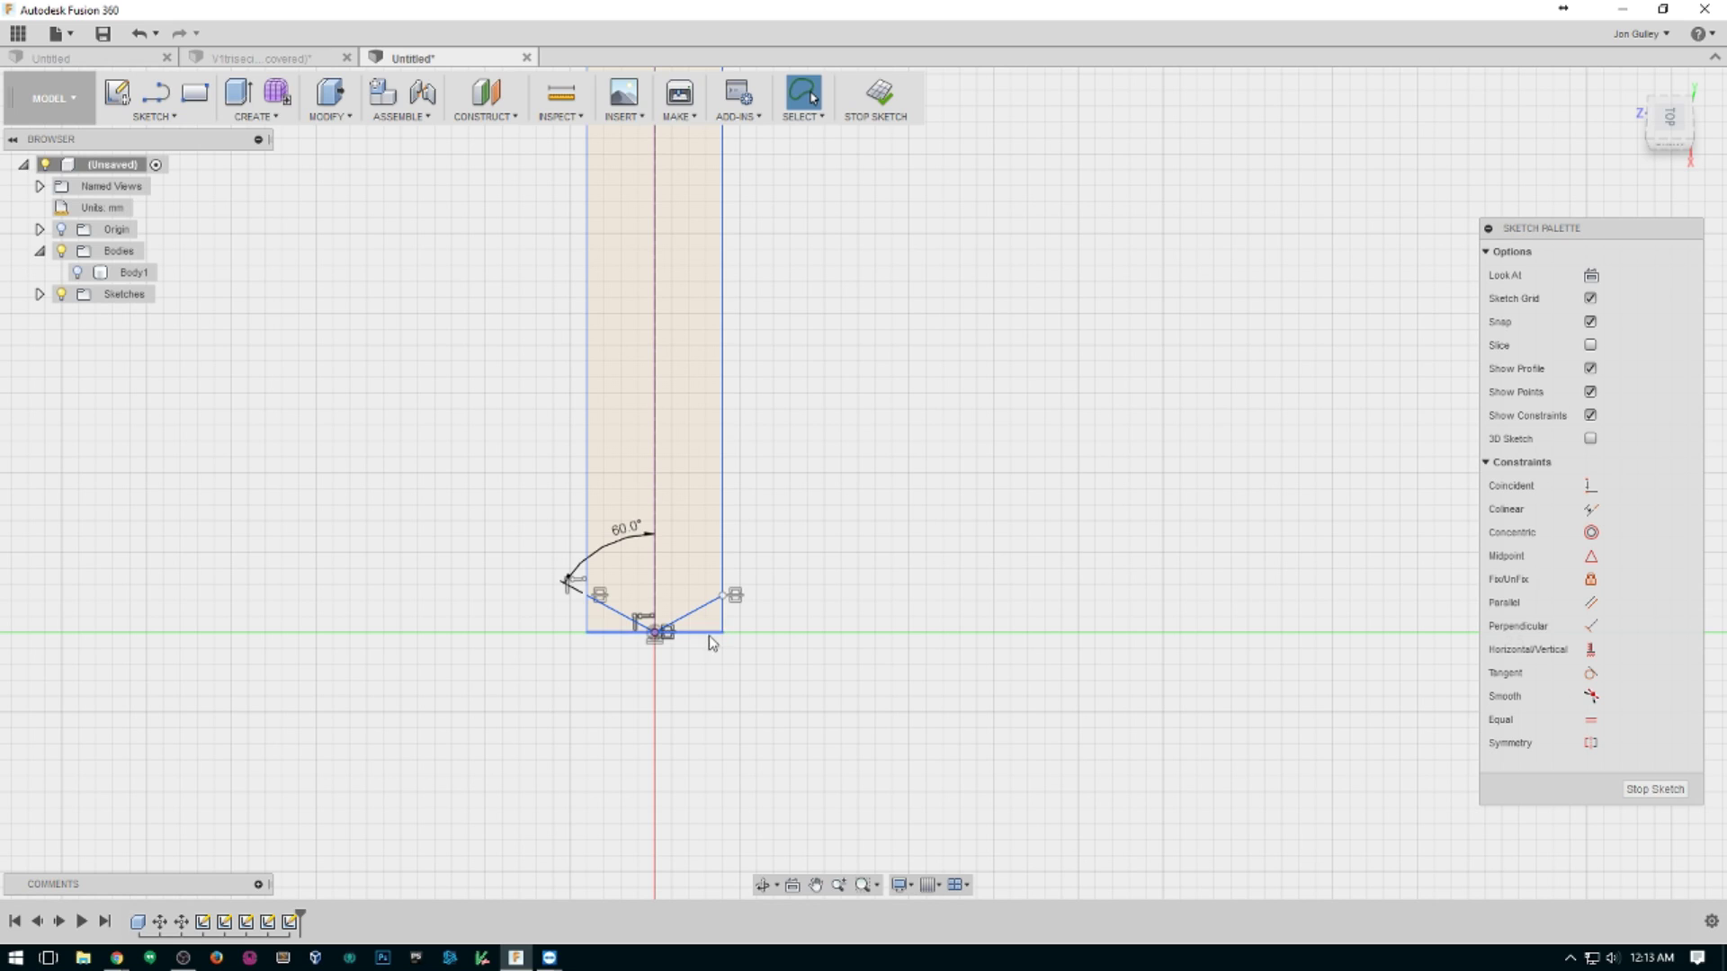
Delete the leftover flat bottom segment of the strip.
left_click(607, 632)
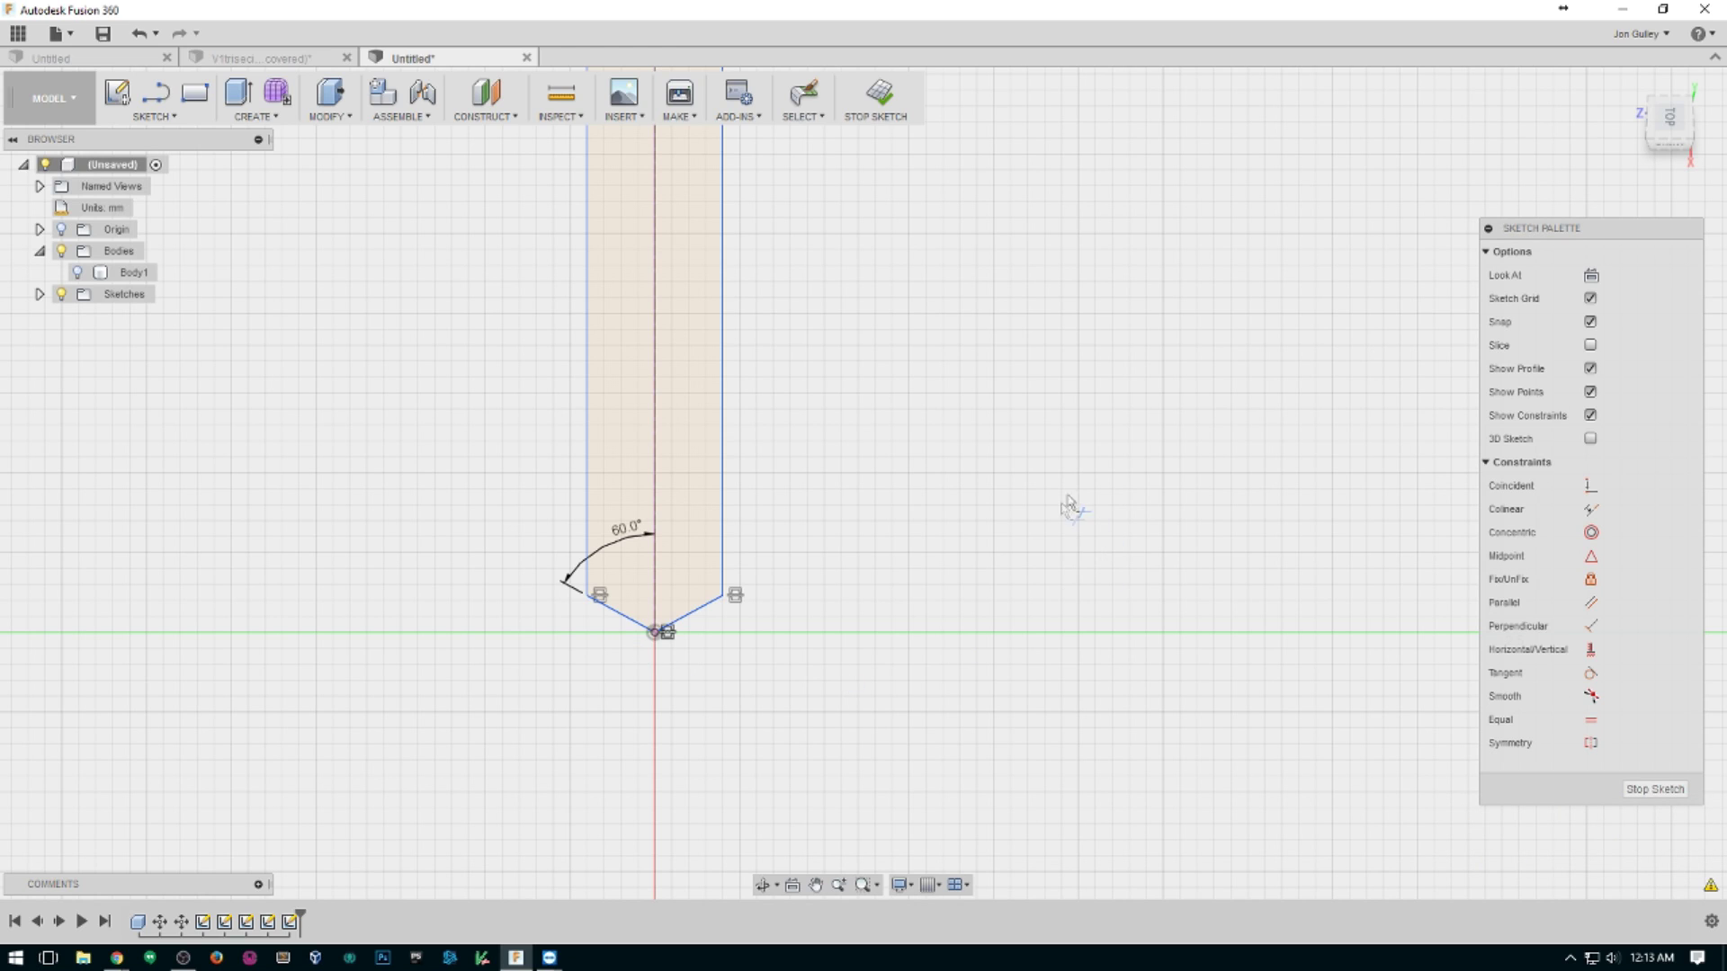
key("Escape")
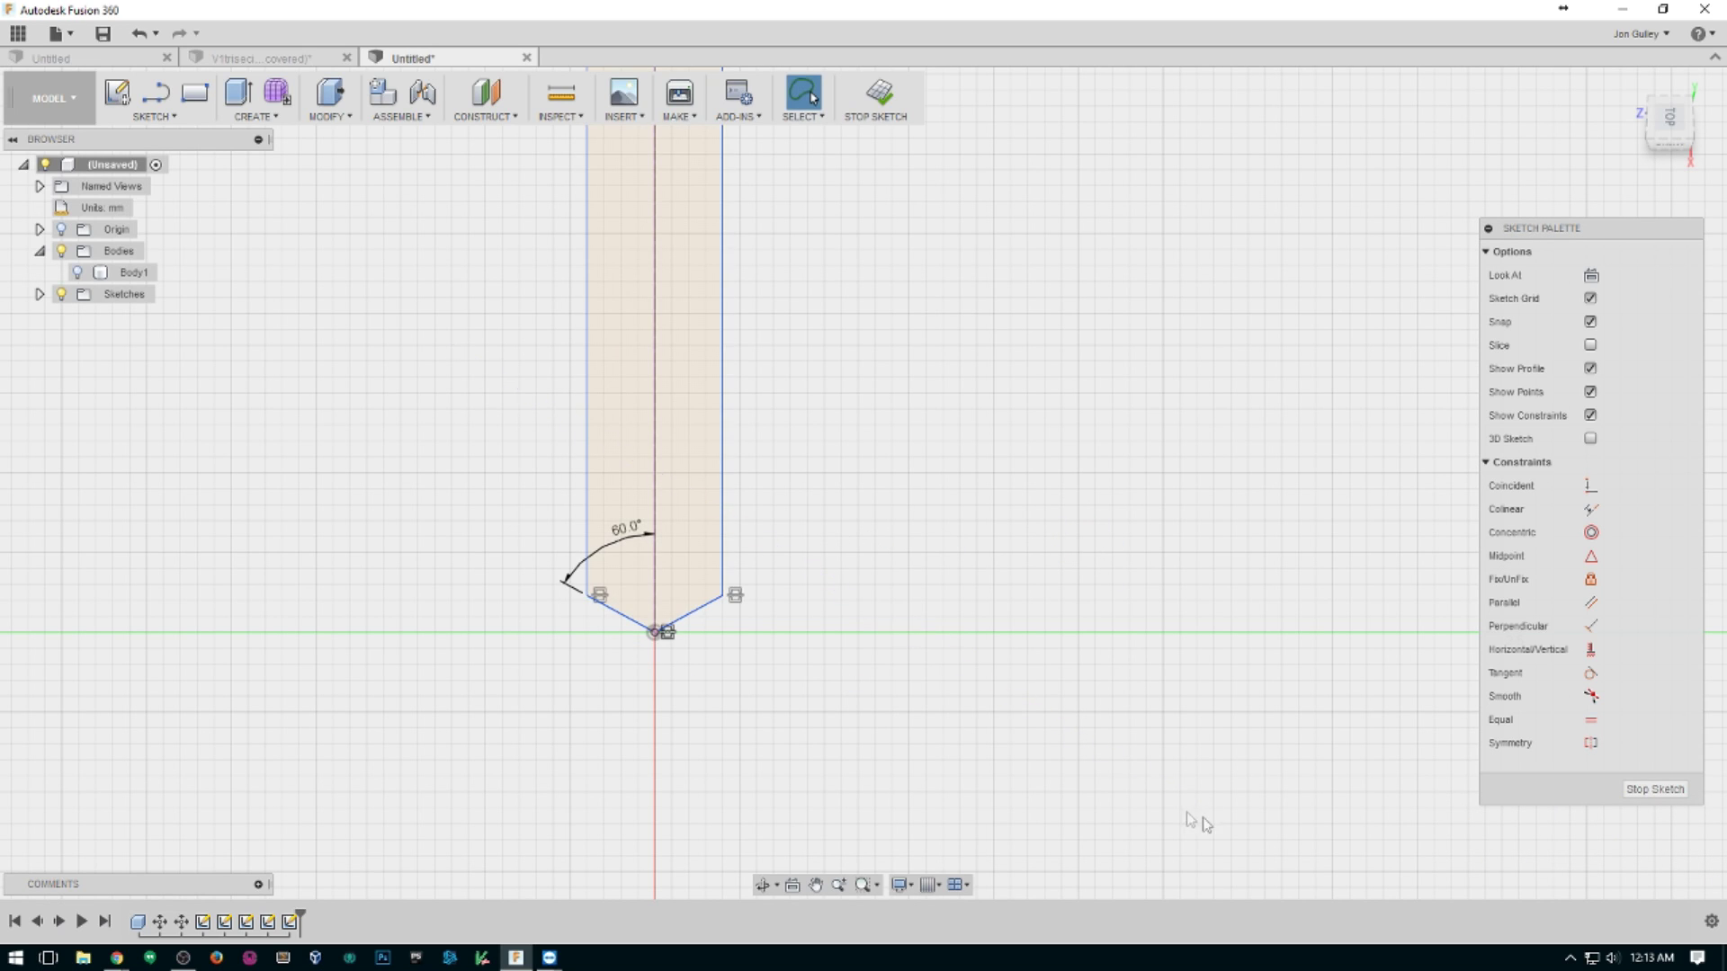
left_click(173, 117)
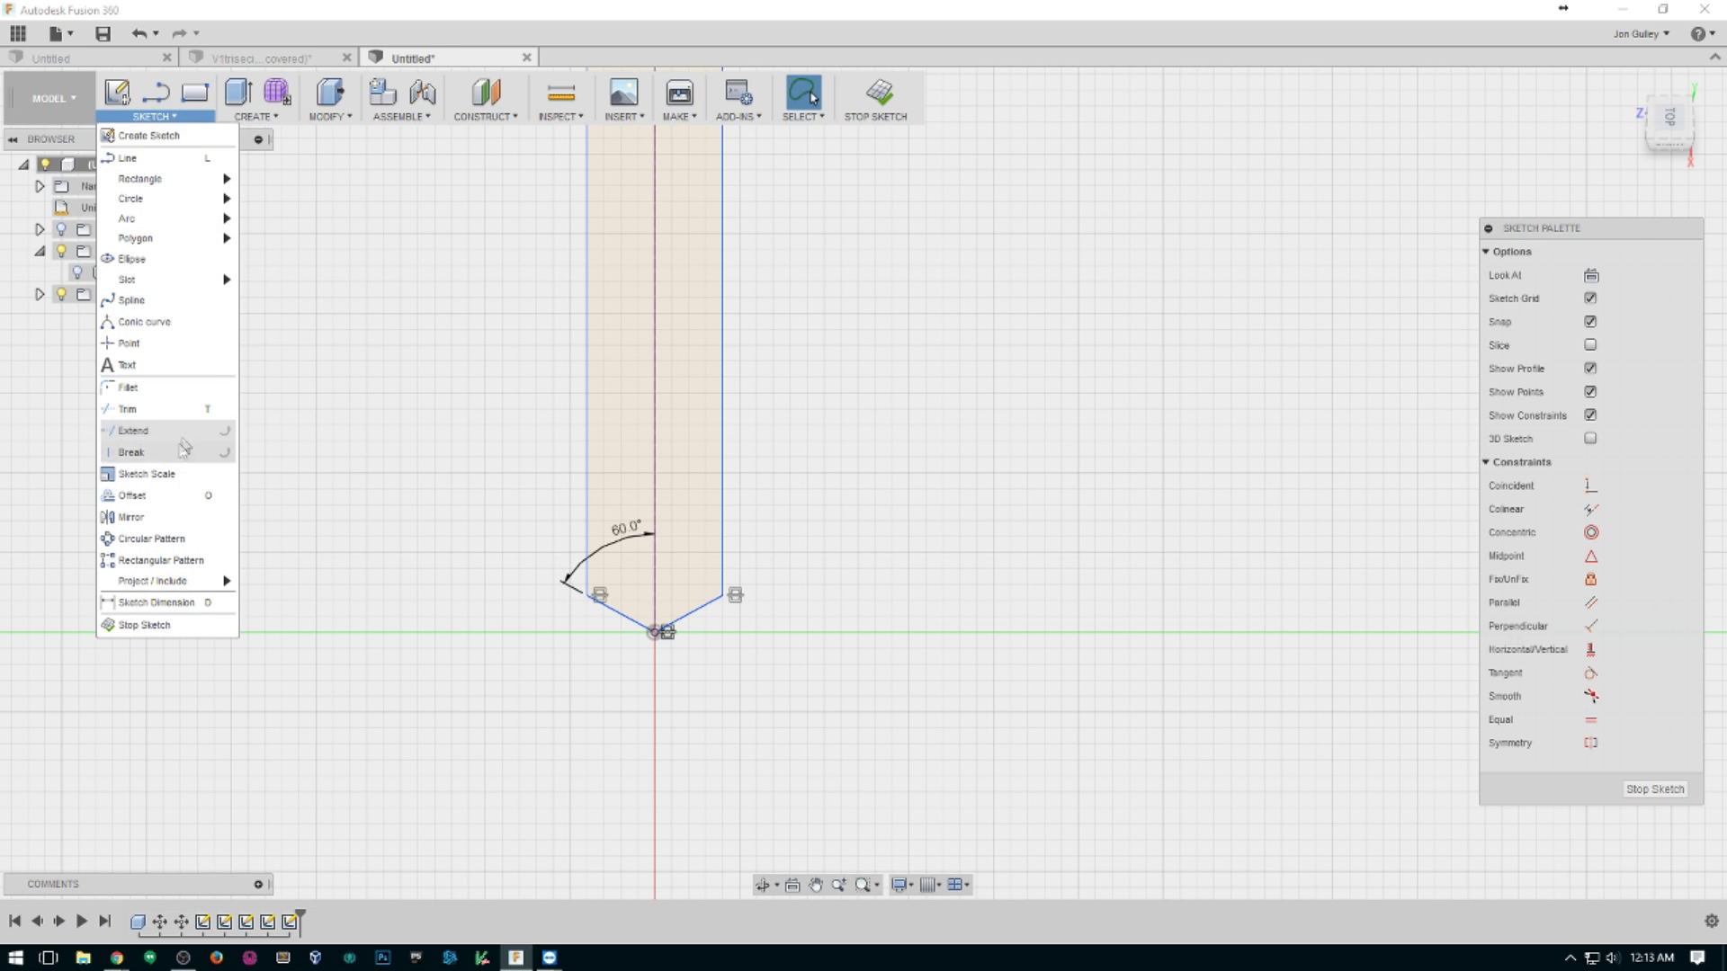
left_click(169, 542)
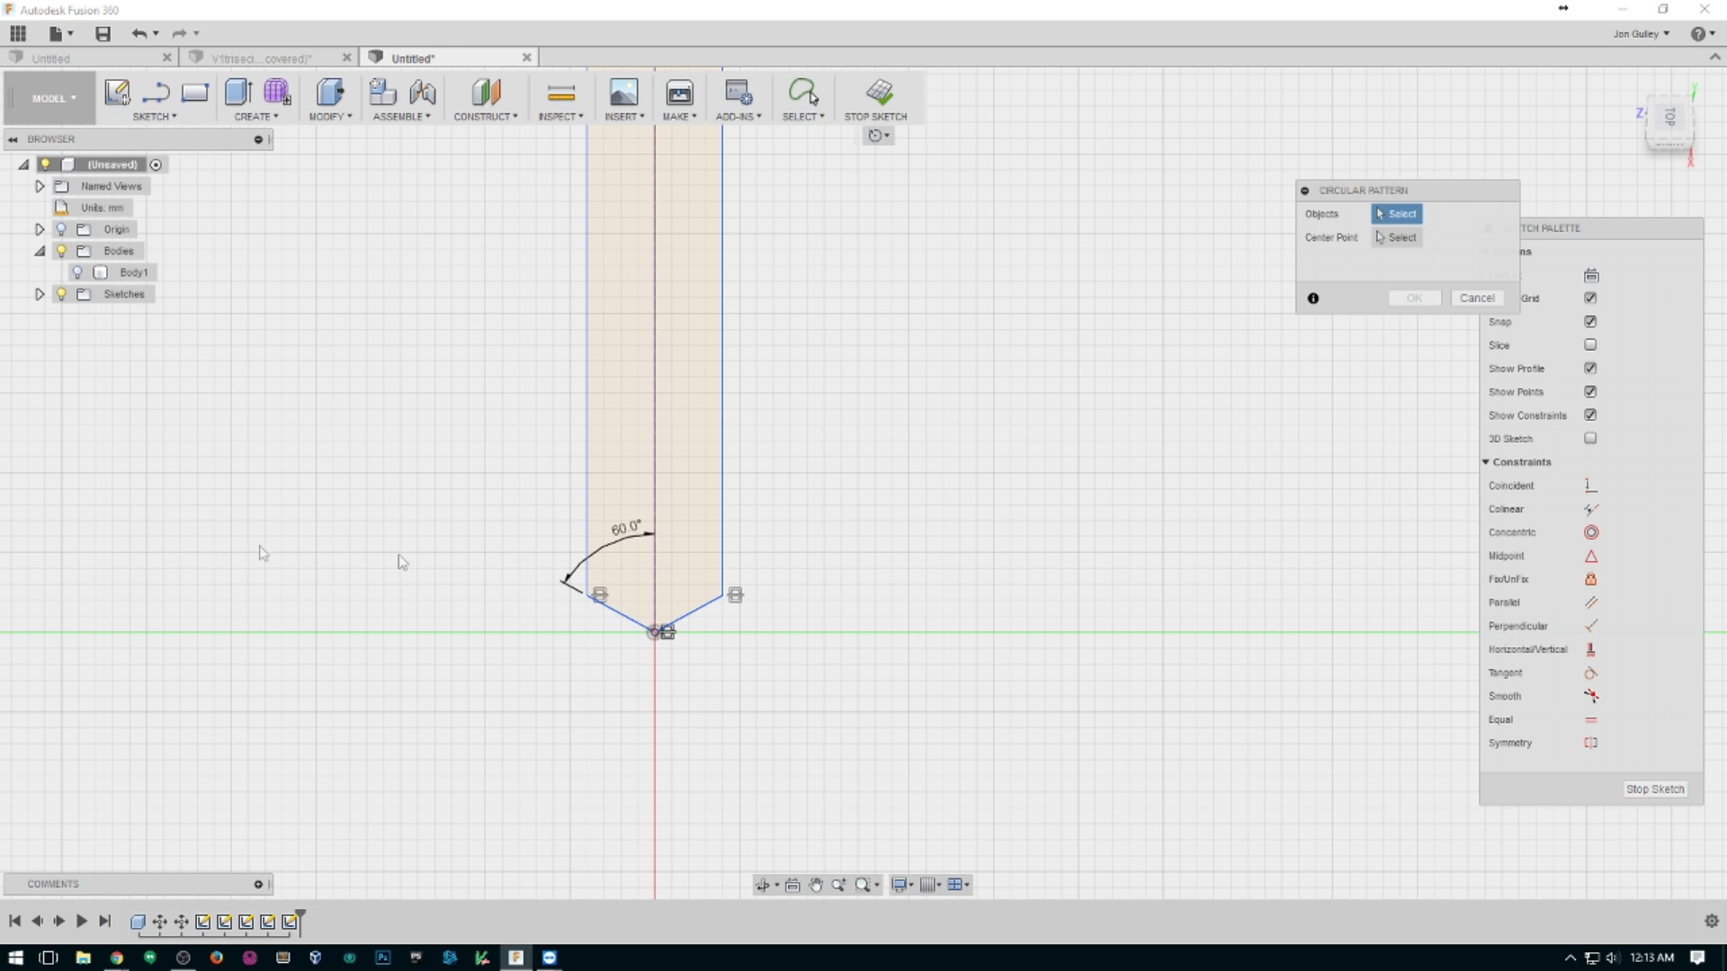
double_click(592, 504)
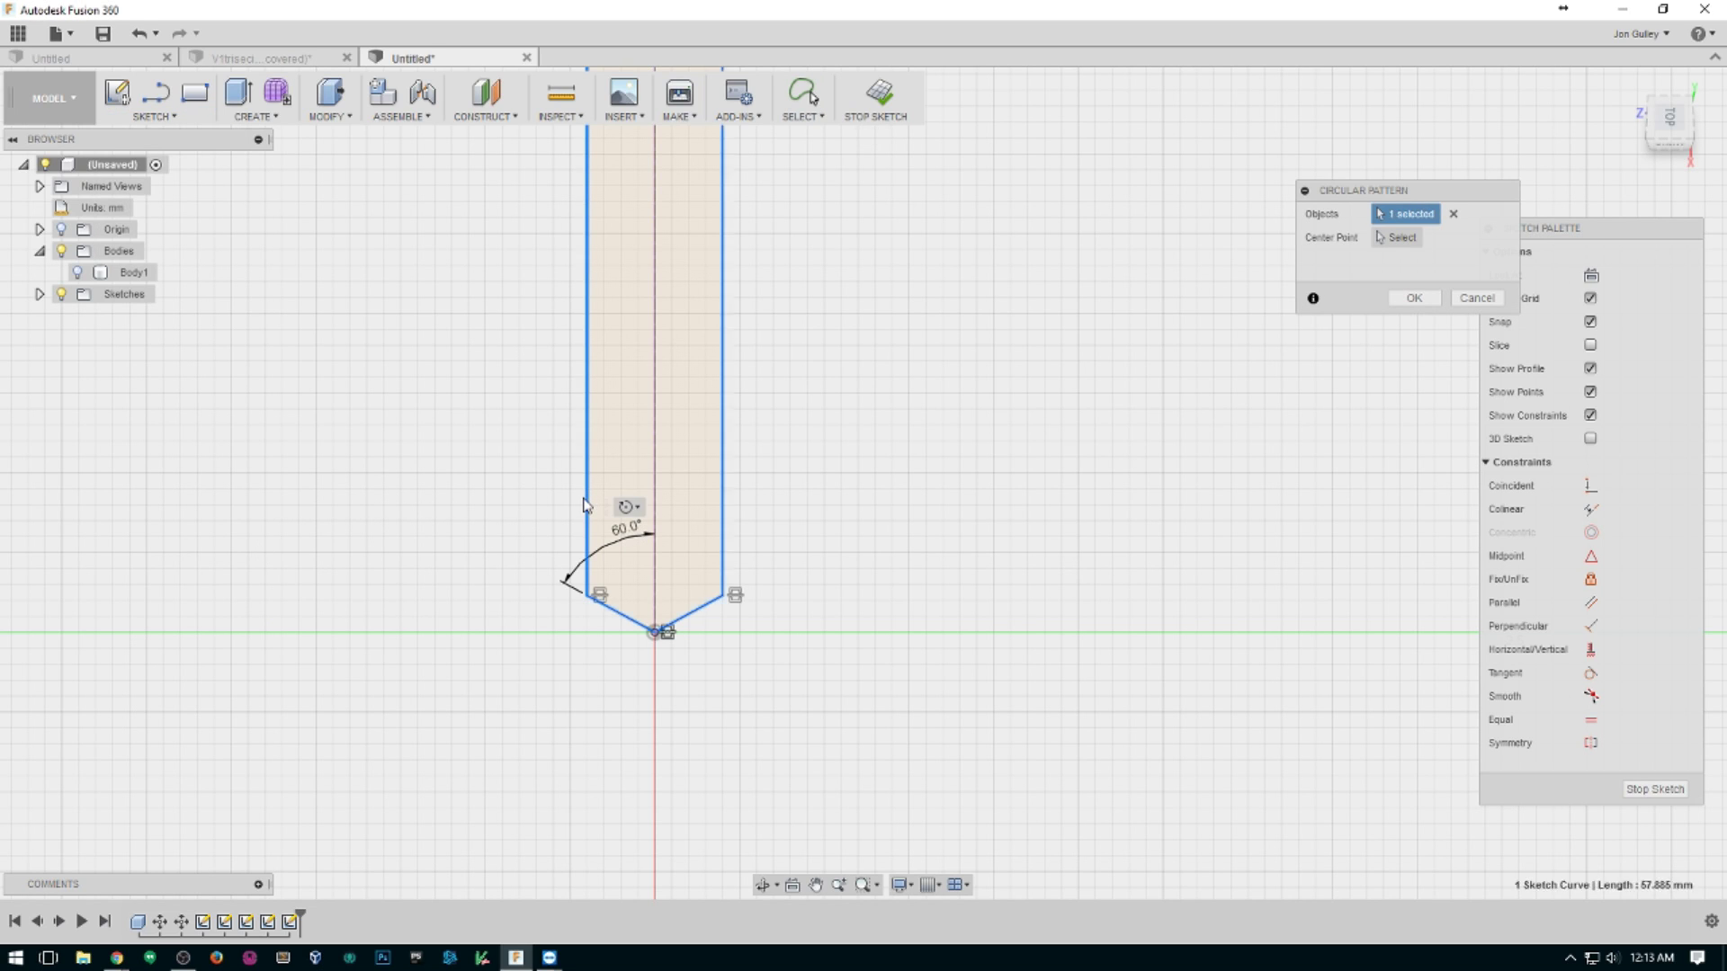
left_click(1402, 238)
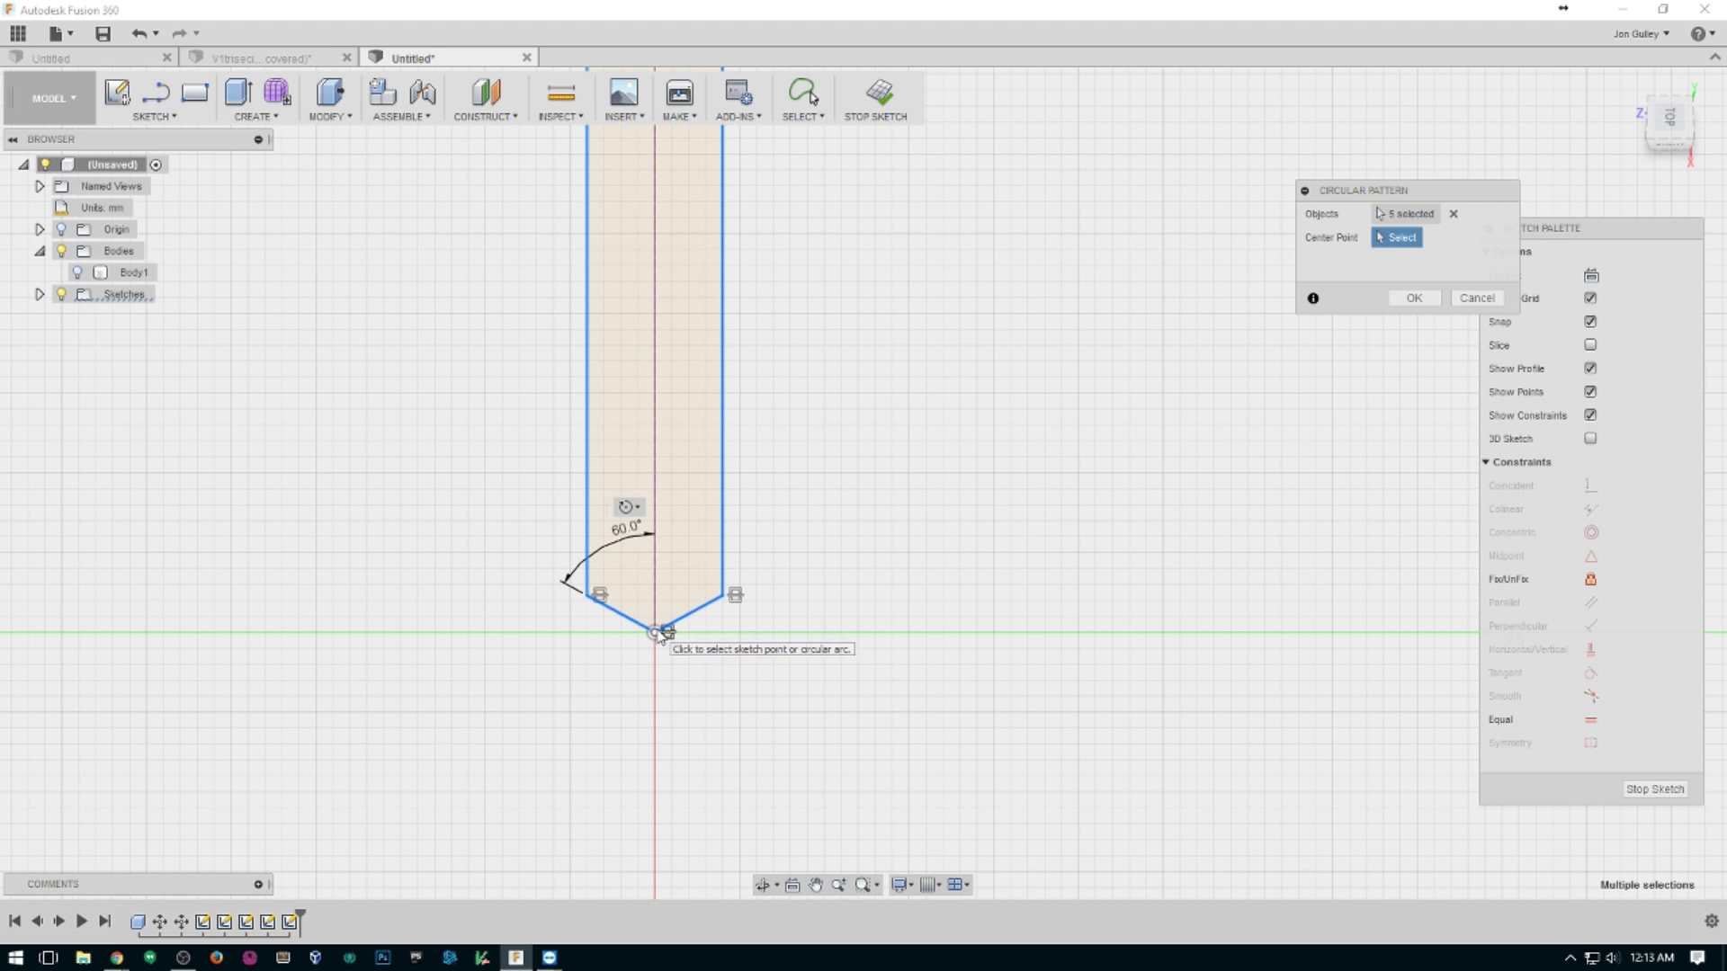
left_click(656, 632)
scroll(799, 432, "down", 3)
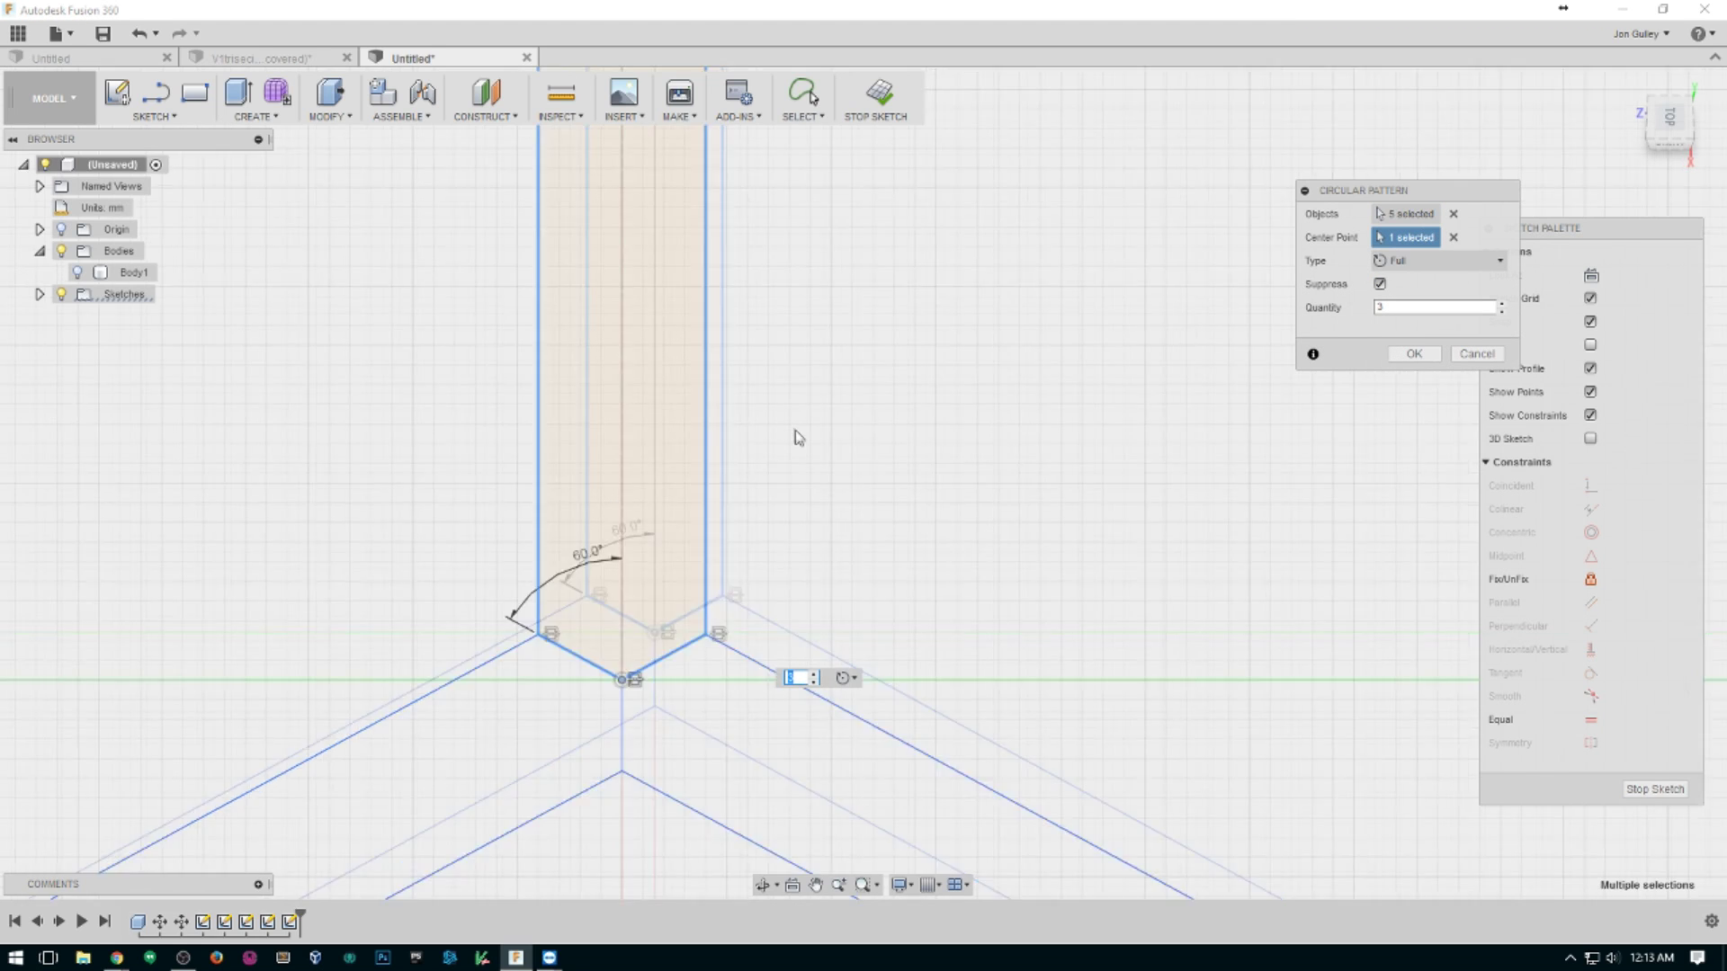
left_click(1412, 356)
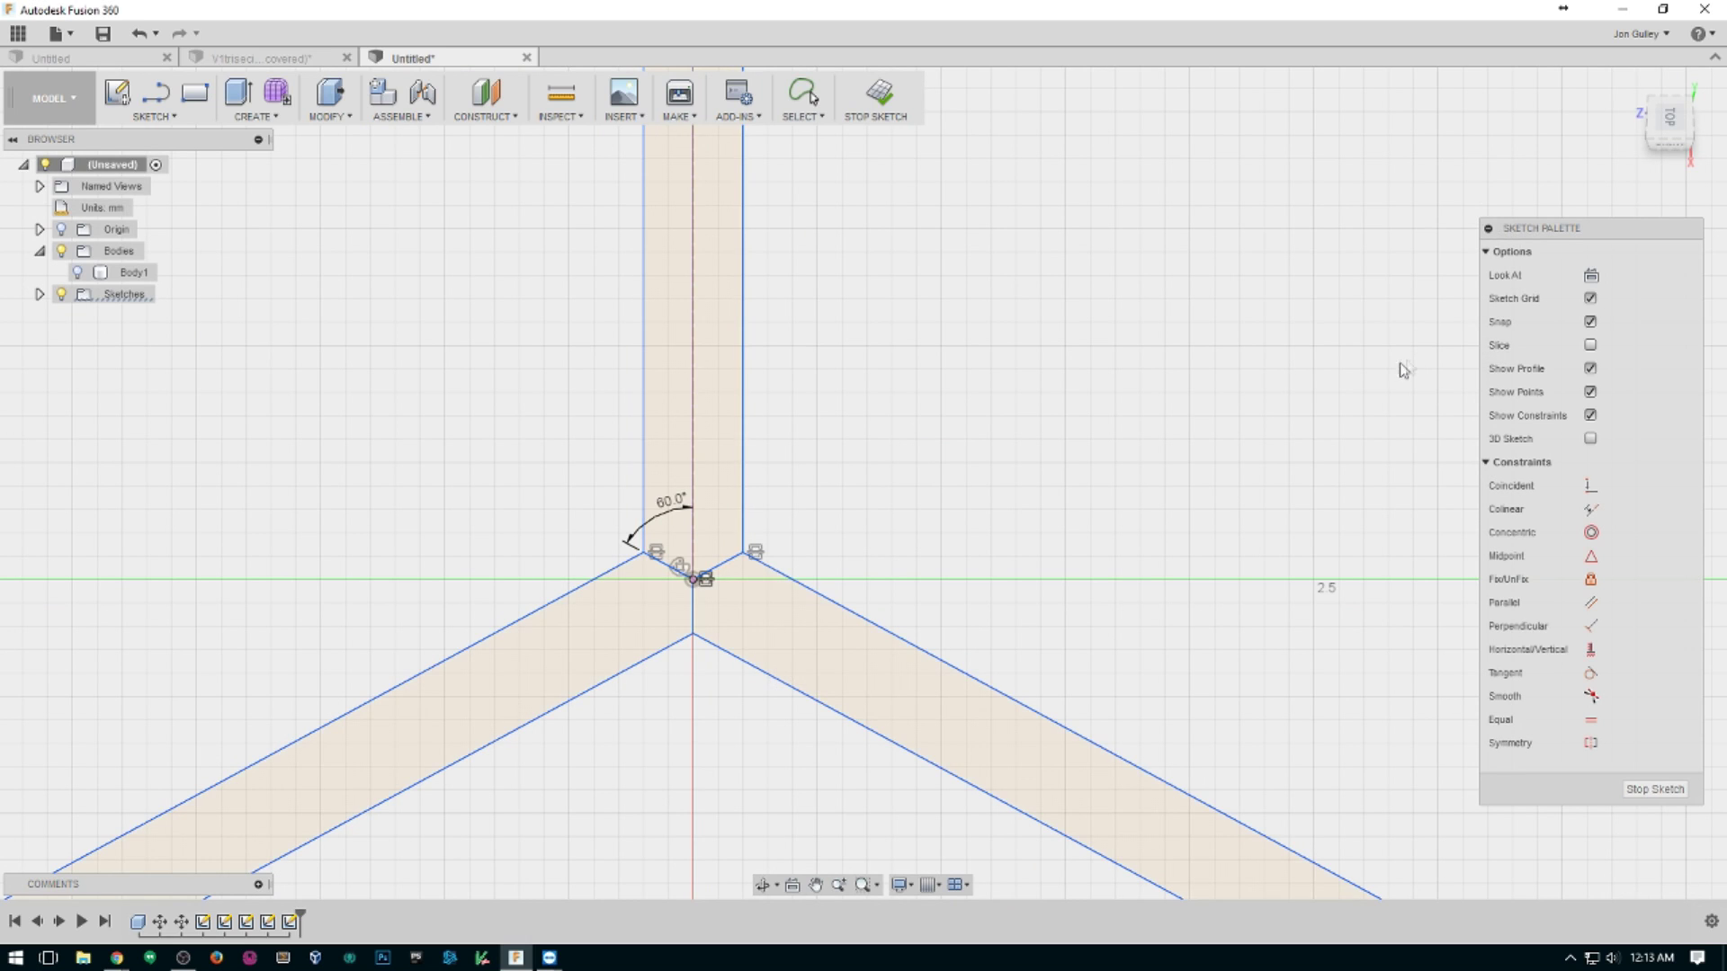
key("super")
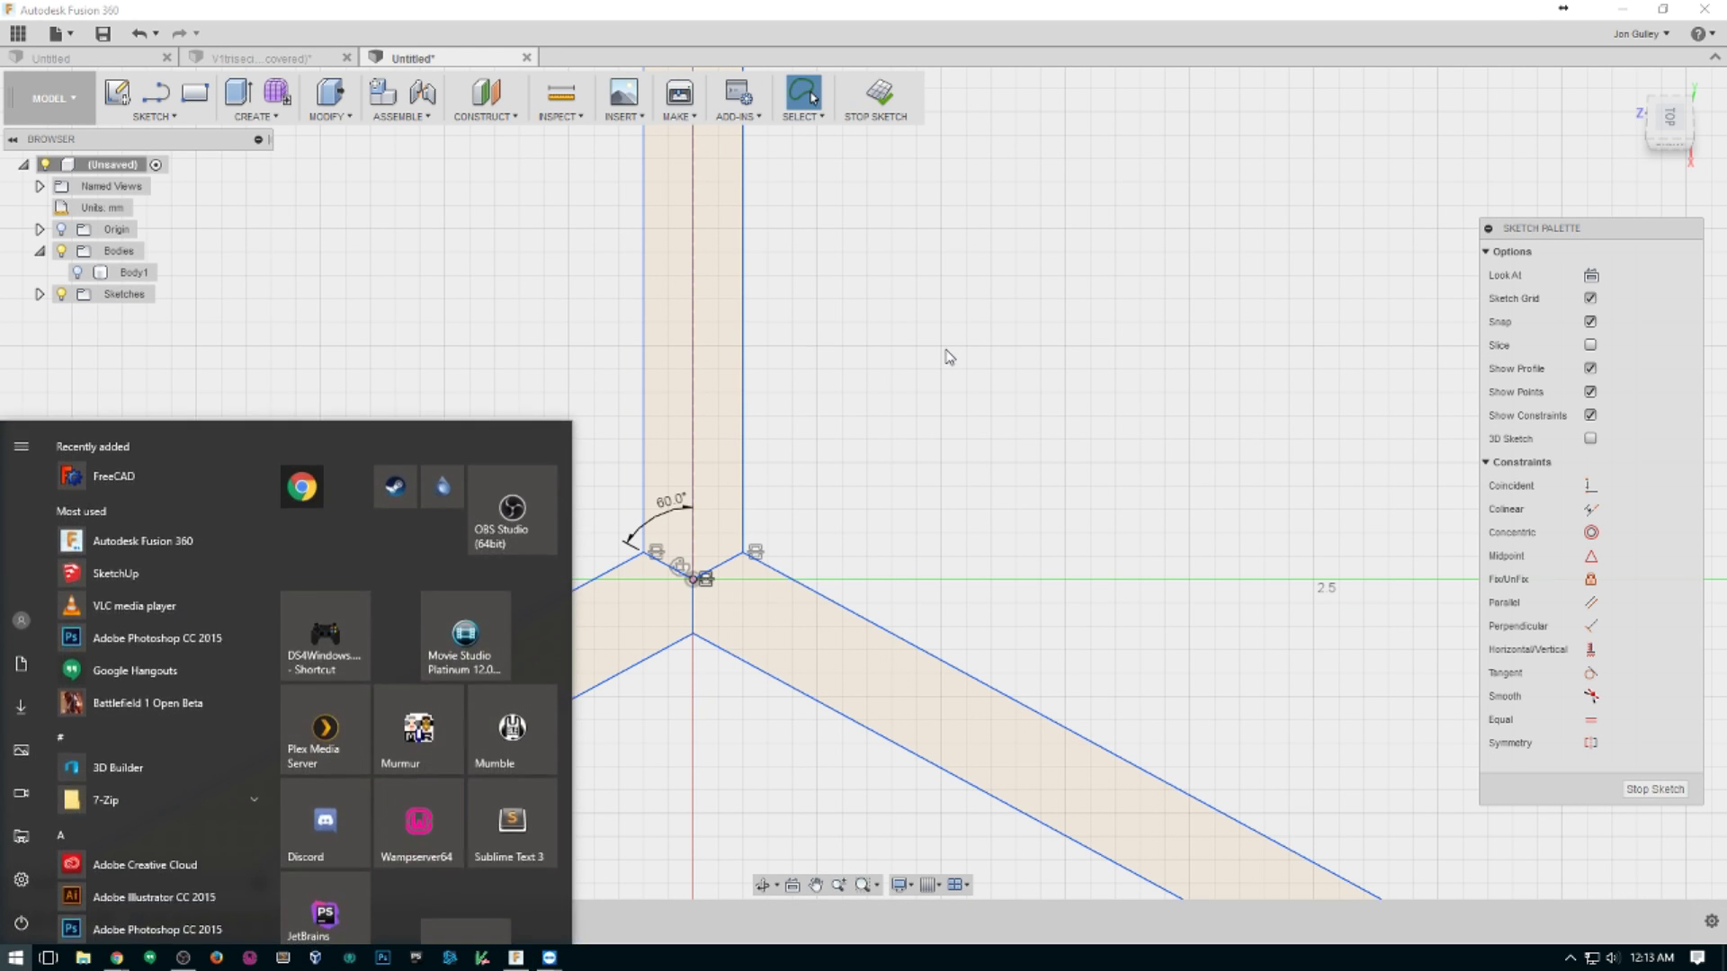
key("super")
scroll(922, 394, "up", 3)
scroll(919, 387, "down", 5)
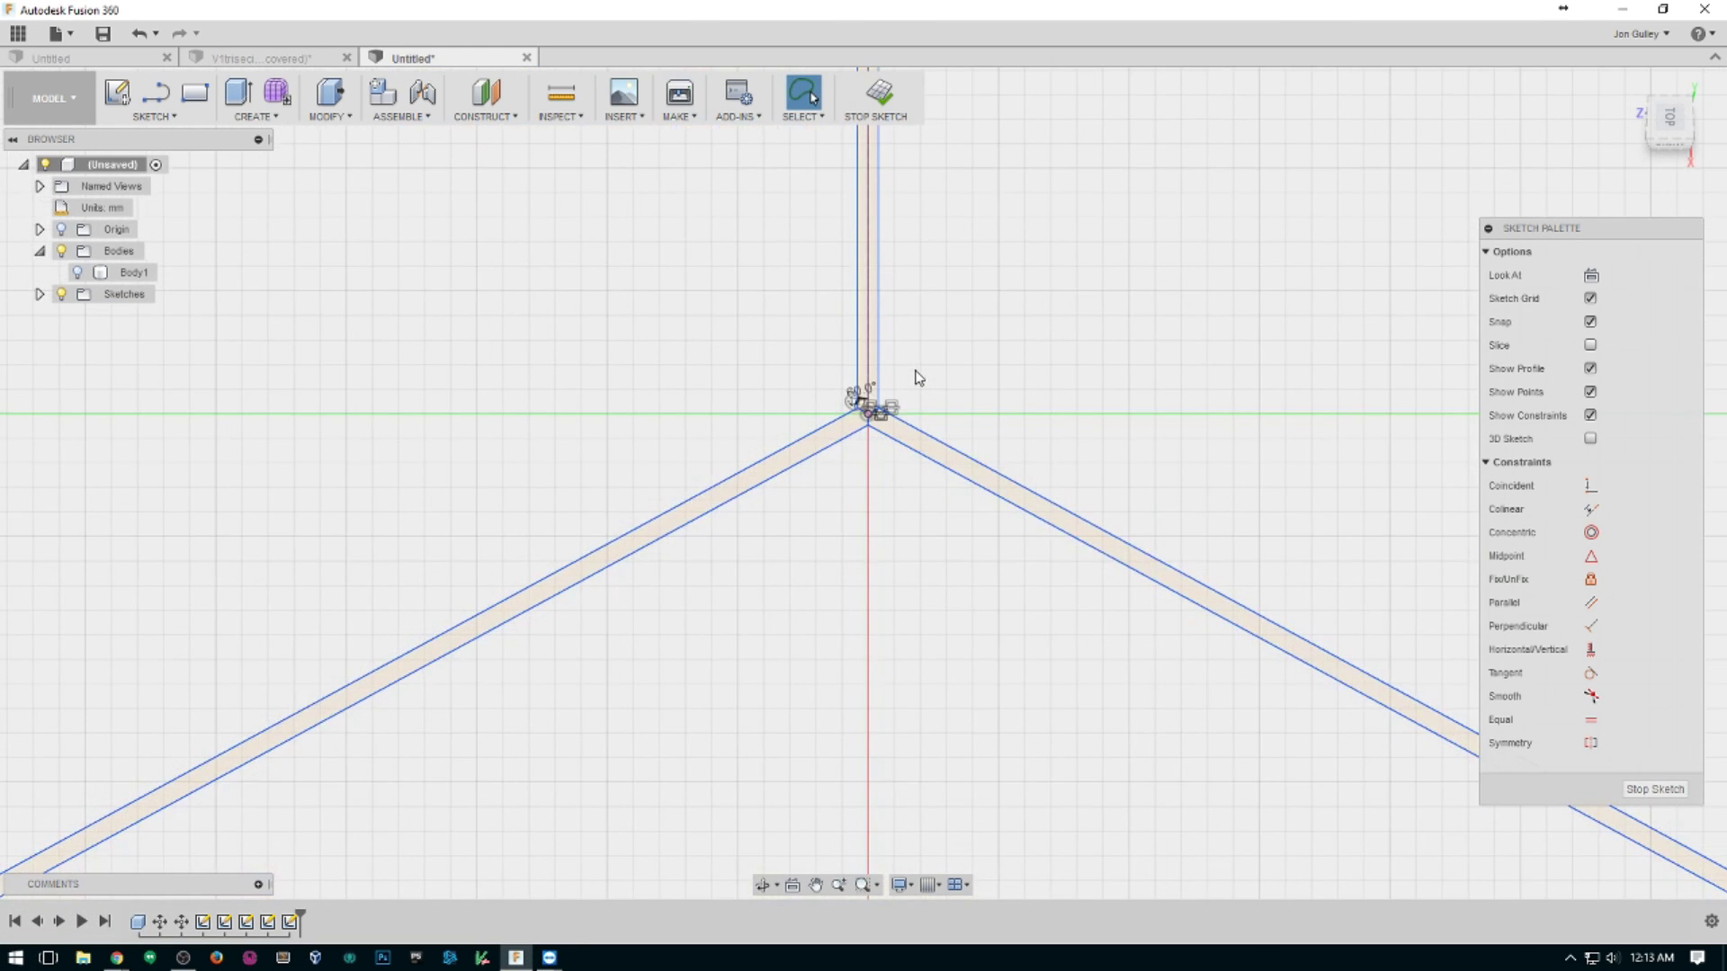
mouse_move(1025, 358)
middle_mouse_down()
mouse_move(860, 409)
mouse_move(921, 293)
mouse_move(940, 535)
middle_mouse_up()
scroll(860, 405, "down", 3)
scroll(914, 389, "down", 2)
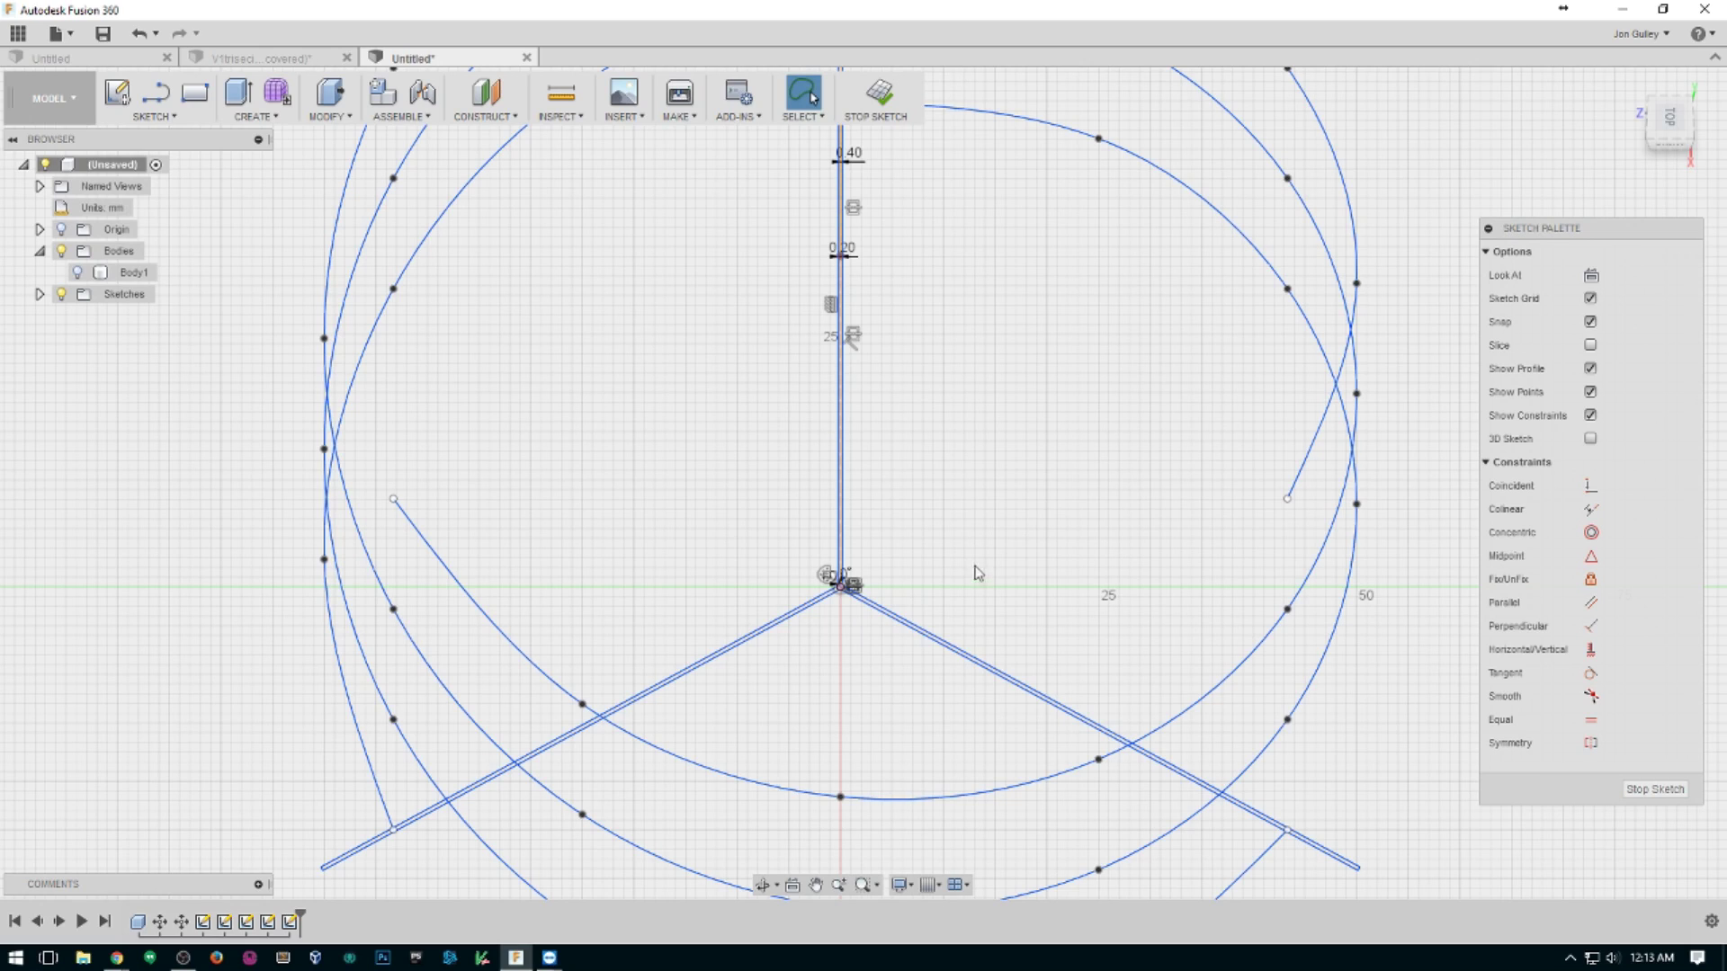
Pan and orbit to a tilted 3D view of the three strip arms under the helices.
middle_click_drag(1060, 580, 1137, 404)
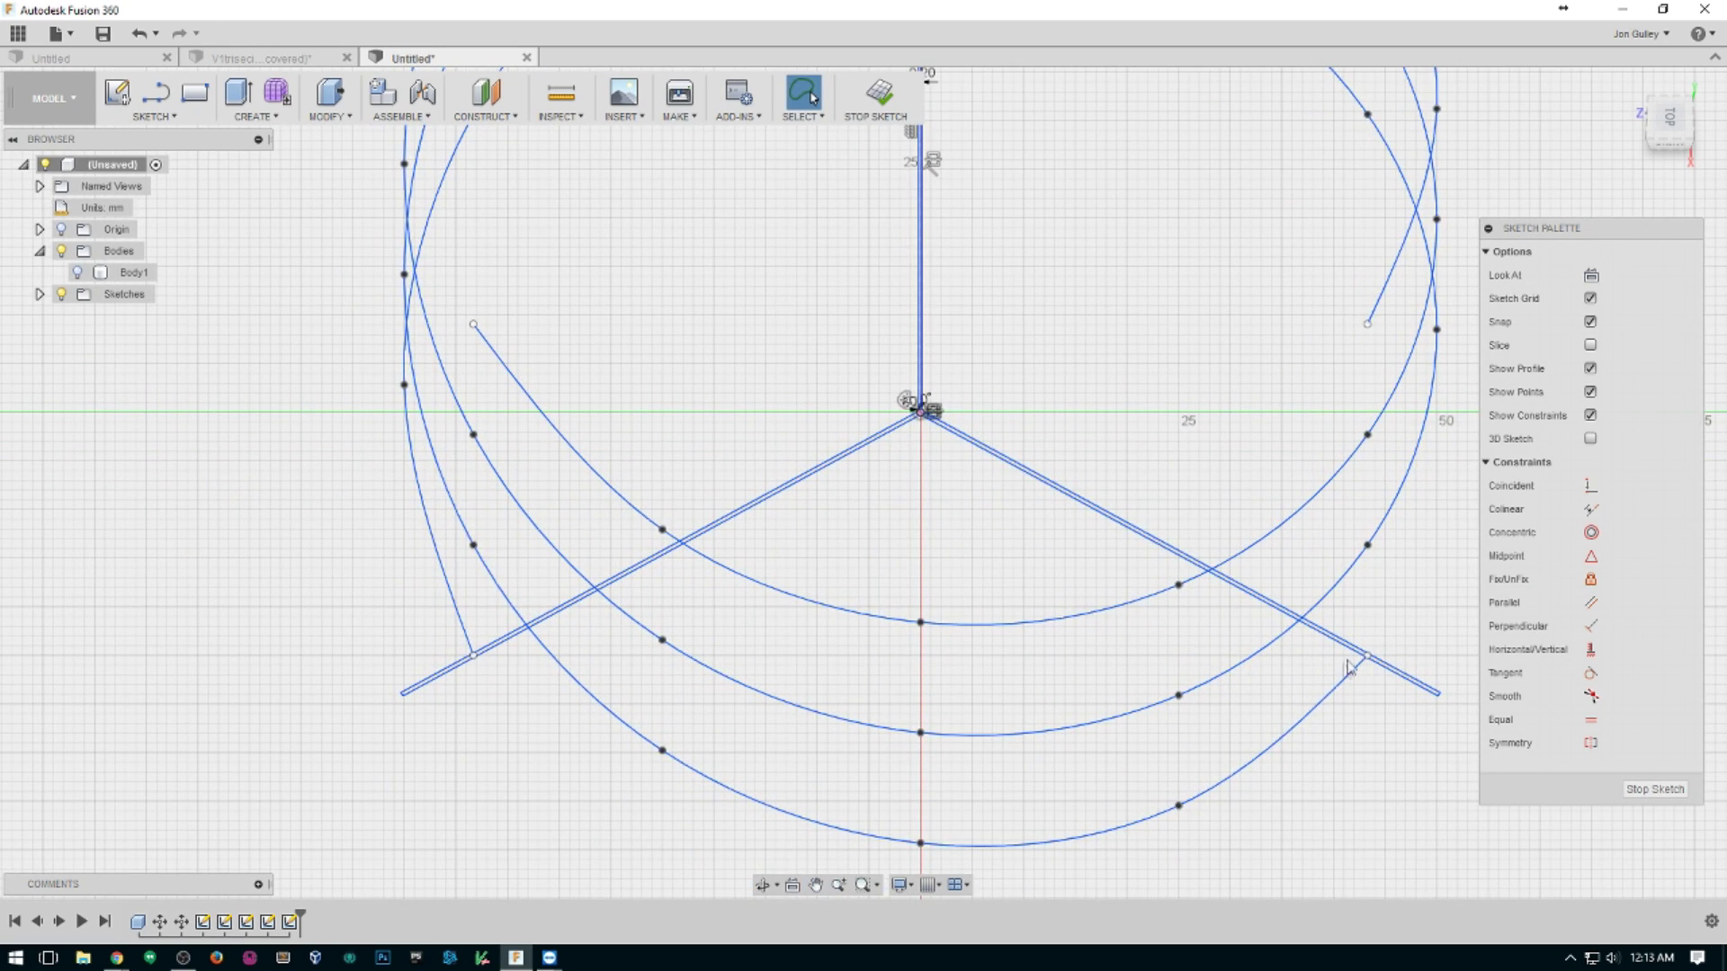
middle_click_drag(1156, 424, 1174, 692)
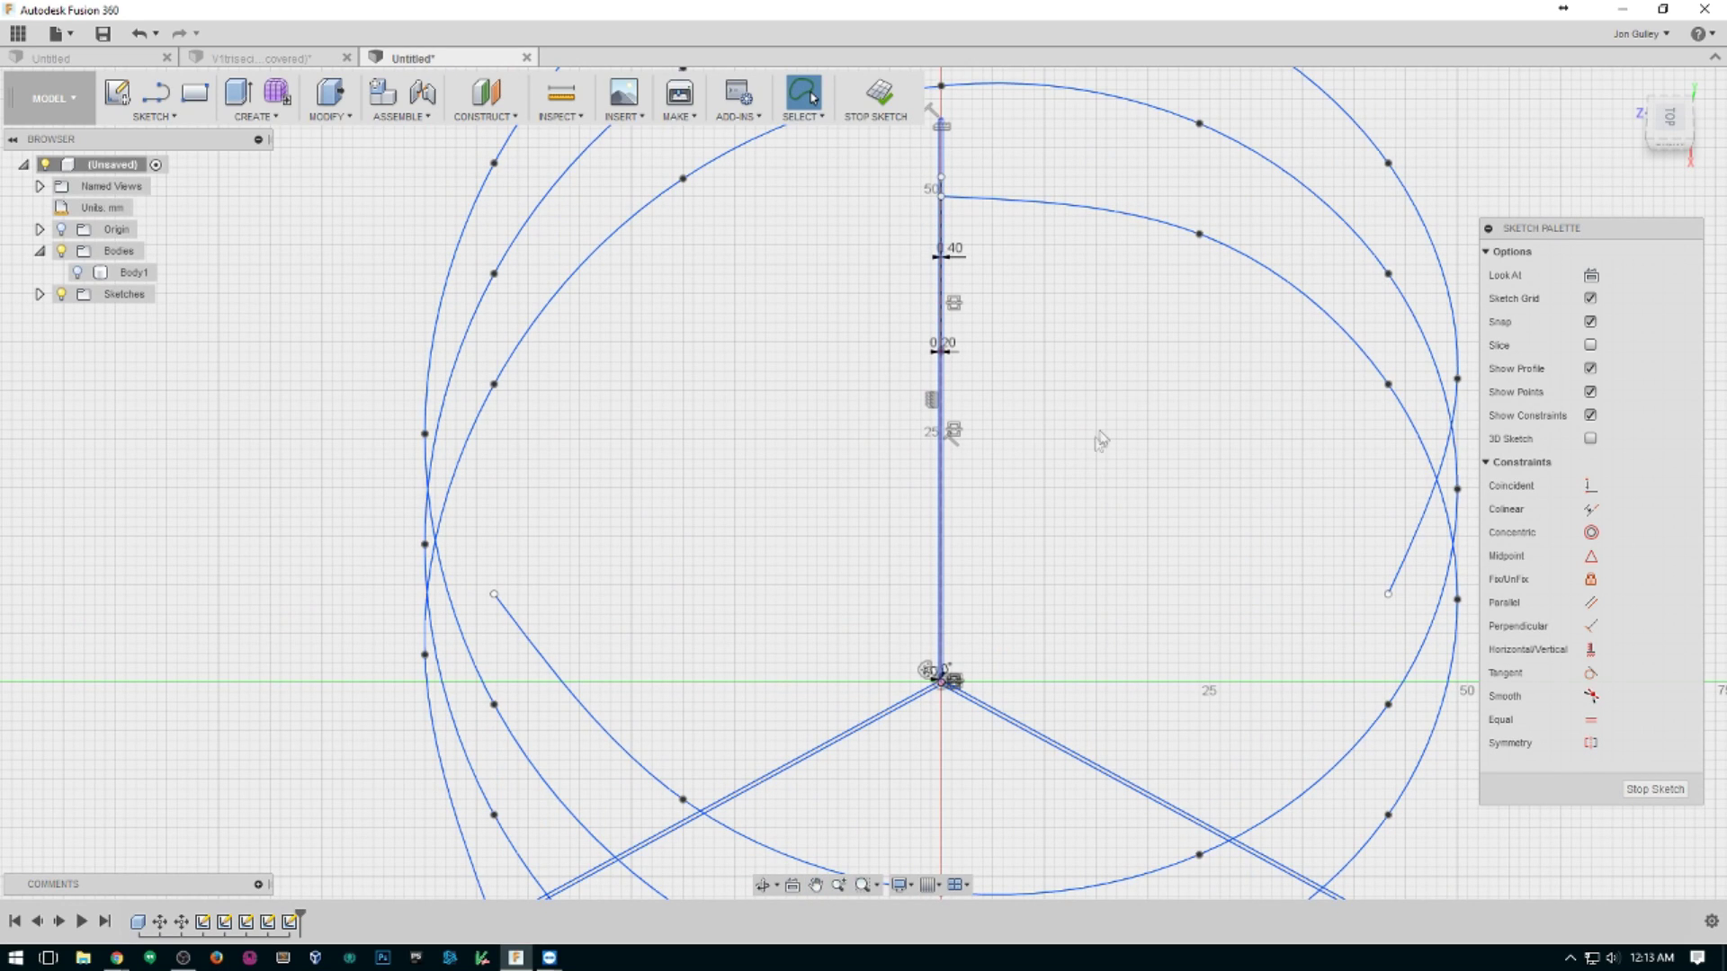
scroll(1095, 512, "down", 1)
middle_click_drag(1095, 512, 1139, 385)
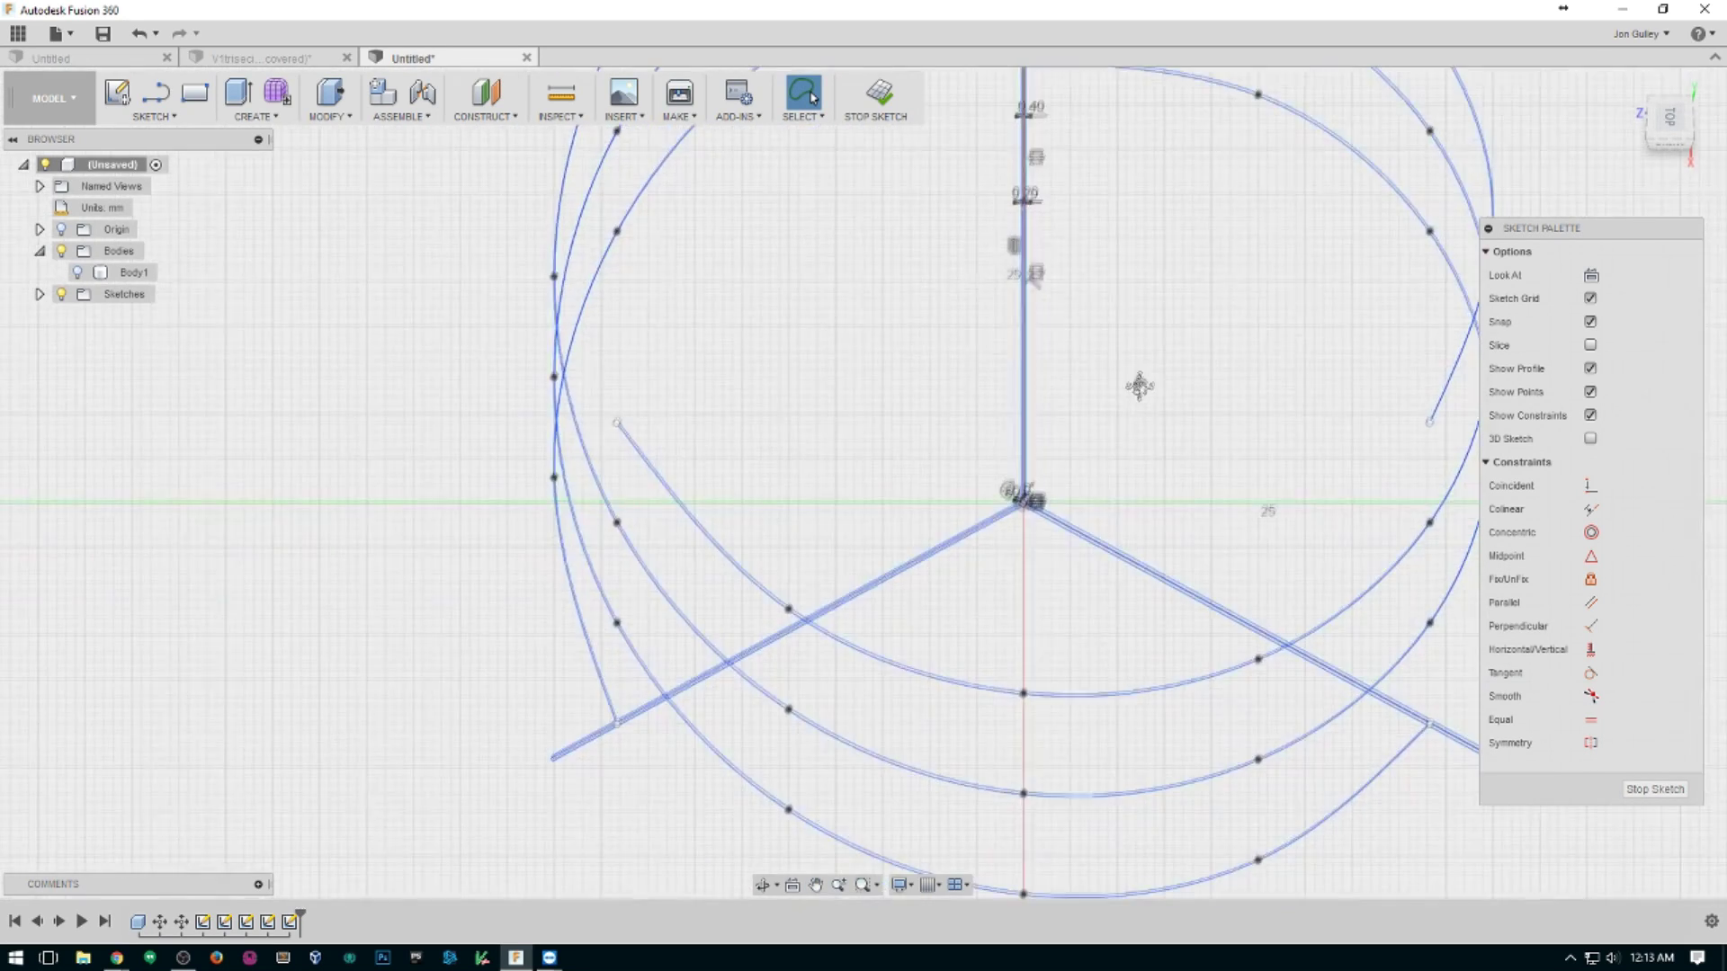
mouse_move(1097, 454)
middle_mouse_down("shift")
mouse_move(1118, 369)
mouse_move(1196, 359)
mouse_move(999, 355)
mouse_move(998, 393)
mouse_move(1154, 393)
mouse_move(1044, 339)
mouse_move(1068, 320)
middle_mouse_up("shift")
key("Escape")
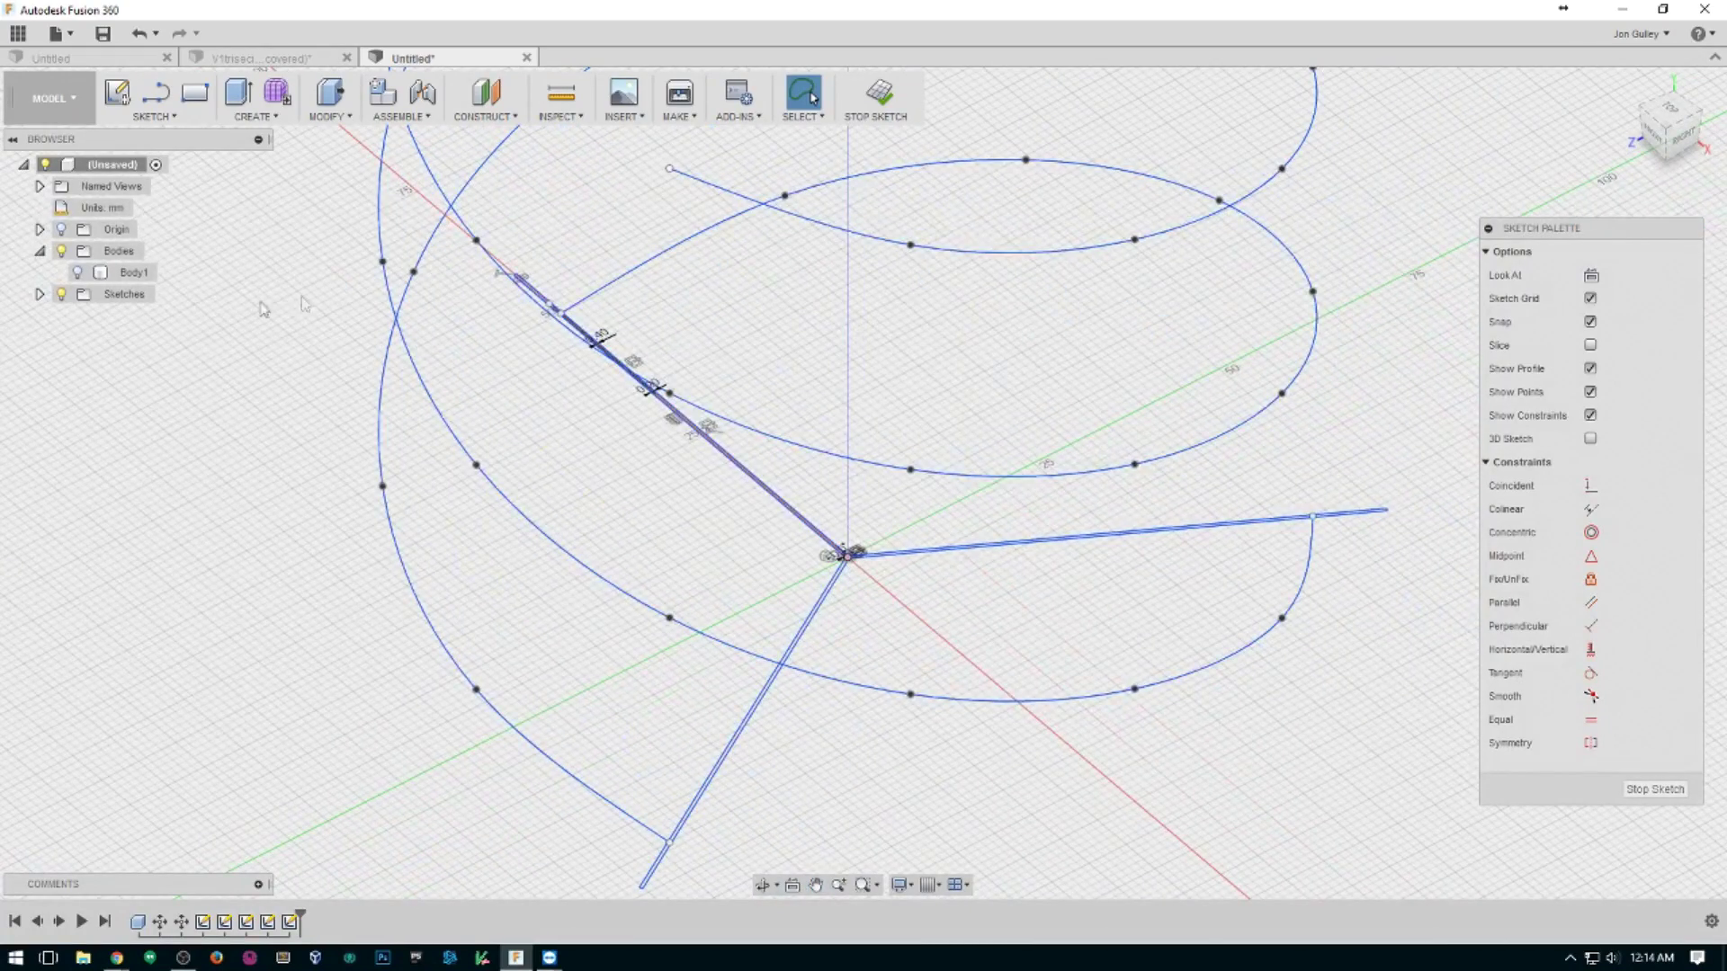
Unhide Body1 and sweep an arm profile along the vertical line with a helix rail into new Body2.
left_click(78, 273)
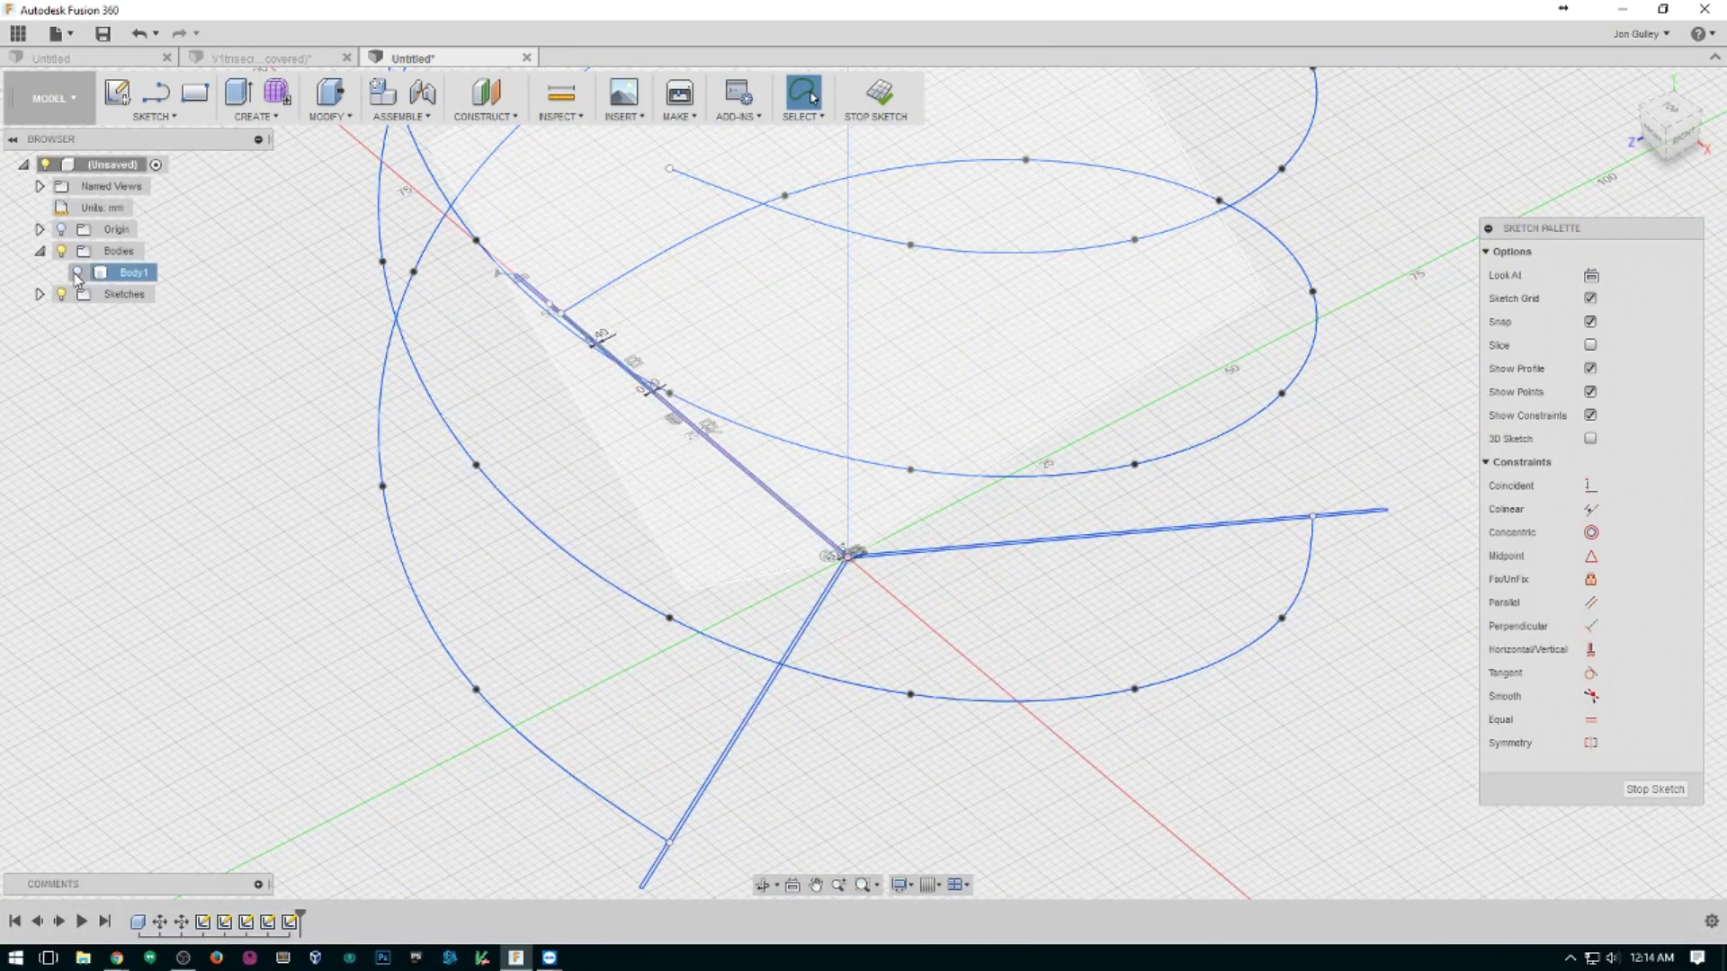
left_click(77, 274)
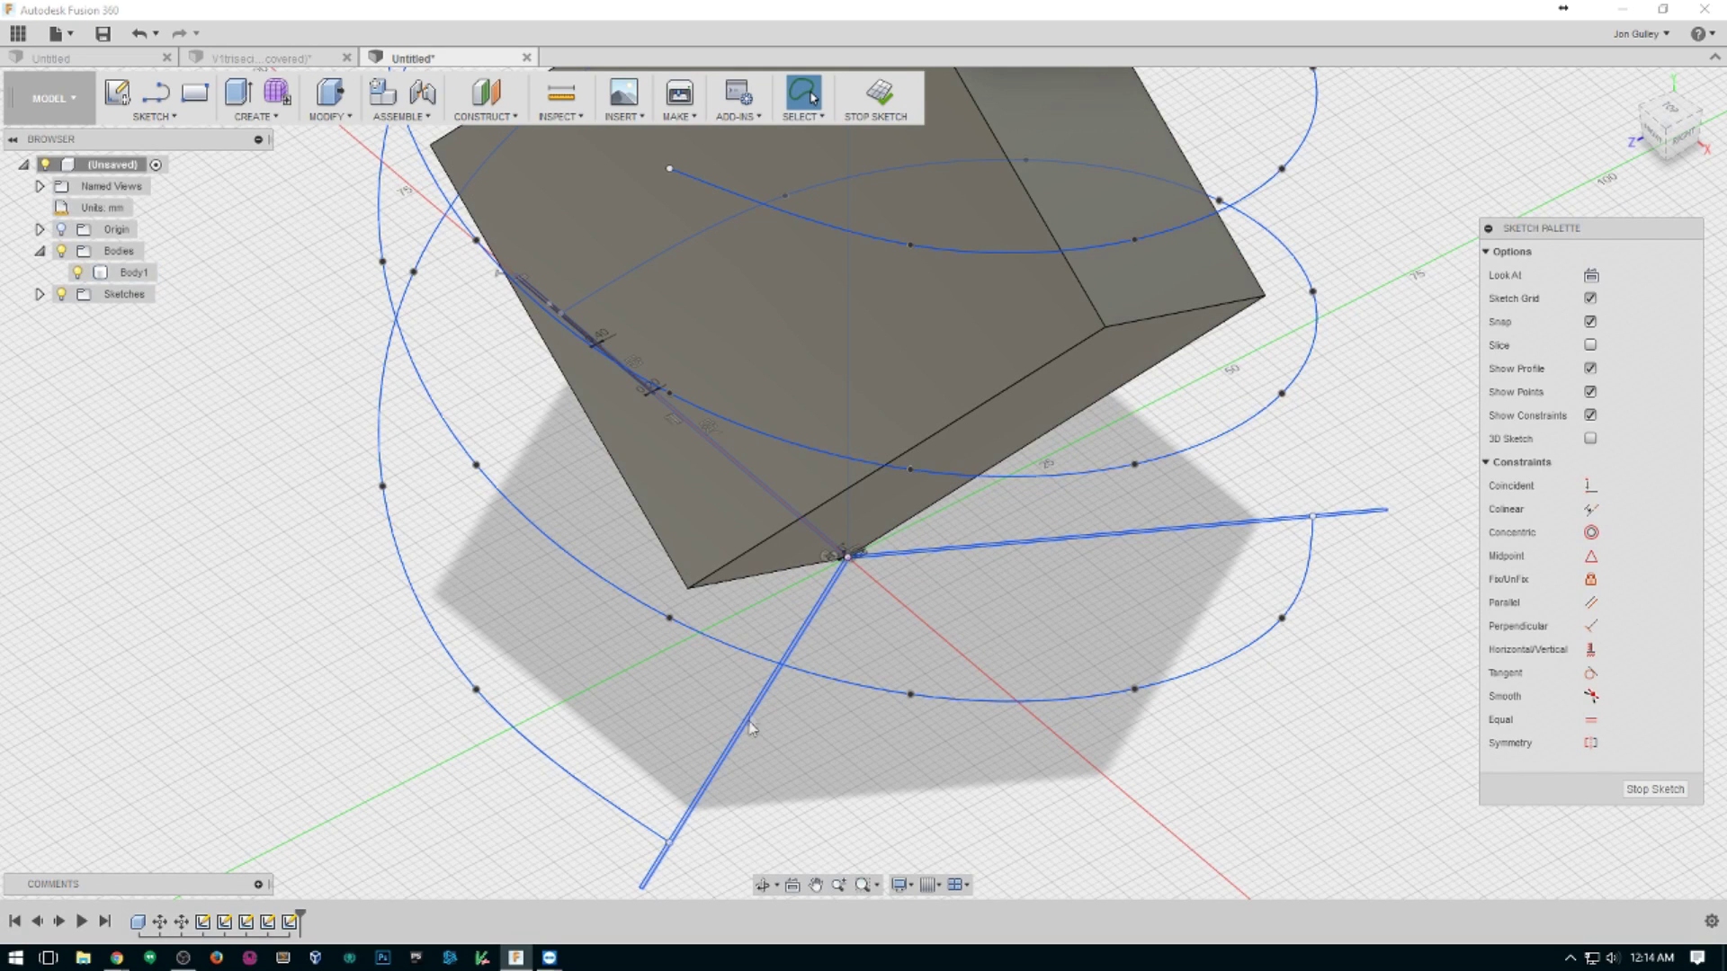
left_click(274, 122)
left_click(306, 192)
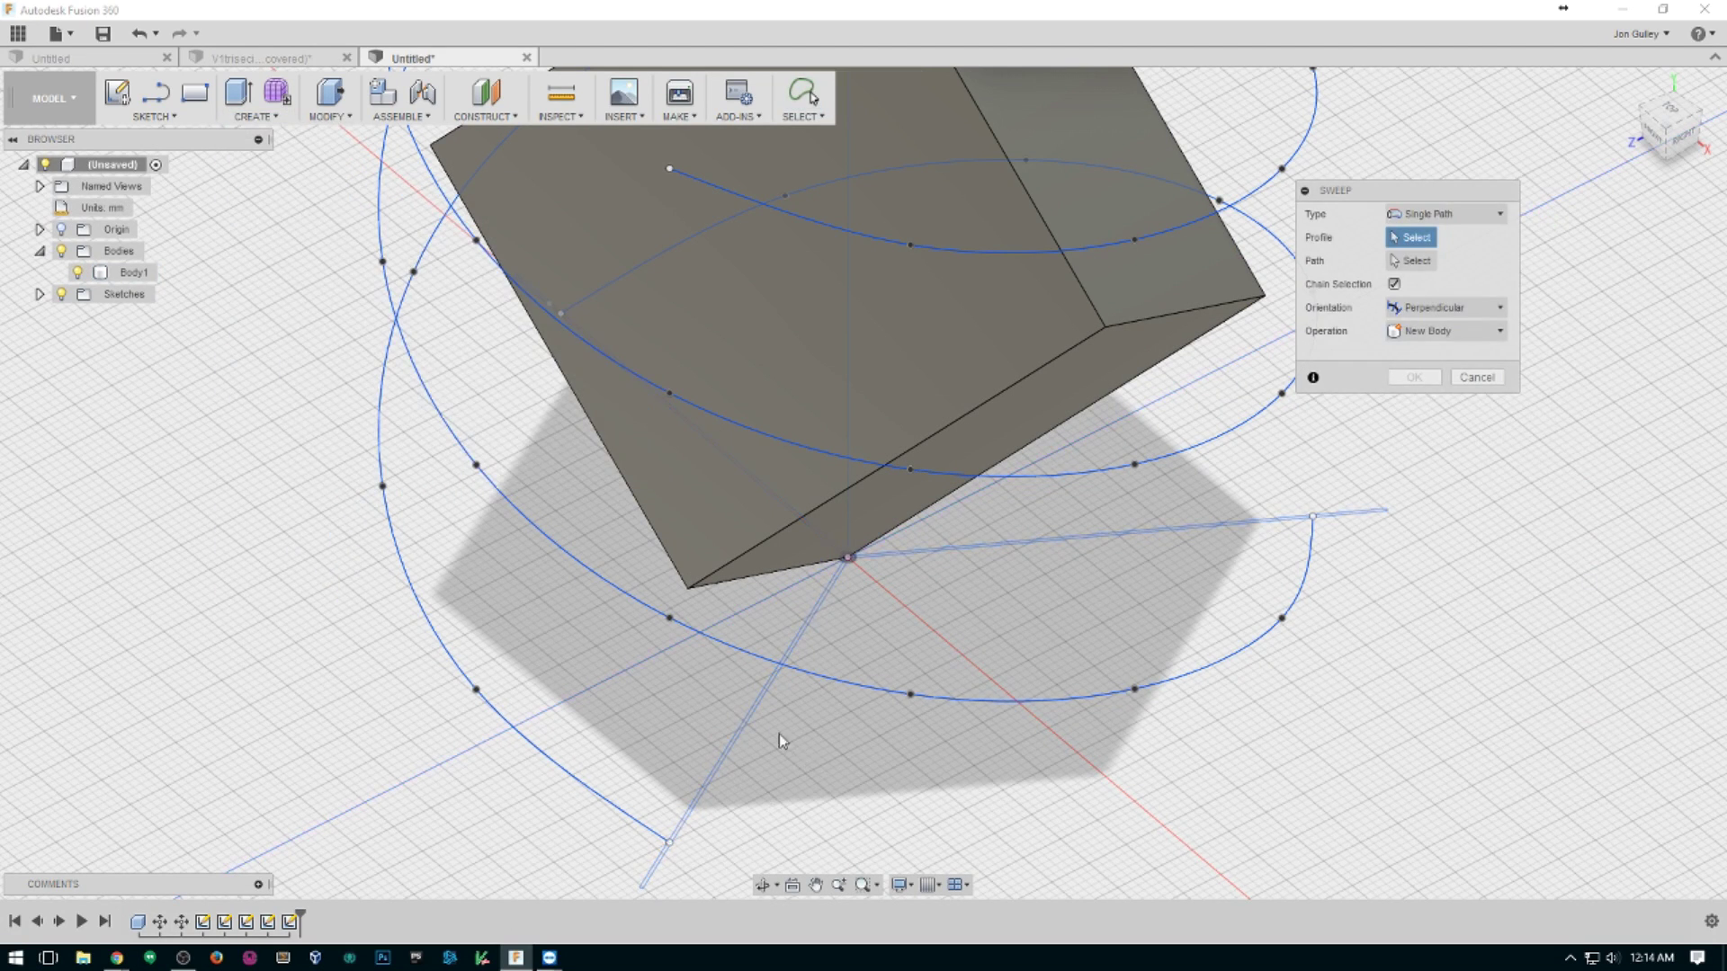
left_click(753, 710)
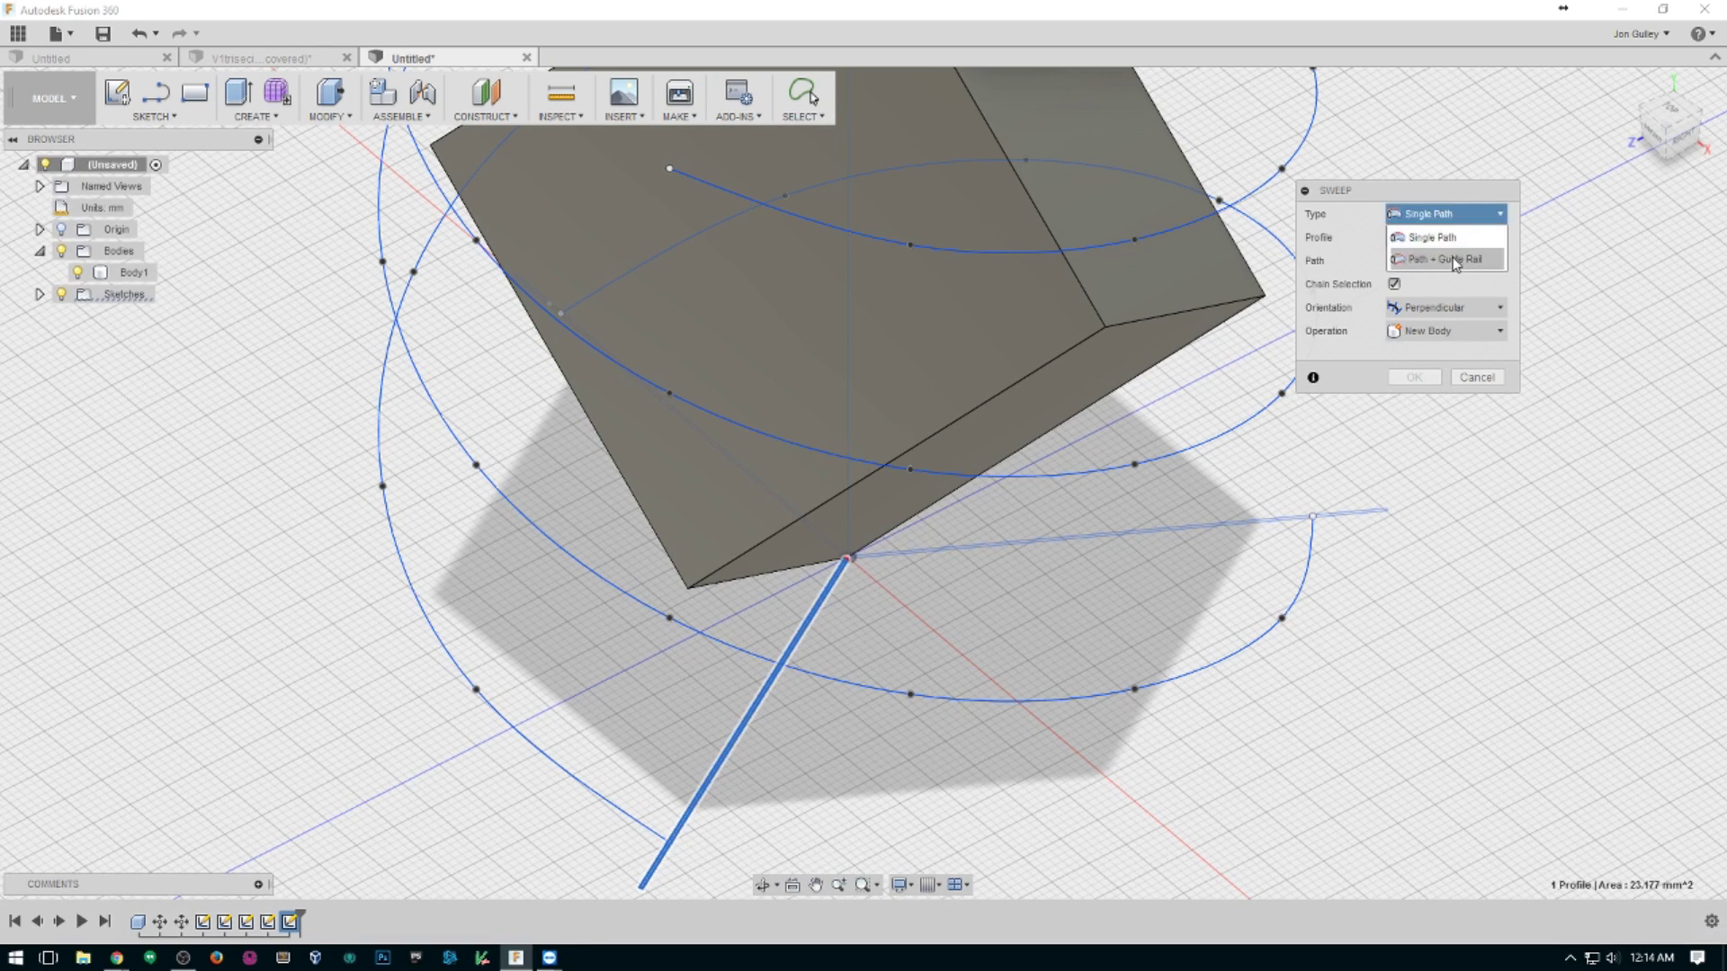
left_click(1461, 260)
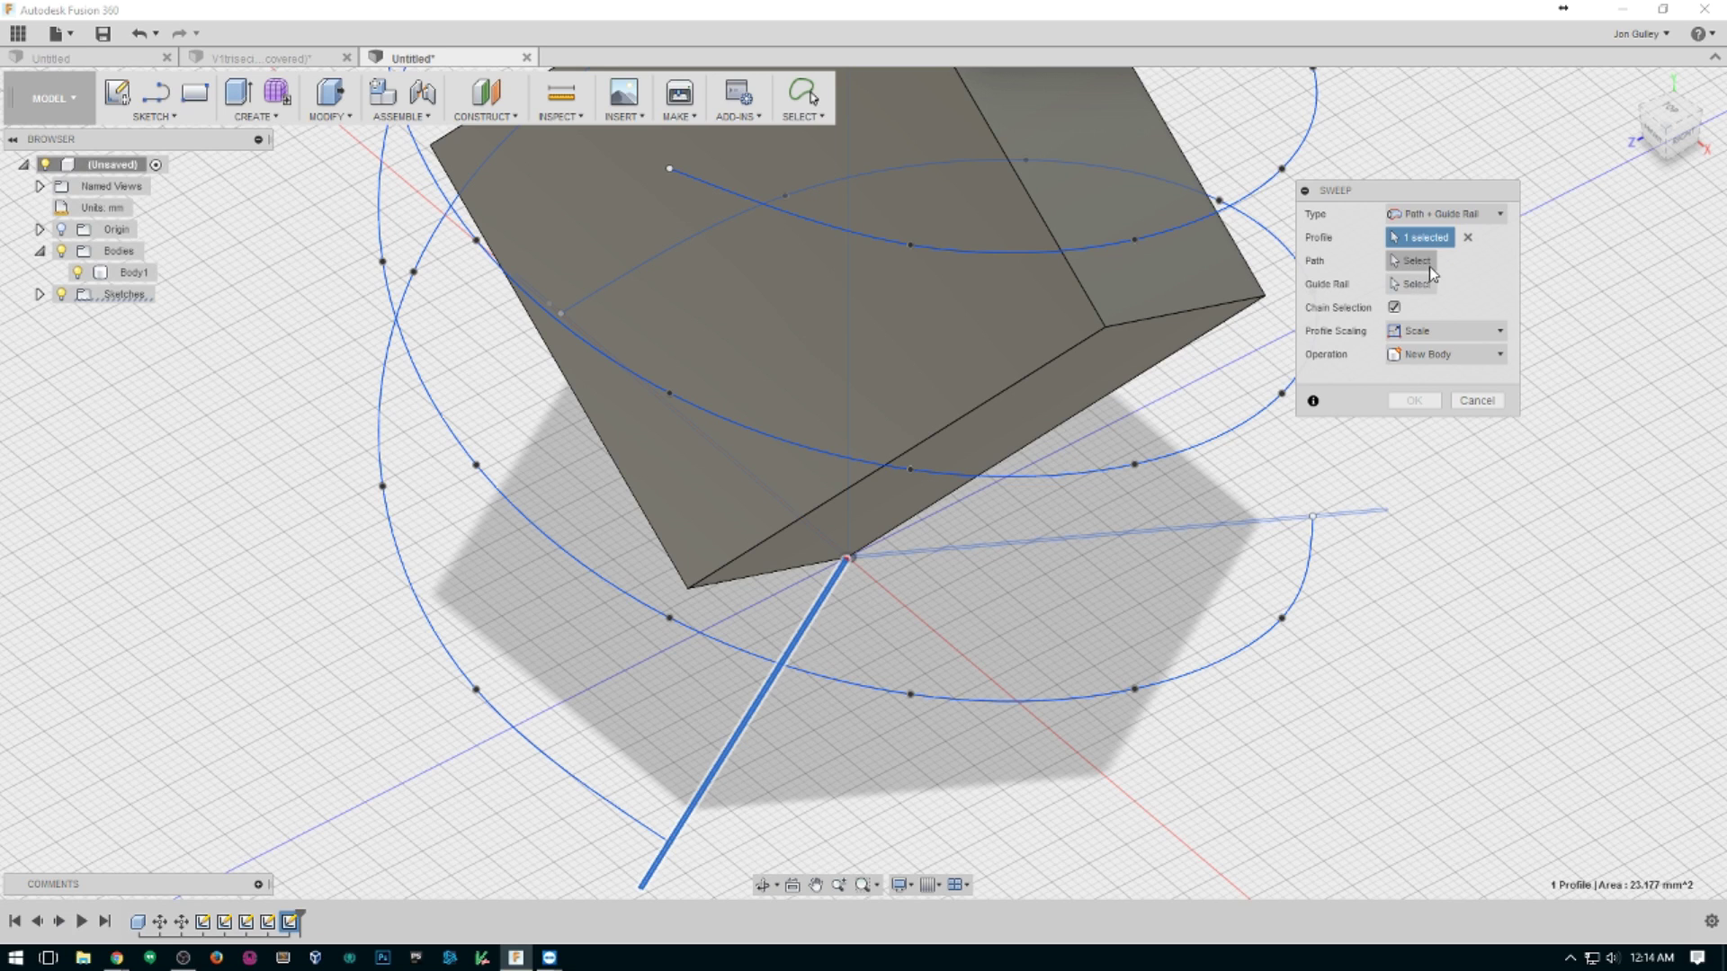
left_click(846, 270)
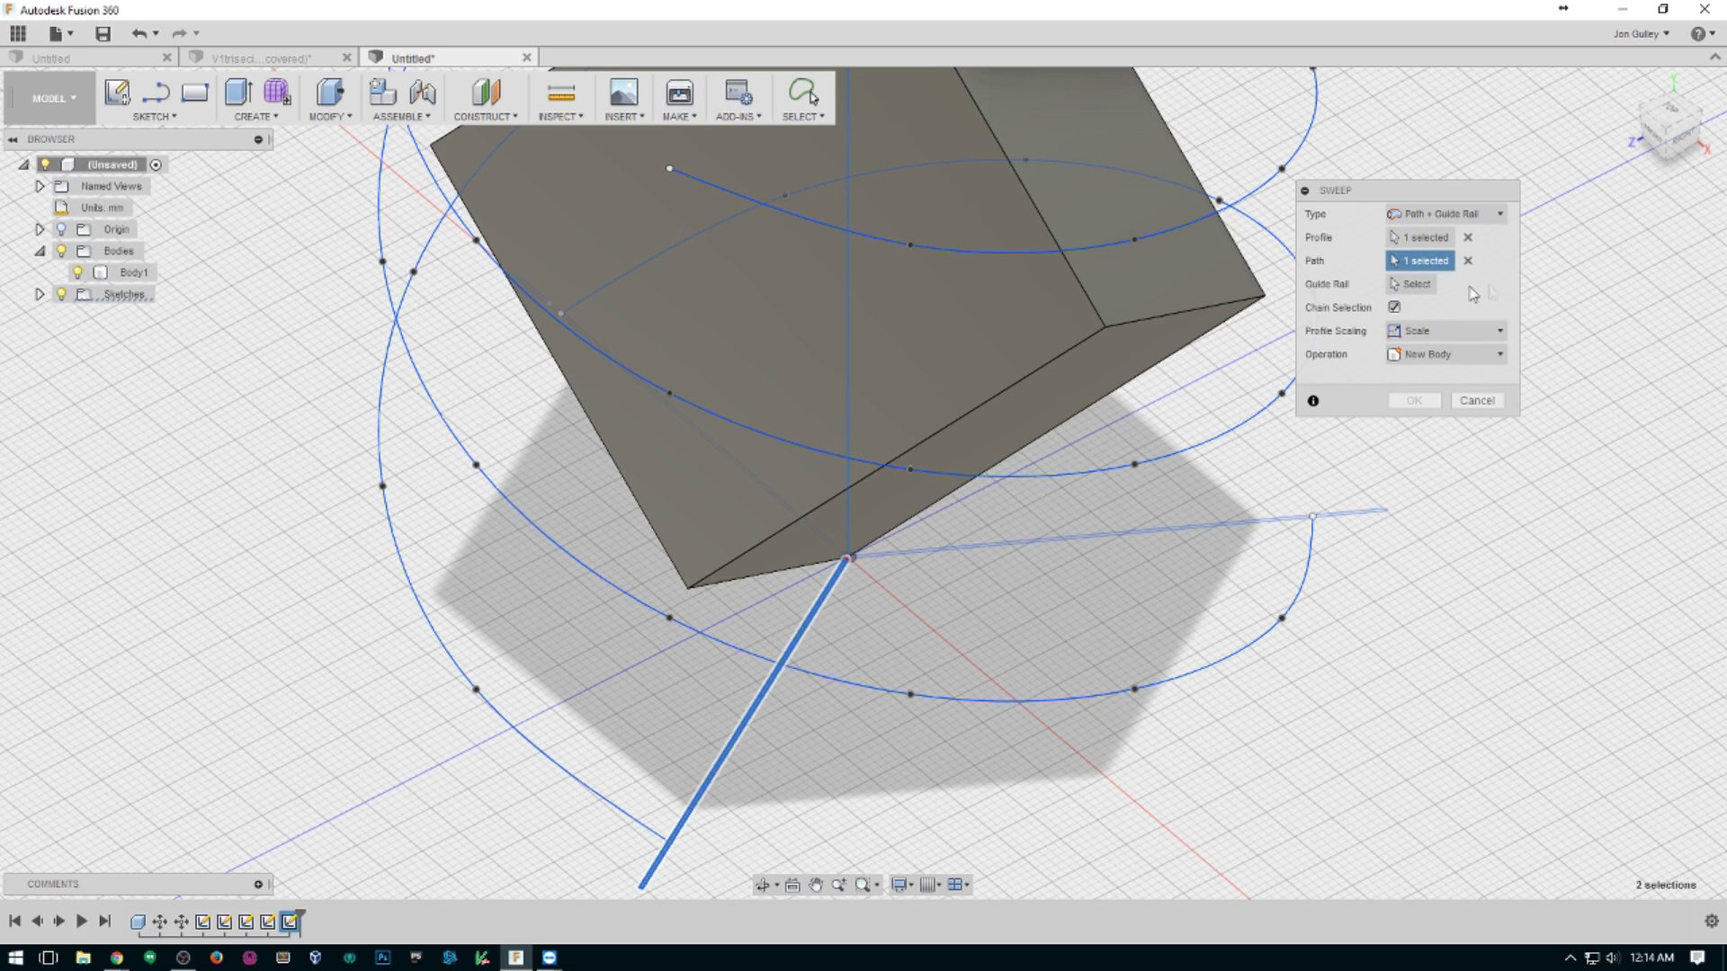
left_click(1409, 285)
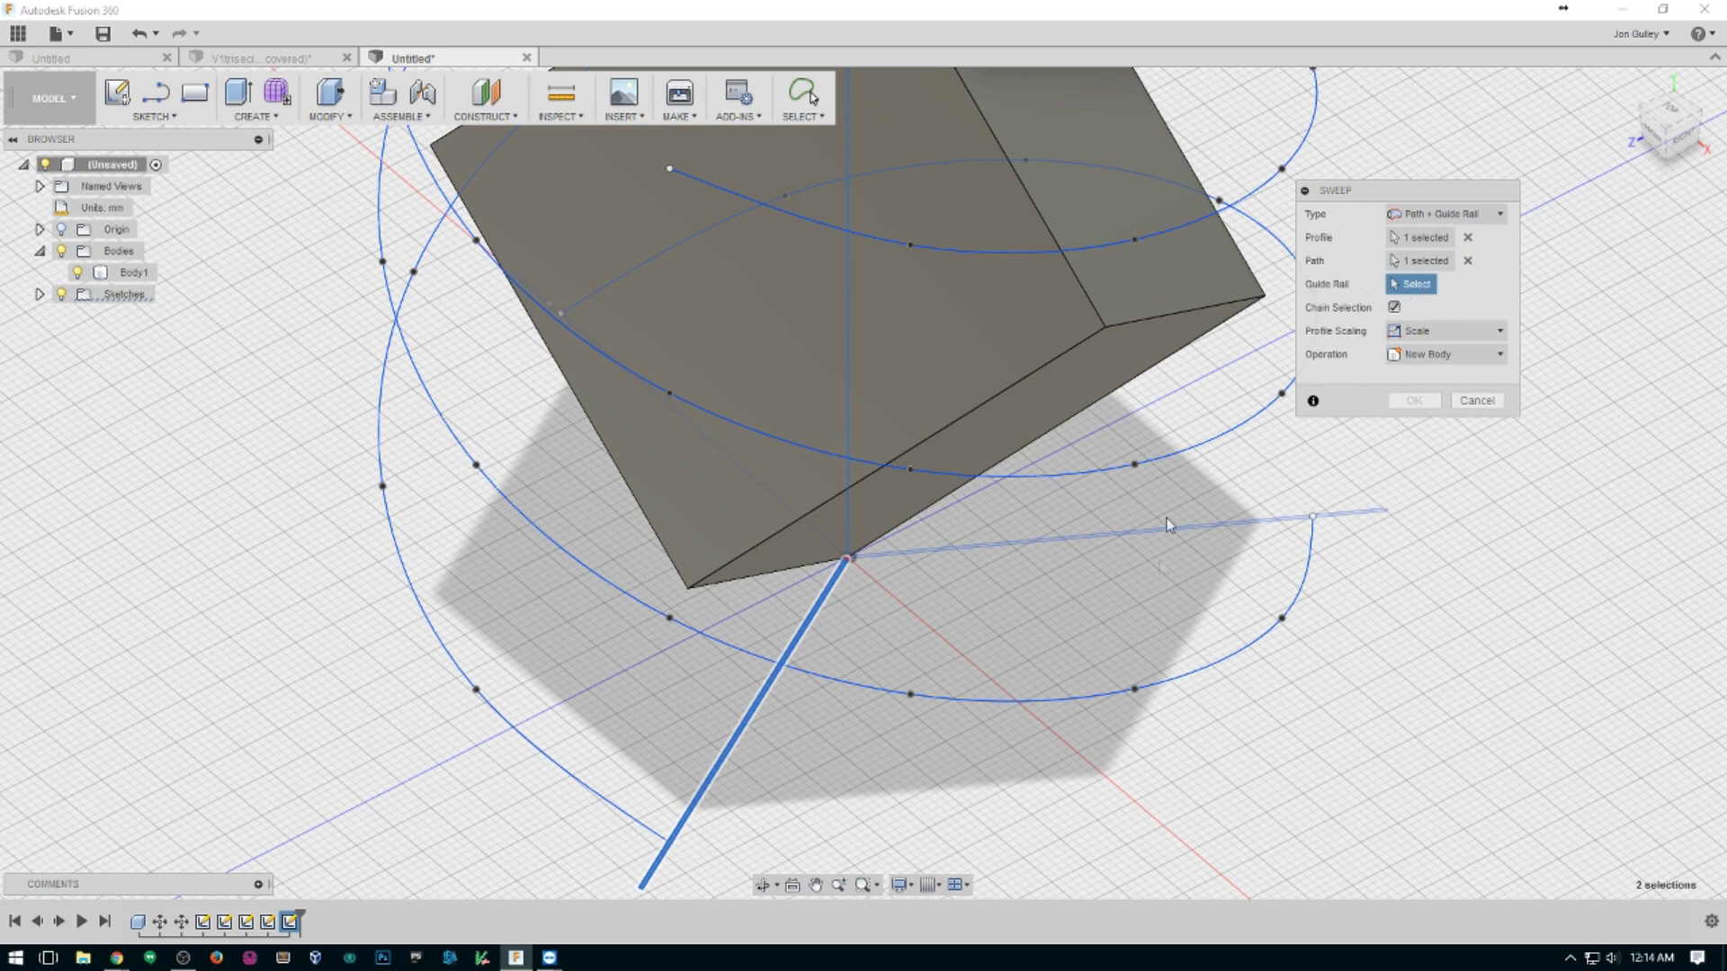
left_click(620, 818)
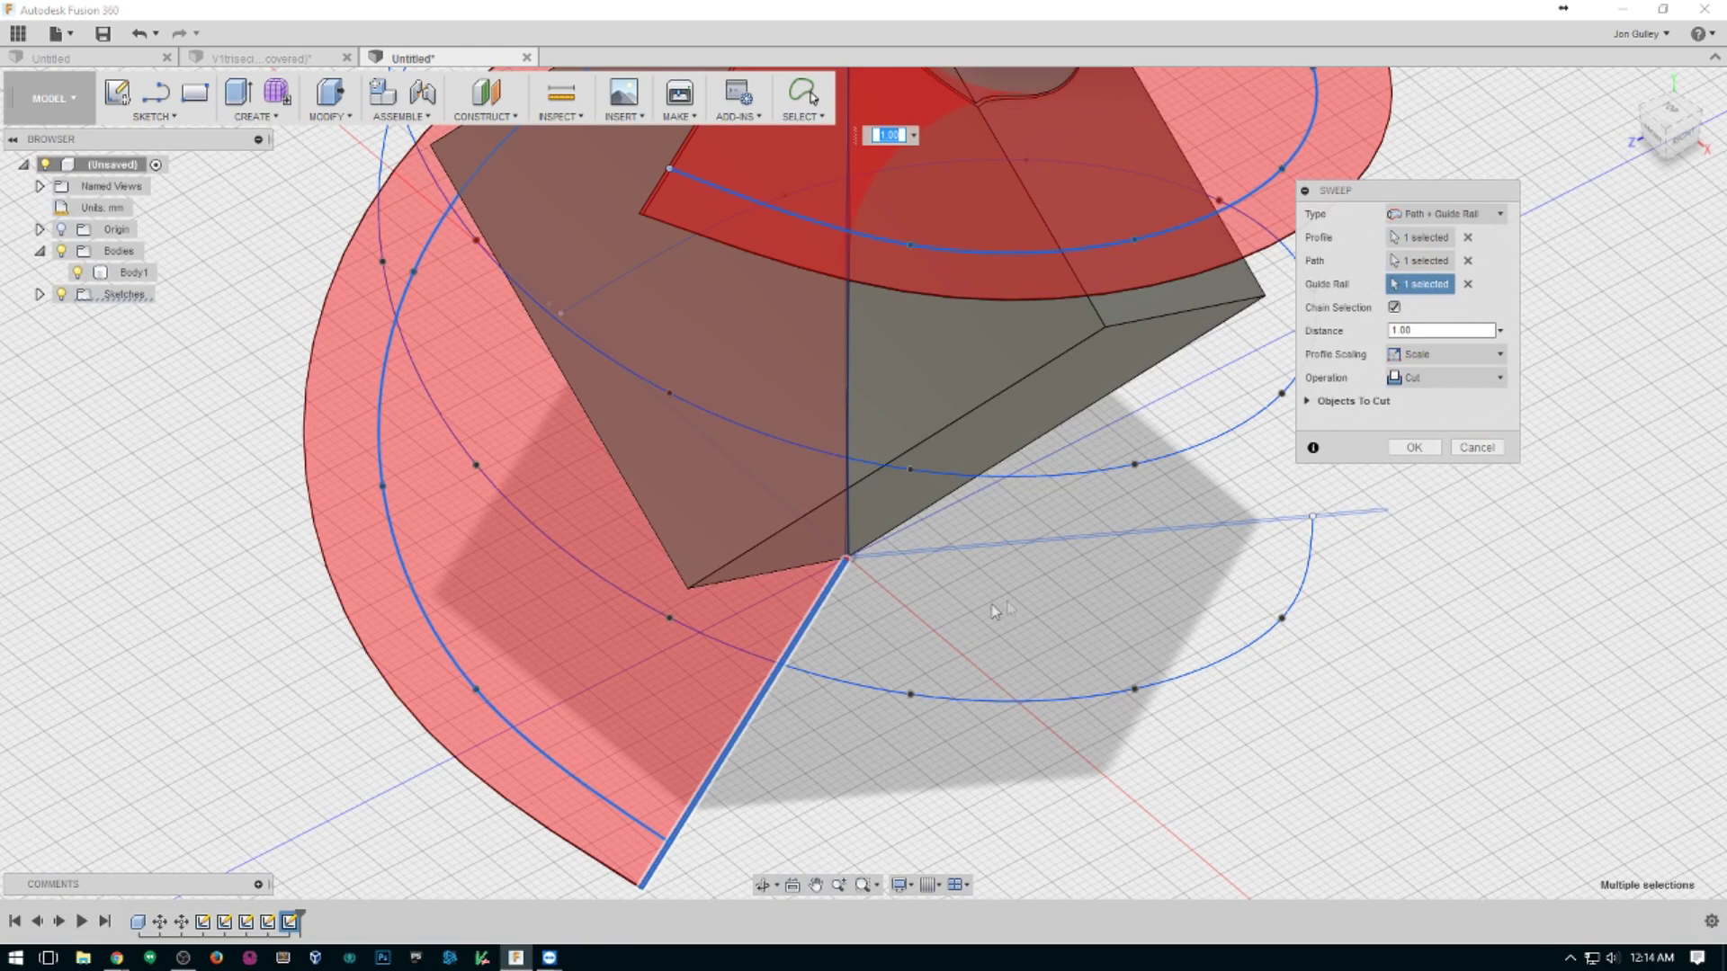
left_click(1444, 378)
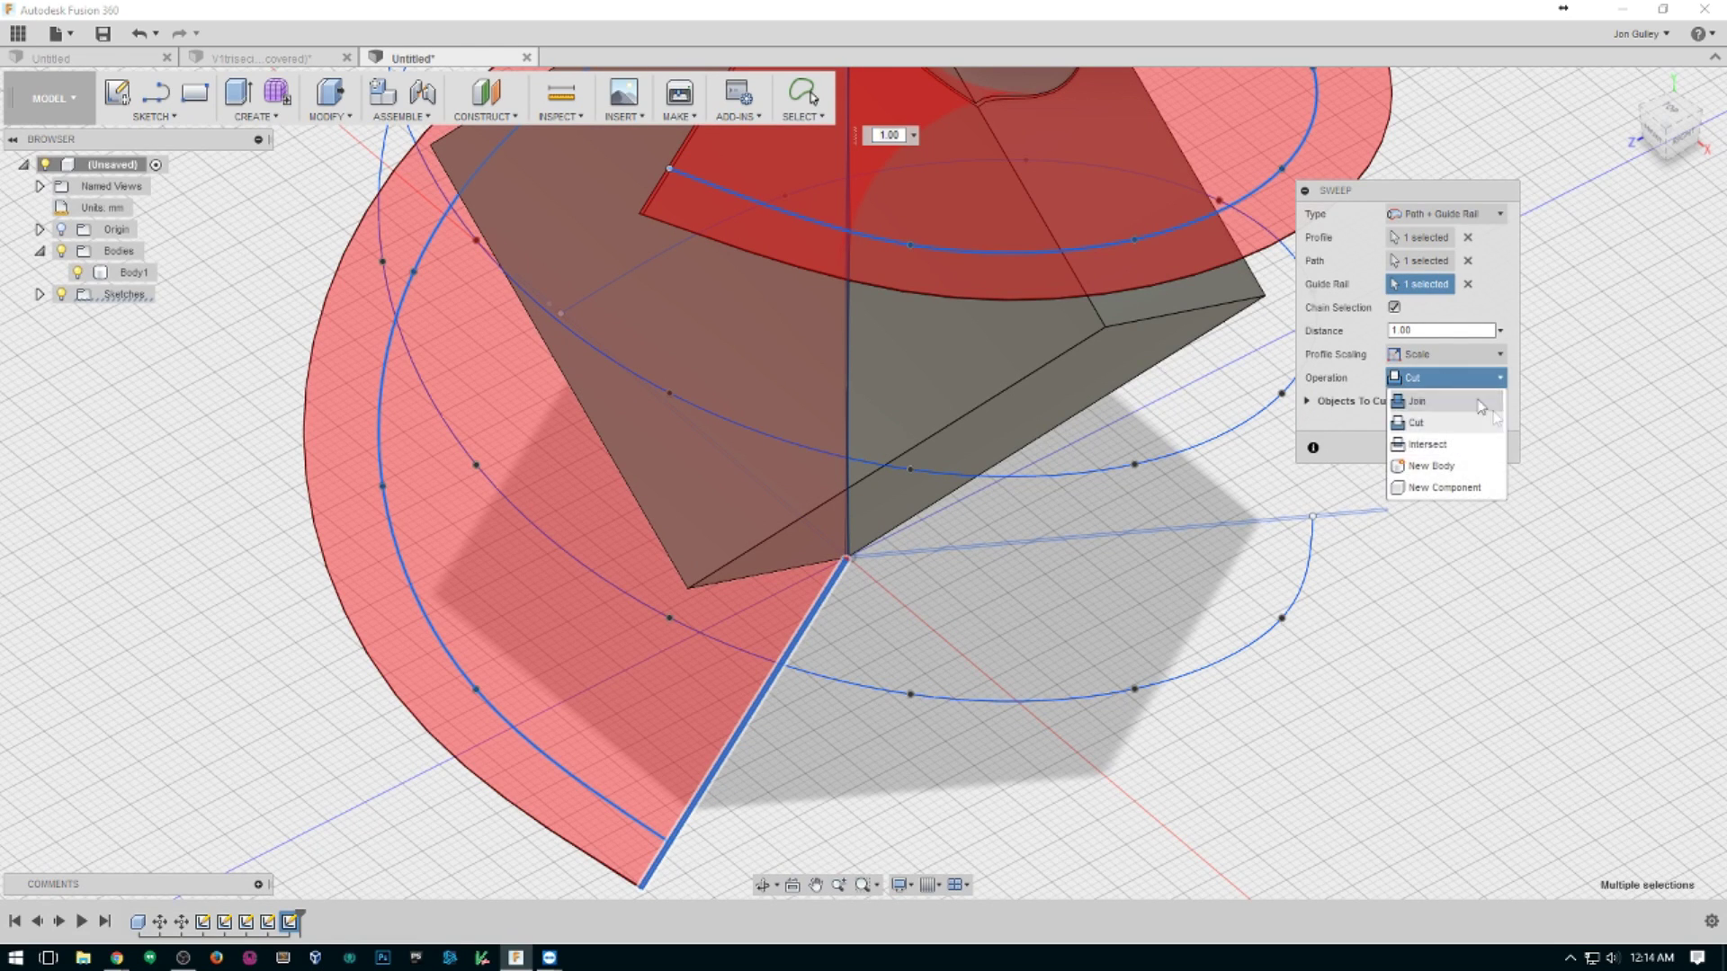
left_click(1457, 470)
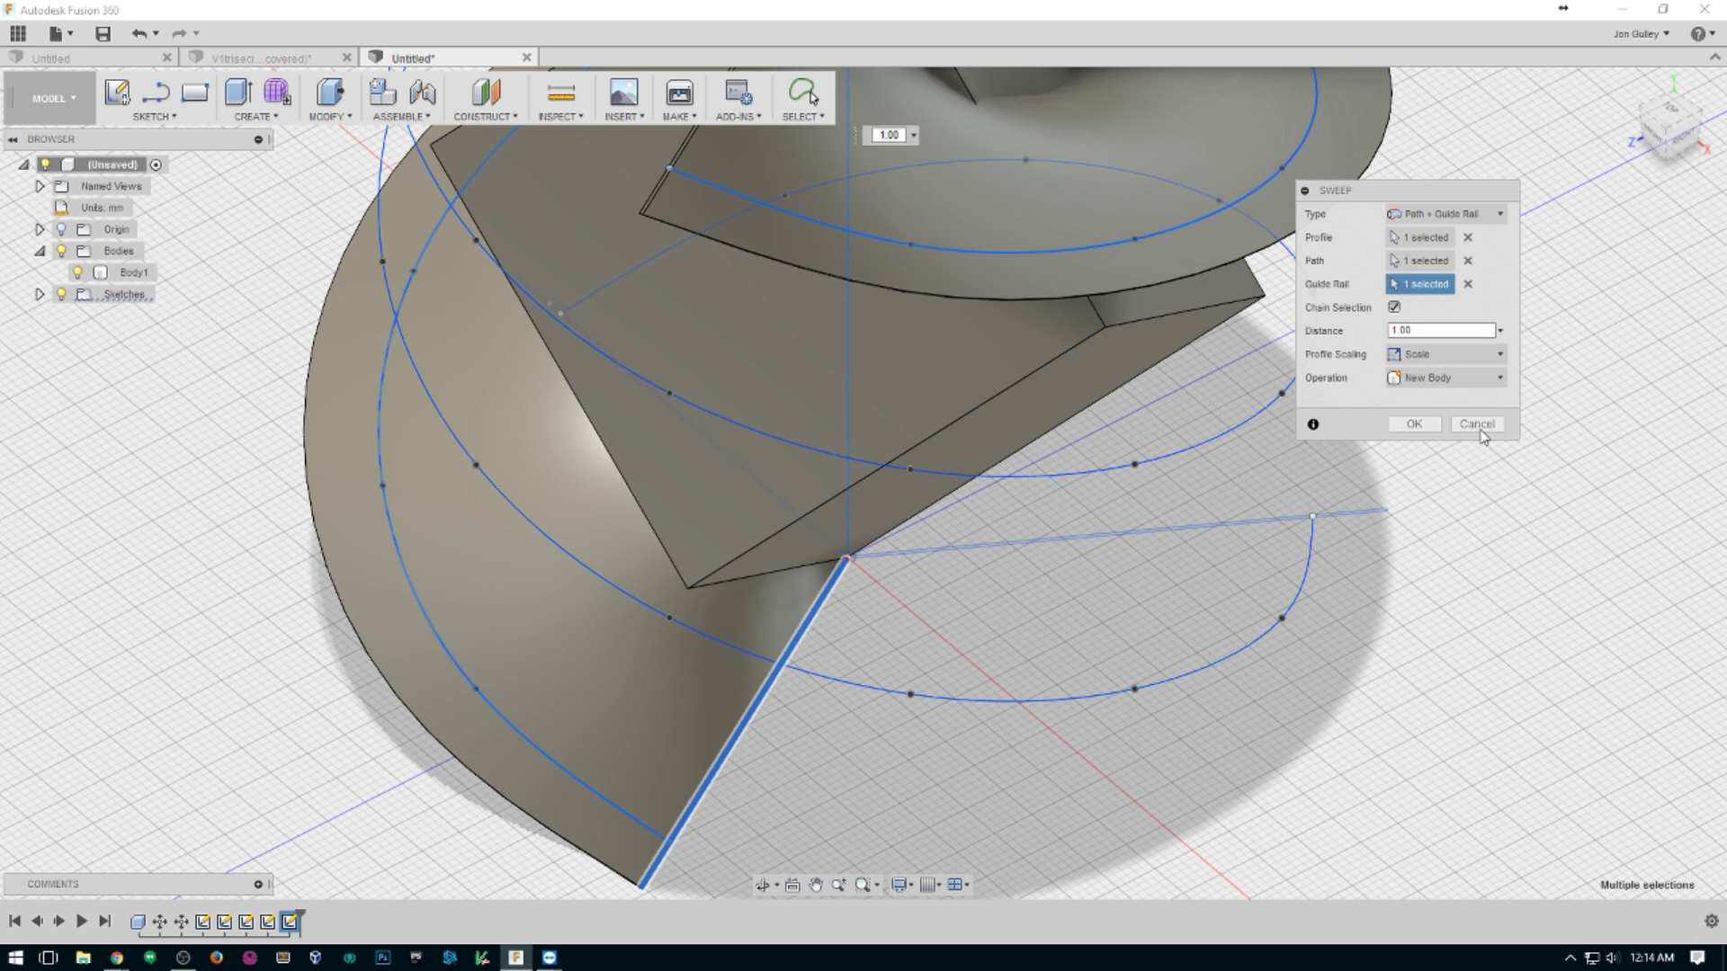
left_click(1414, 424)
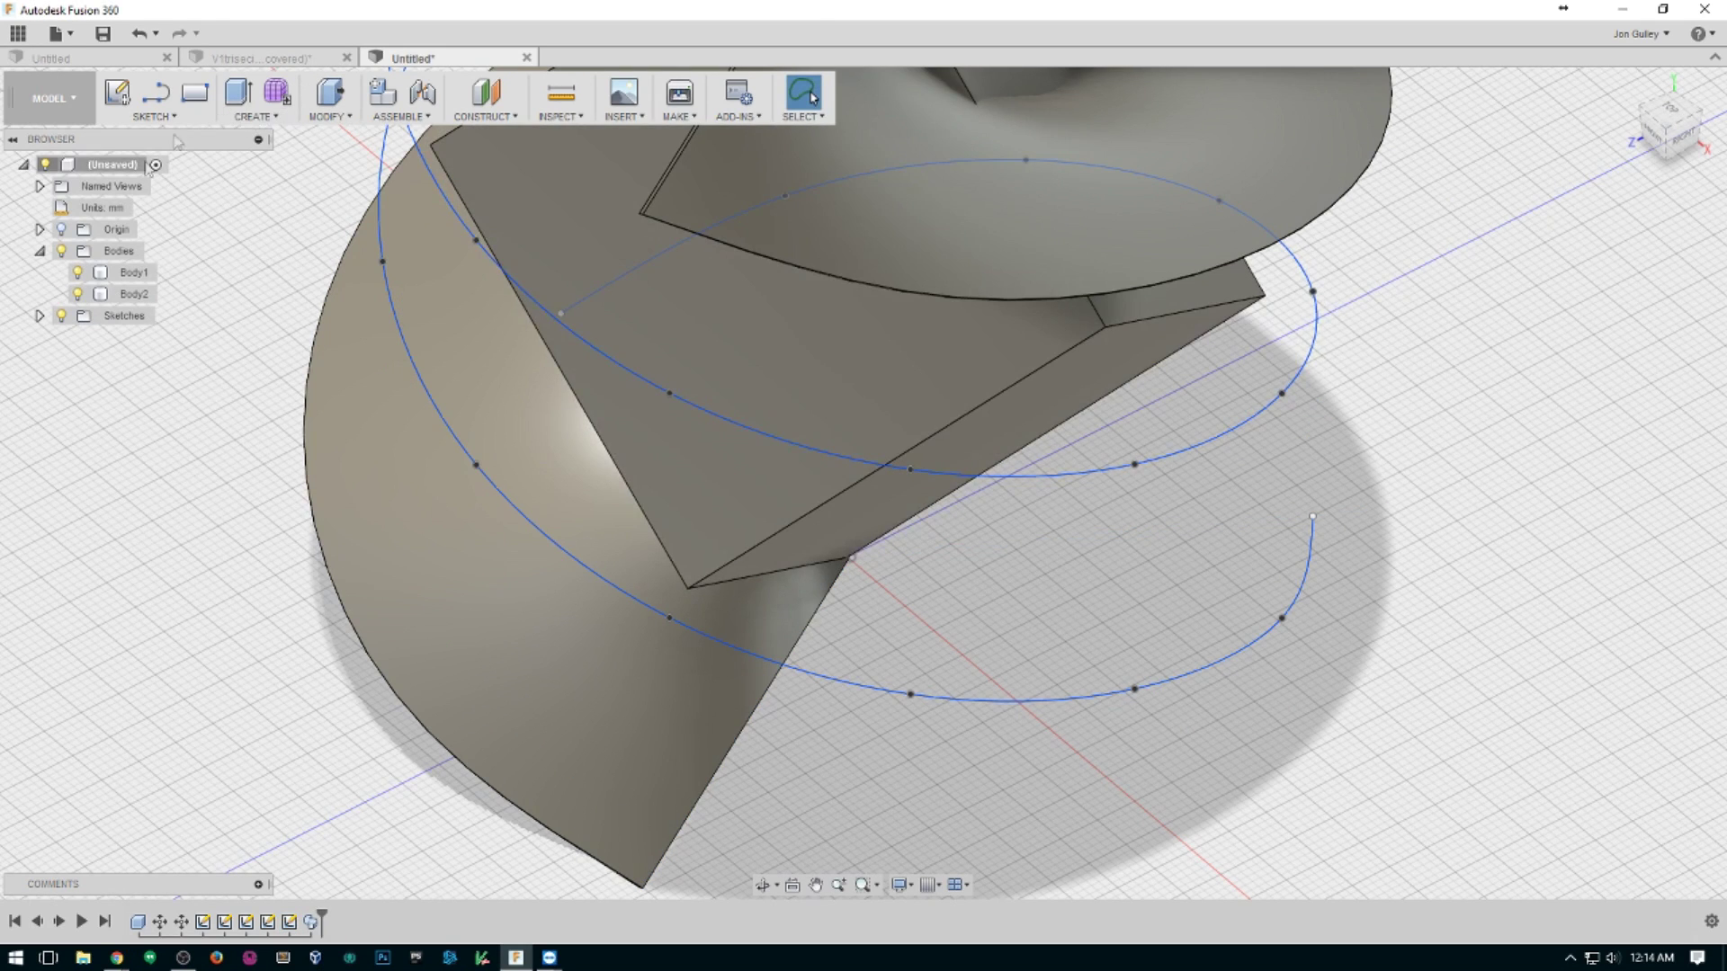
Show Sketch6 and sweep its arm line along the vertical path and second helix rail into Body3.
left_click(40, 315)
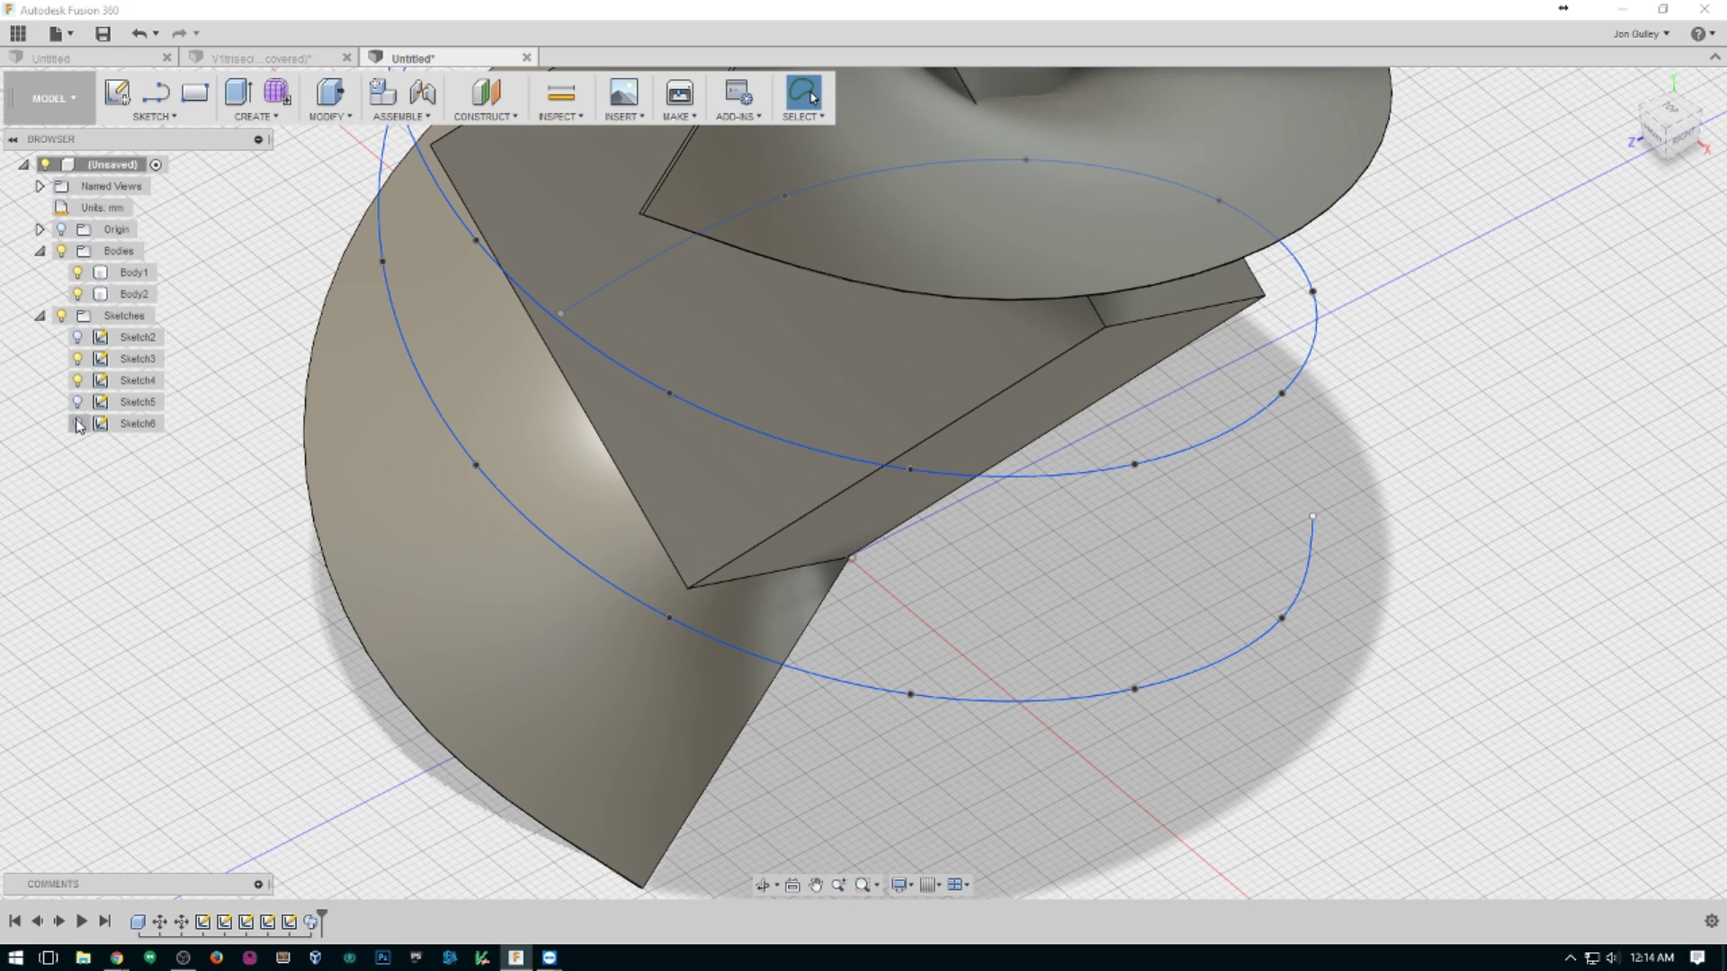
left_click(77, 424)
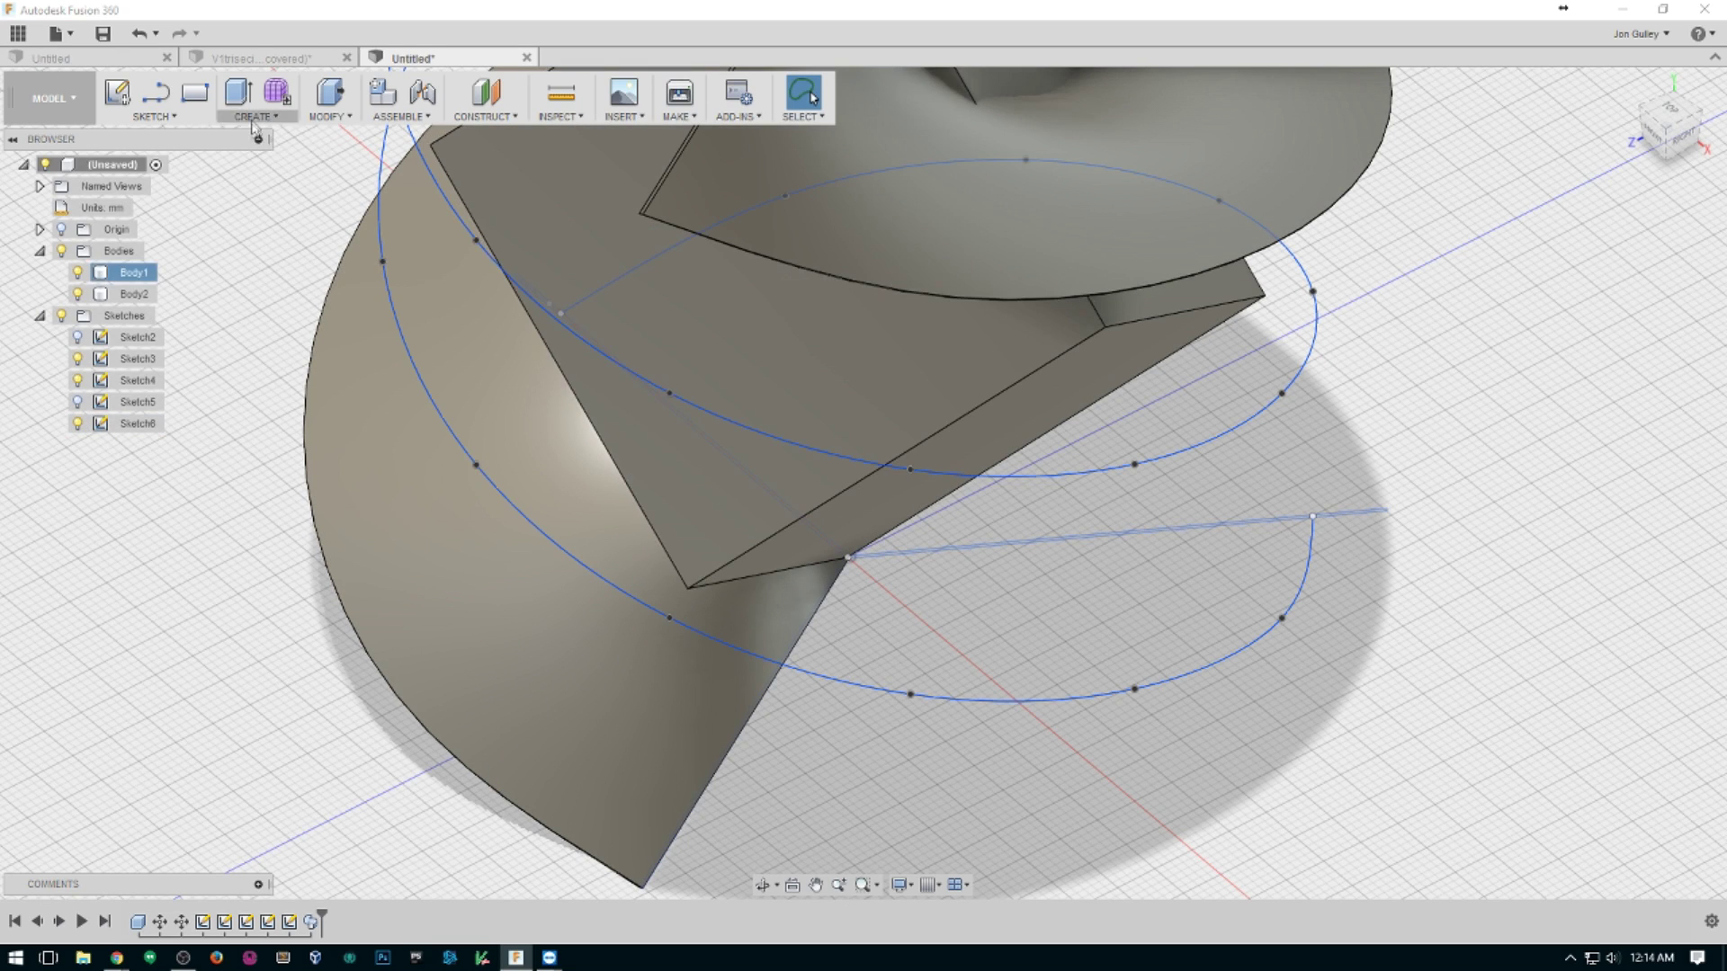
left_click(254, 115)
left_click(257, 201)
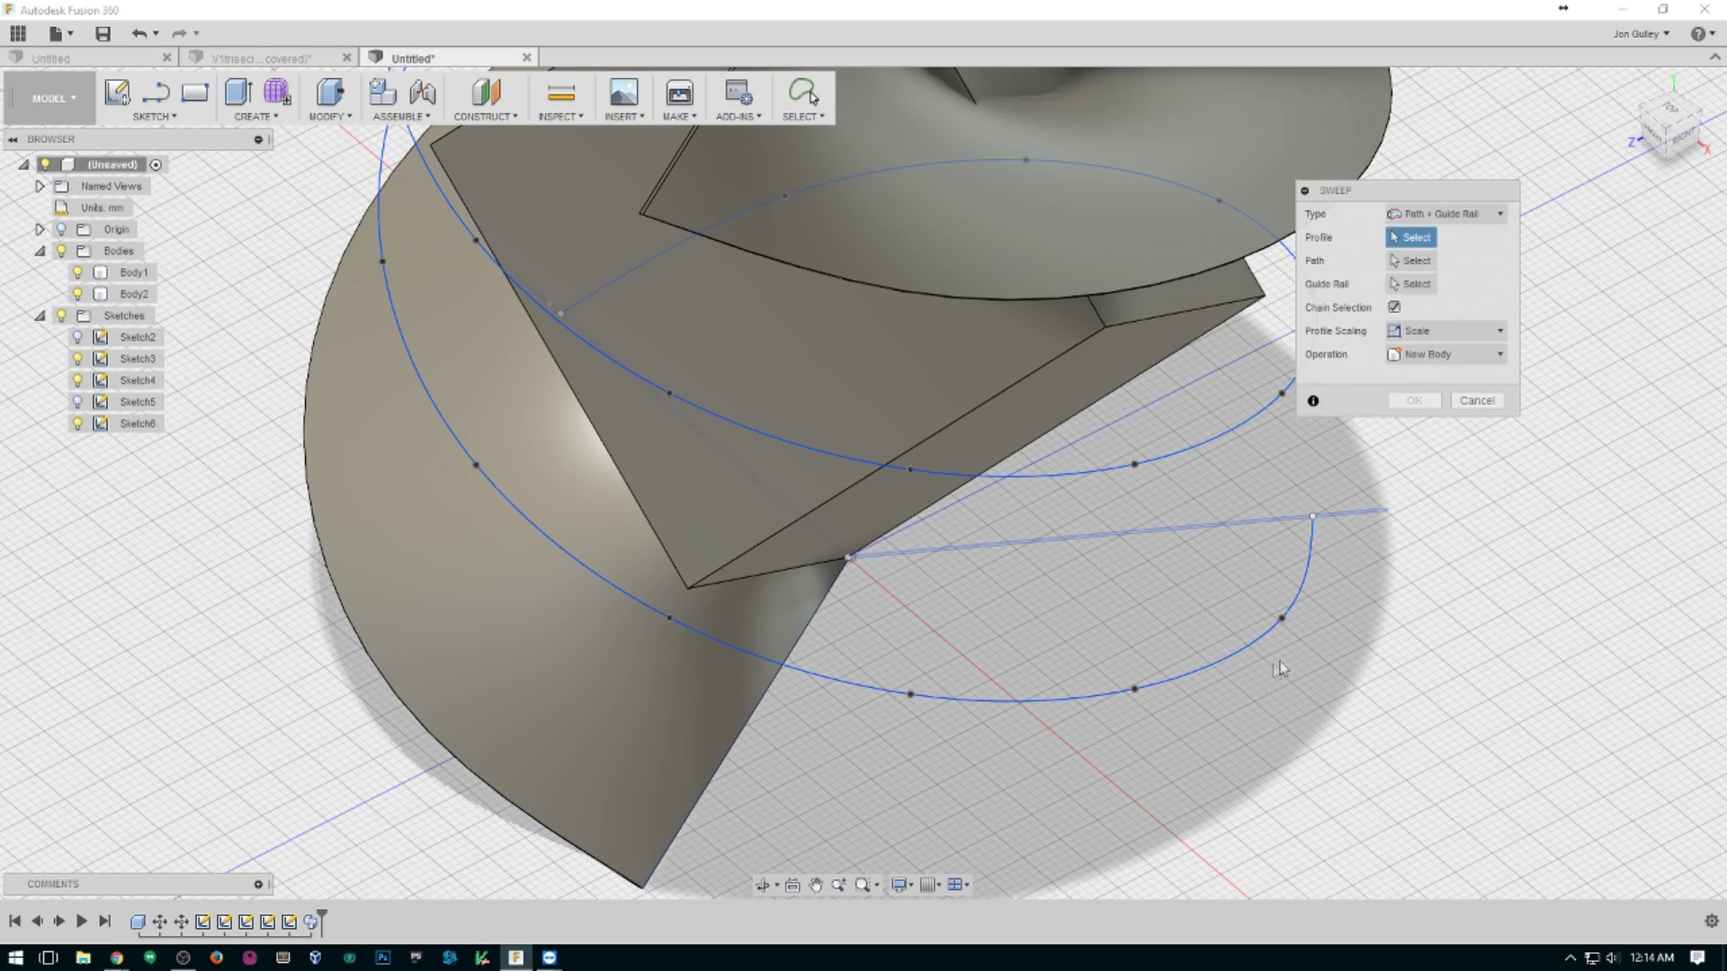
left_click(1232, 522)
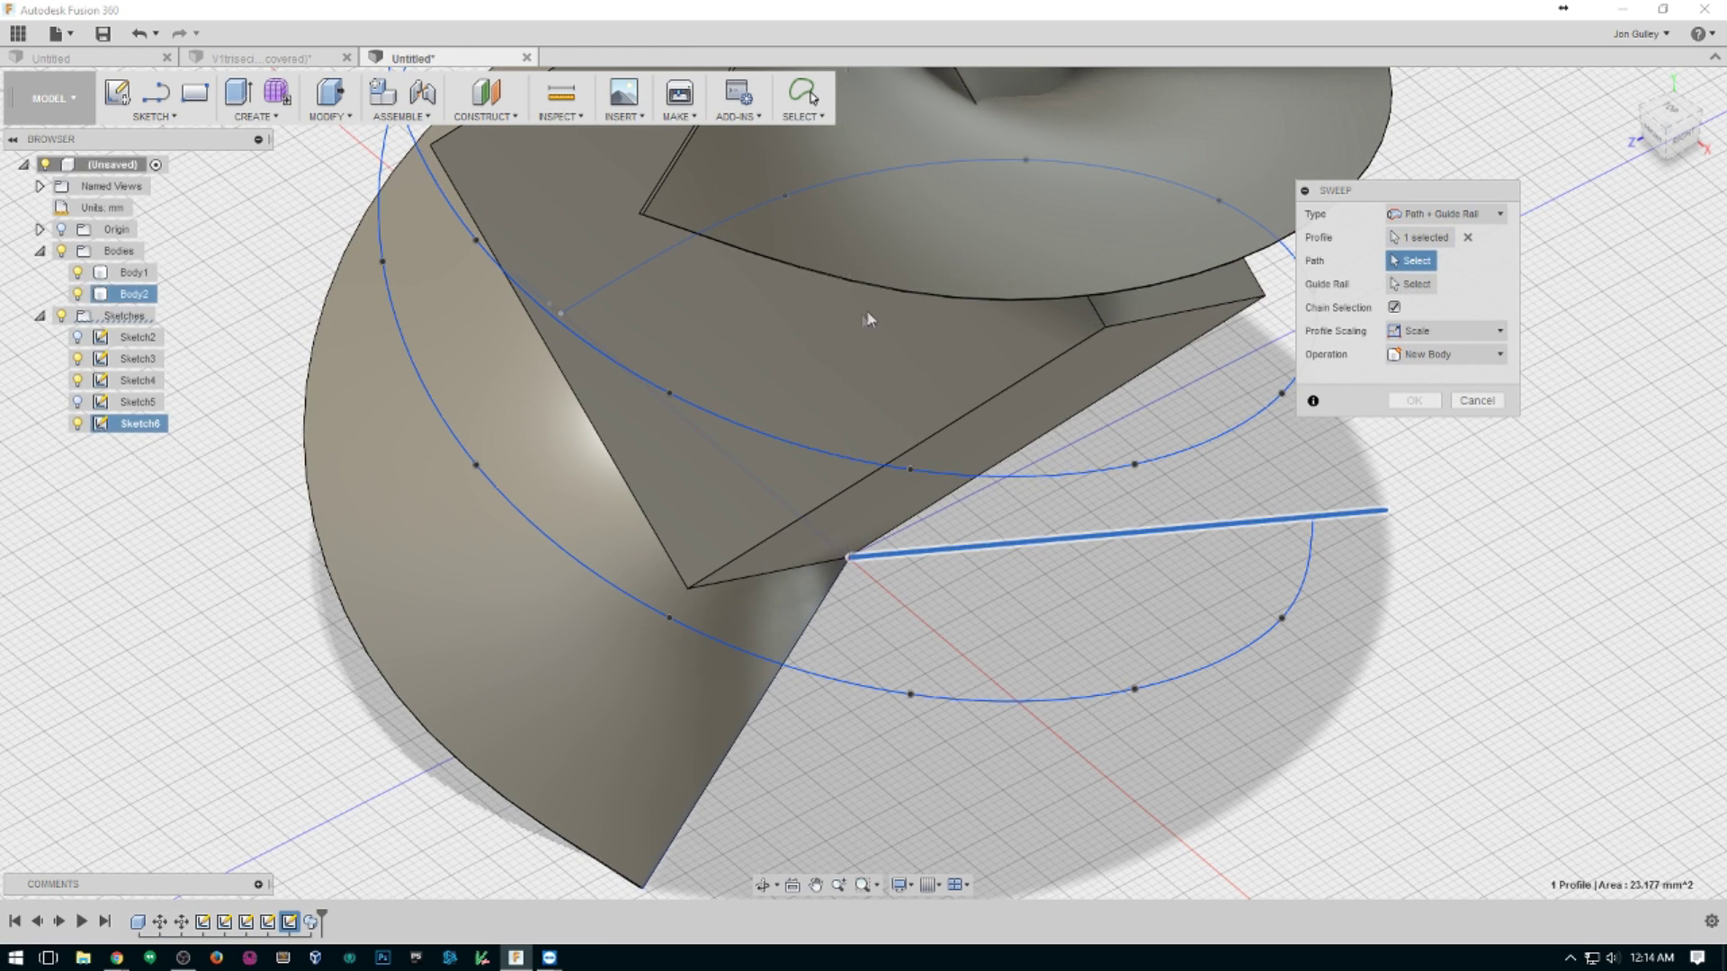
left_click(846, 321)
left_click(1398, 285)
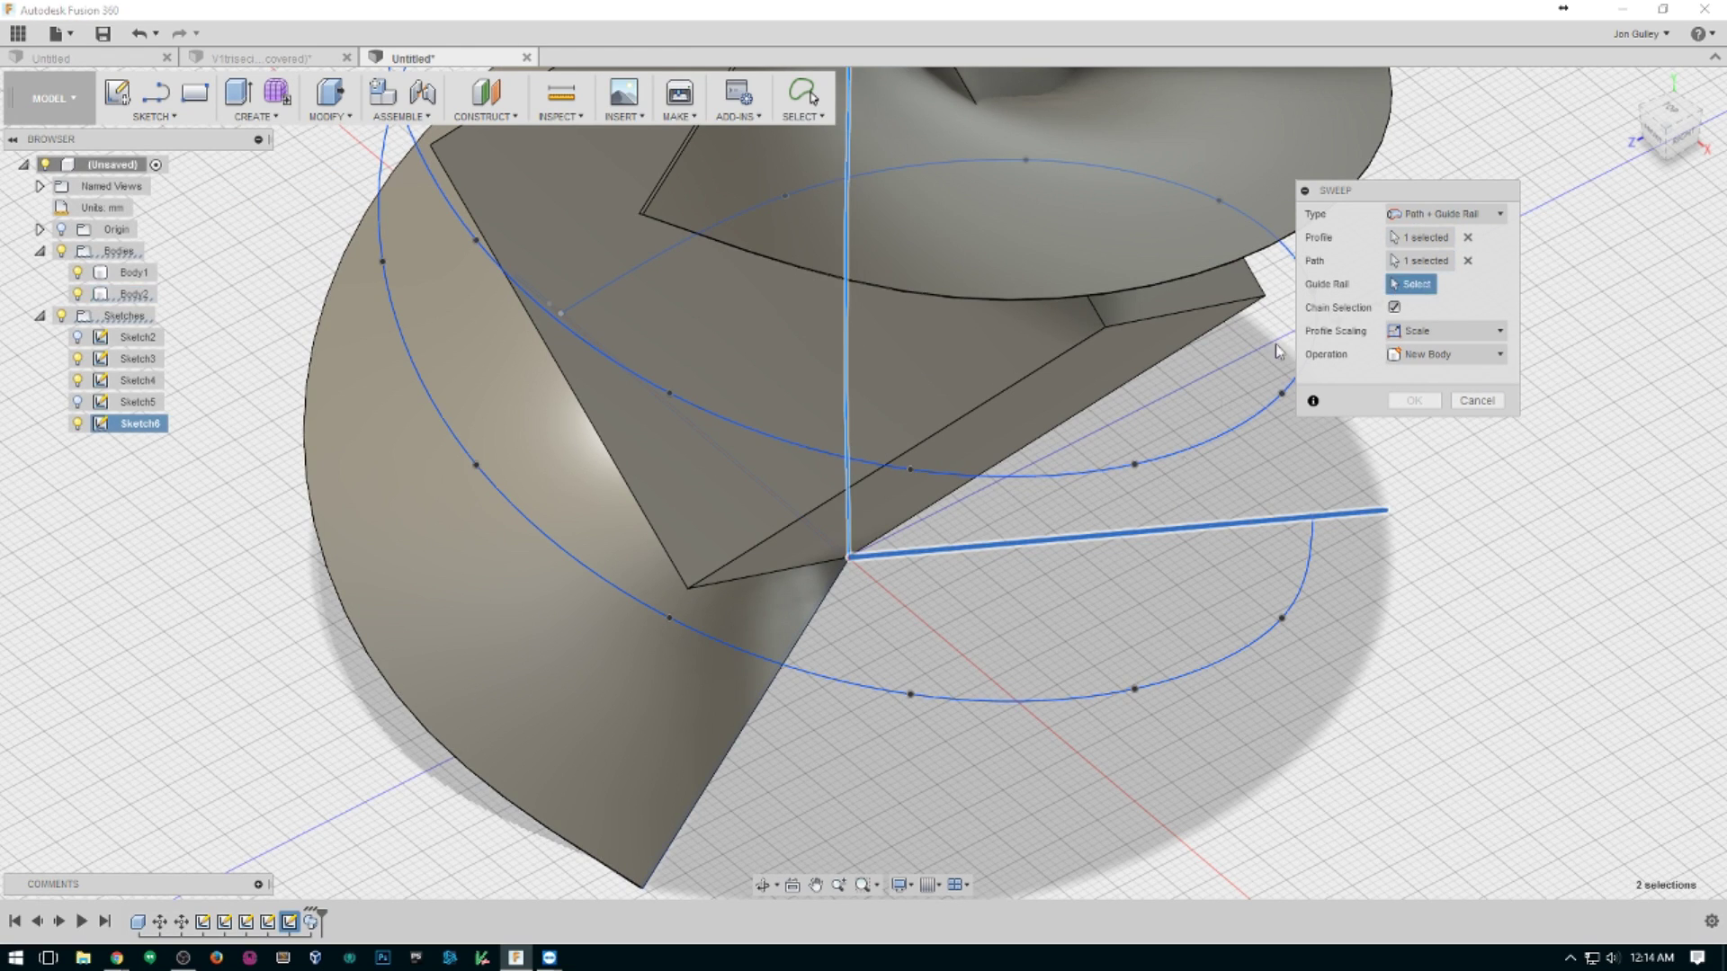
left_click(1228, 662)
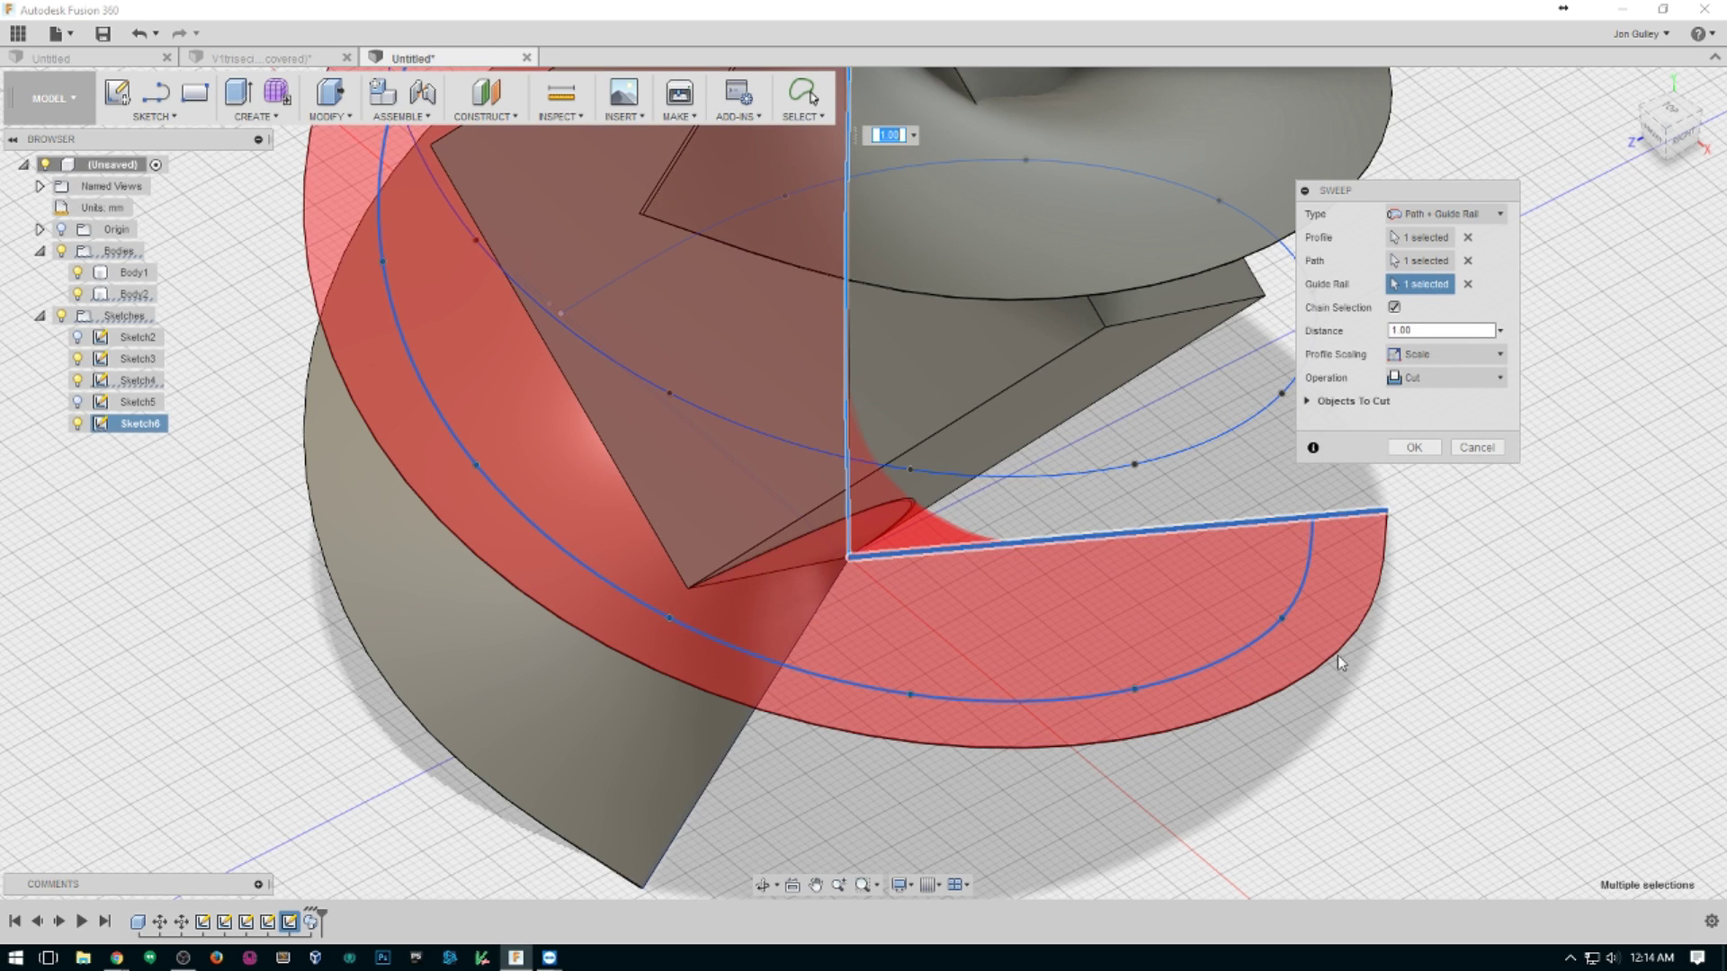
left_click(1439, 379)
left_click(1432, 466)
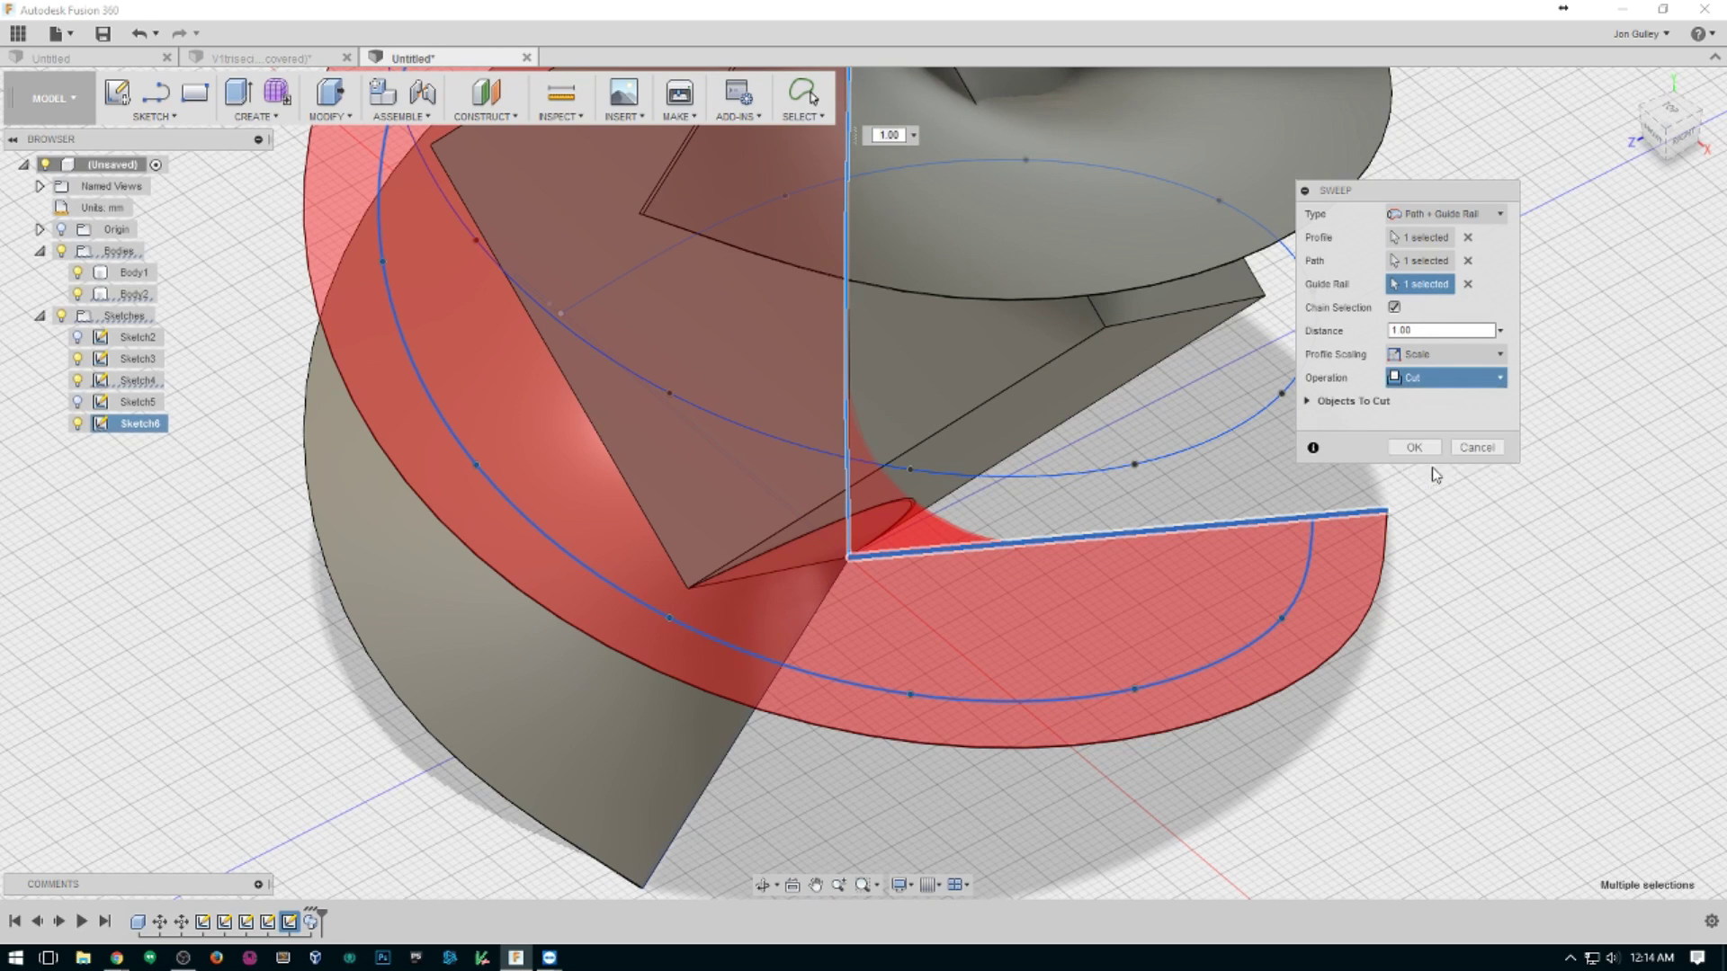
left_click(1430, 447)
middle_click_drag(1424, 474, 931, 453, "shift")
key("Escape")
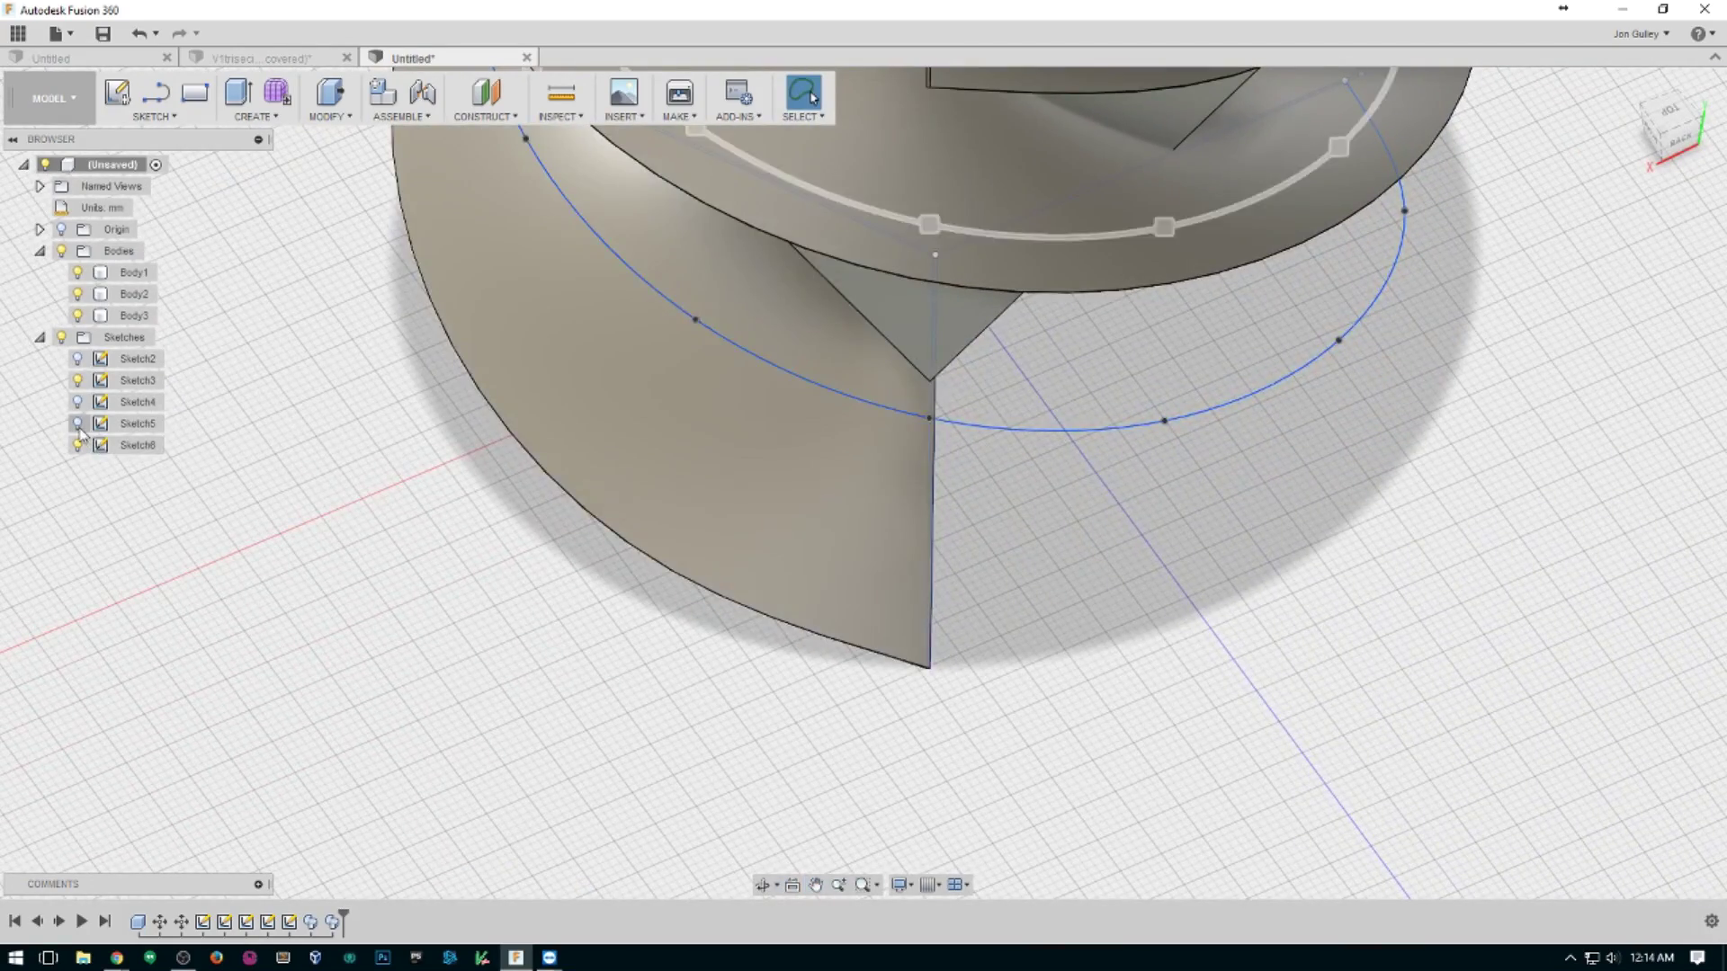
Switch into the freeform workspace and back to solid modelling.
middle_click_drag(1568, 262, 900, 504, "shift")
left_click(273, 106)
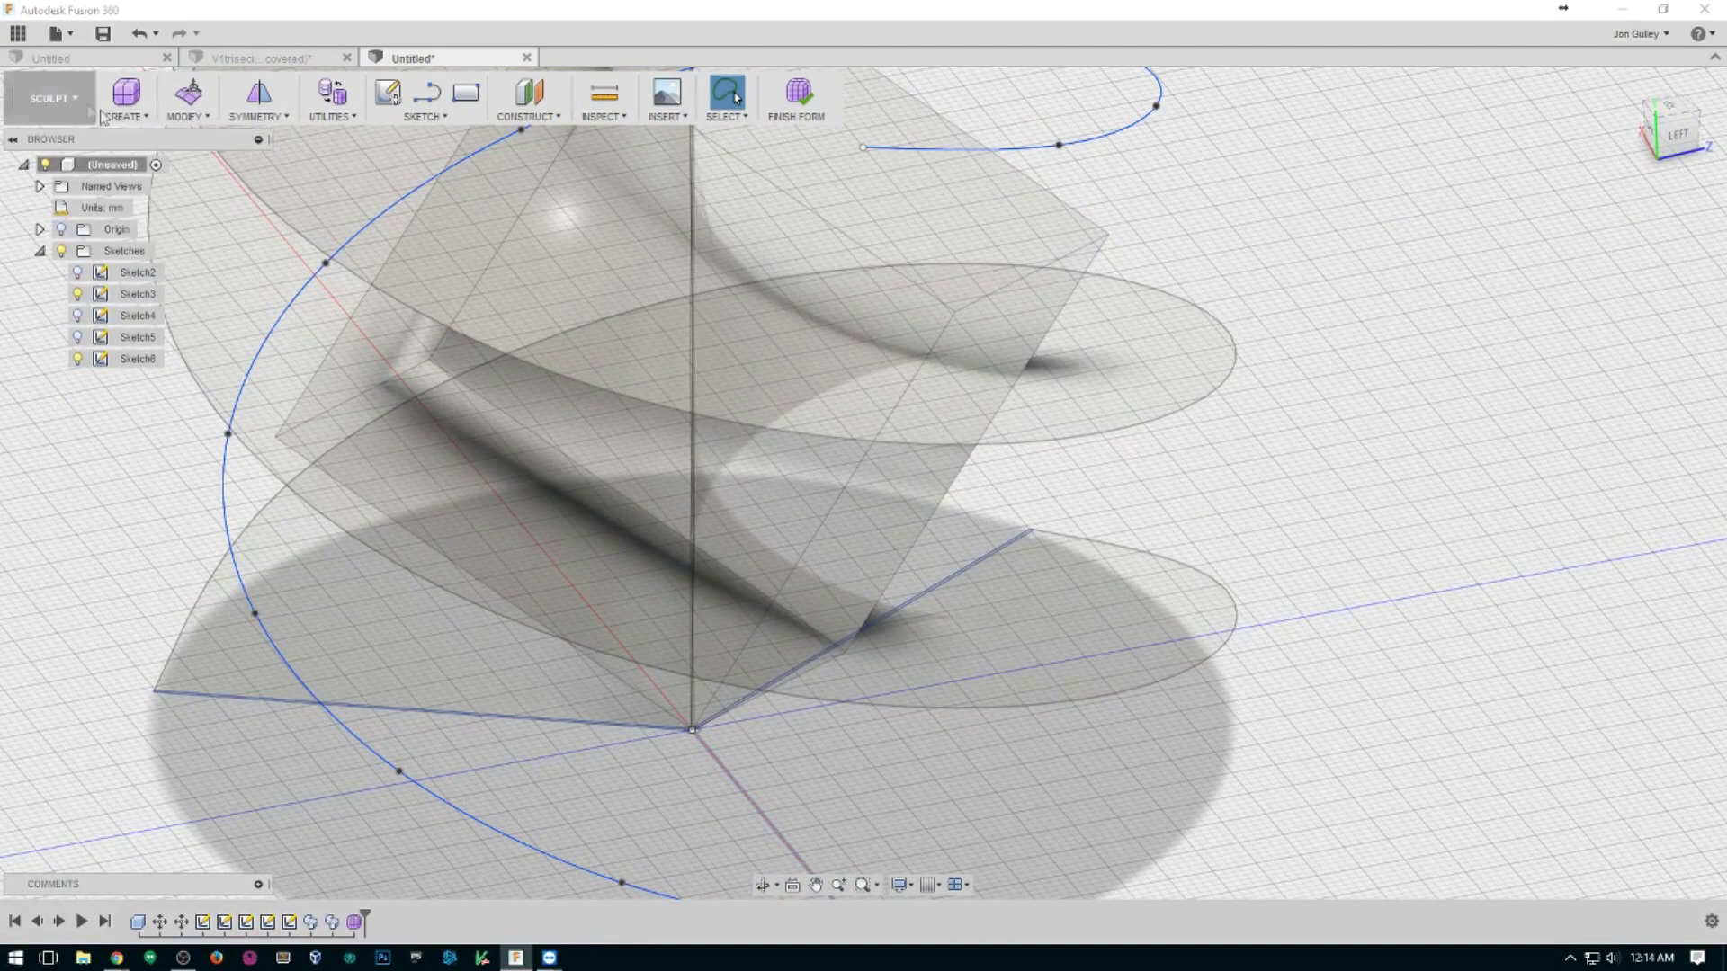
left_click(95, 115)
left_click(90, 146)
Sweep the third arm line along the vertical path and last helix as new Body4.
left_click(267, 113)
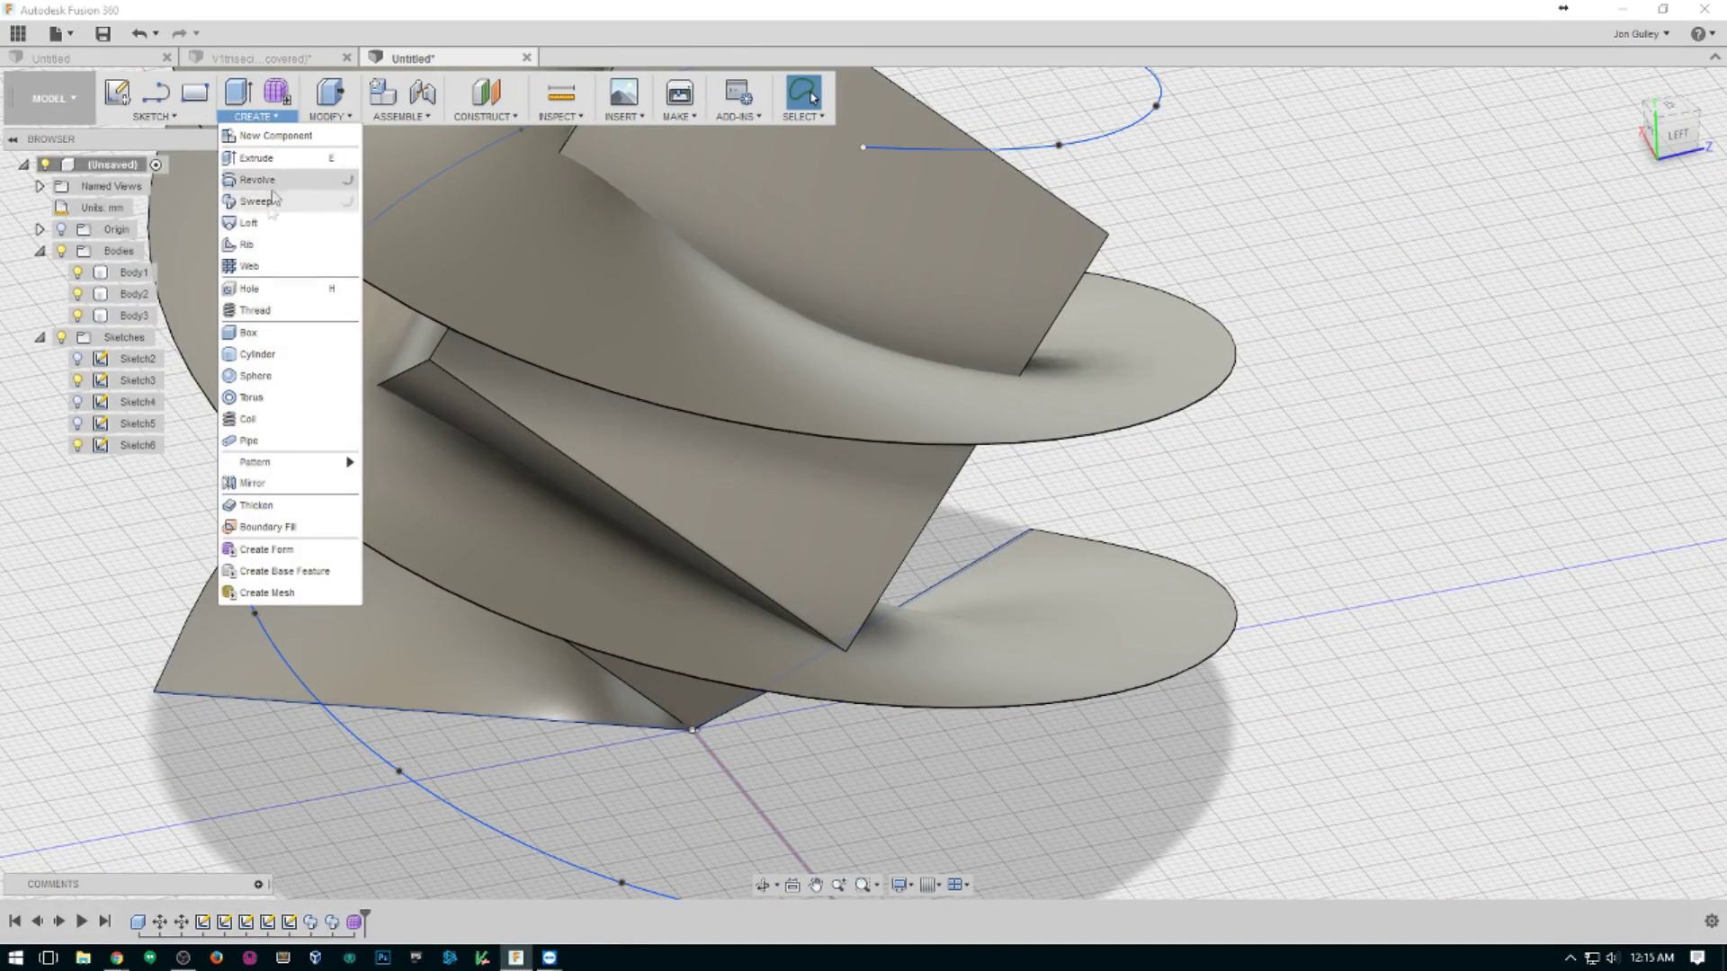
left_click(269, 189)
middle_click_drag(787, 839, 758, 730)
left_click(758, 730)
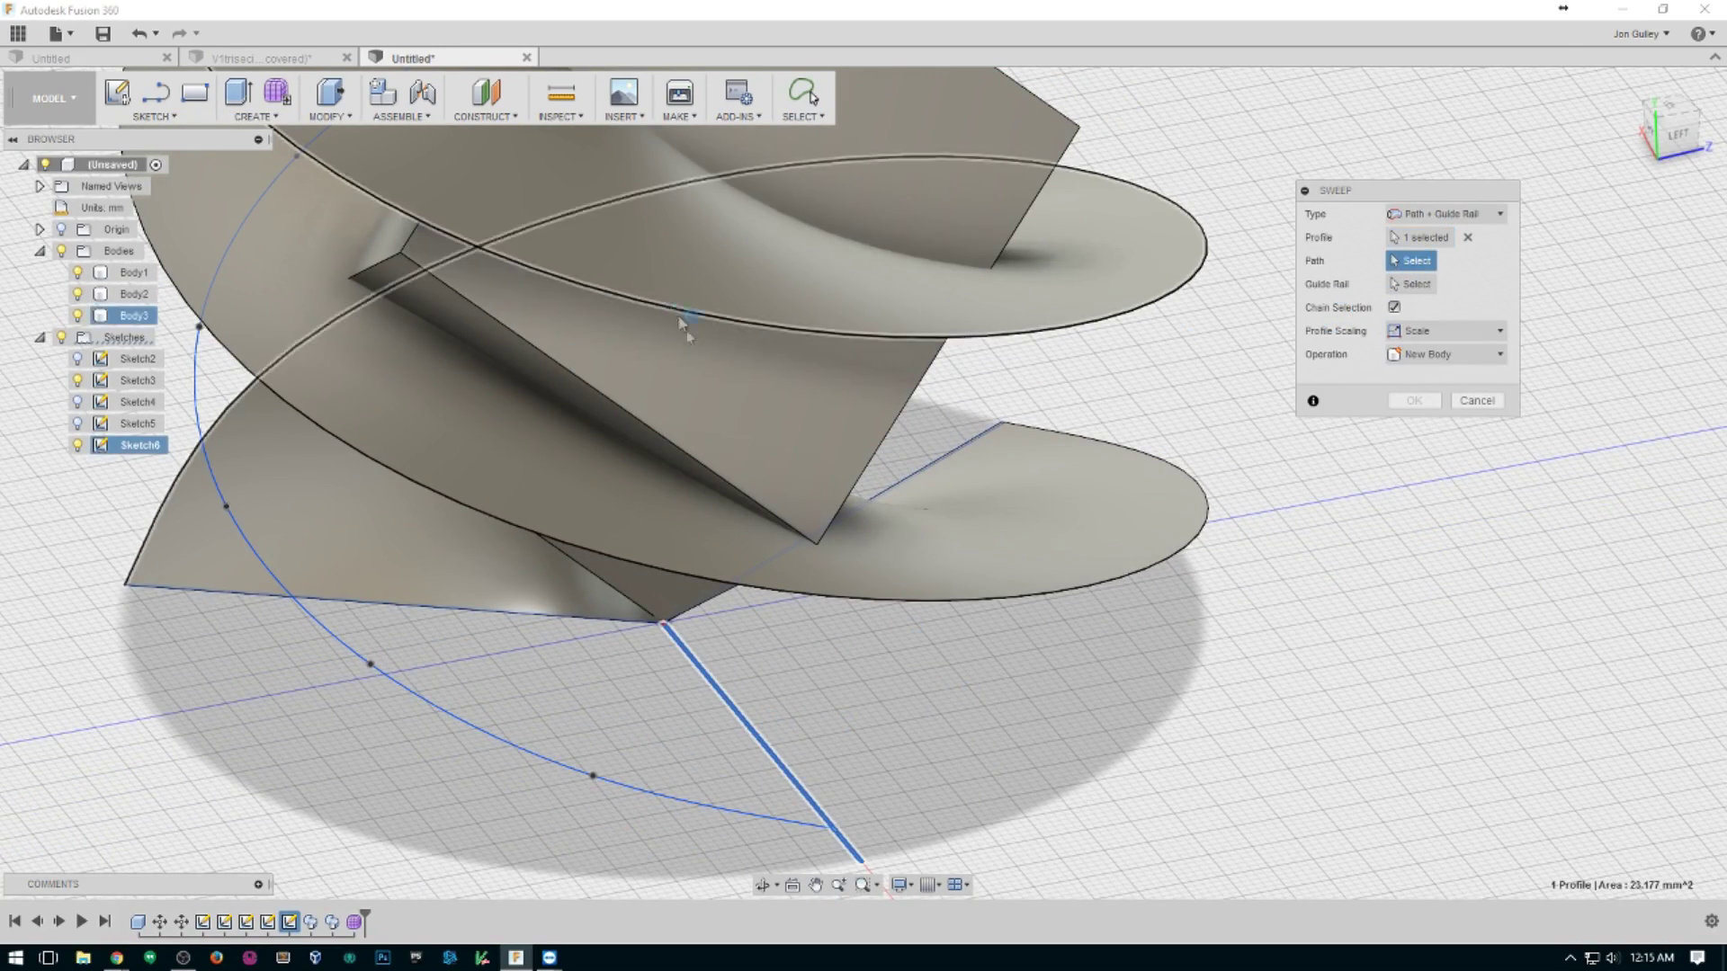
middle_click_drag(564, 359, 886, 277, "shift")
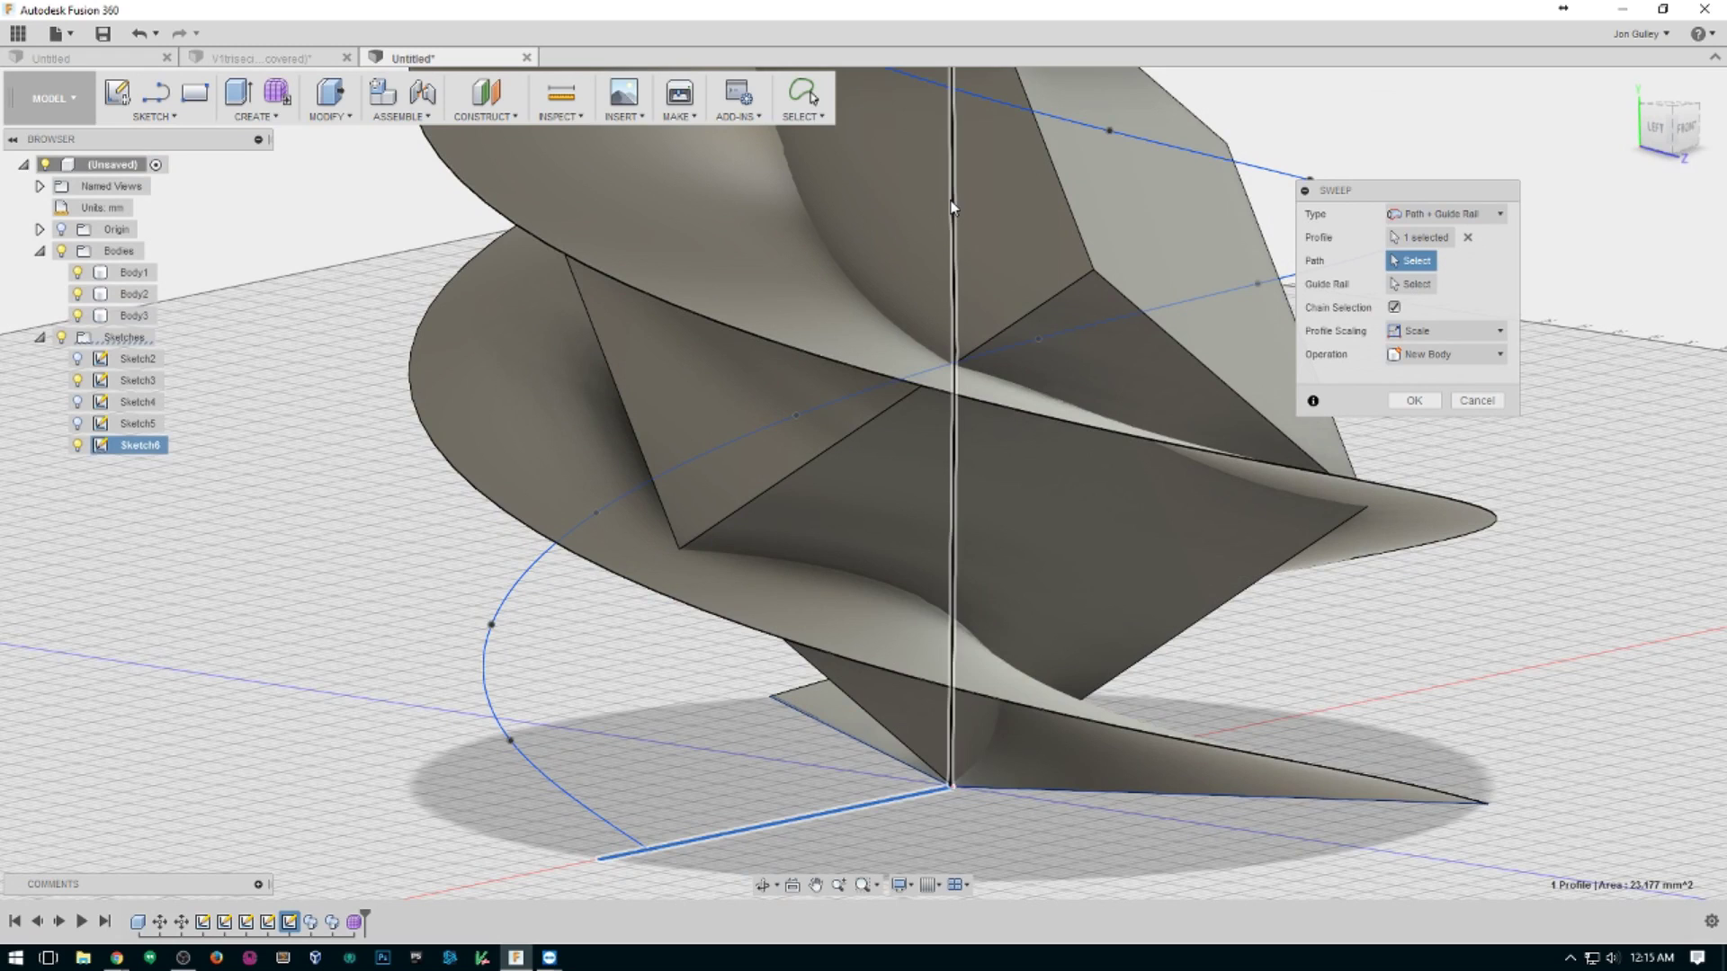
left_click(954, 217)
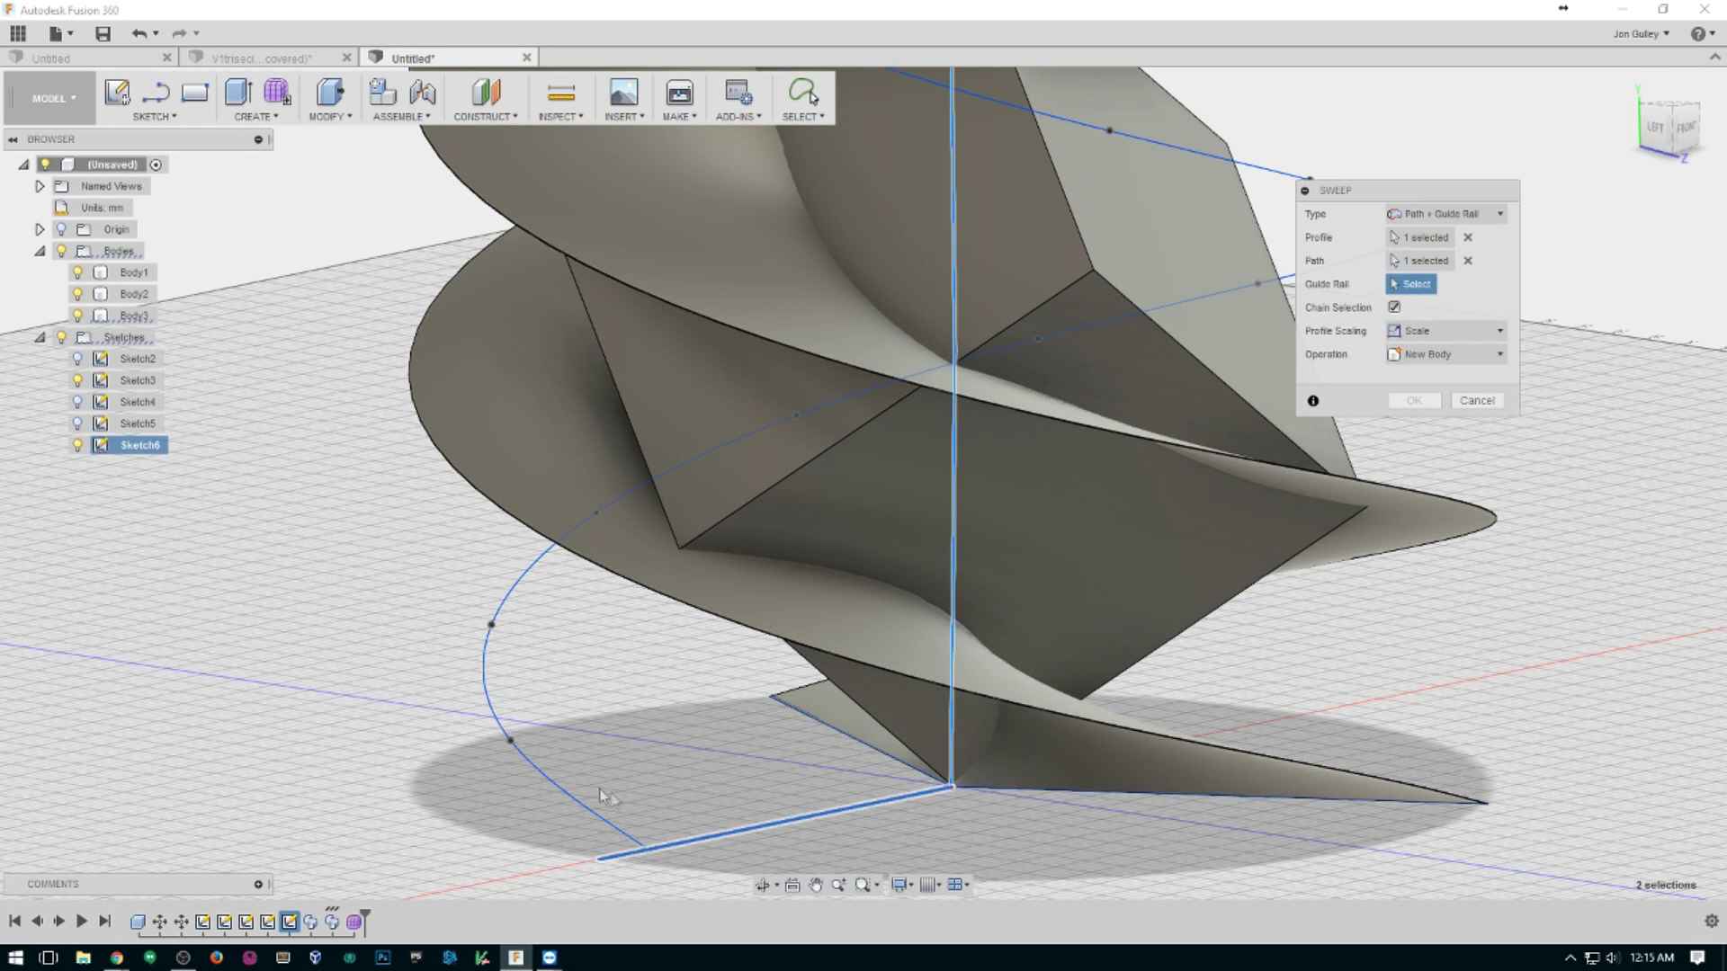
left_click(965, 762)
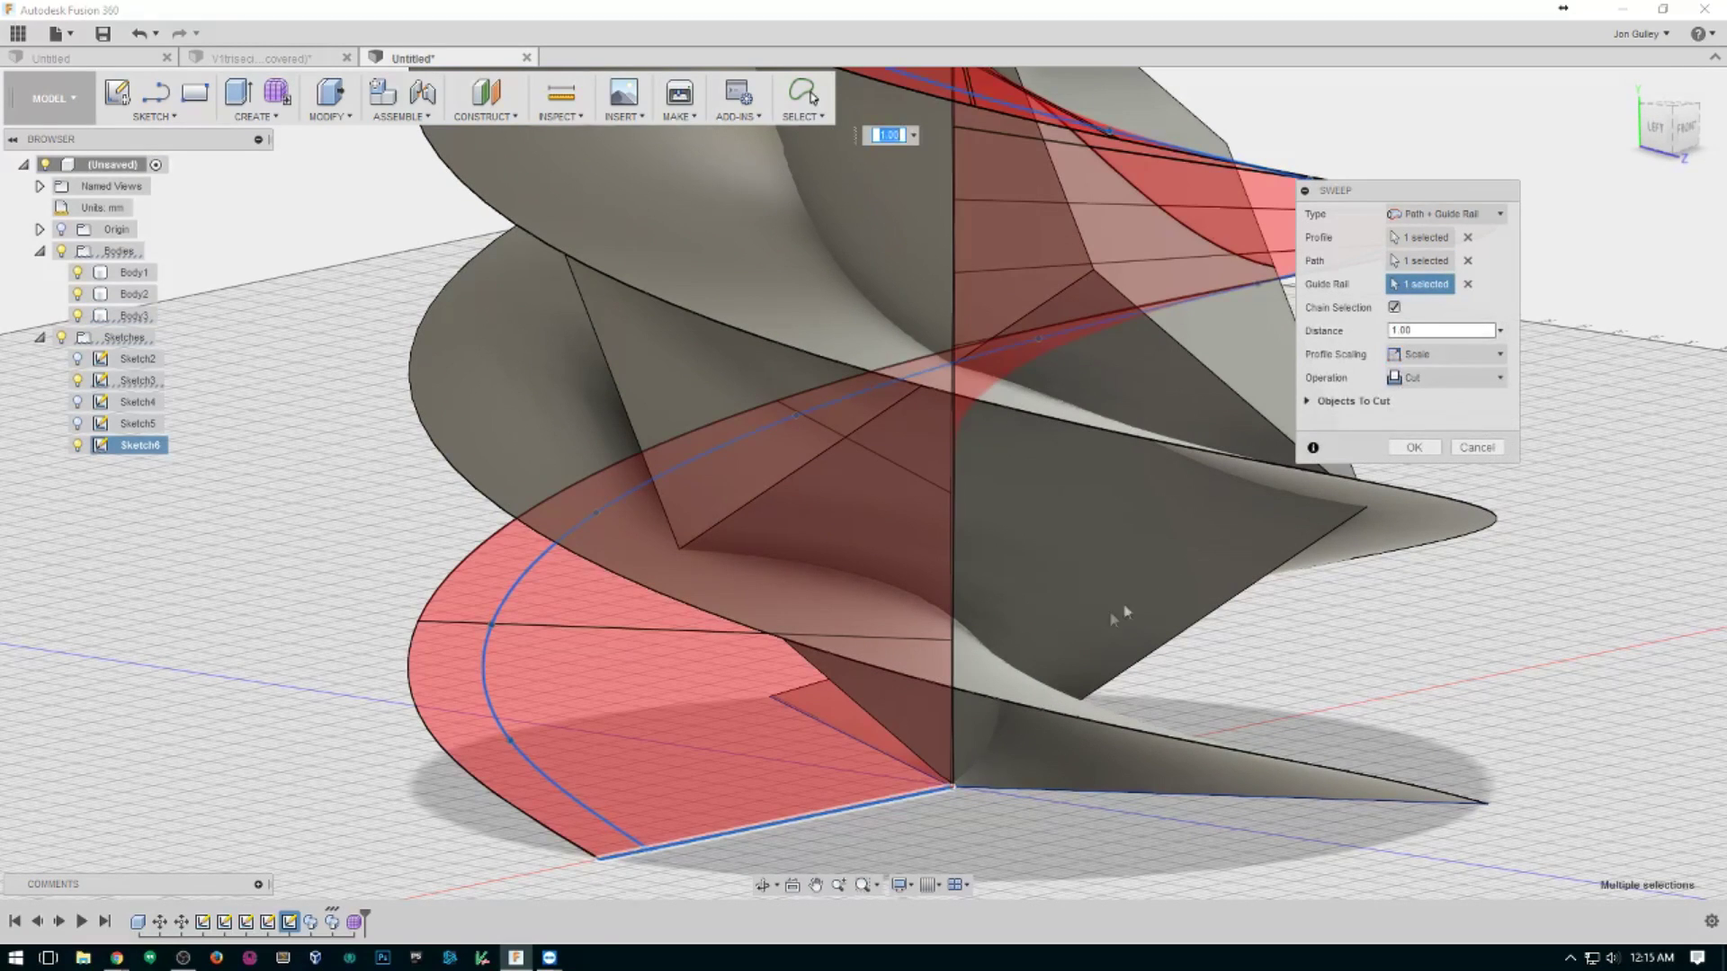
left_click(1447, 378)
left_click(1439, 465)
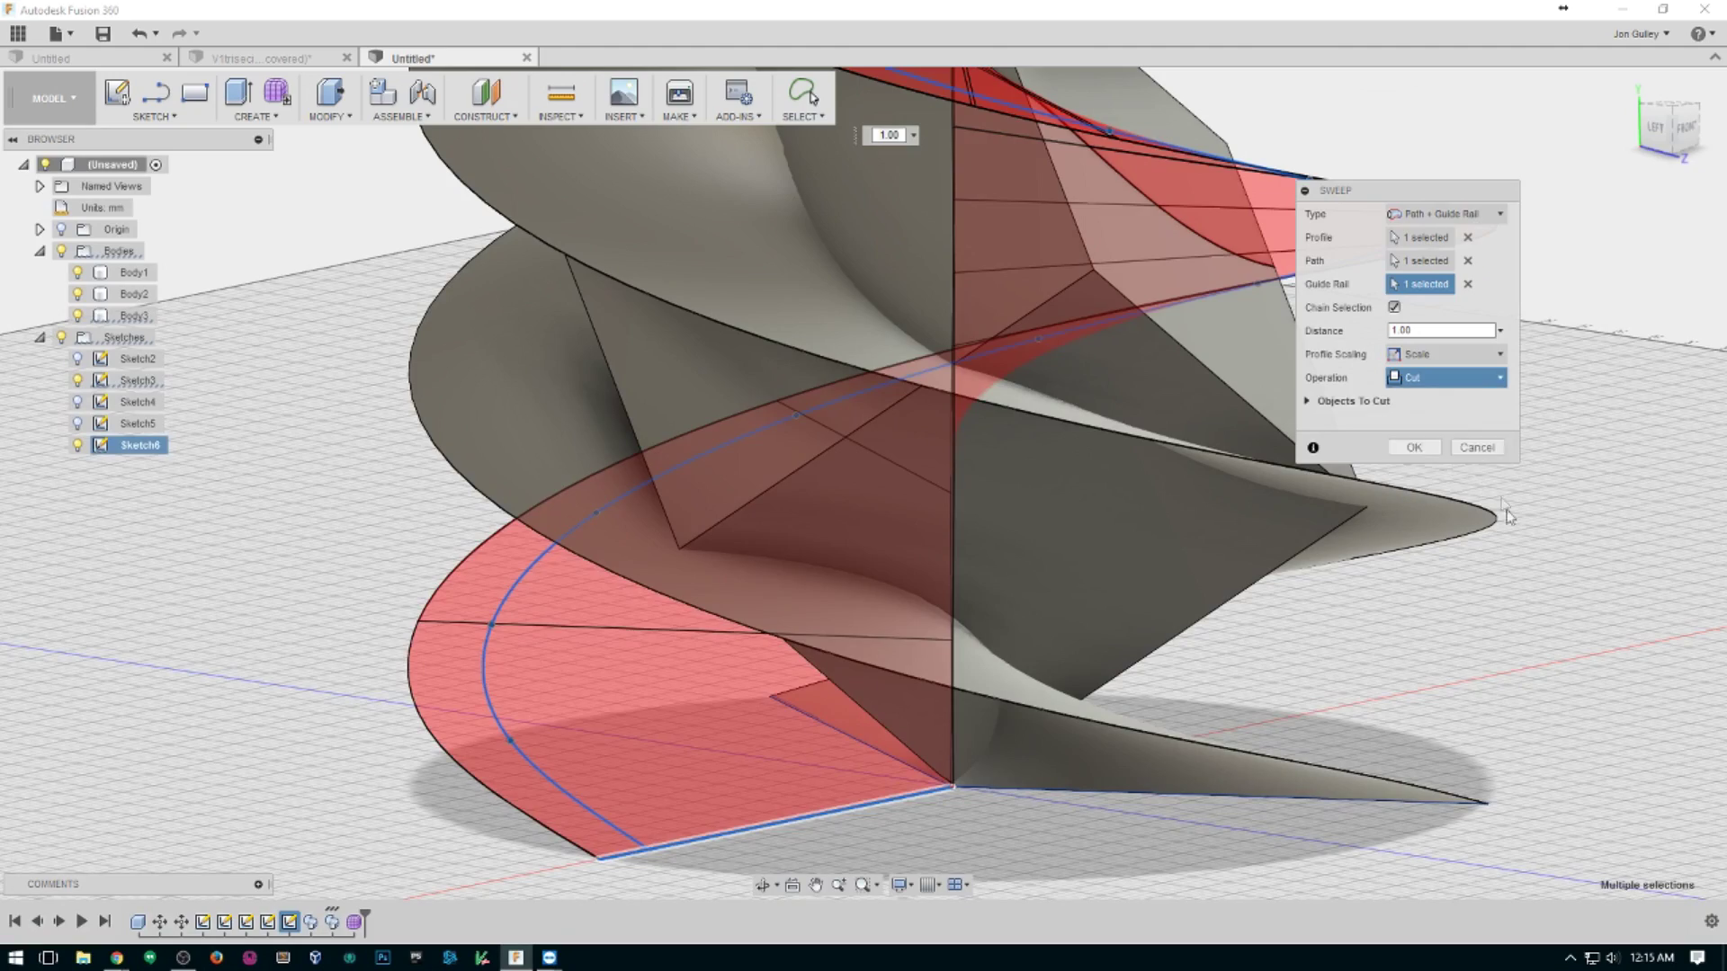
left_click(1476, 447)
scroll(1379, 450, "up", 5)
middle_click_drag(1379, 450, 451, 467, "shift")
Select Body2 through Body4 and leave the sculpt environment for solid modelling.
key("Escape")
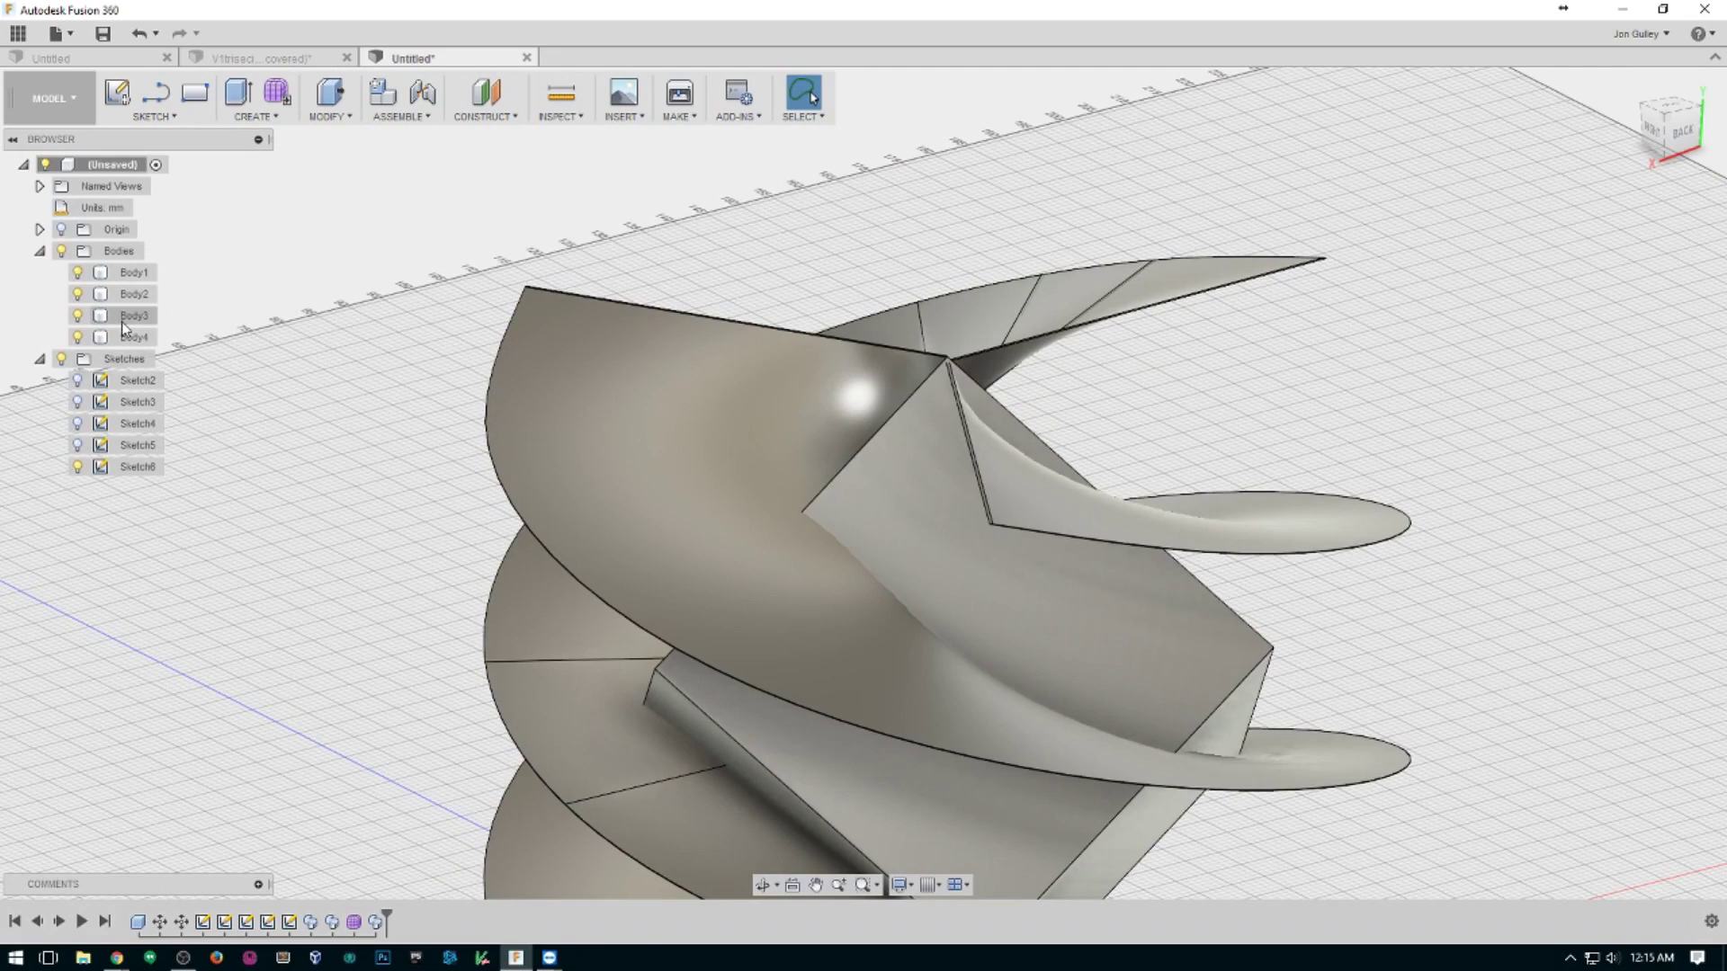
left_click(135, 294)
left_click(133, 338, "shift")
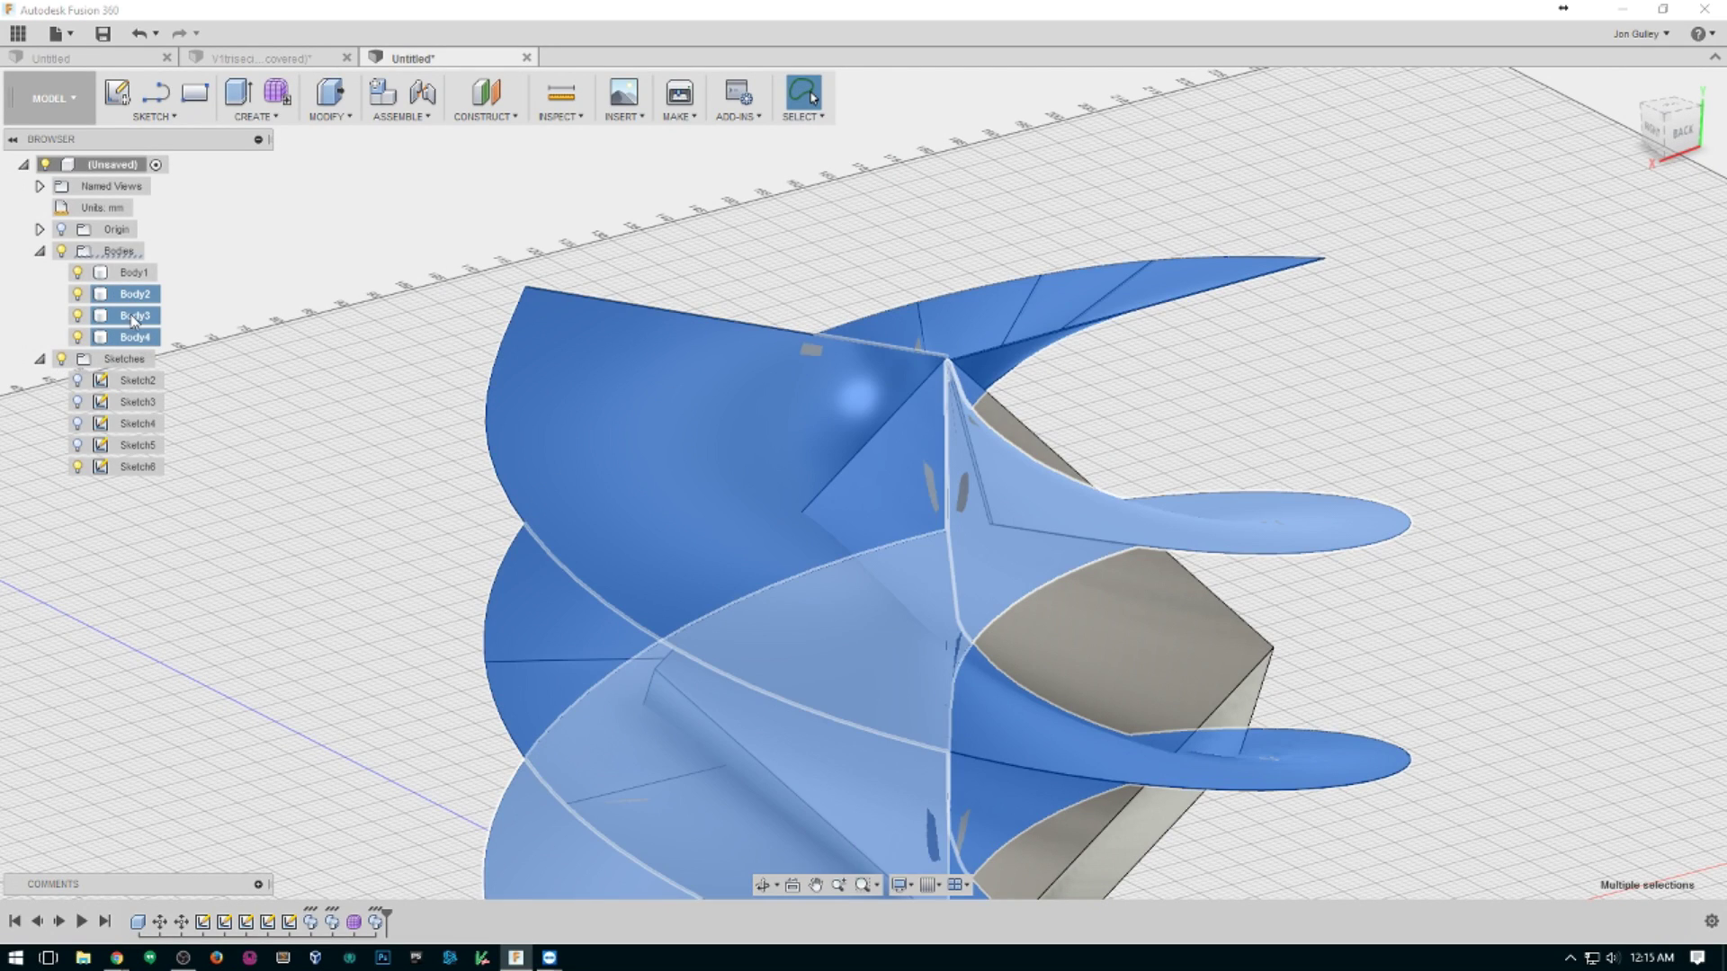
left_click(270, 115)
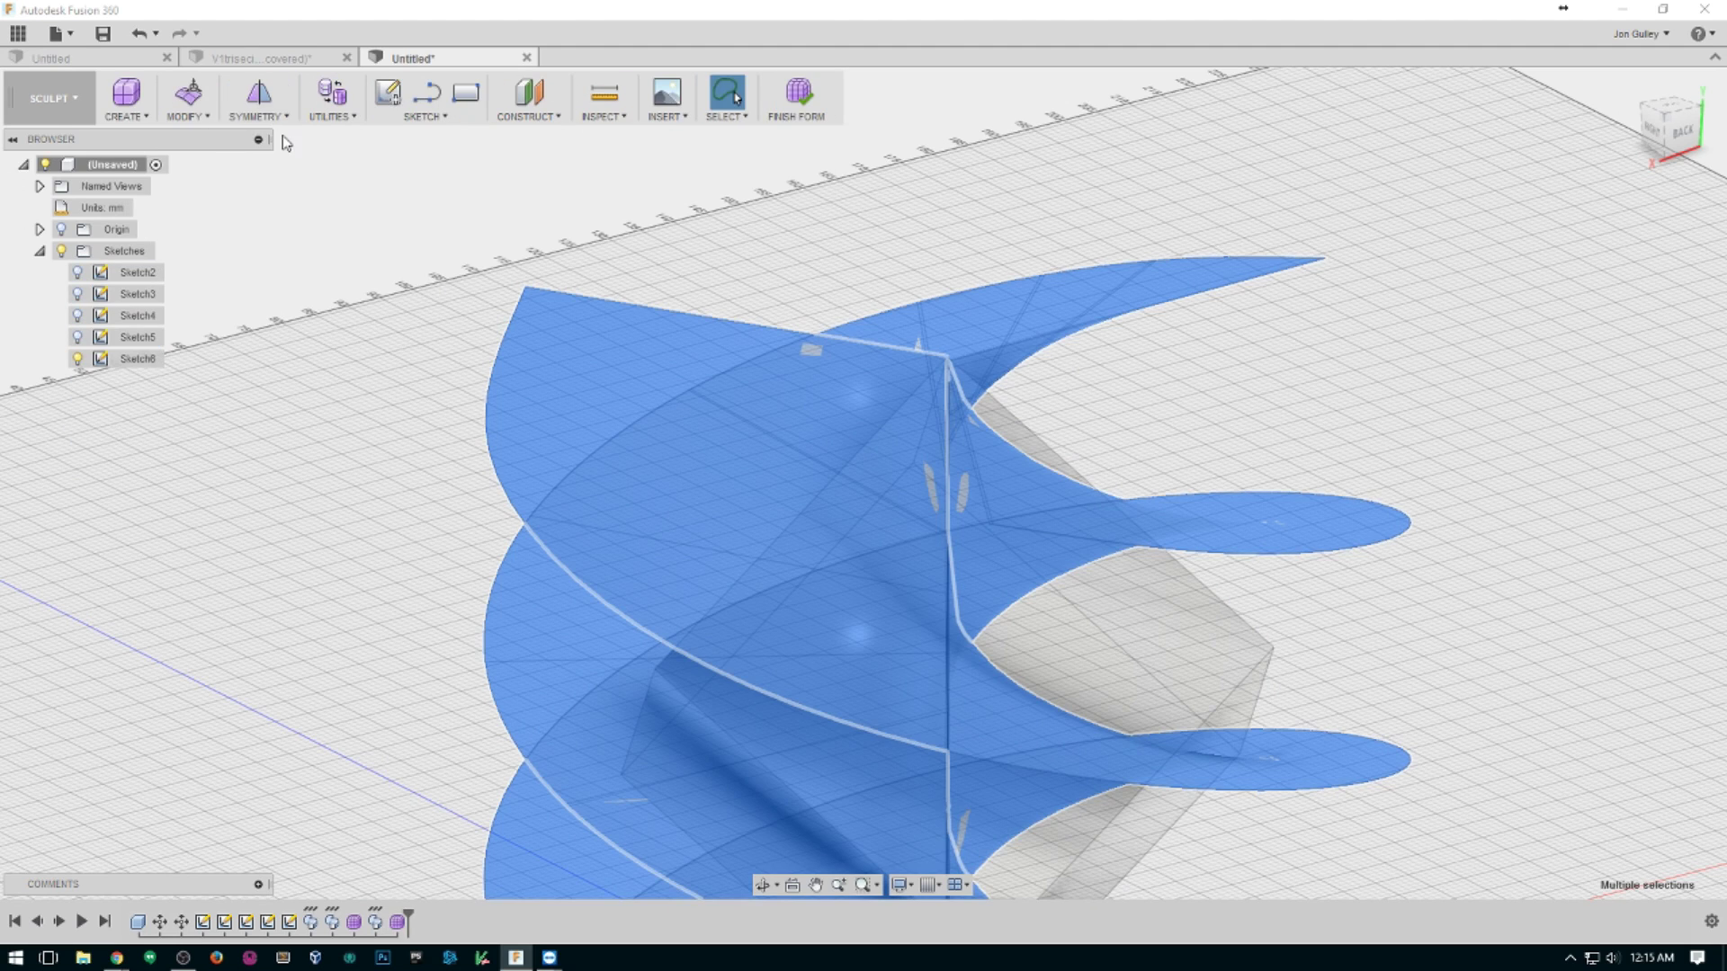
left_click(50, 98)
left_click(36, 168)
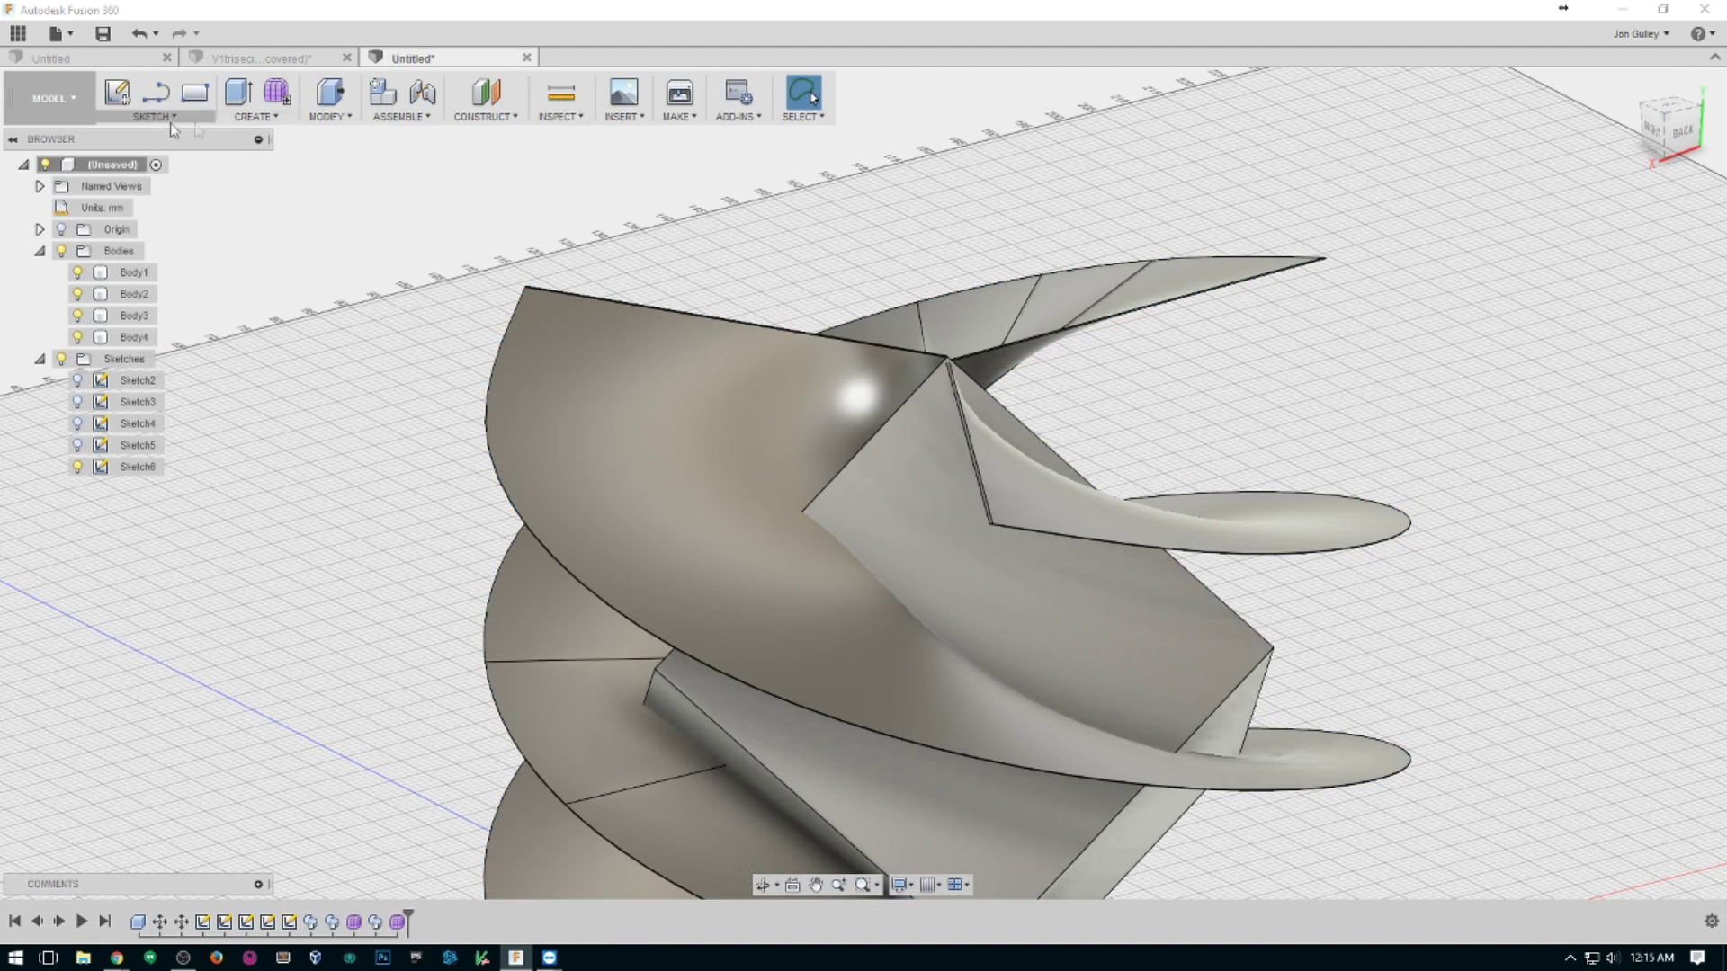
Combine Body2, Body3 and Body4 with a Join into a single Body2.
left_click(135, 293)
left_click(135, 336, "shift")
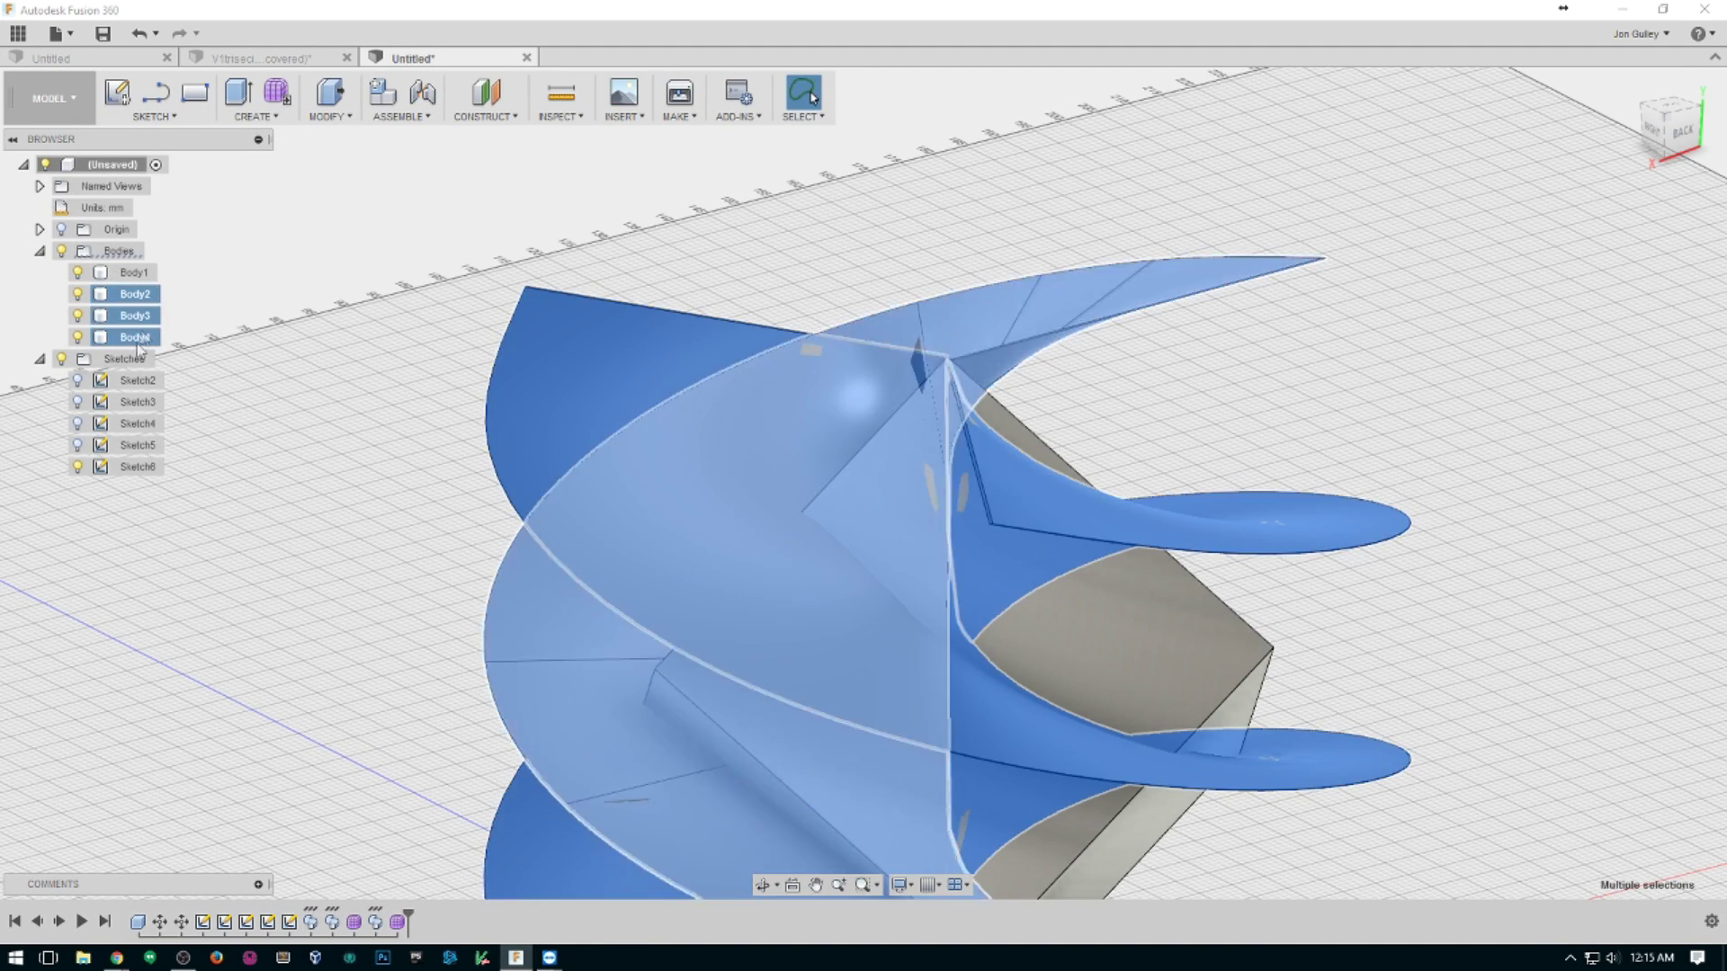
left_click(255, 116)
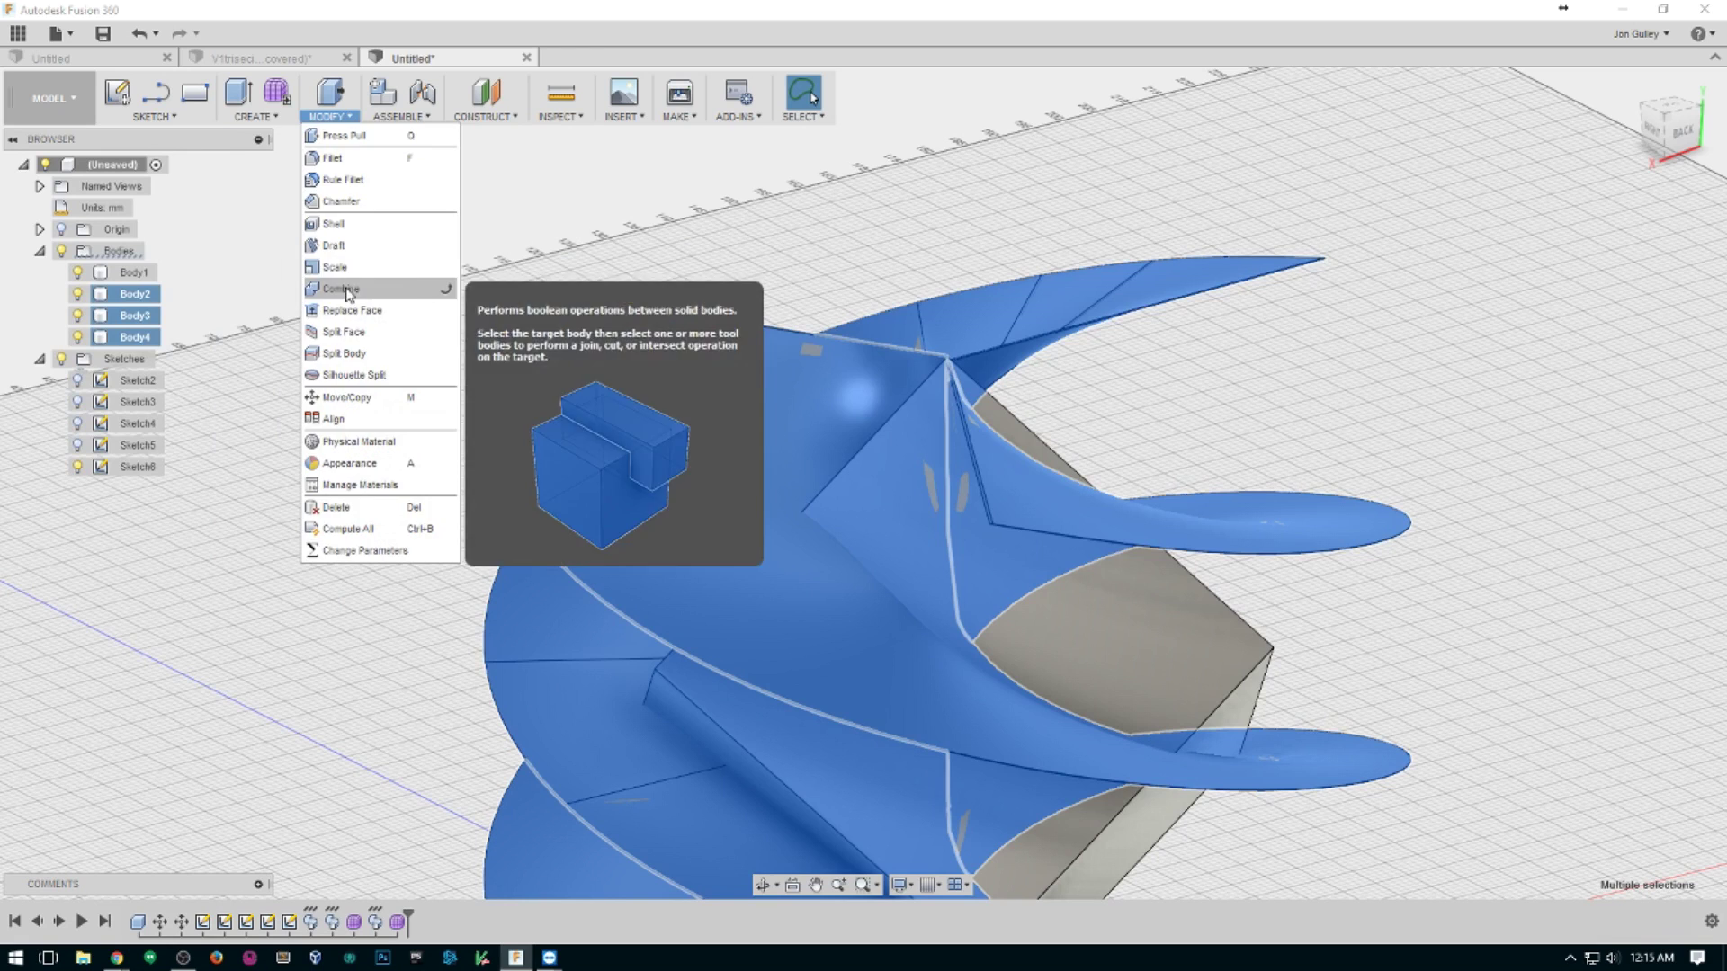
key("Escape")
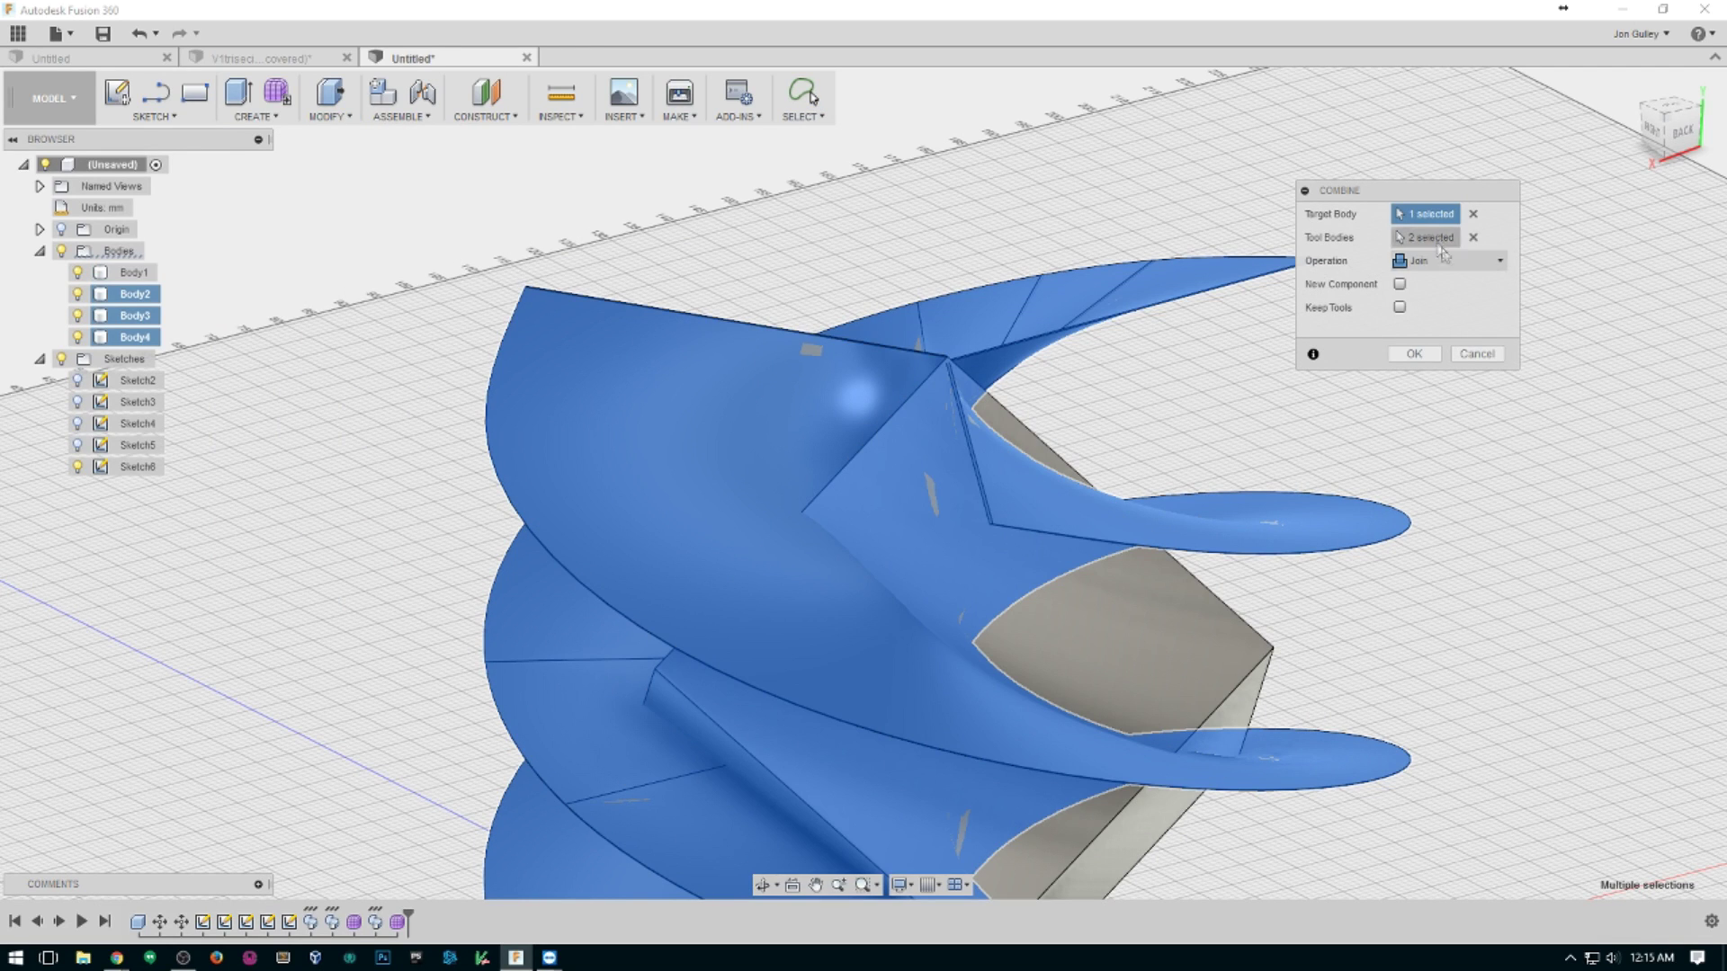
left_click(1414, 354)
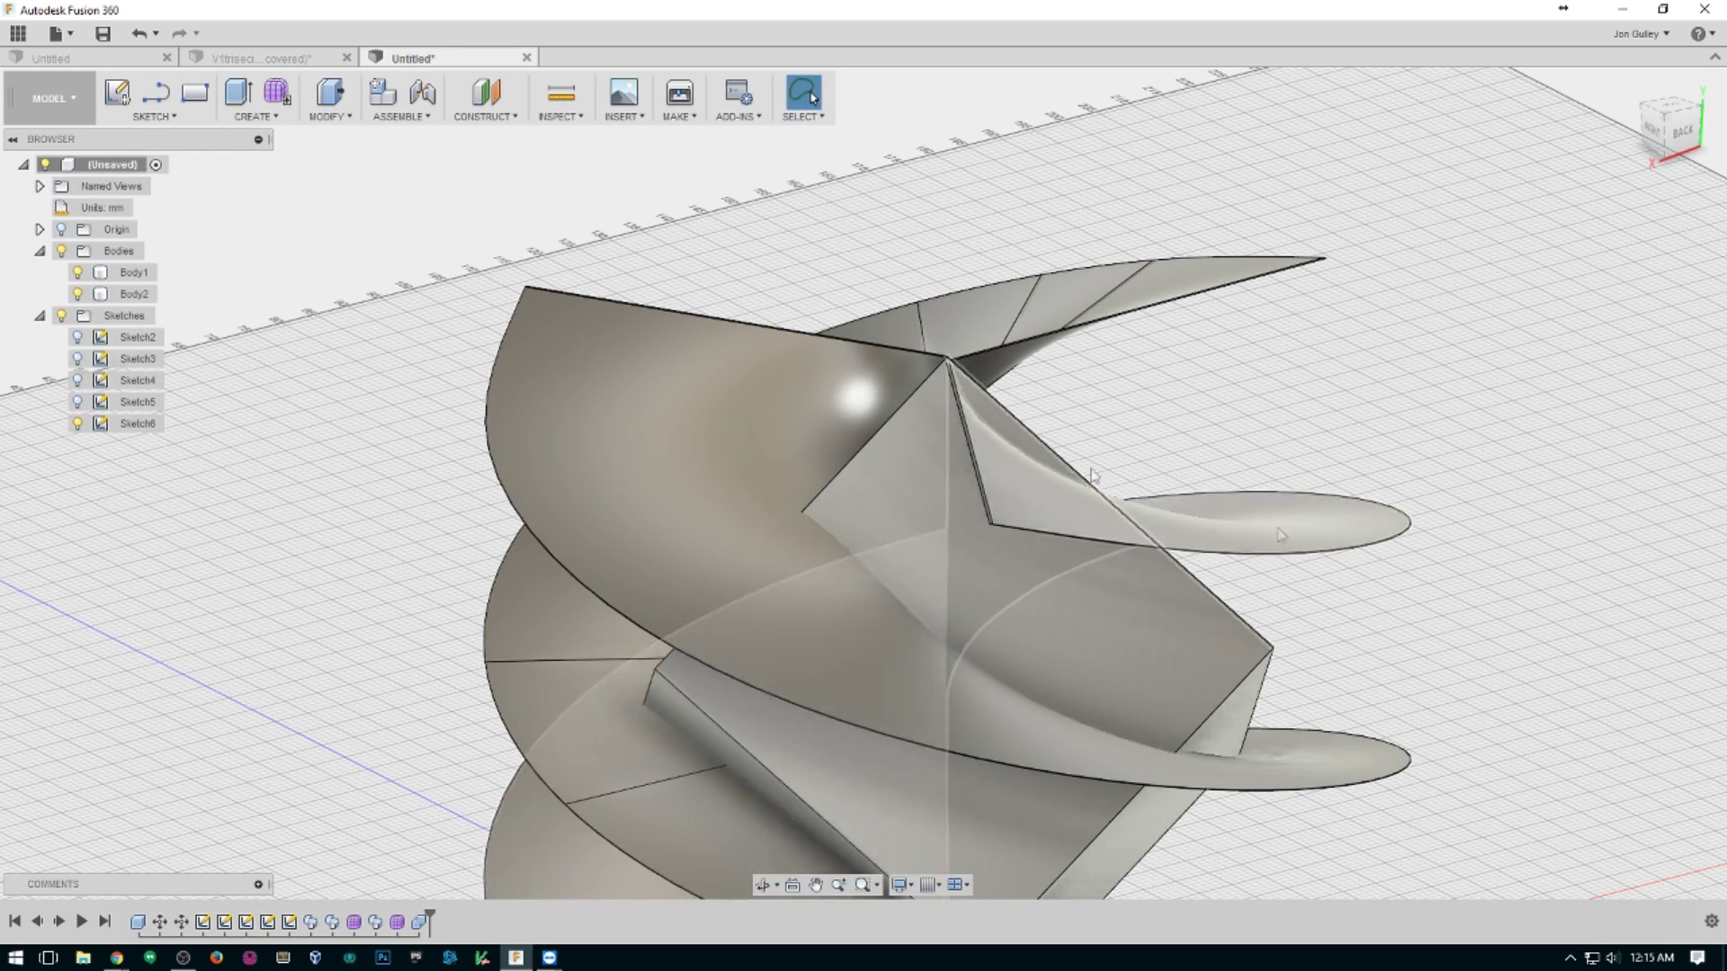
Try to split Body1 using Body2 as the splitting tool, which fails.
left_click(334, 115)
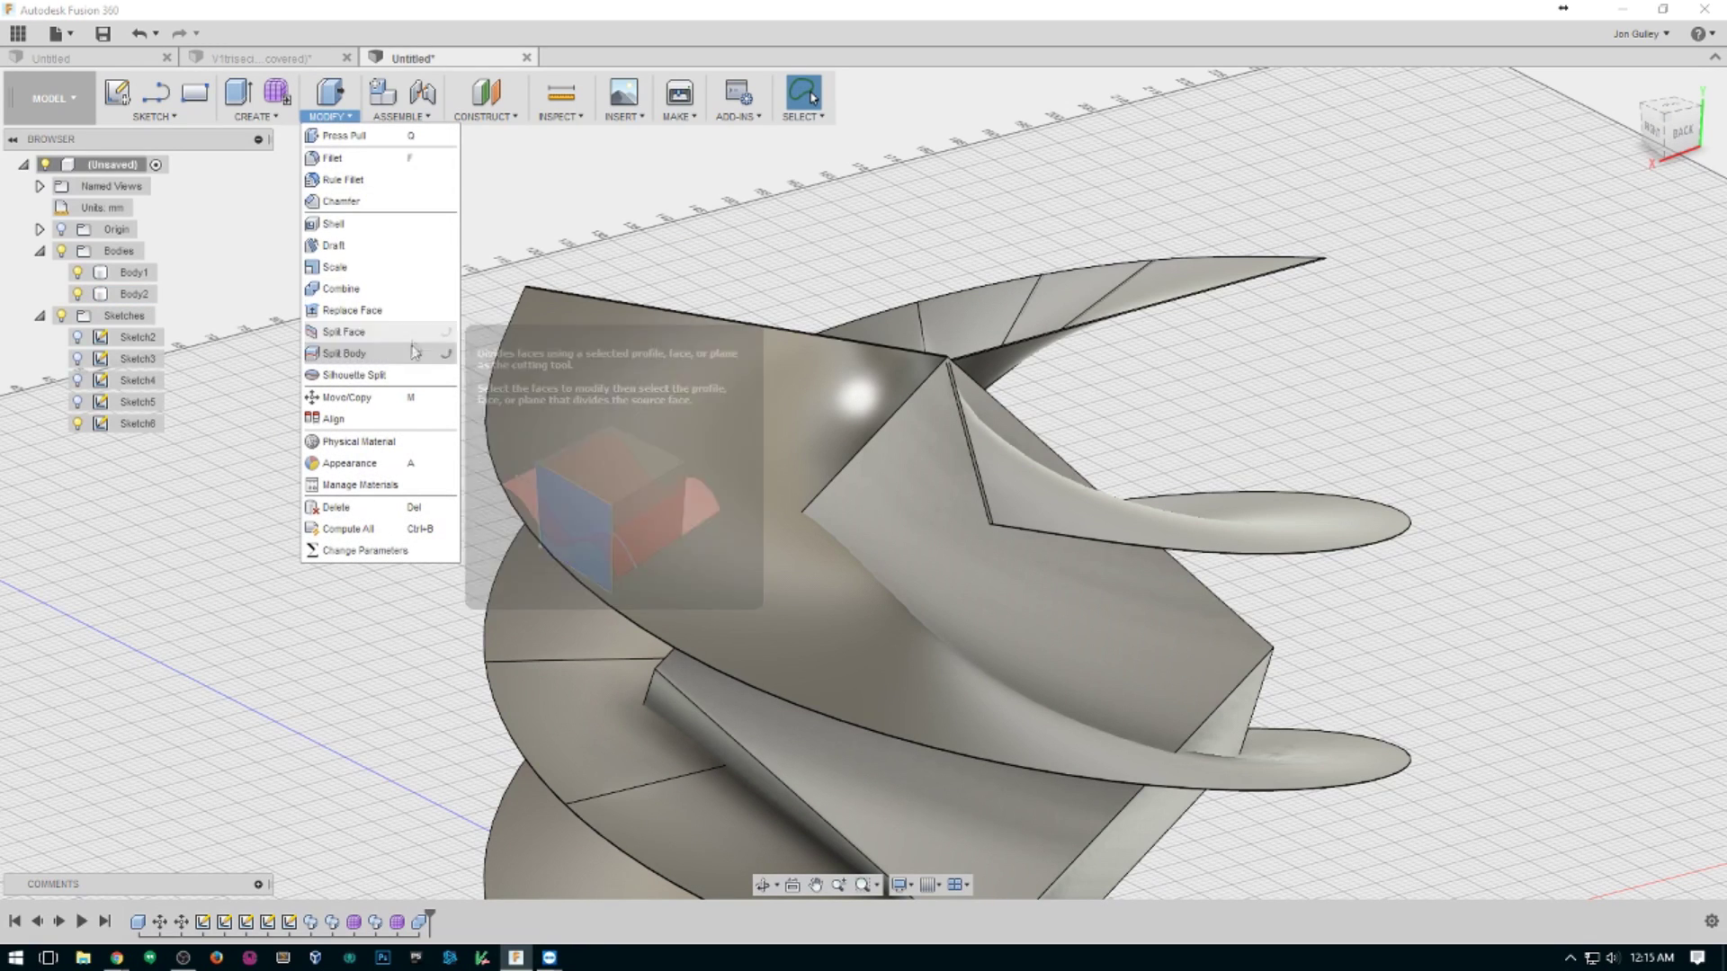
left_click(343, 353)
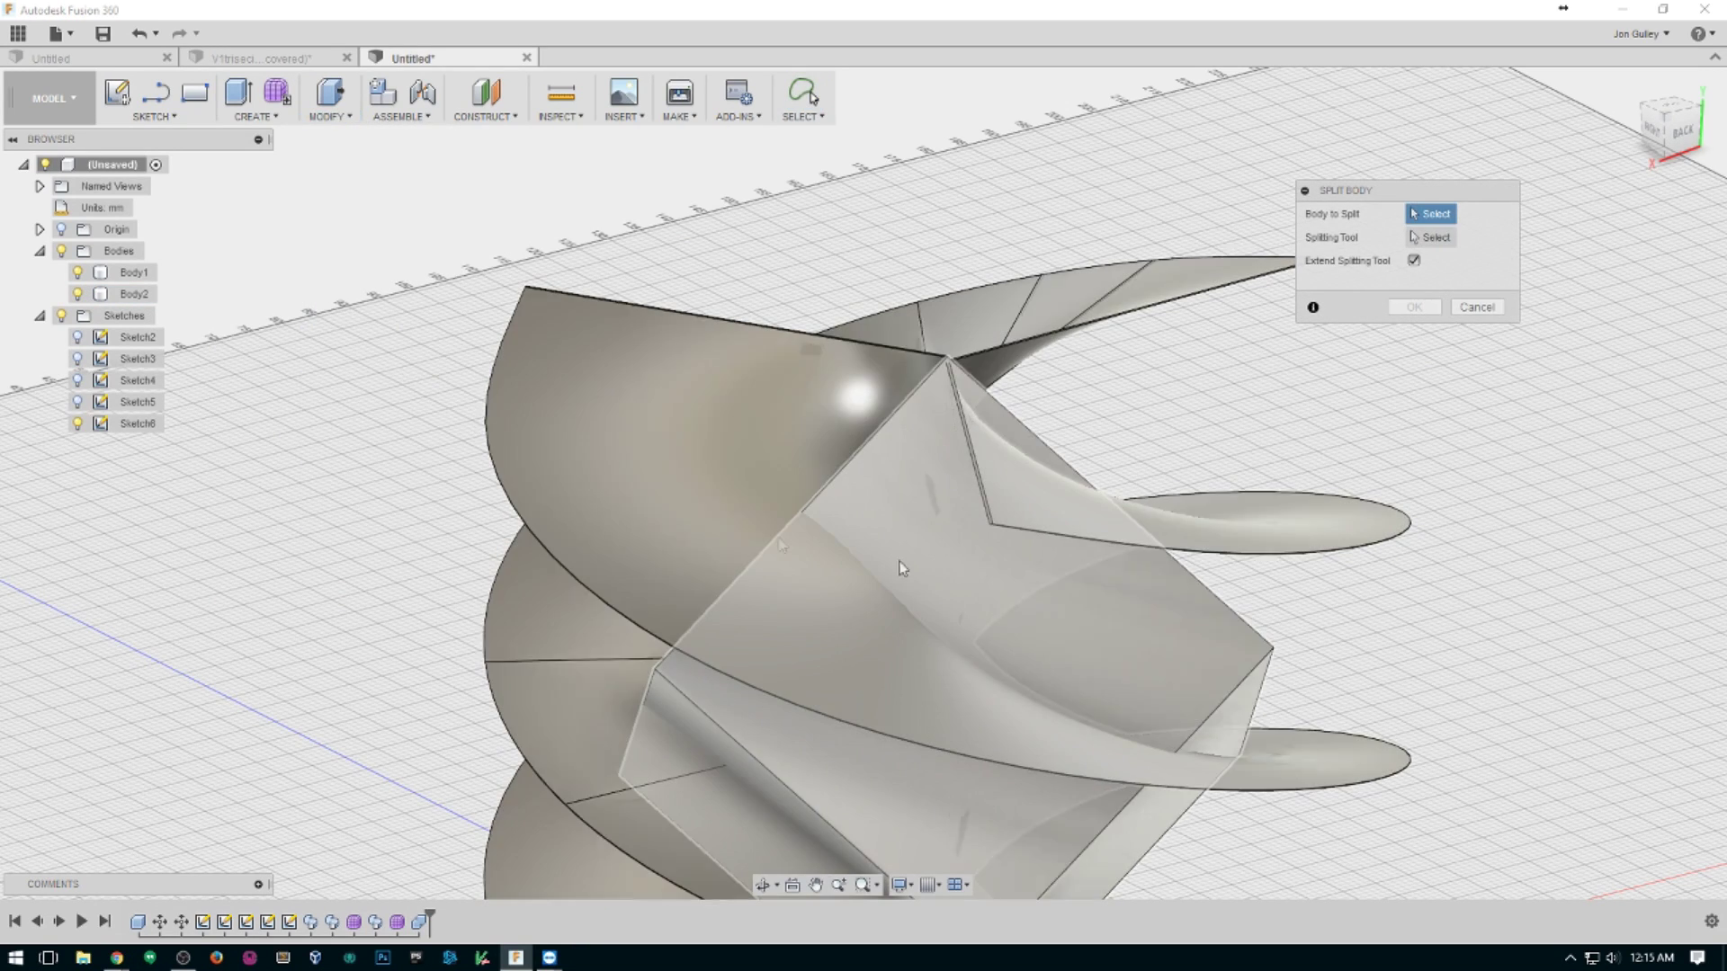
left_click(1159, 651)
left_click(1439, 237)
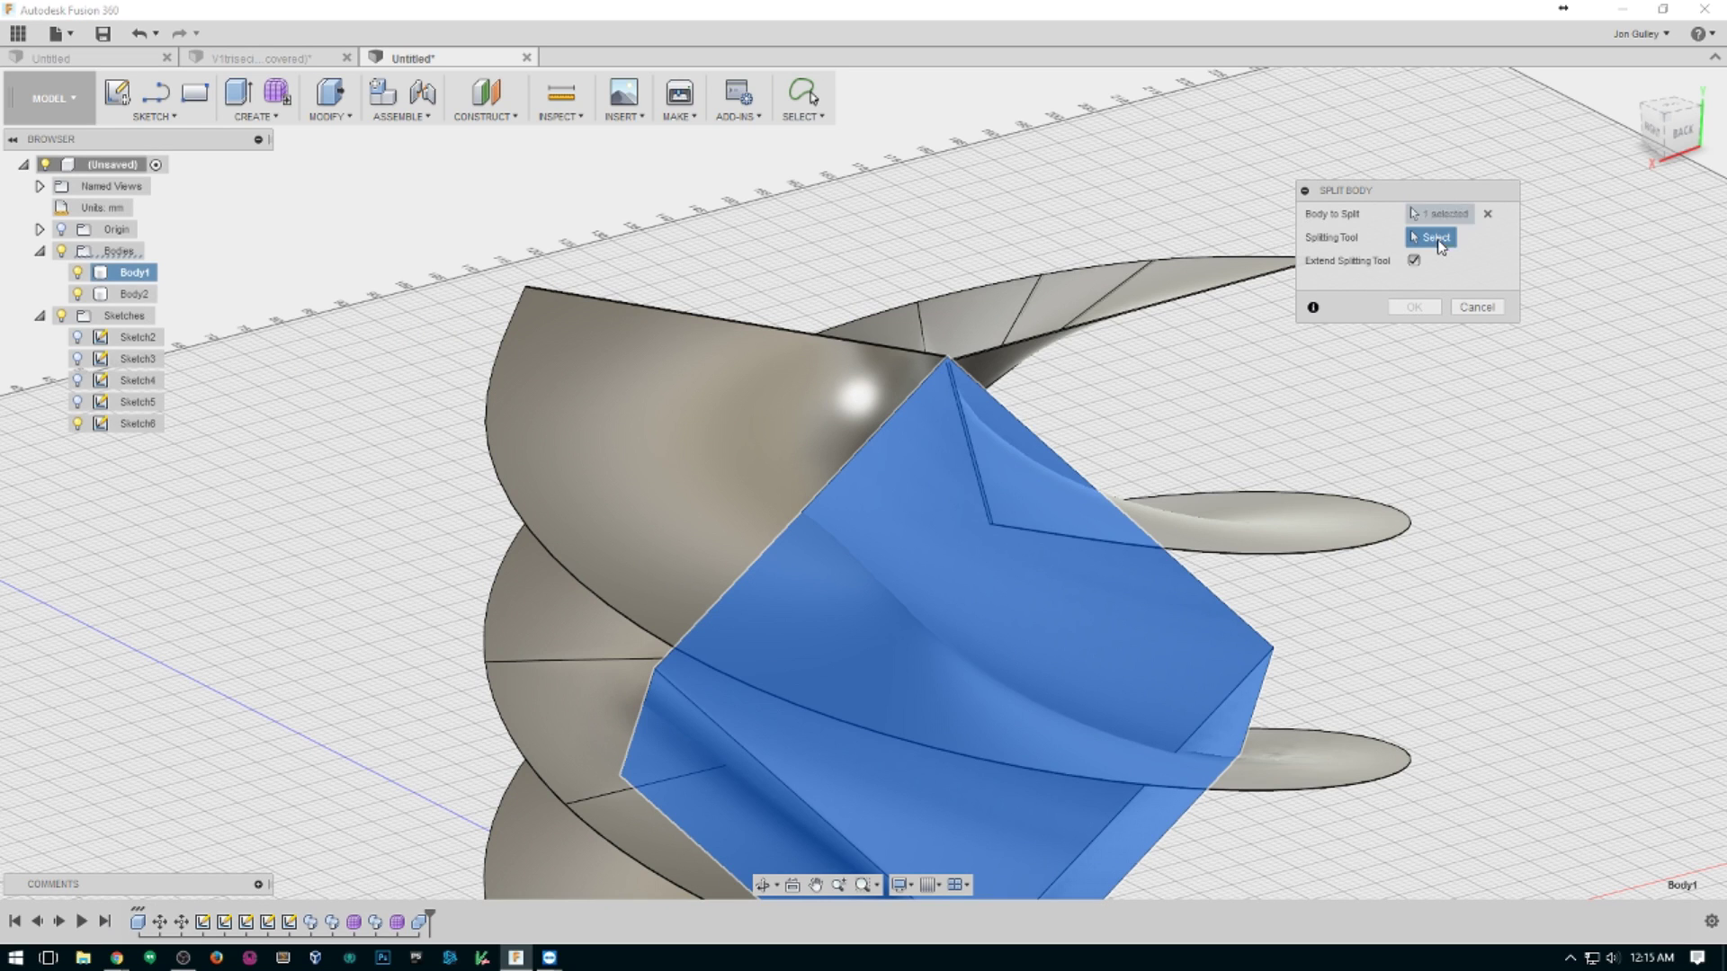
left_click(135, 296)
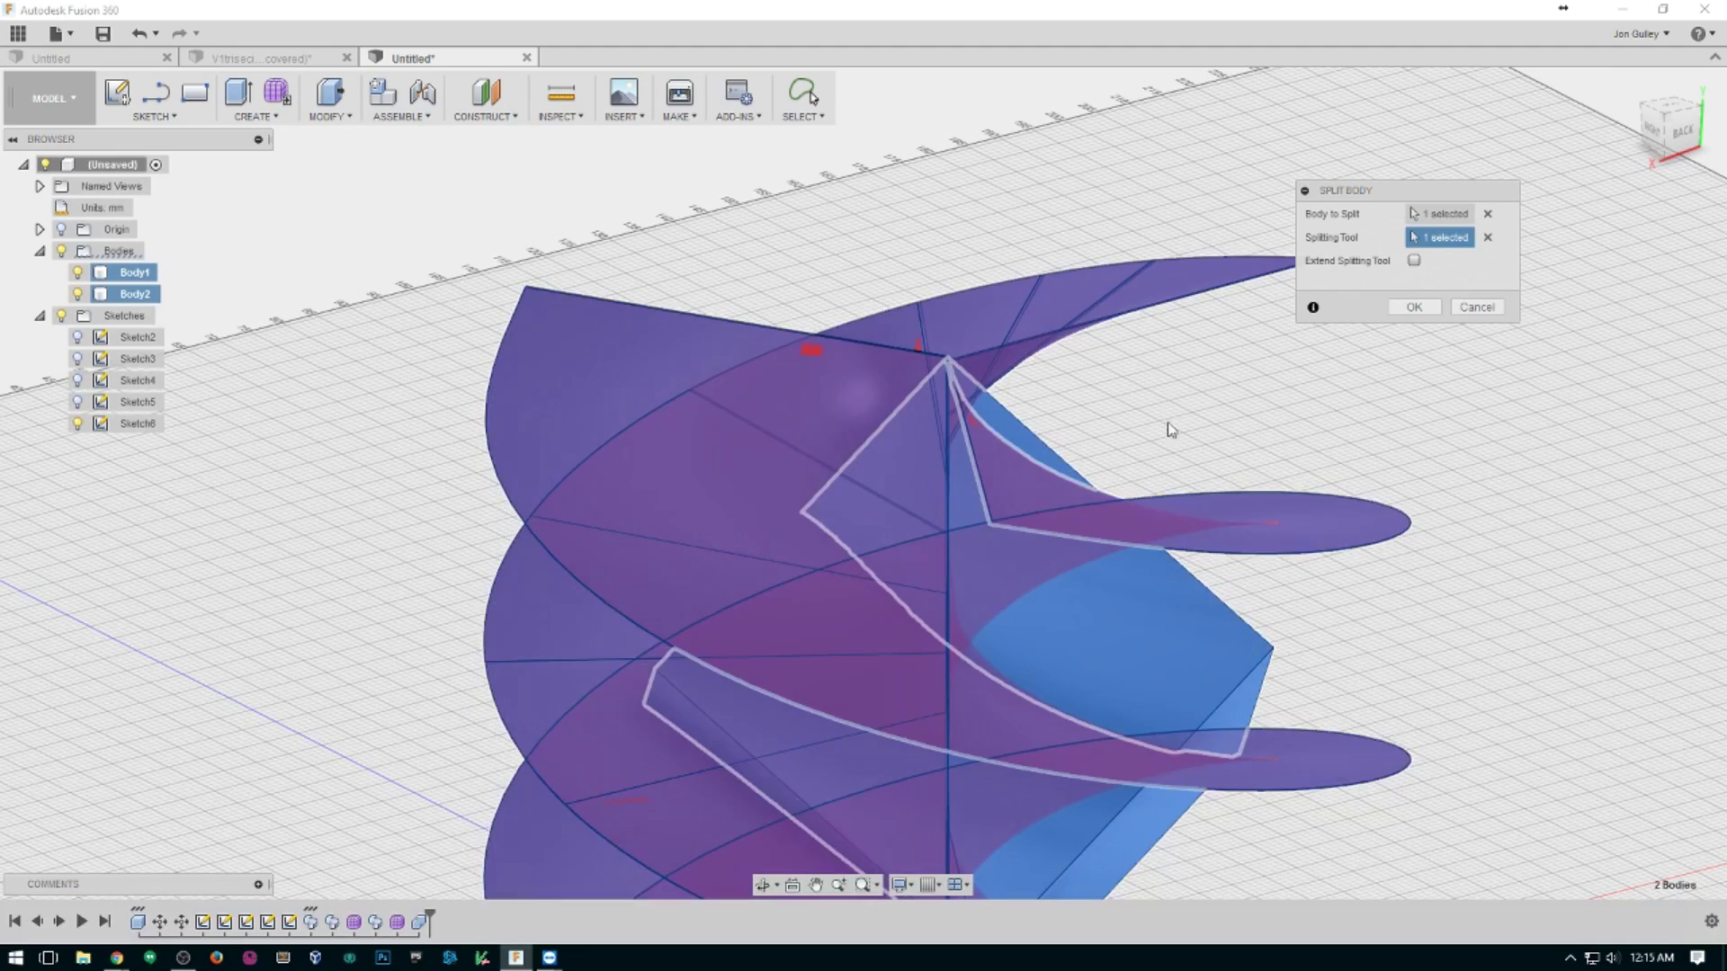
left_click(1437, 309)
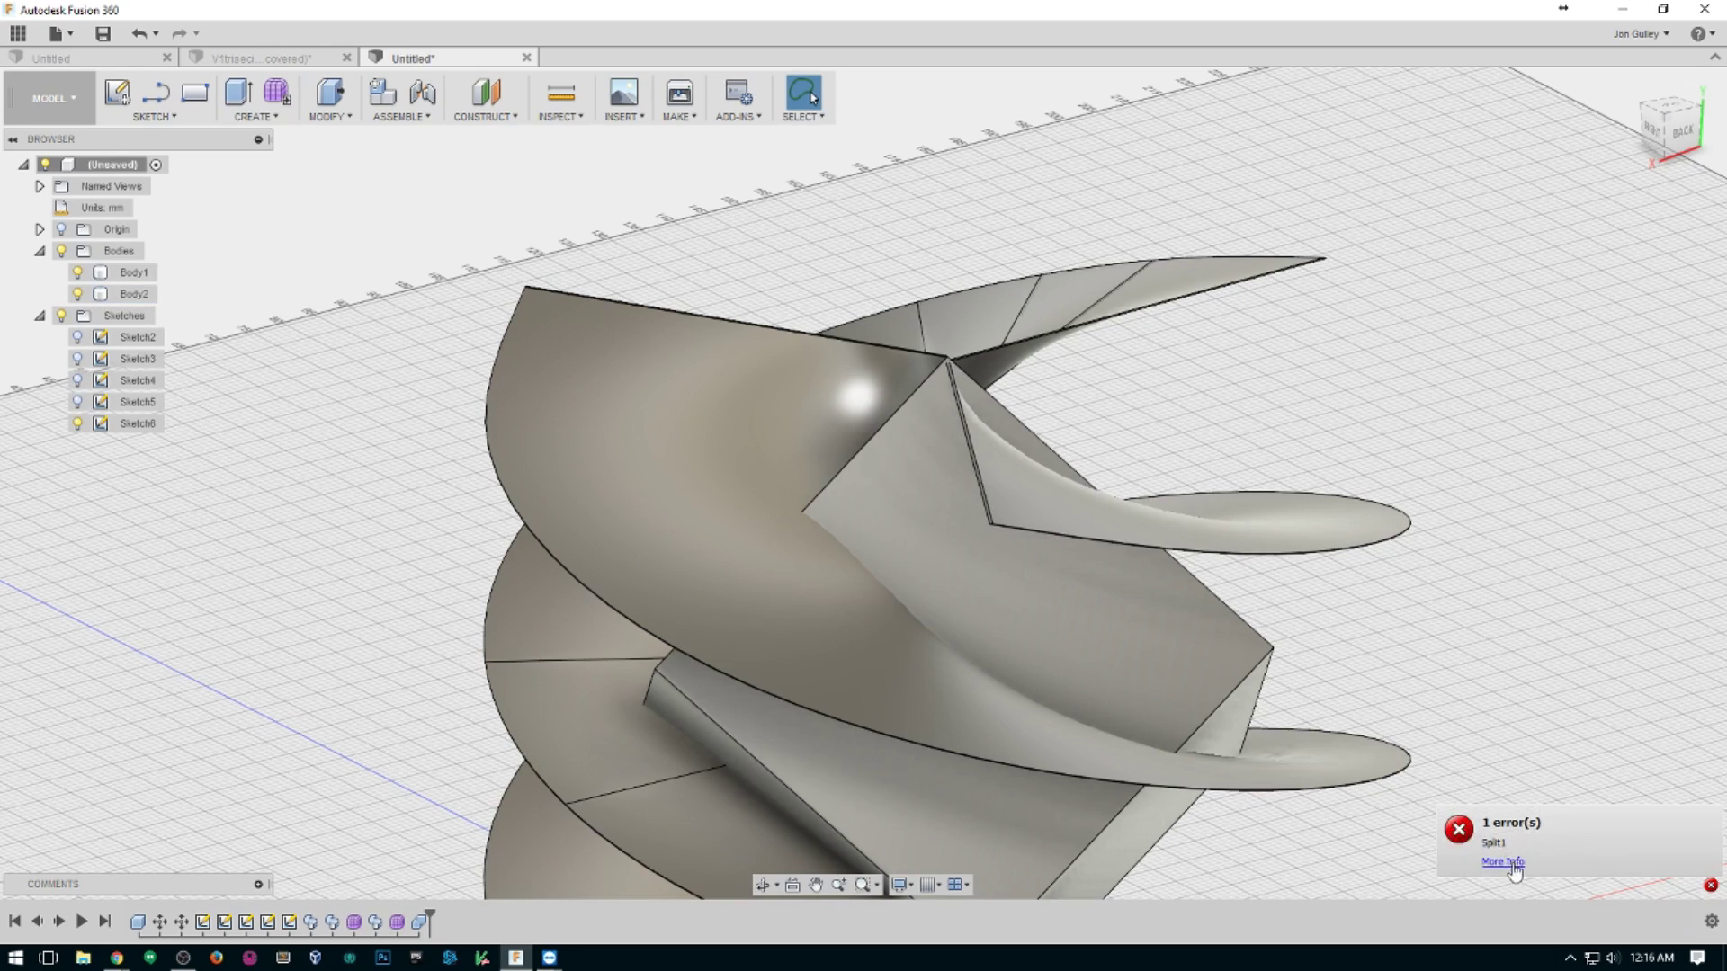
Zoom and orbit around the blade vertex, then fit the whole twisted model in view.
scroll(972, 388, "up", 10)
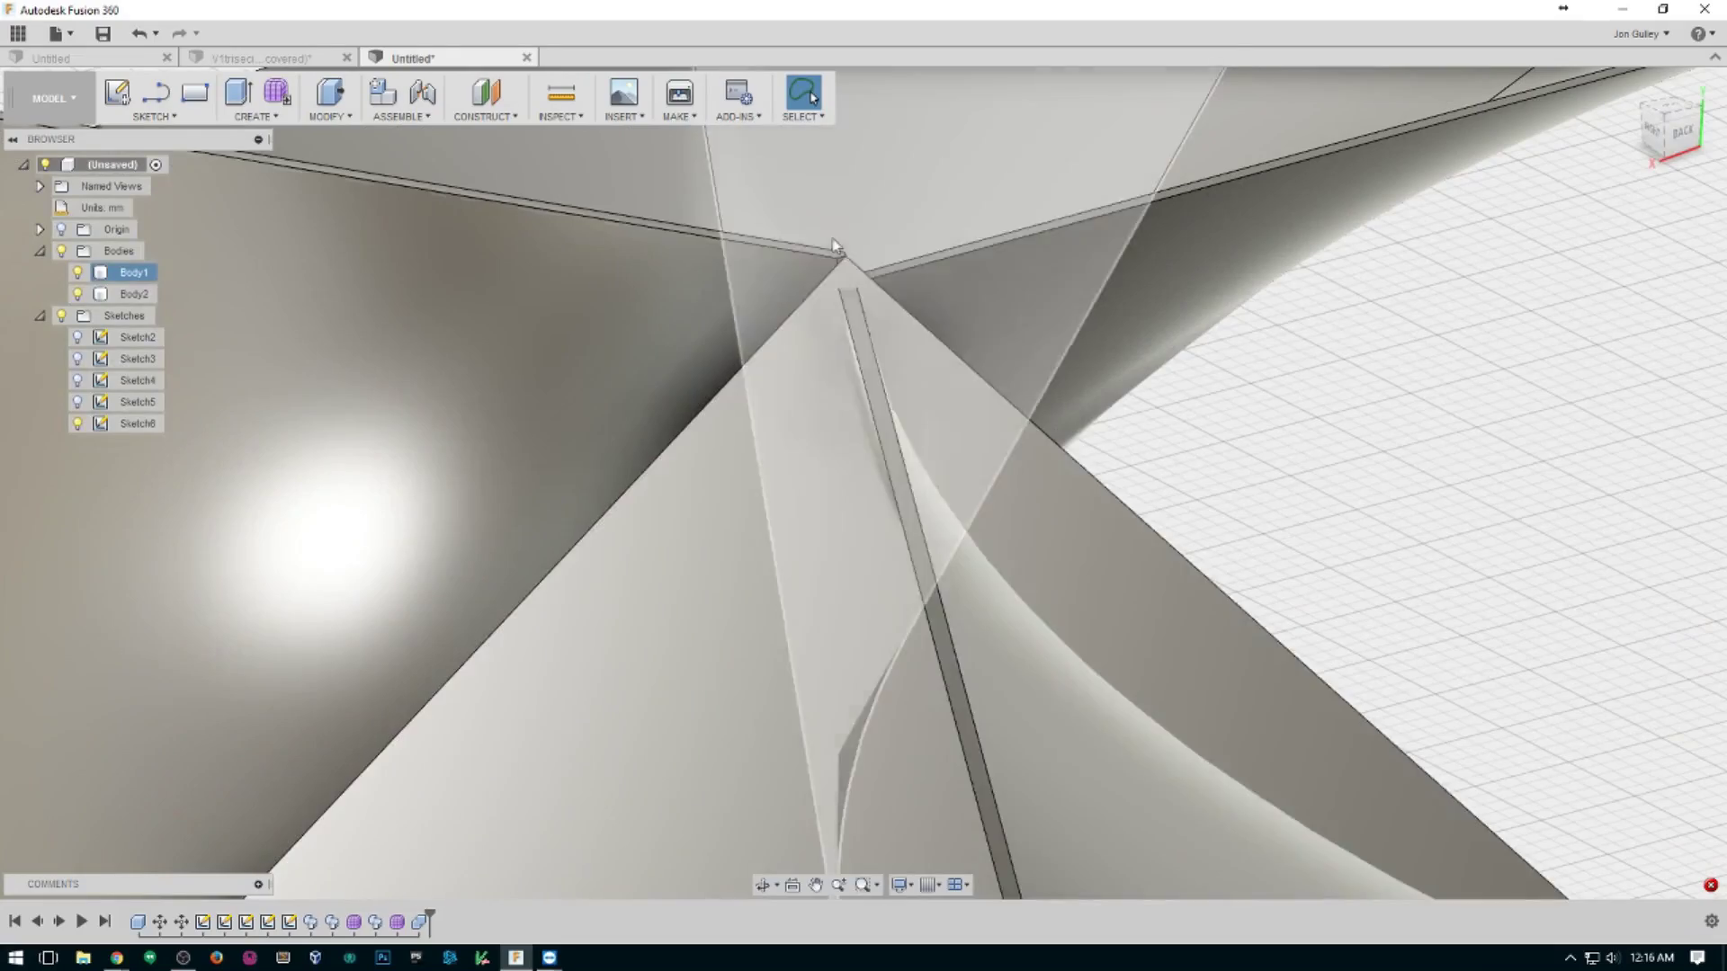
middle_click_drag(834, 245, 989, 520, "shift")
scroll(999, 555, "up", 3)
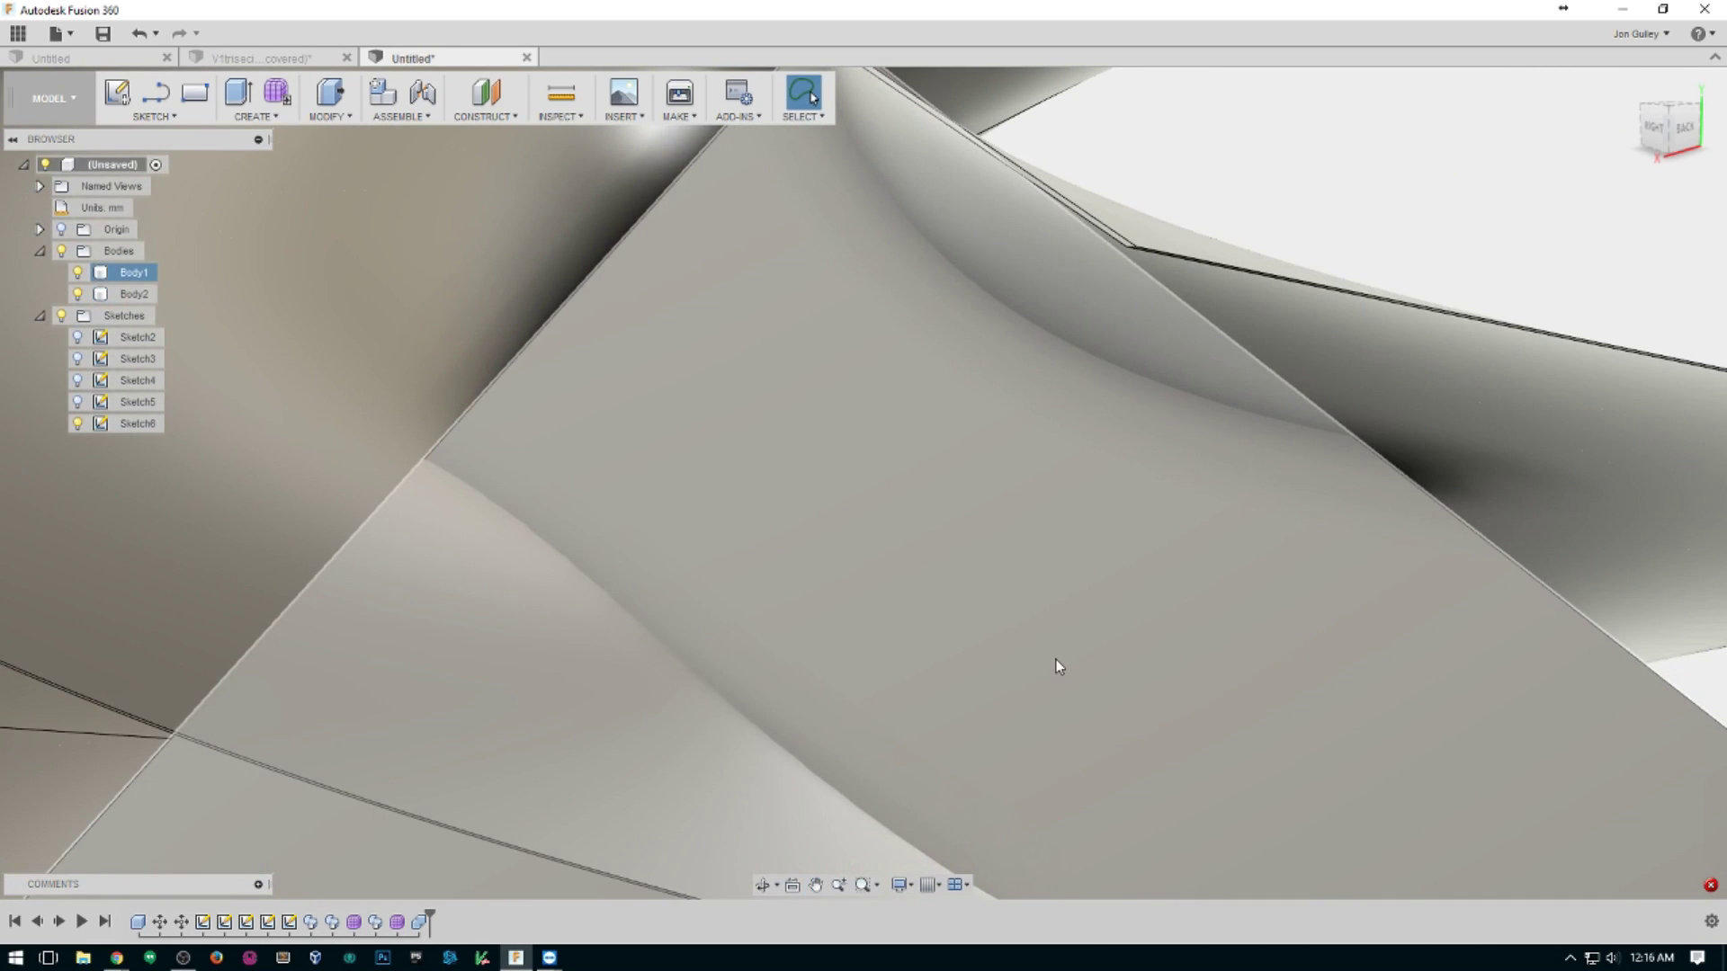
scroll(1056, 660, "up", 3)
key("F6")
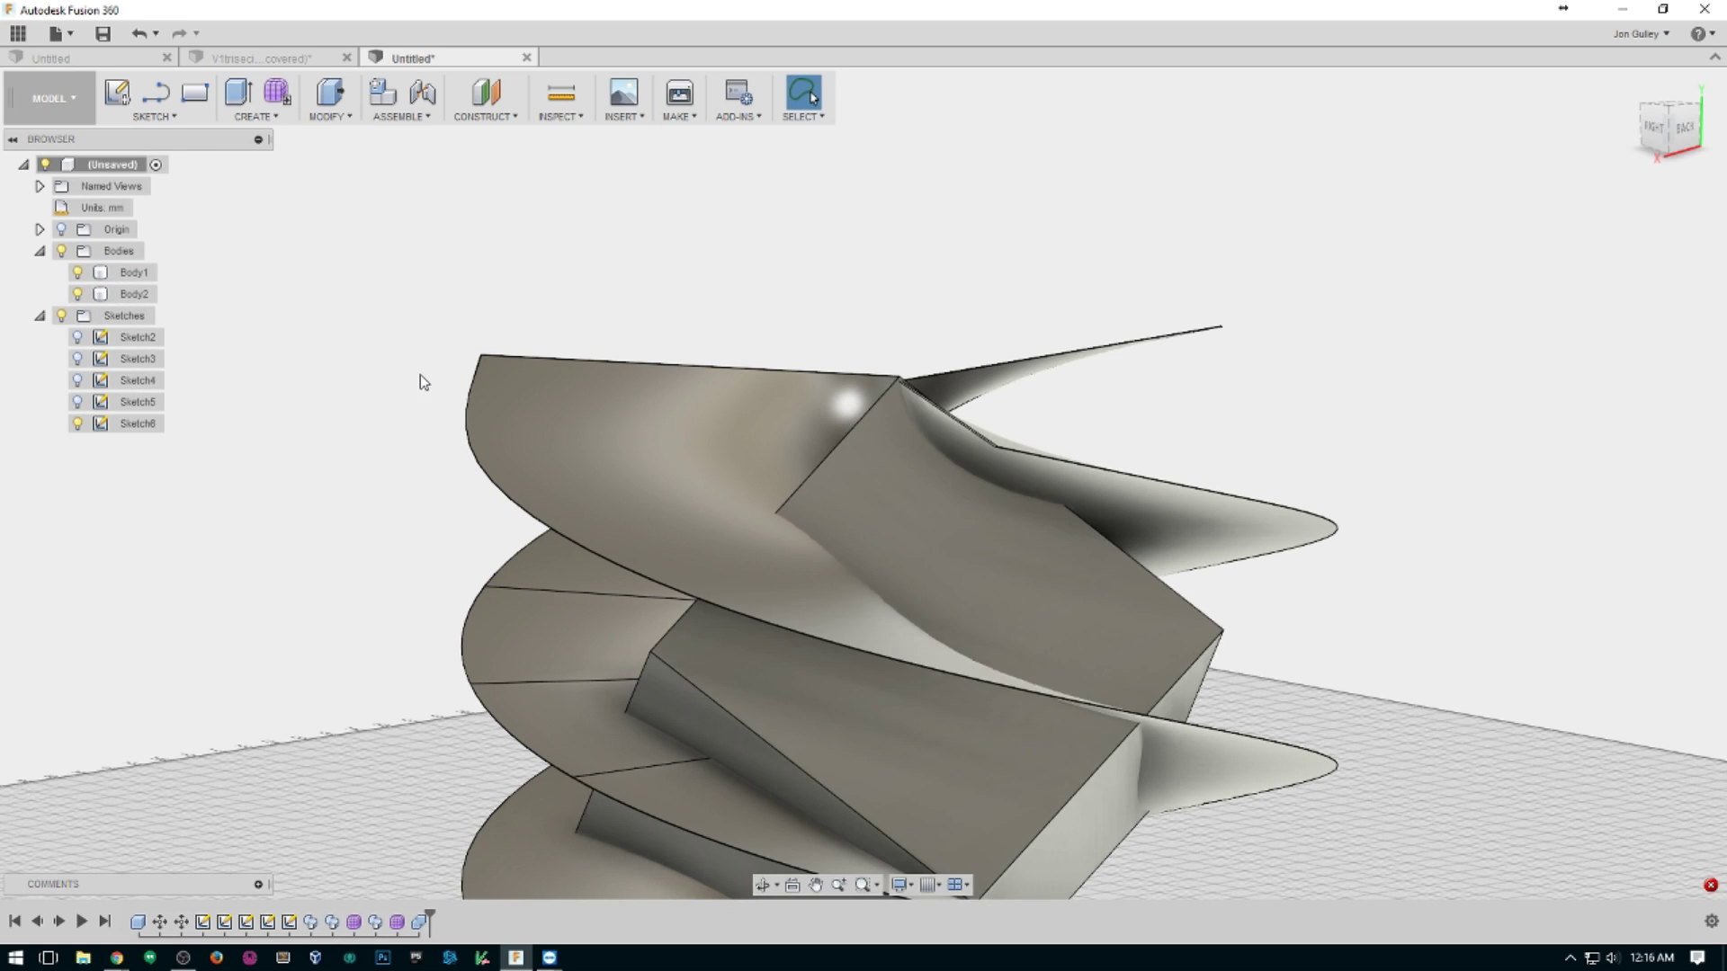
Edit the sweep, replacing its path with the vertical line at the top vertex.
double_click(332, 922)
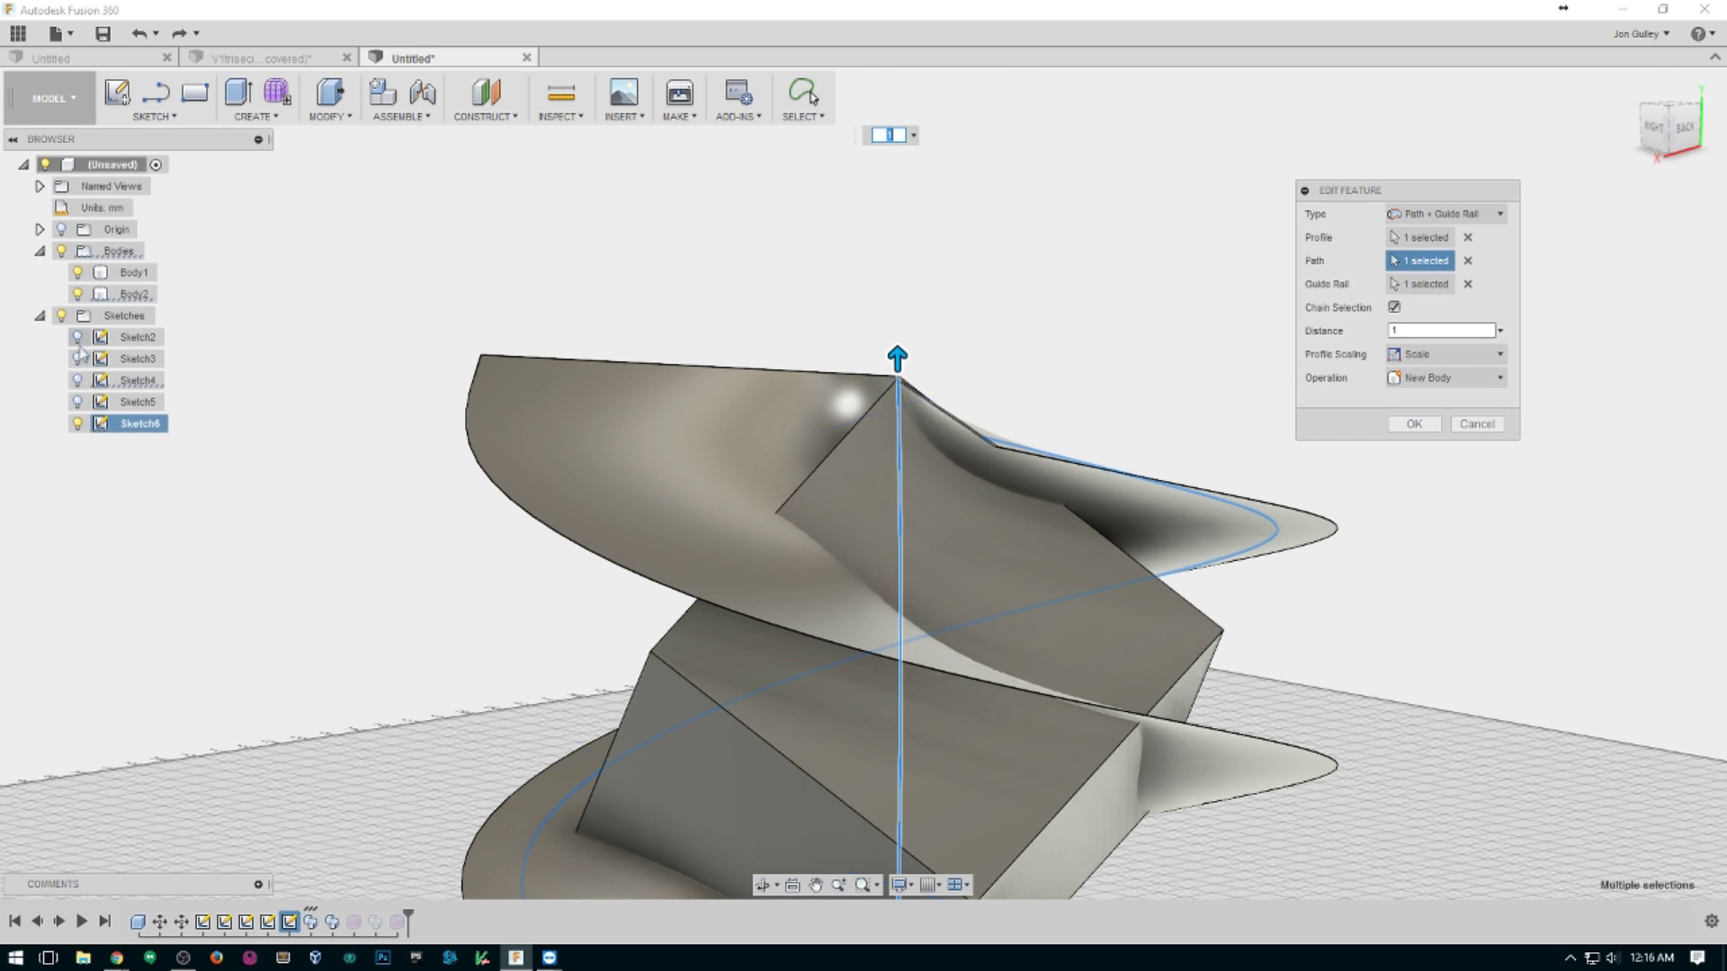
left_click(897, 390)
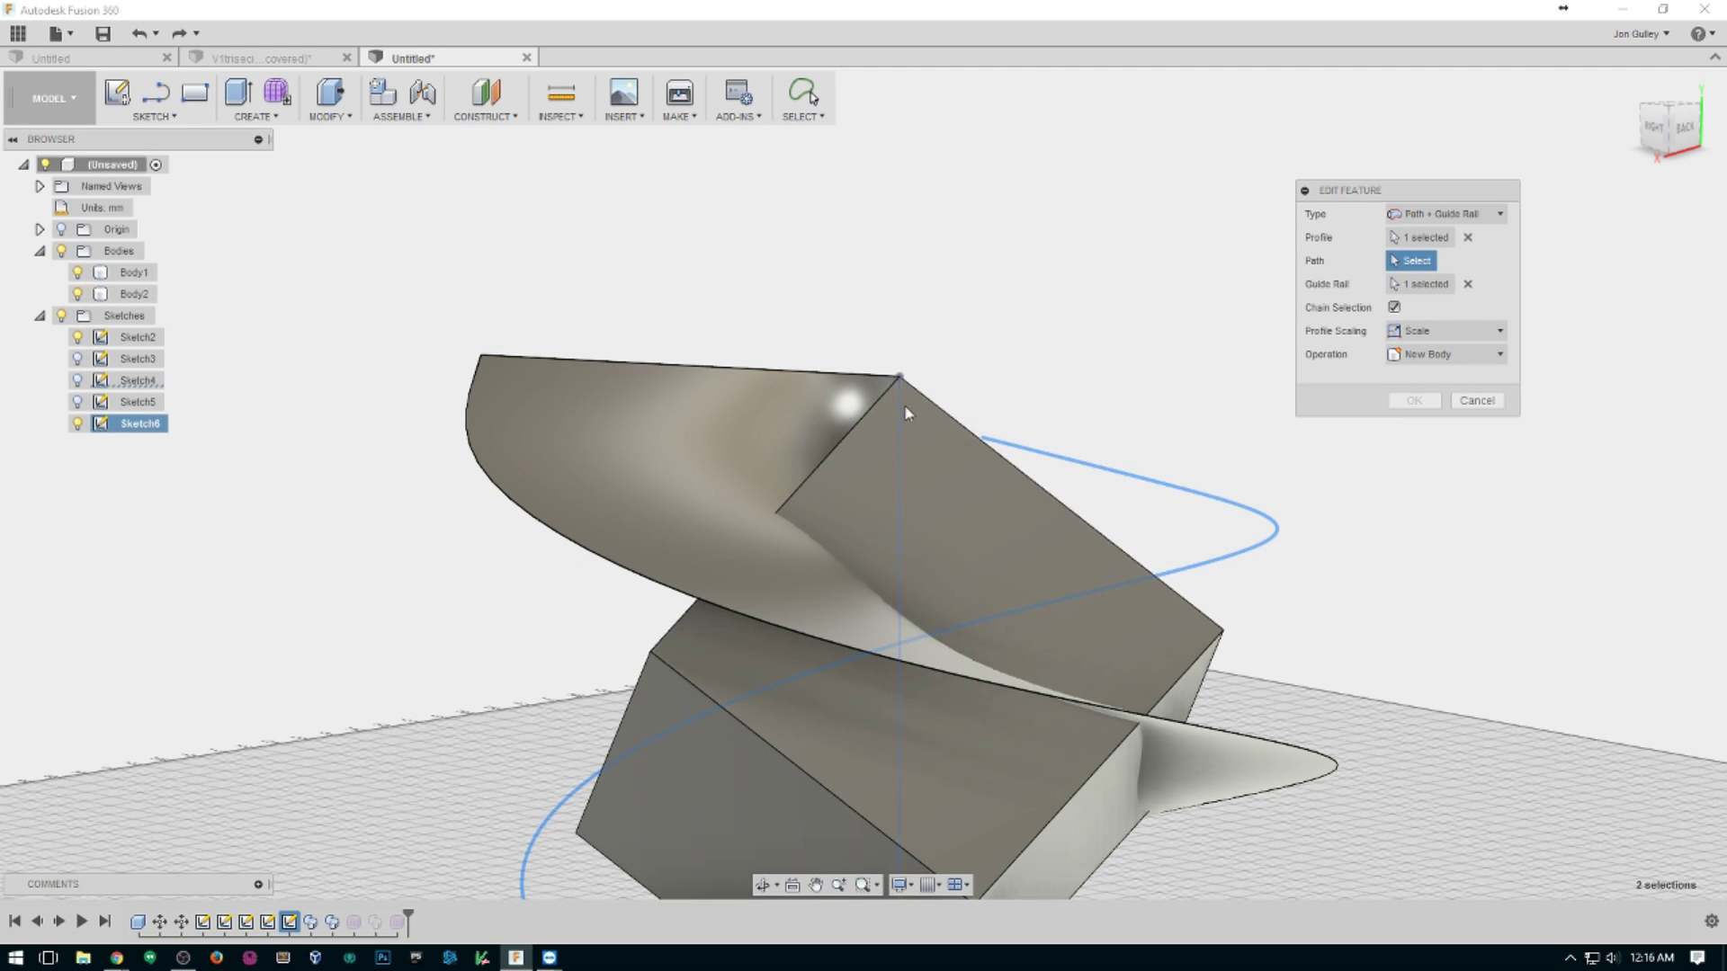
scroll(899, 396, "up", 5)
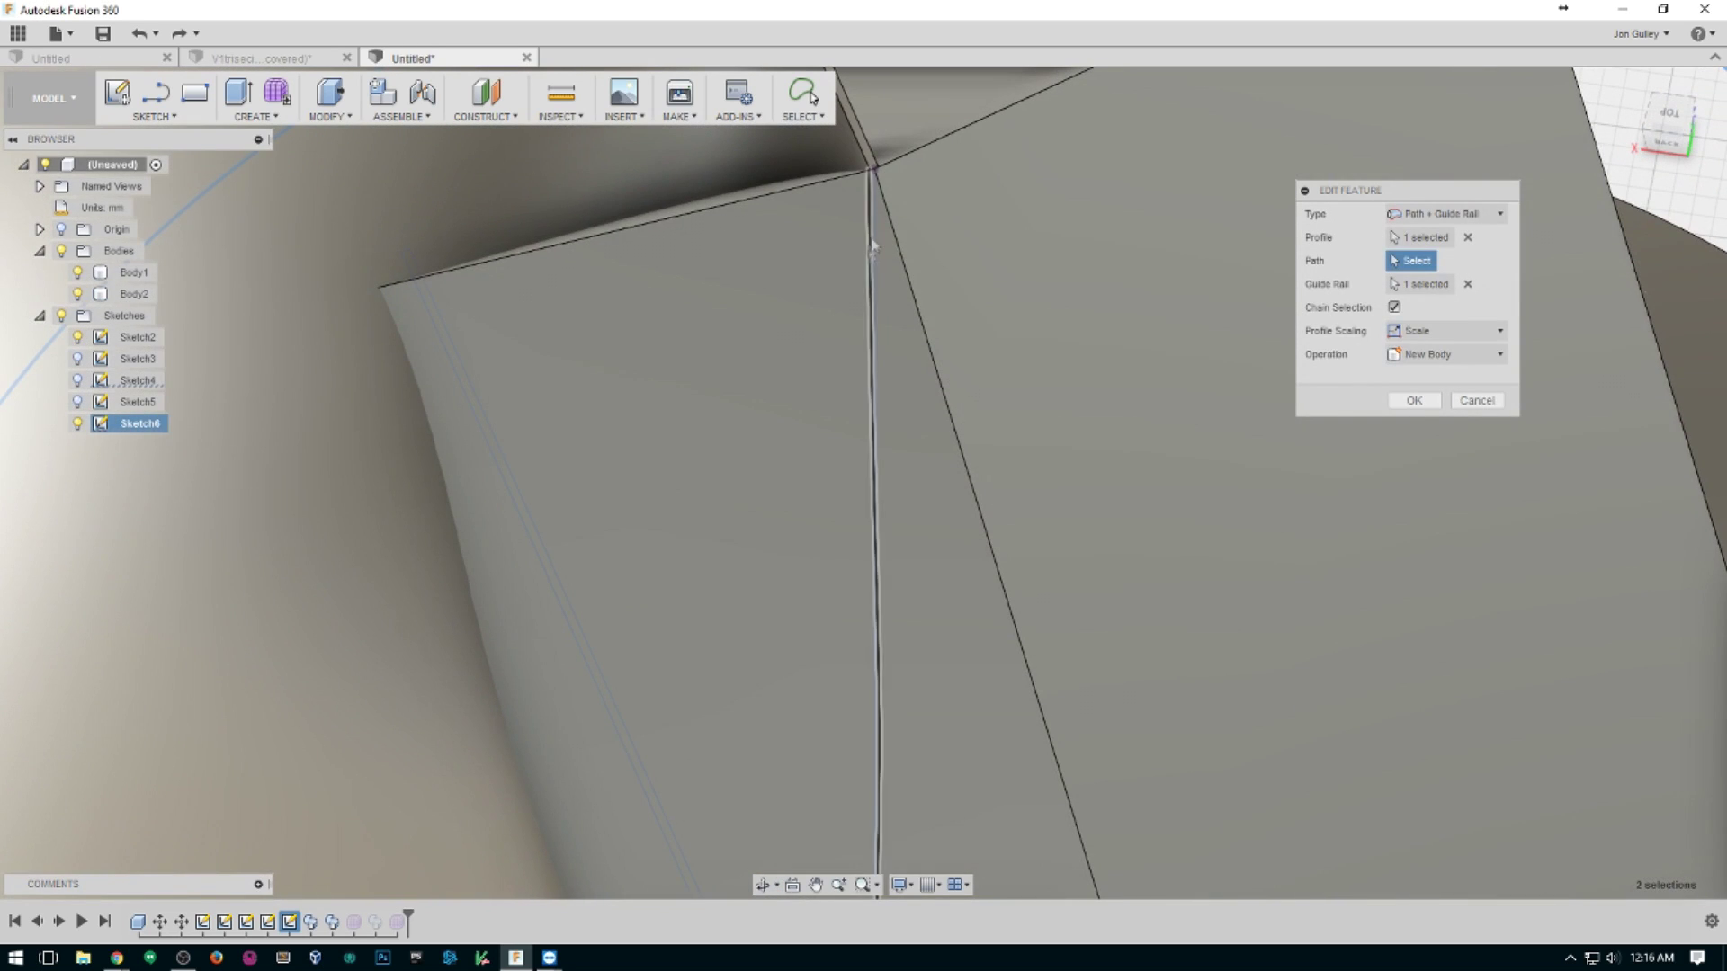
scroll(936, 190, "down", 3)
left_click(936, 191)
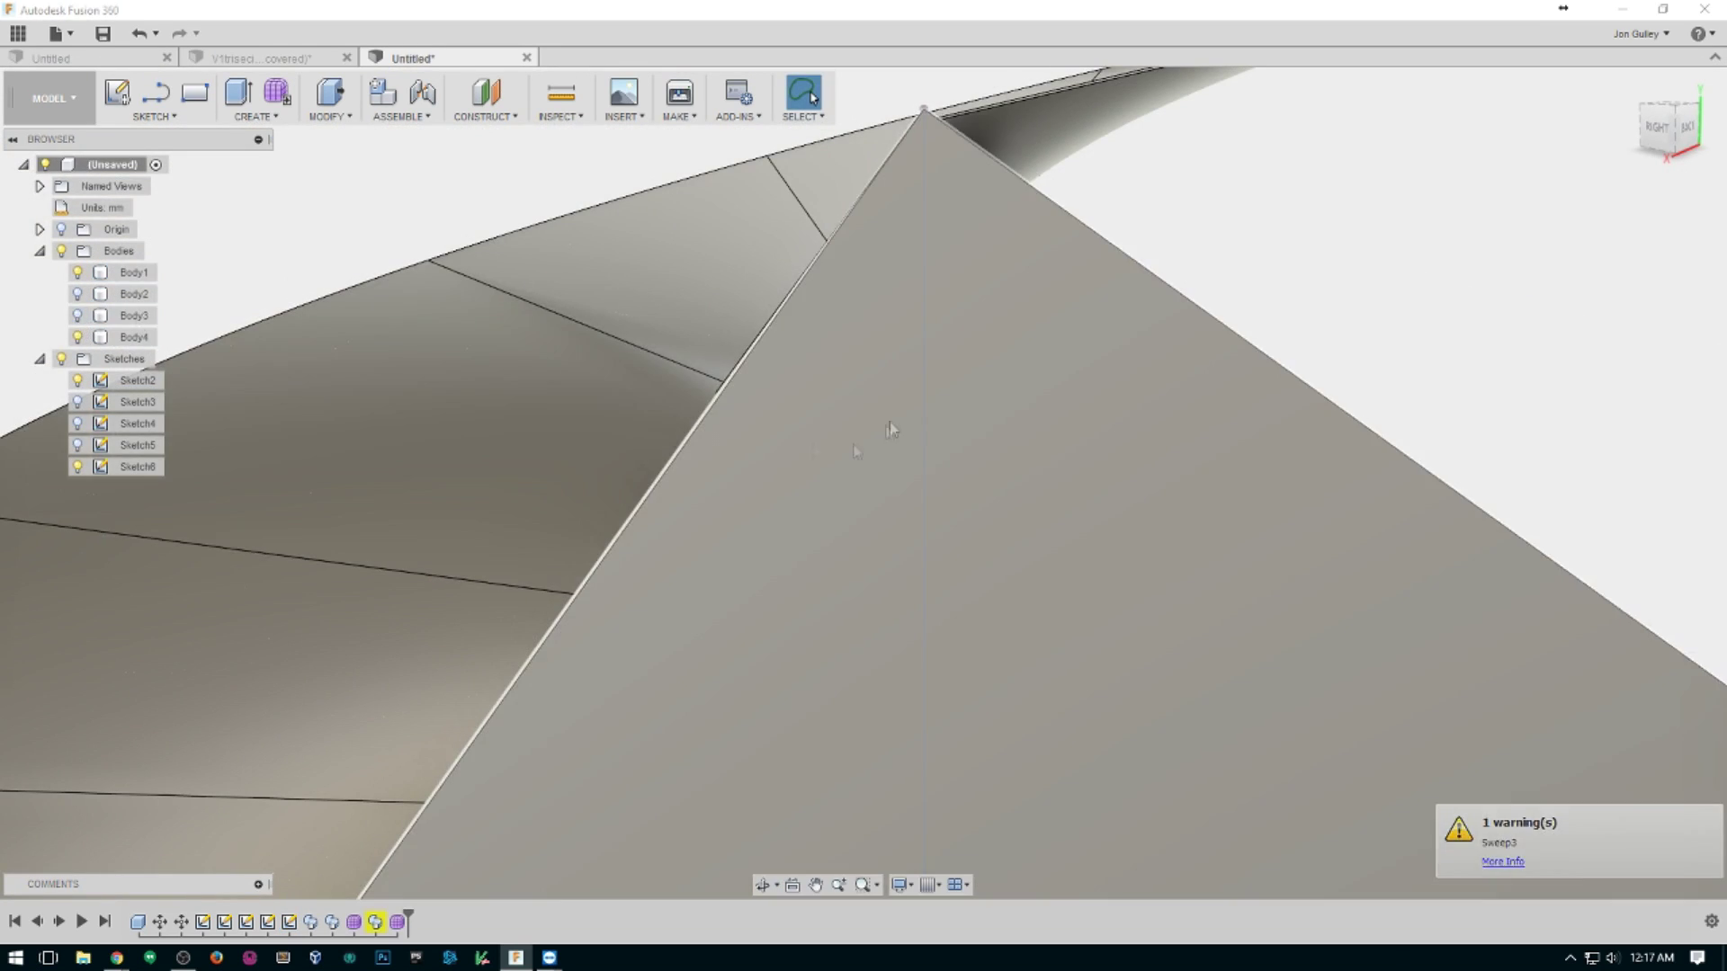
middle_click_drag(890, 430, 540, 630, "shift")
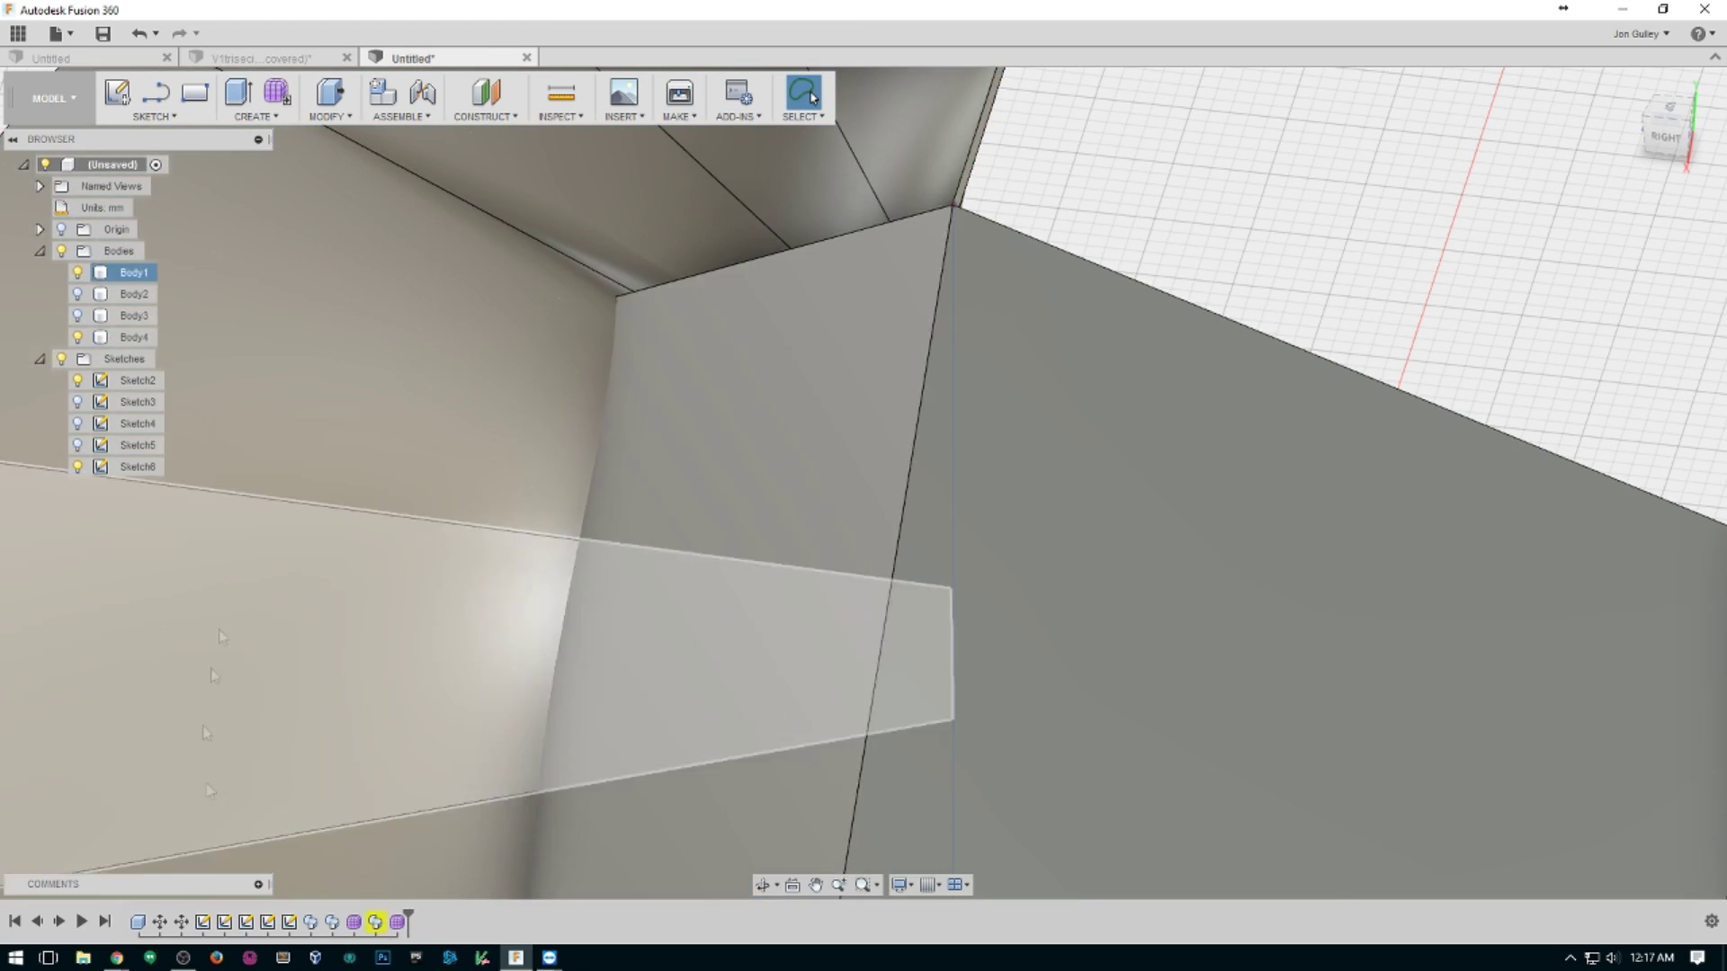
Reopen and confirm the edited sweep, giving four bodies Body1 to Body4.
double_click(397, 922)
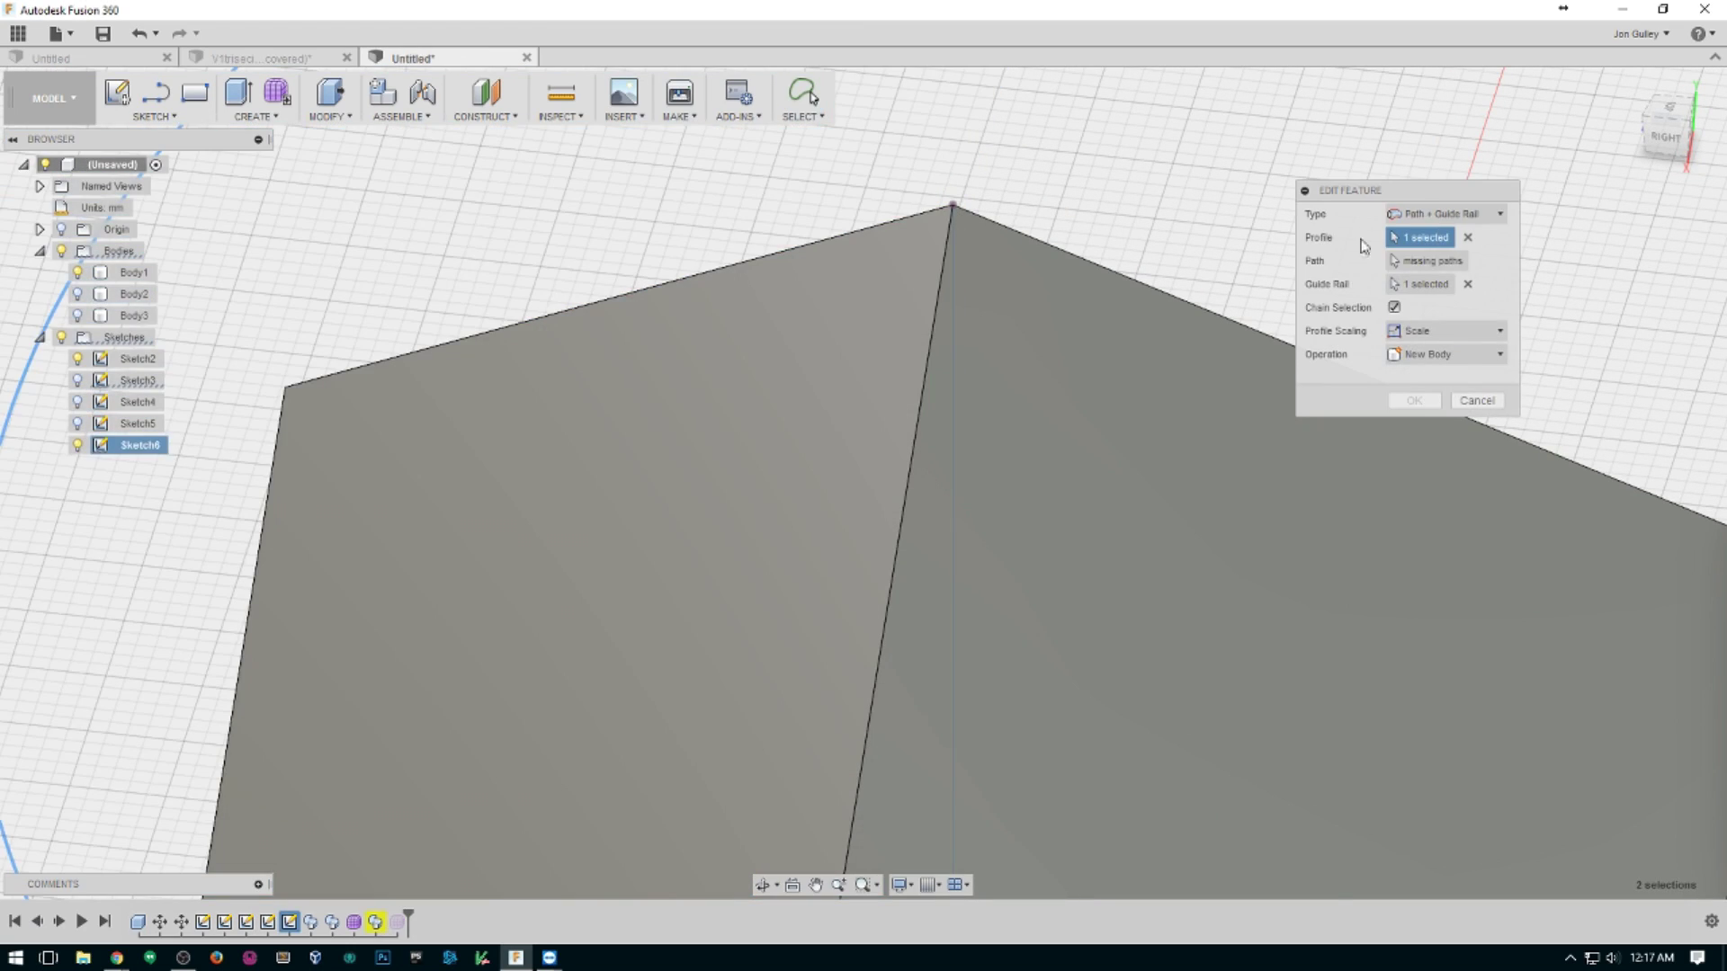
left_click(952, 282)
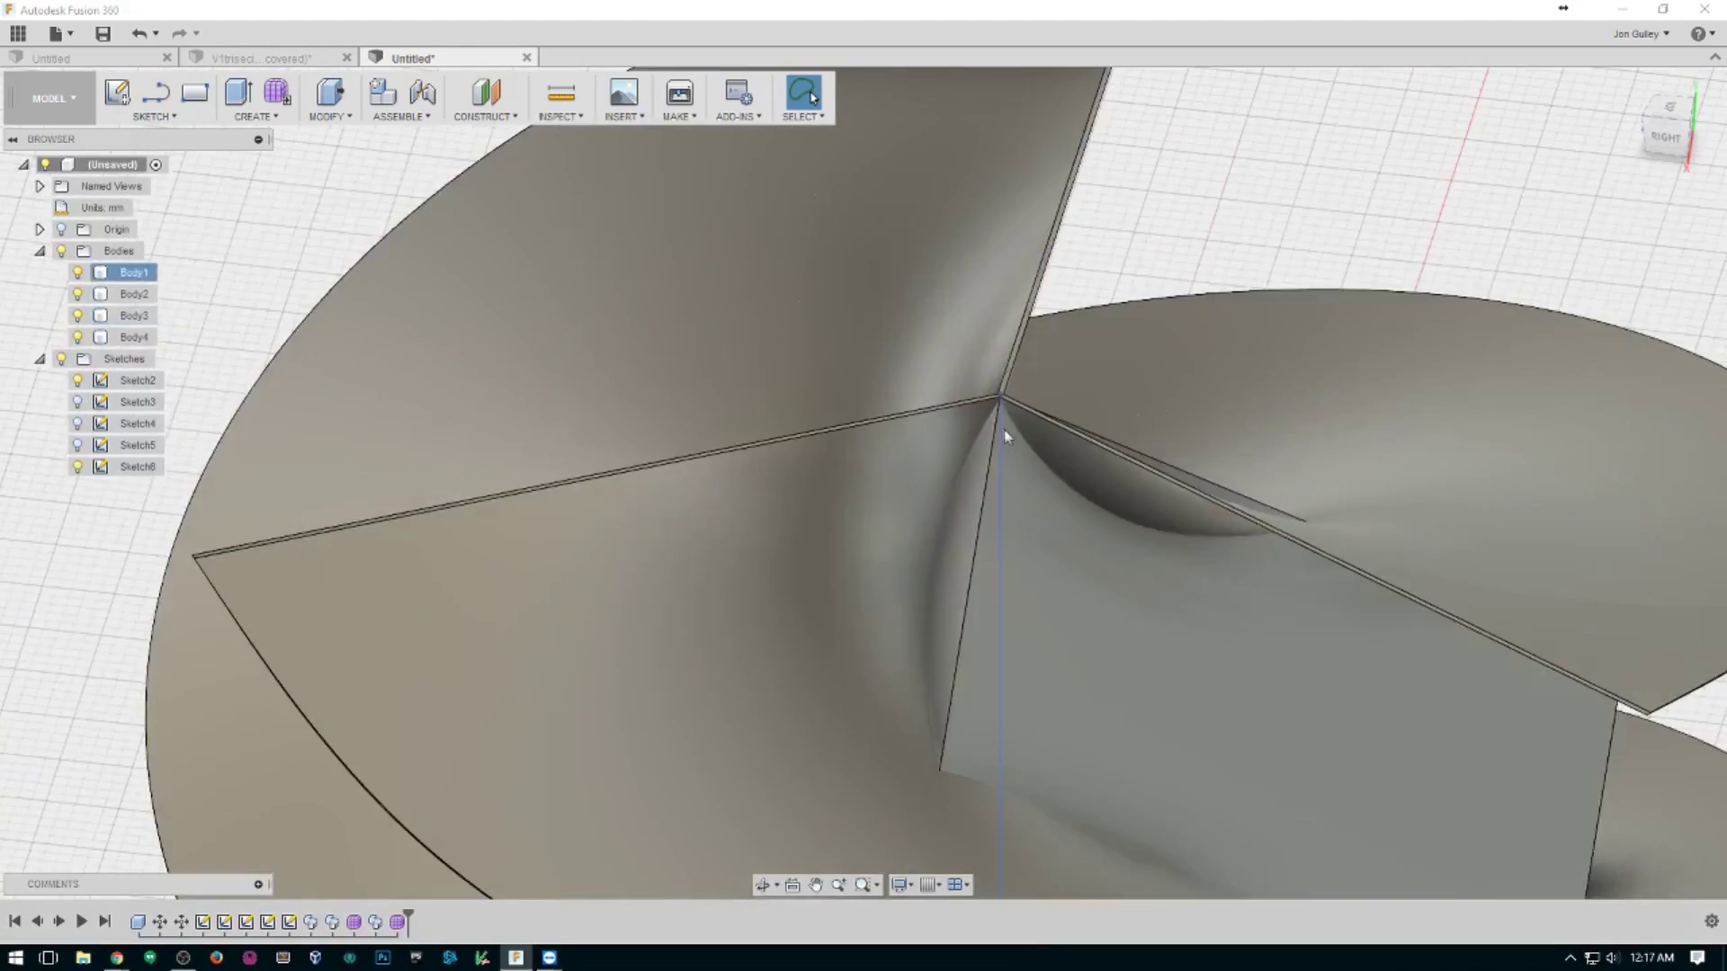
scroll(1003, 429, "up", 4)
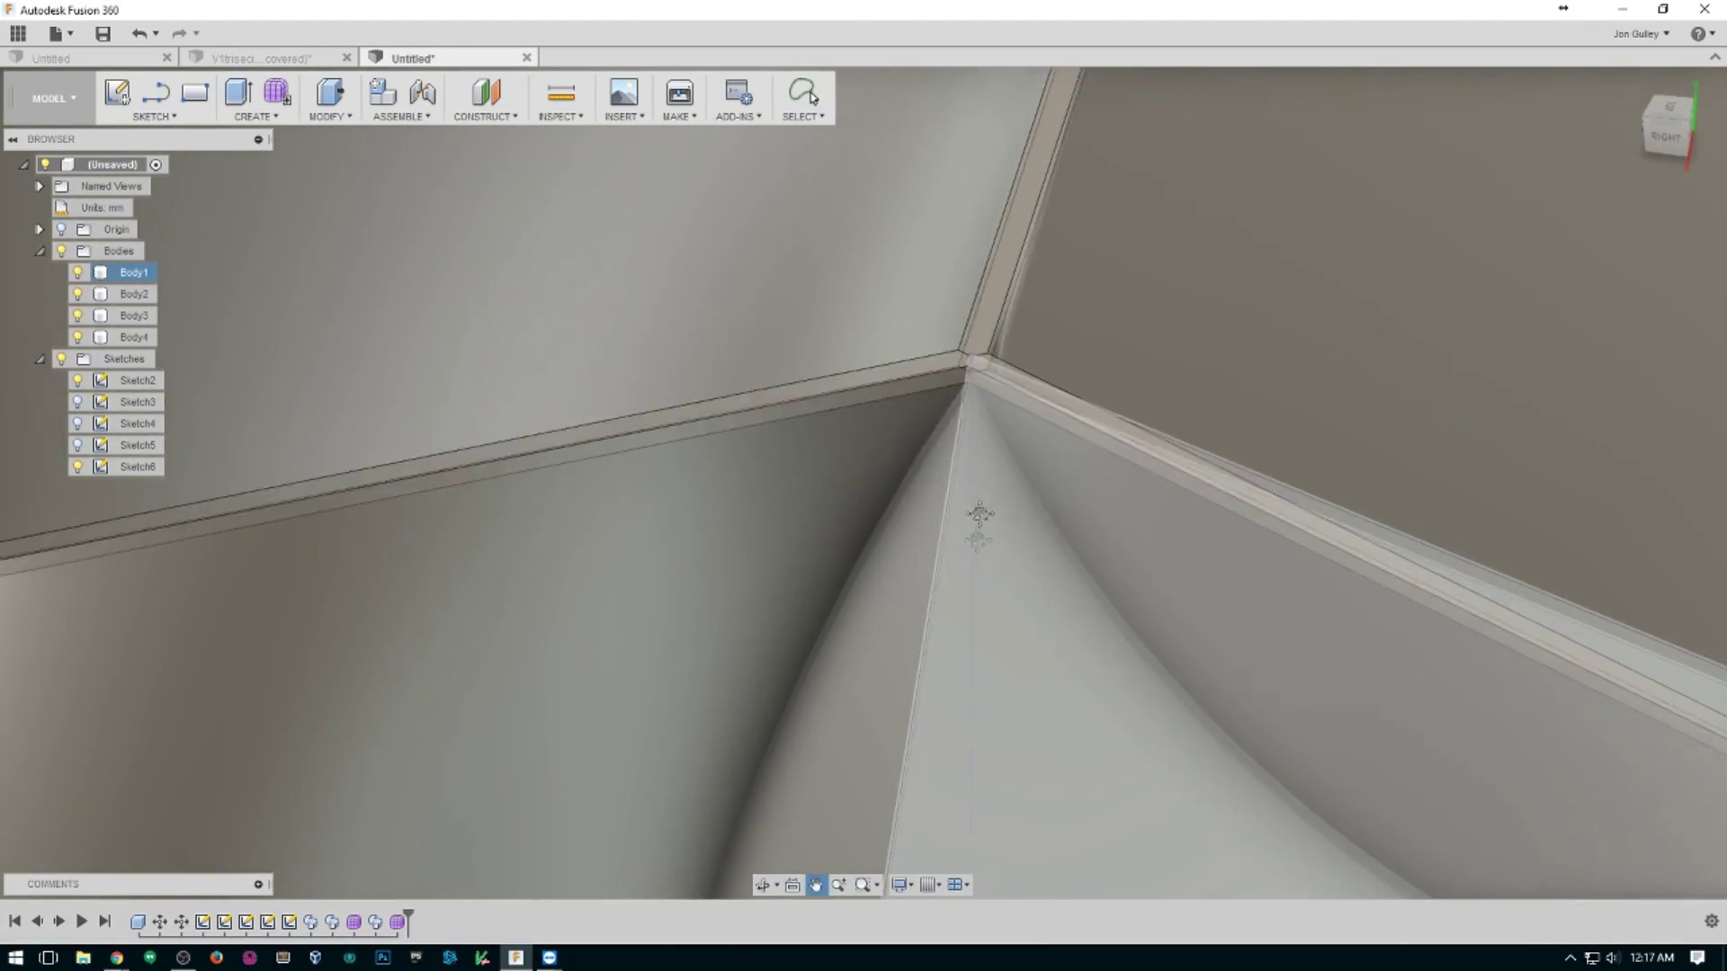
scroll(979, 428, "up", 3)
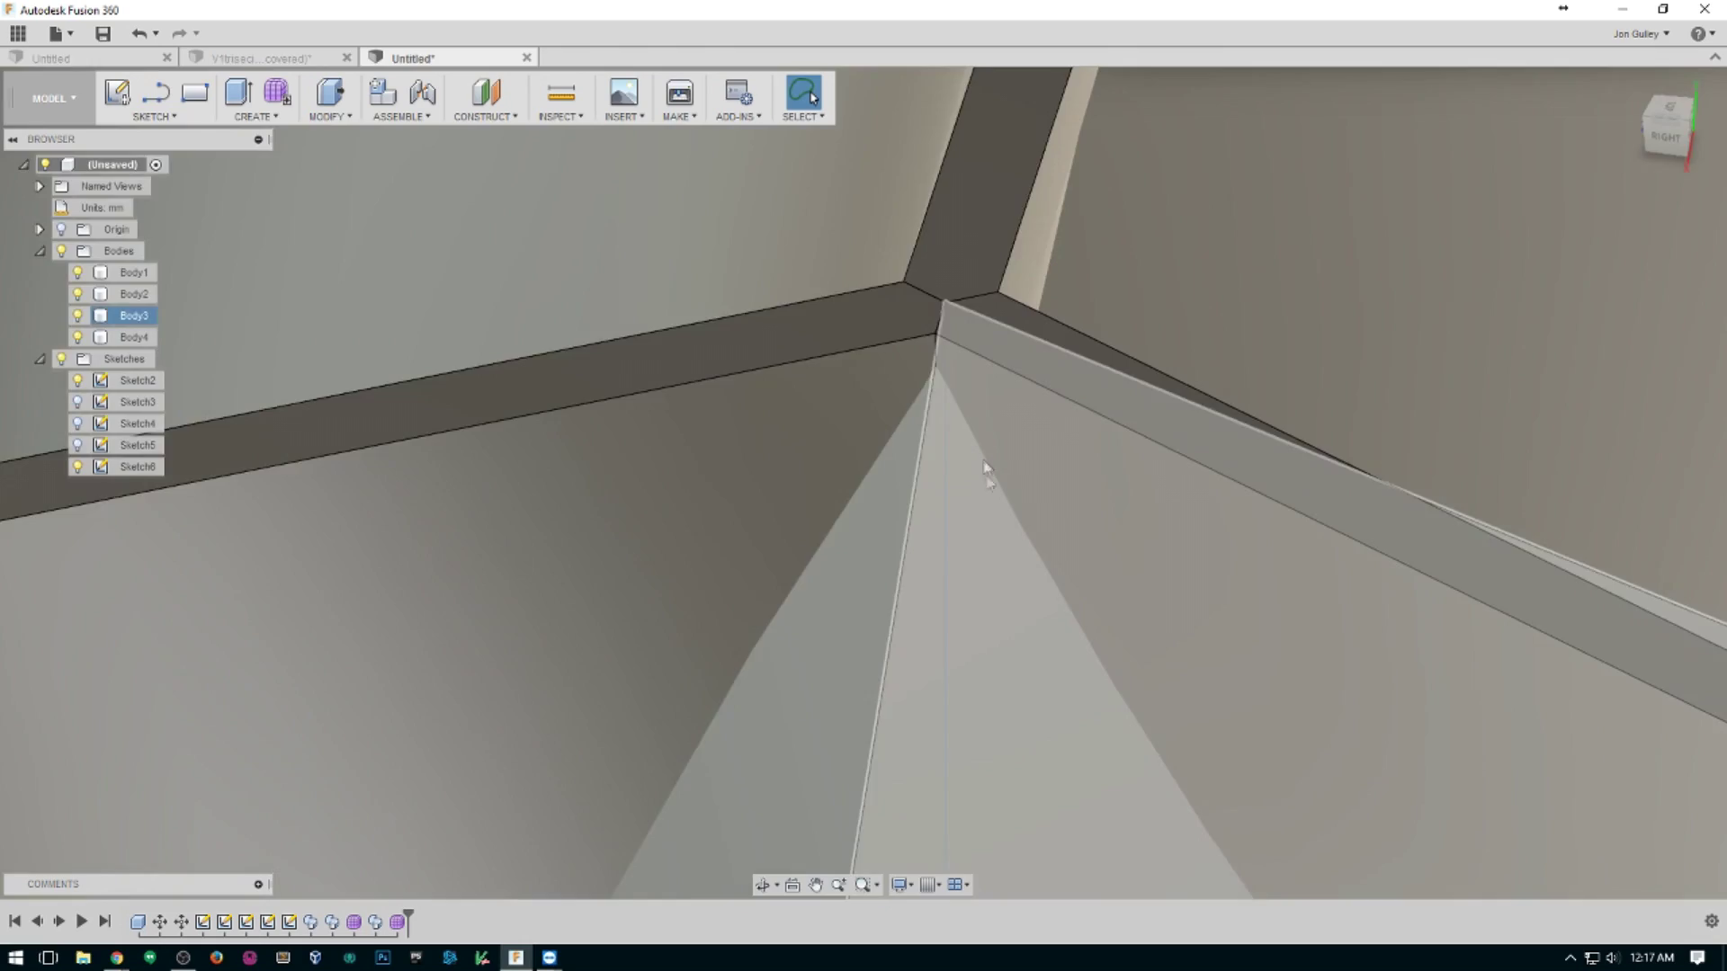
scroll(989, 489, "down", 8)
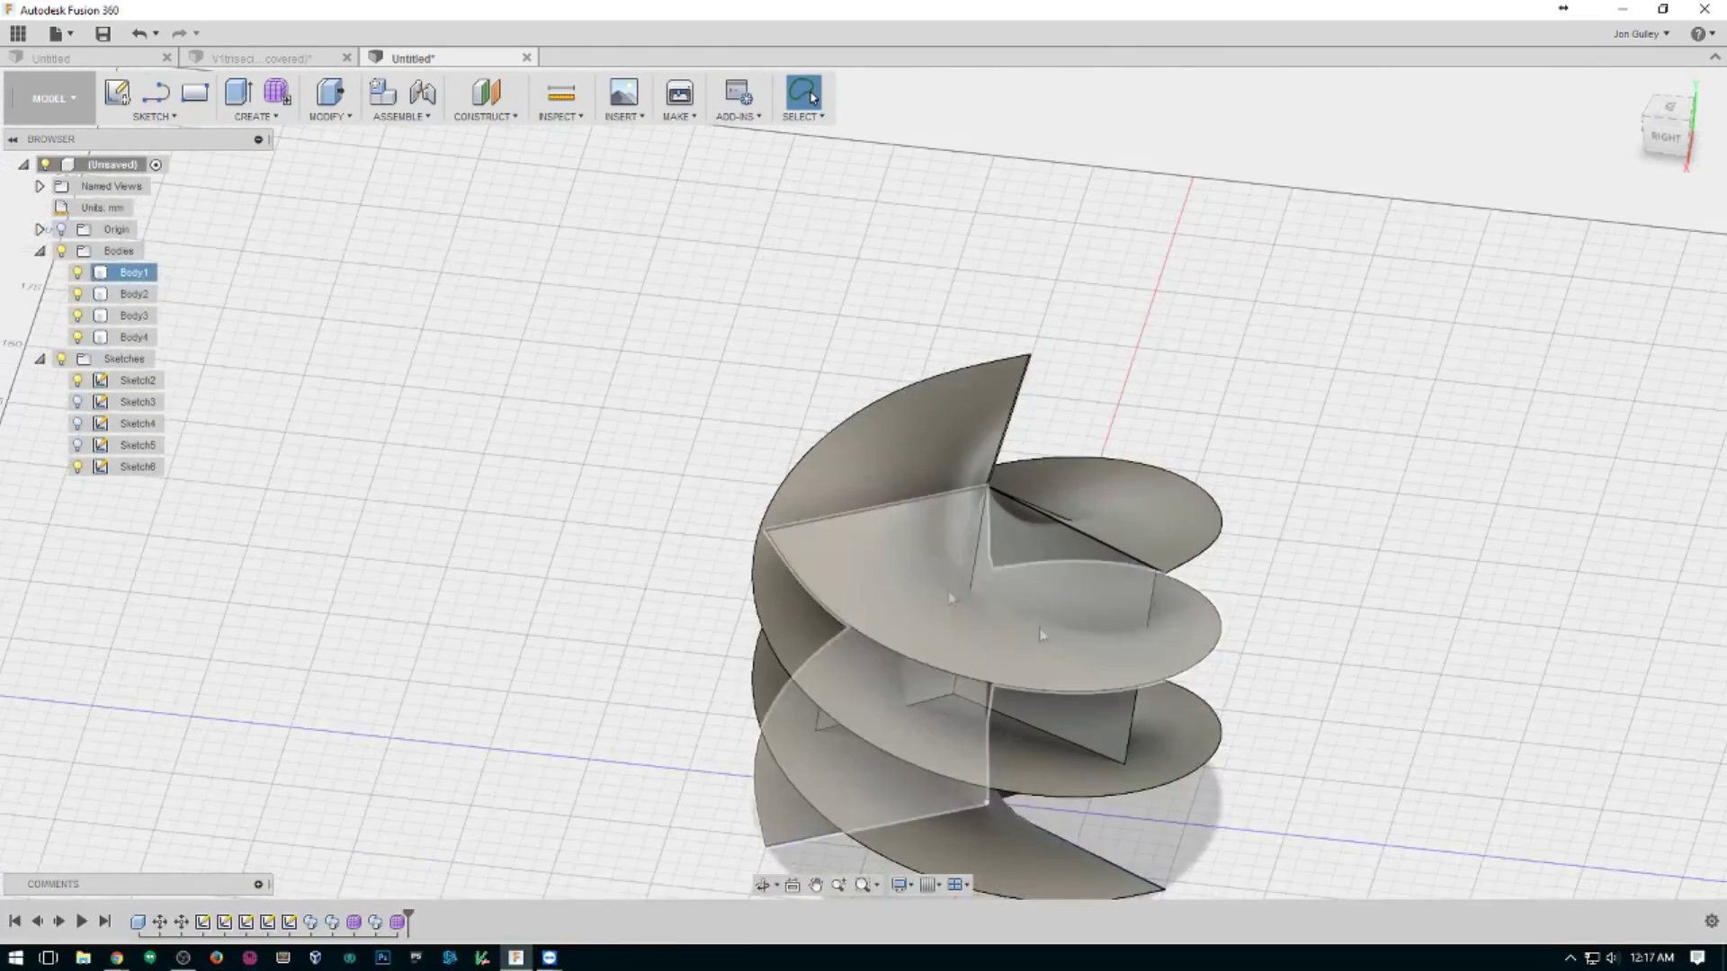
Join Body3 and Body4 into Body2 with a Combine operation.
left_click(135, 338)
left_click(135, 294, "shift")
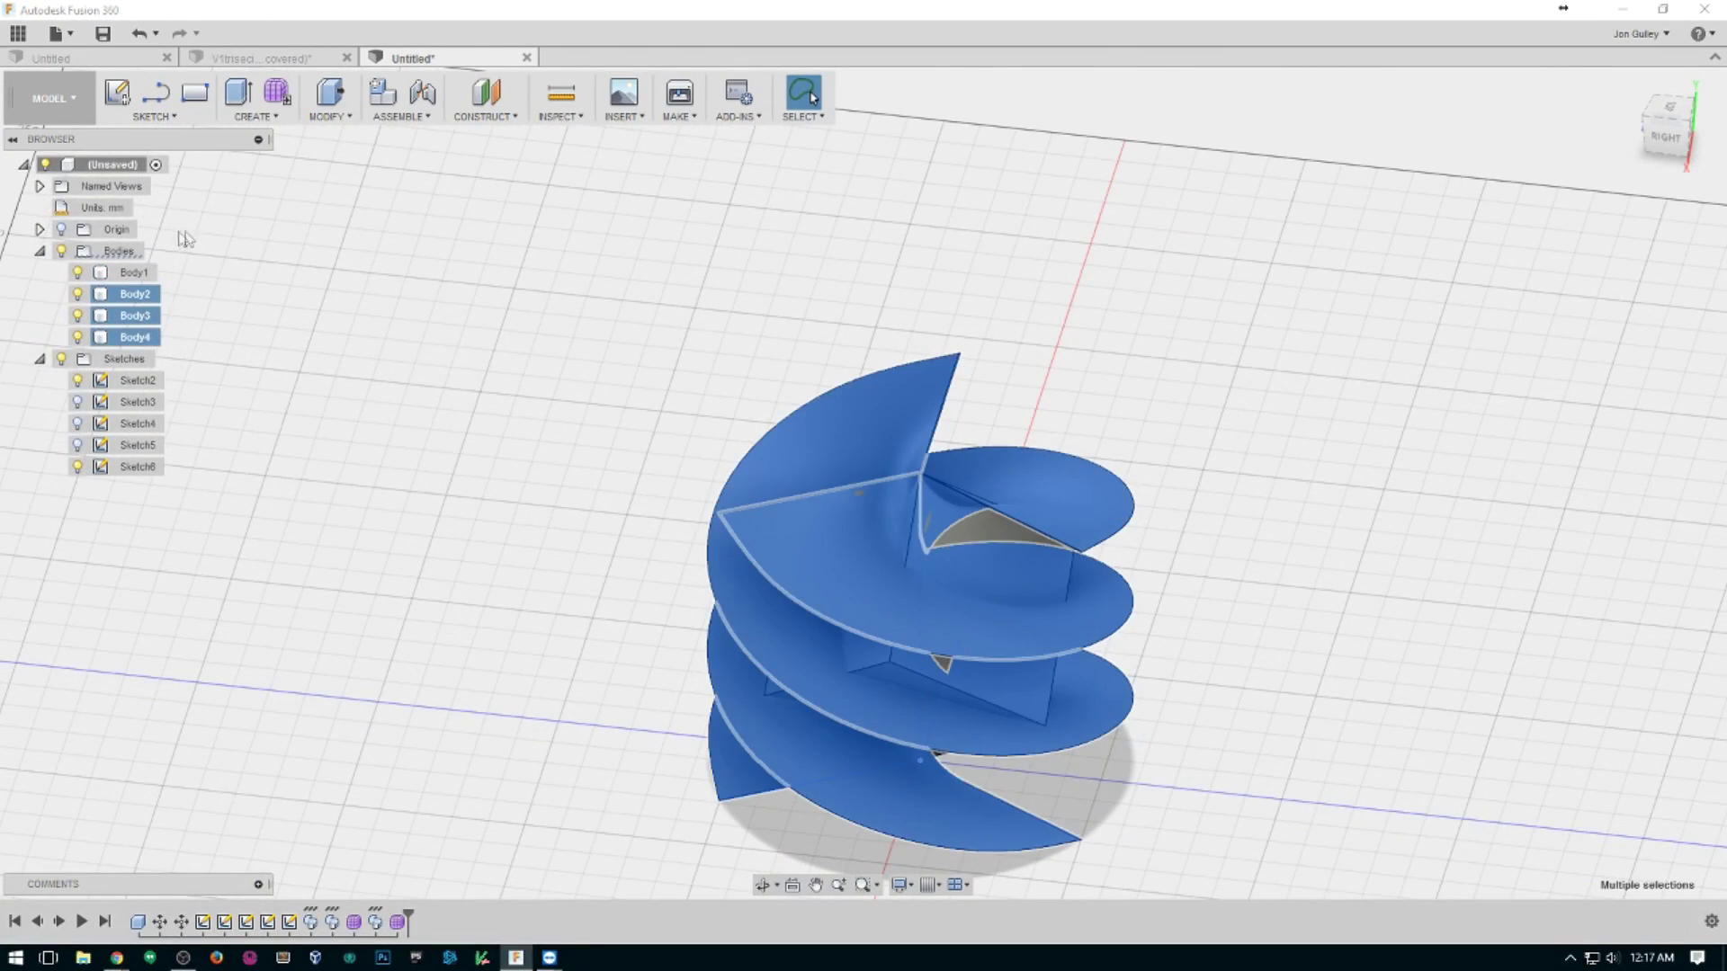
left_click(319, 116)
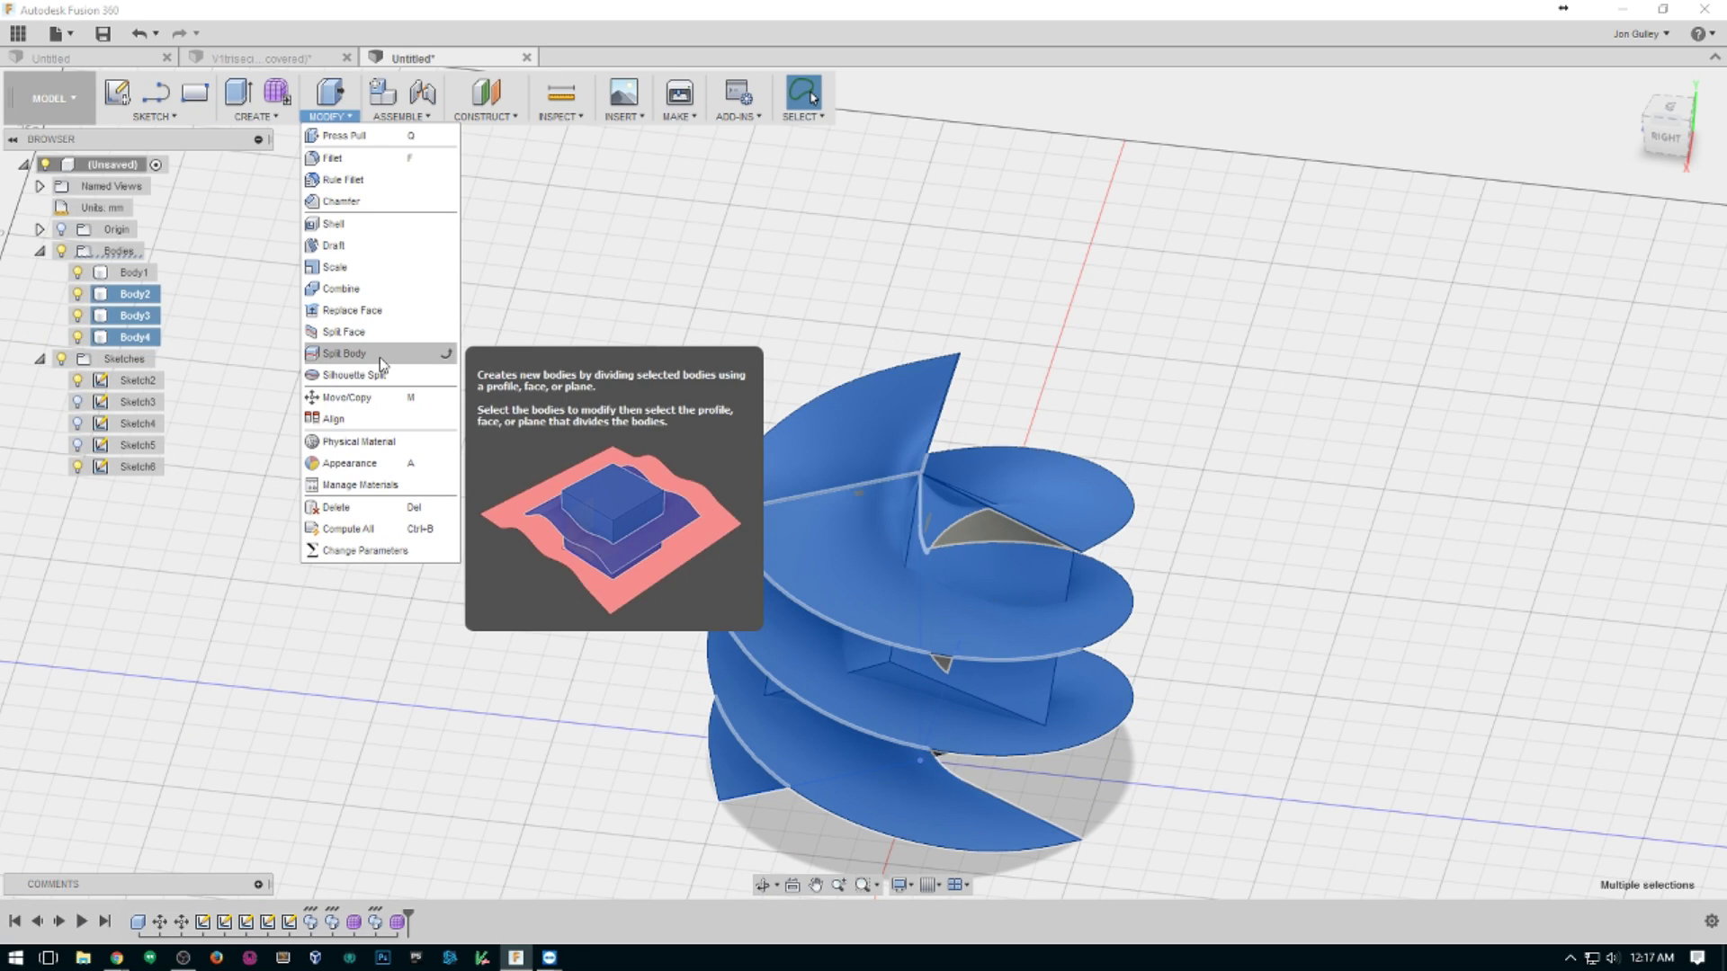
left_click(346, 288)
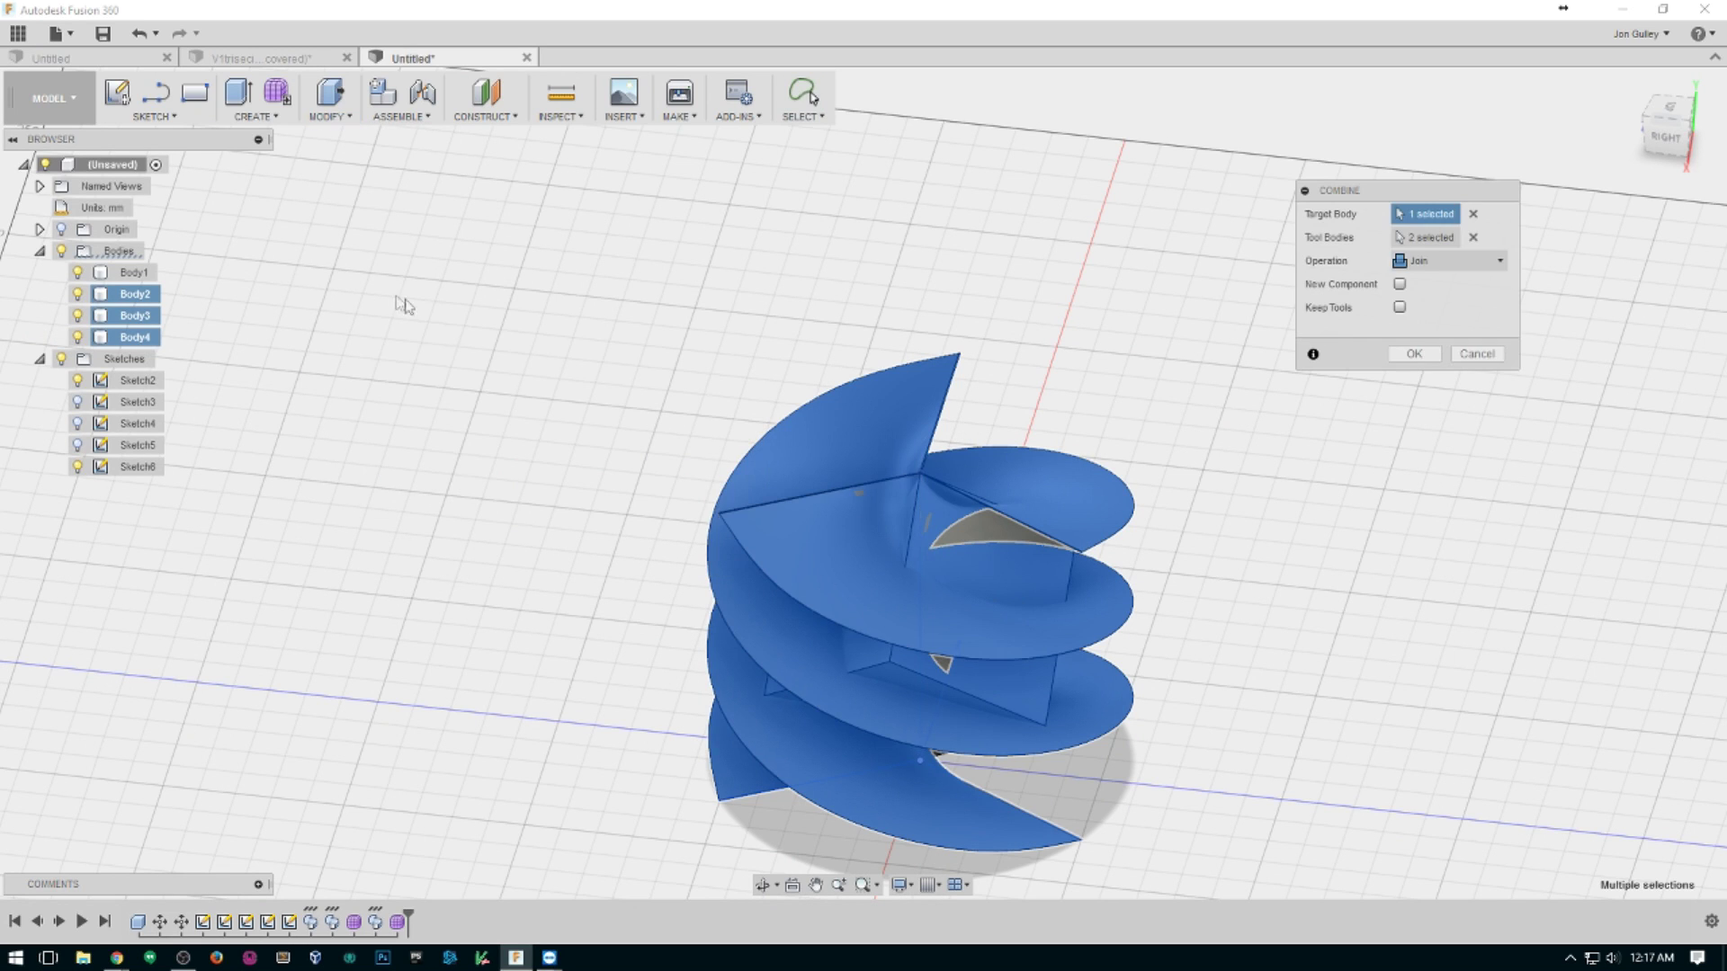
left_click(1439, 356)
Split Body1 with the helix body into Body5–Body7, then hide Body1.
left_click(158, 274)
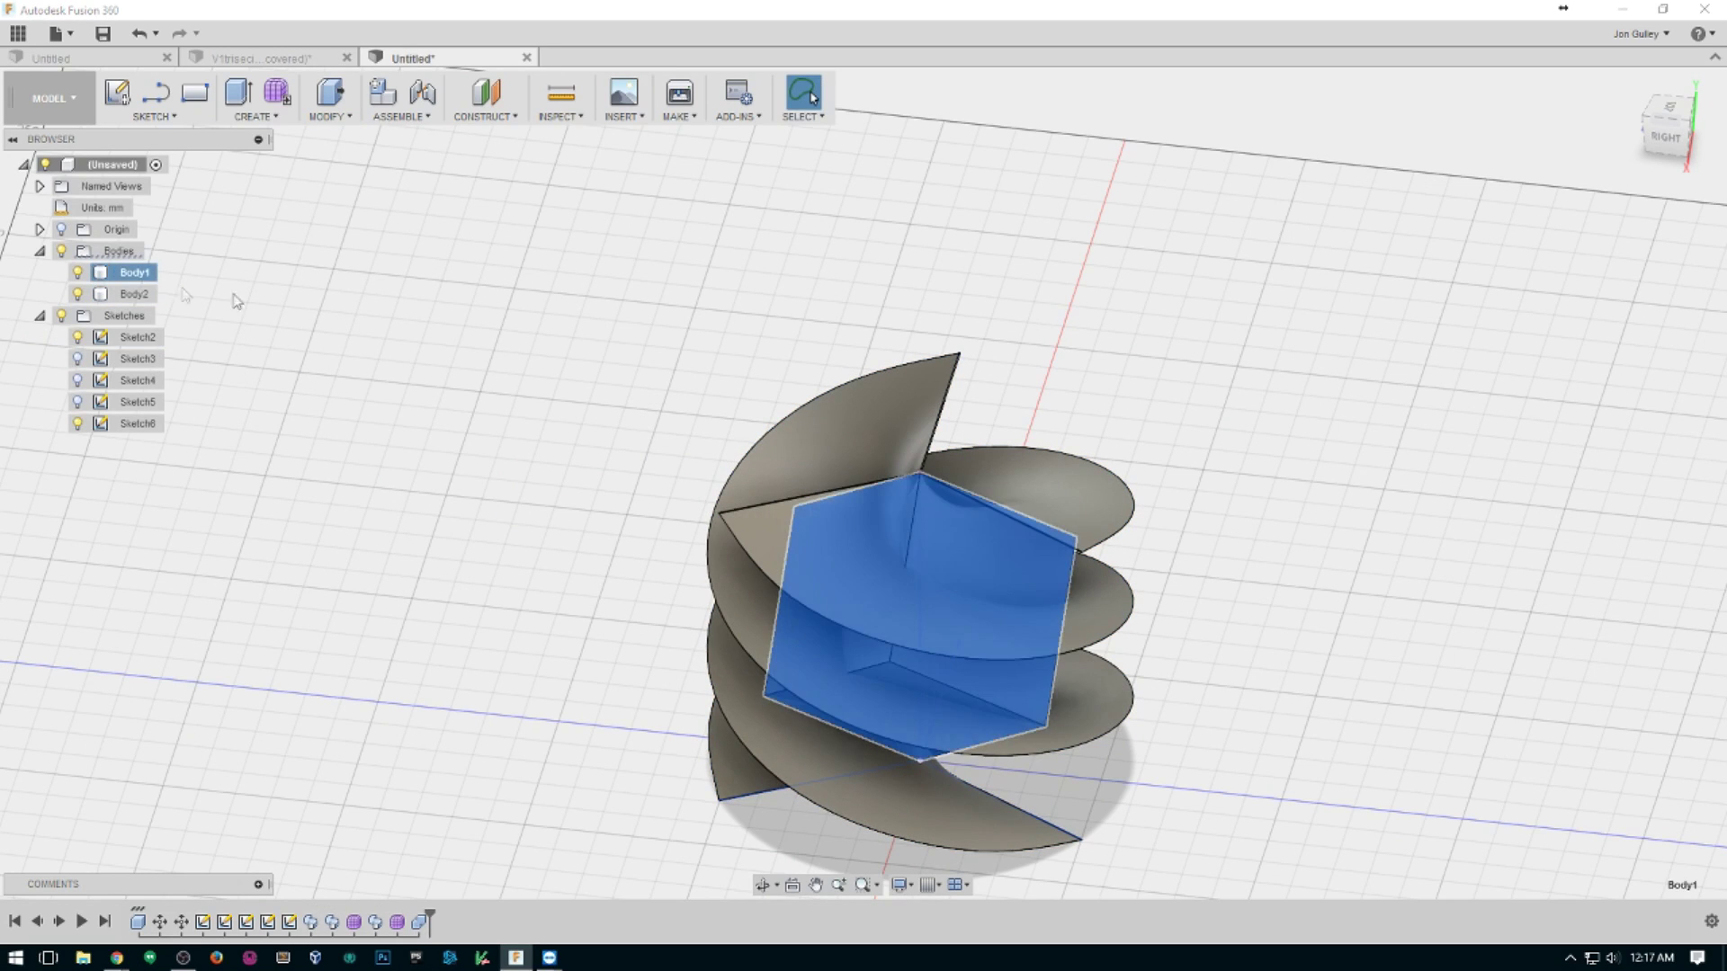
left_click(349, 119)
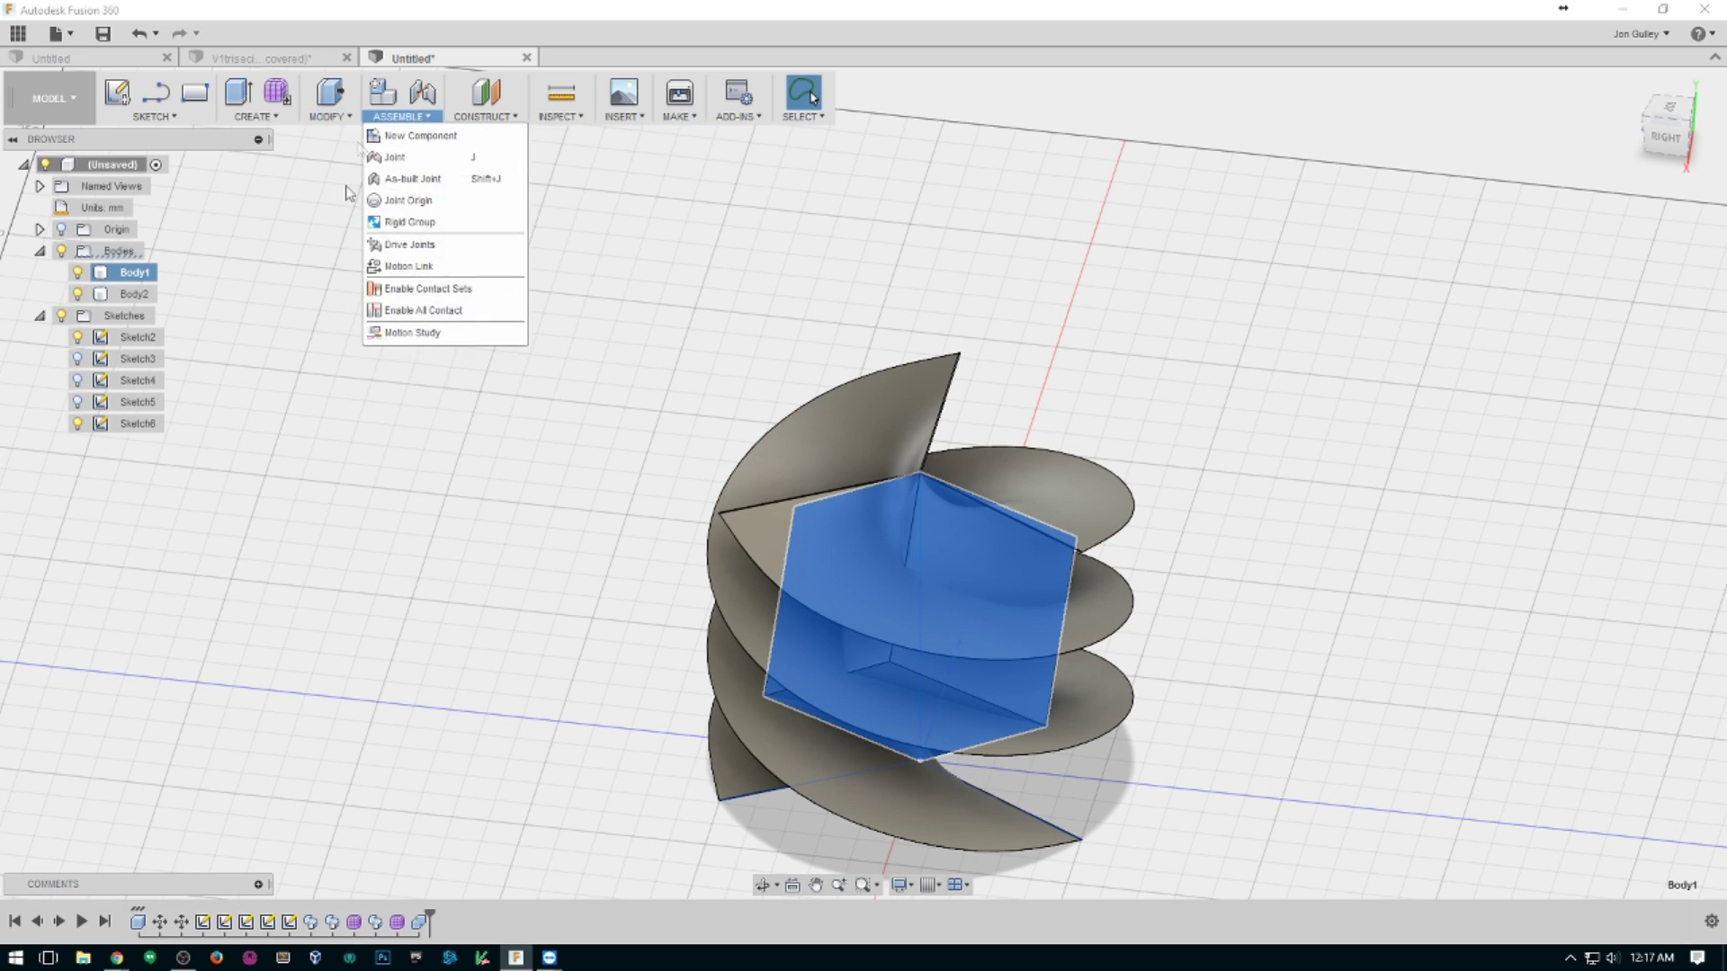
left_click(343, 353)
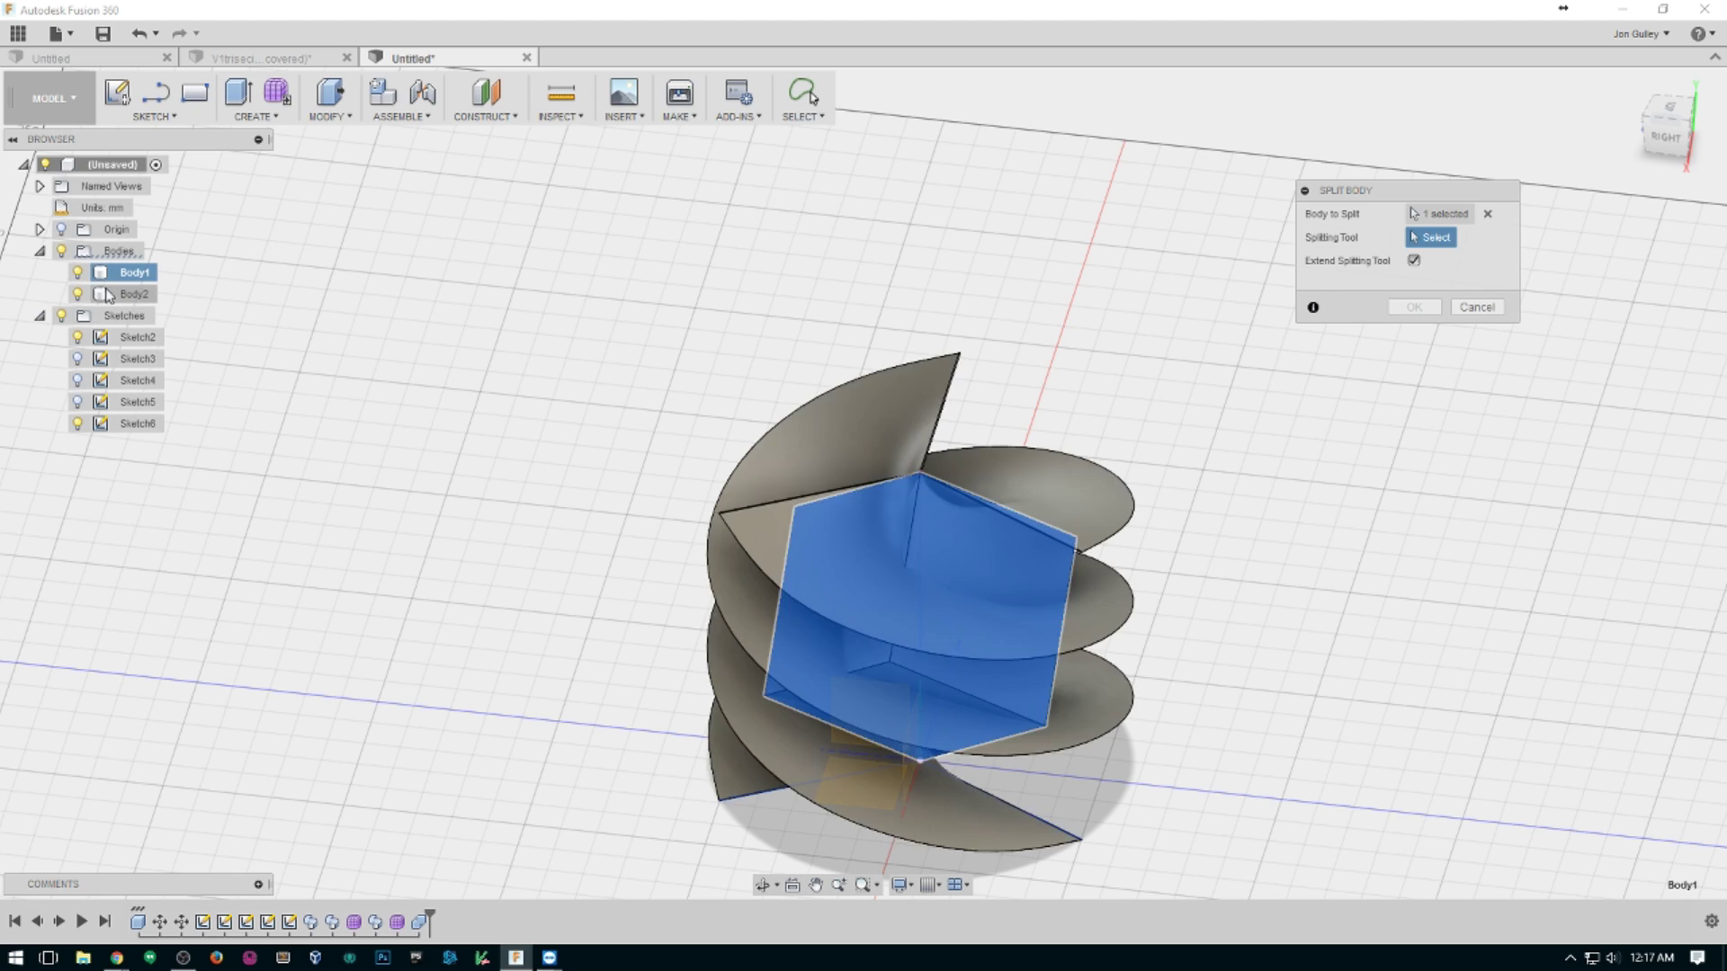
left_click(822, 435)
left_click(1413, 308)
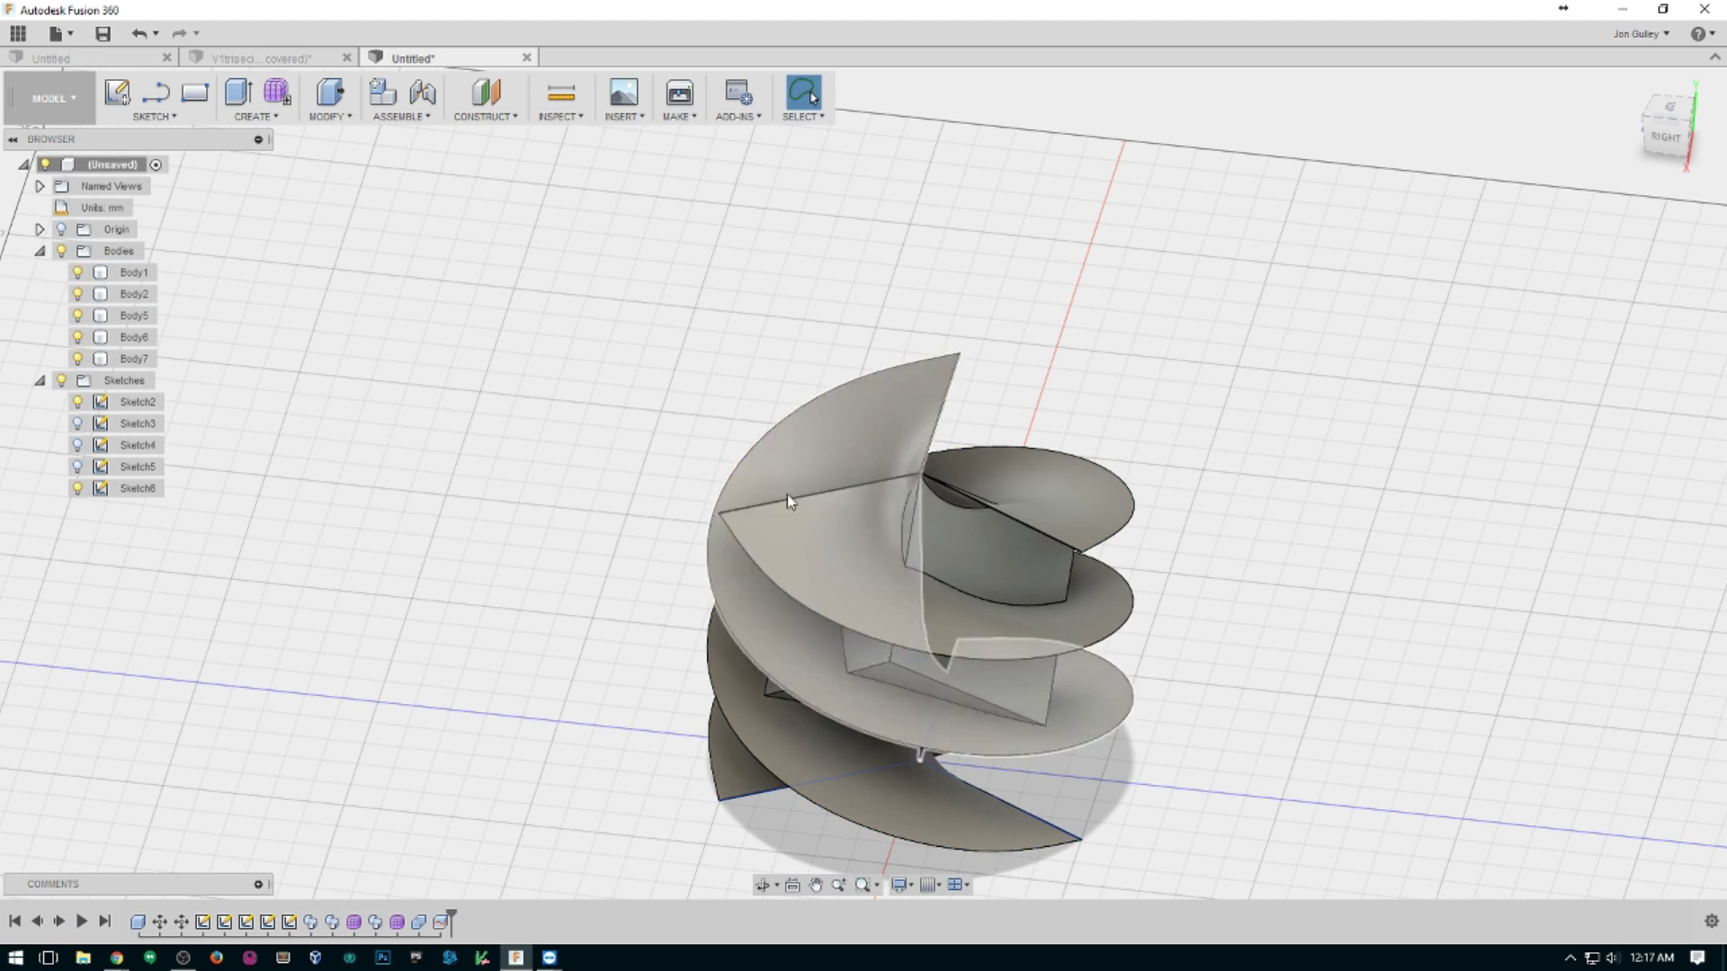
left_click(77, 273)
Hide the helix body and check the pieces by toggling Body5 and Body6 visibility.
left_click(78, 294)
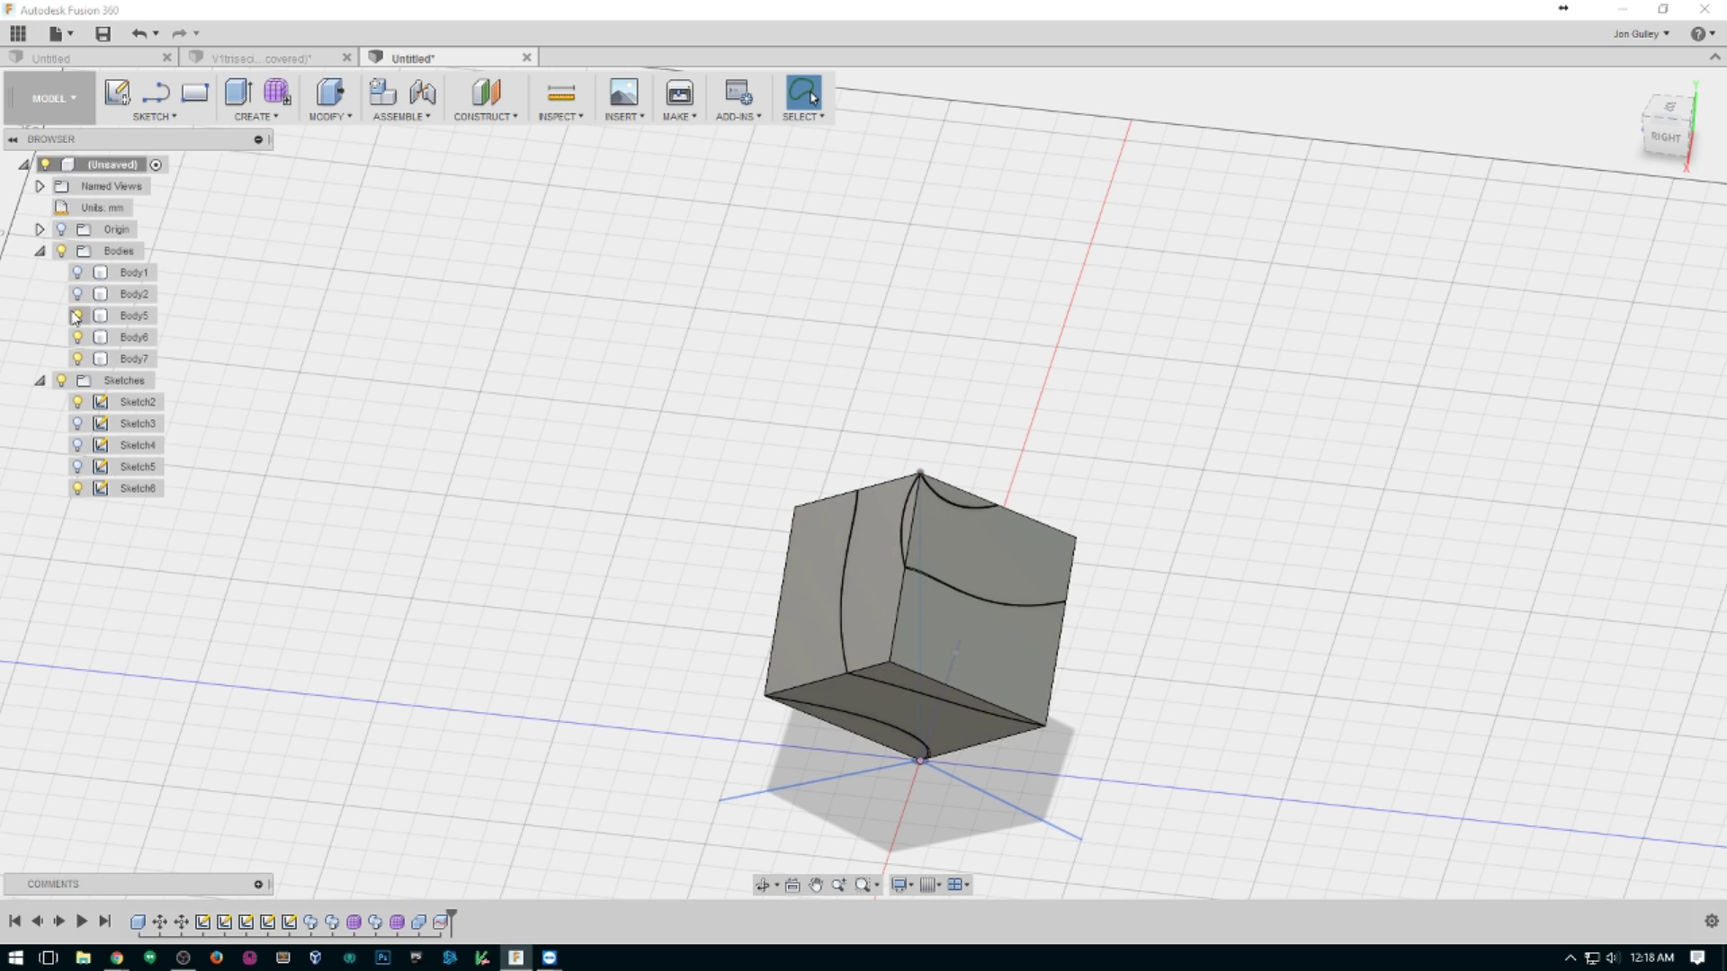
left_click(77, 316)
left_click(77, 337)
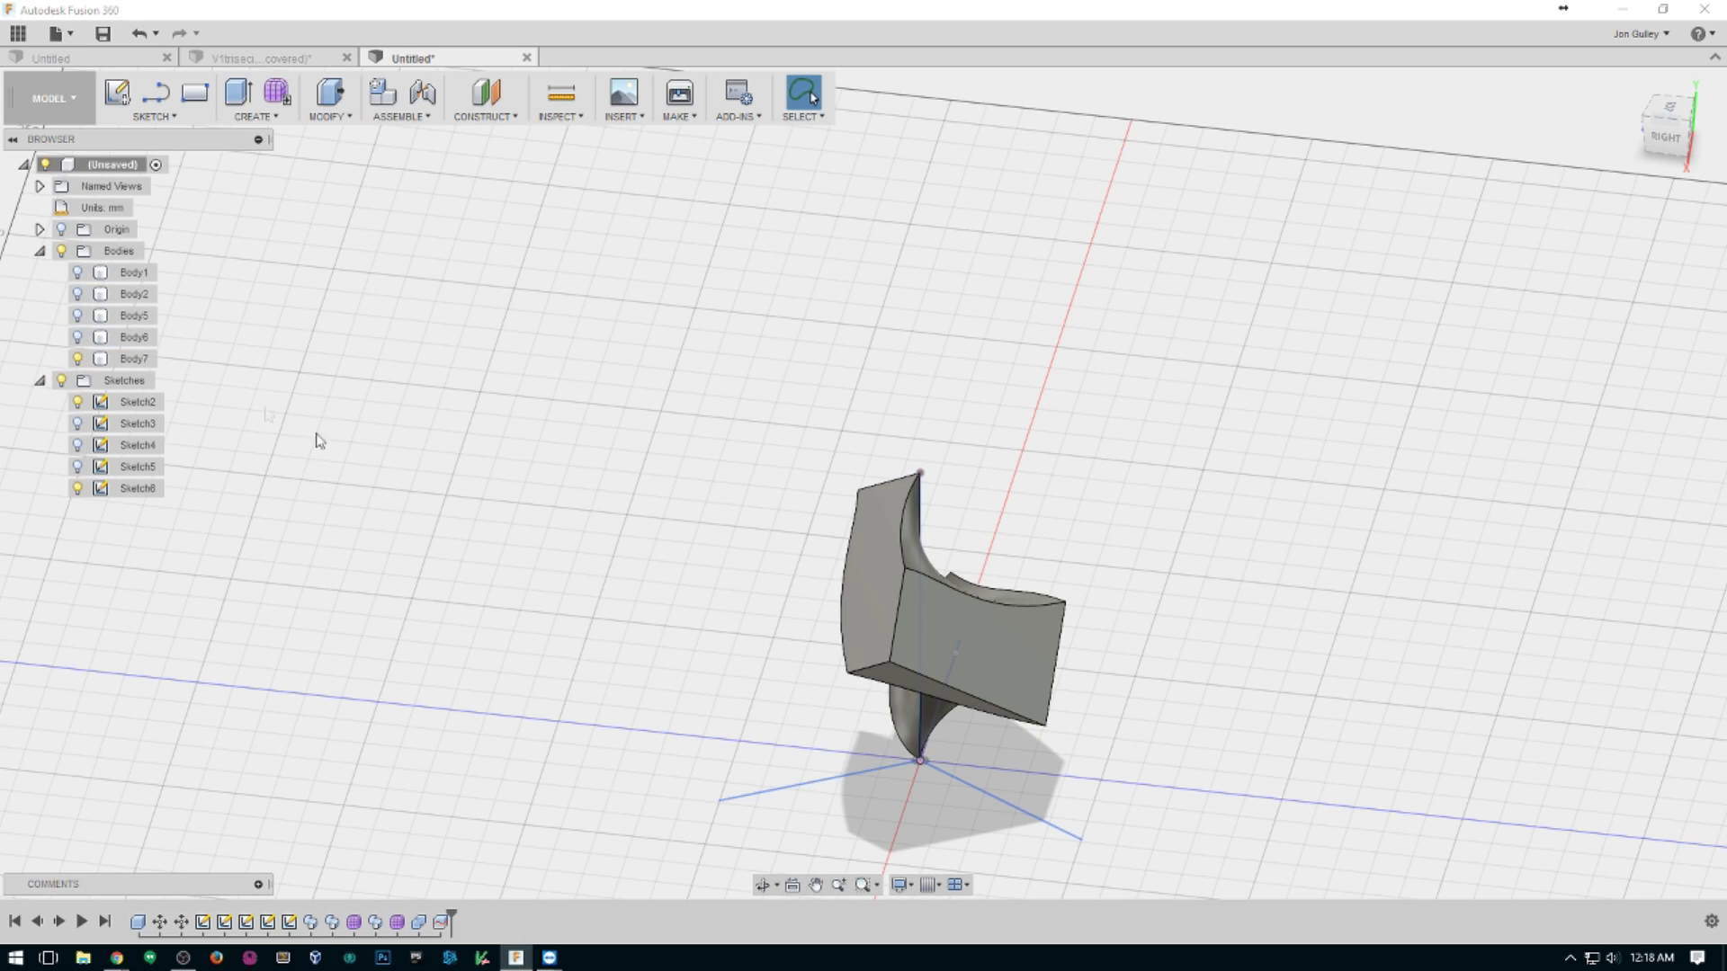
left_click(78, 315)
left_click(78, 339)
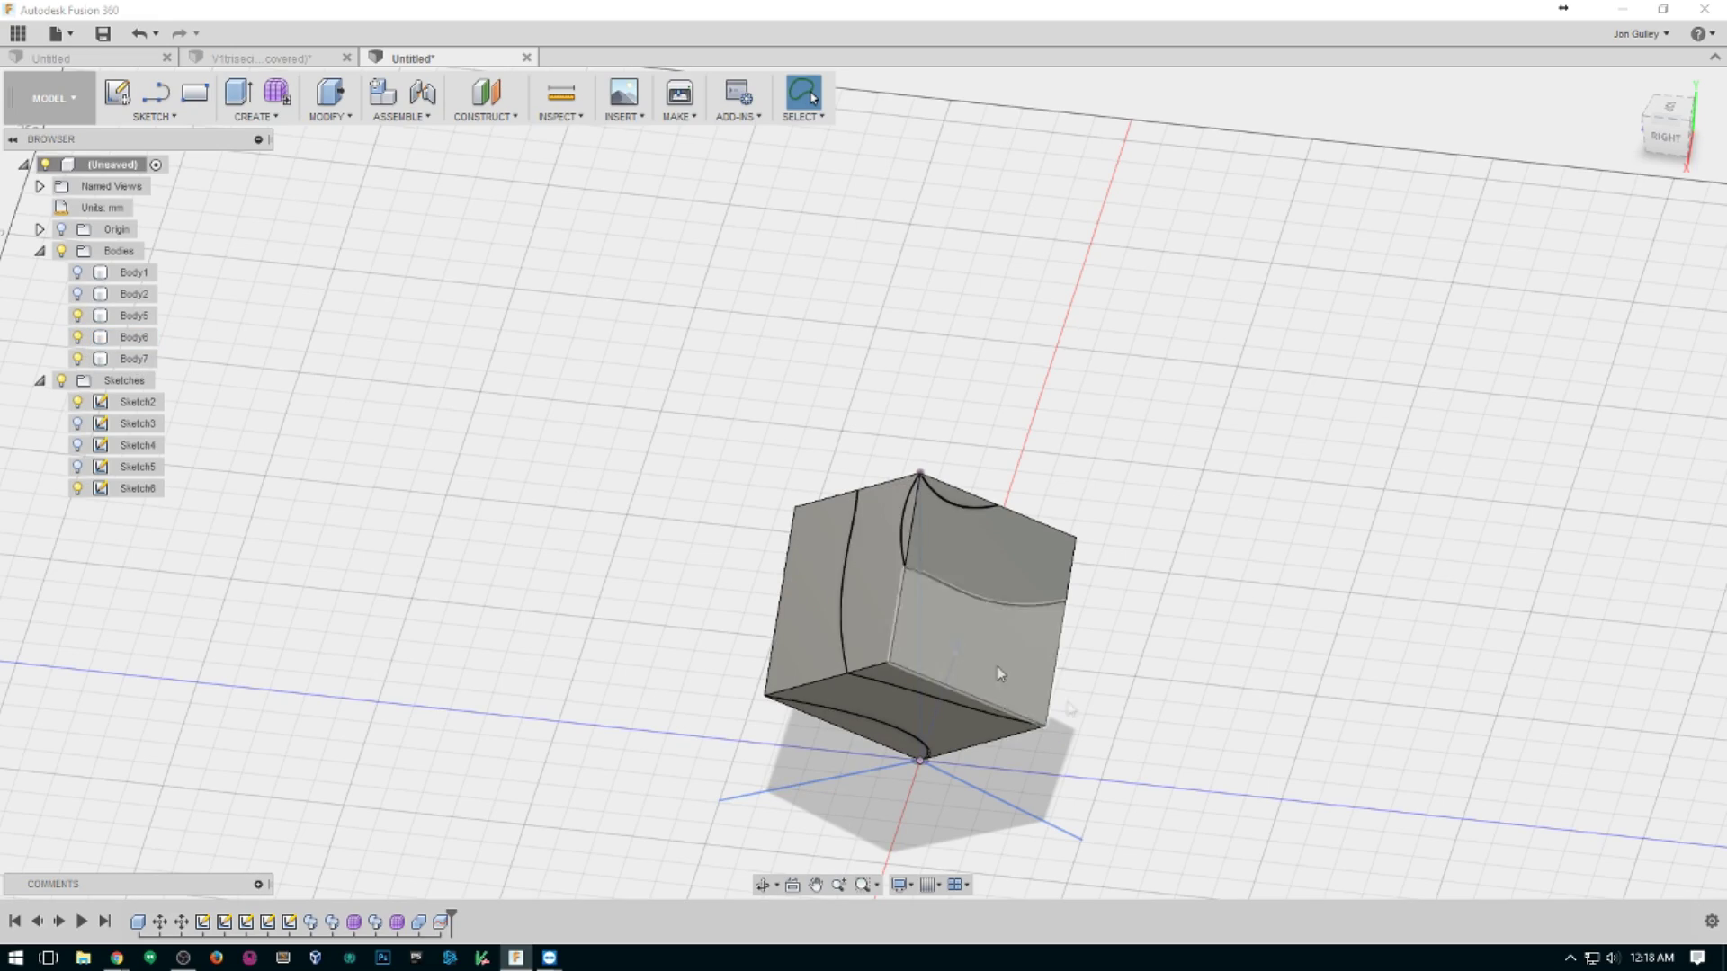
Orbit around the three-piece cube to inspect its curved seams, then select Body5.
middle_click_drag(1196, 702, 1397, 686, "shift")
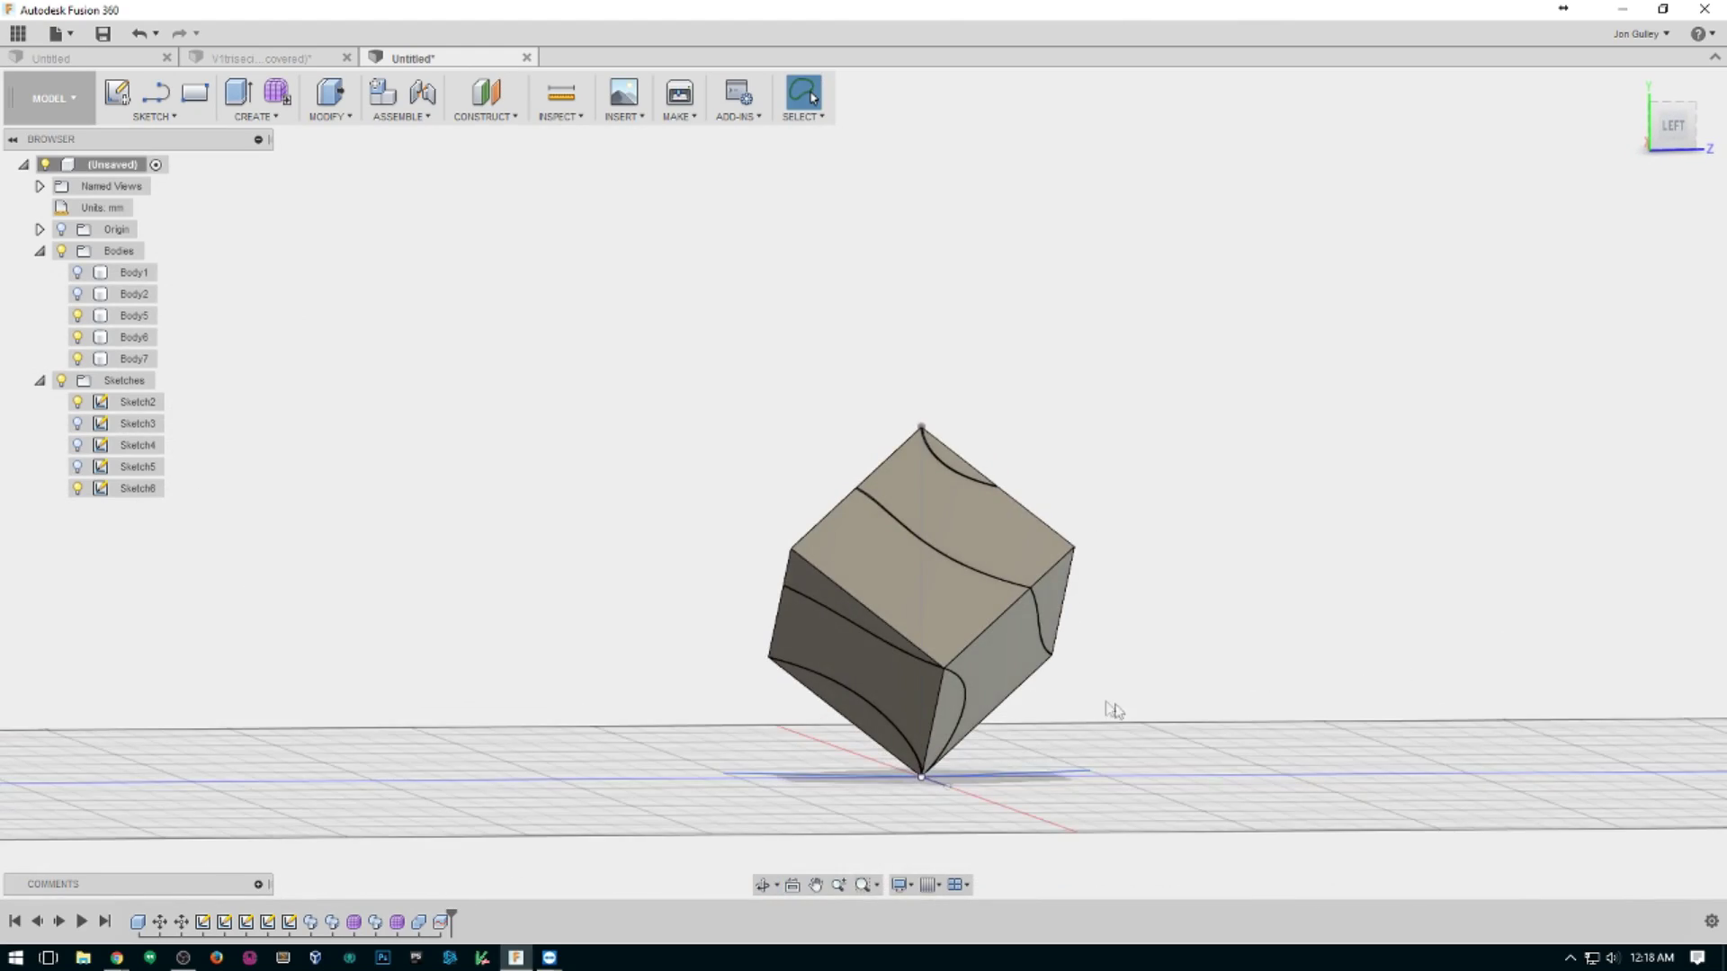
scroll(1102, 706, "up", 4)
middle_click_drag(1168, 663, 1313, 679, "shift")
middle_click_drag(903, 629, 771, 678, "shift")
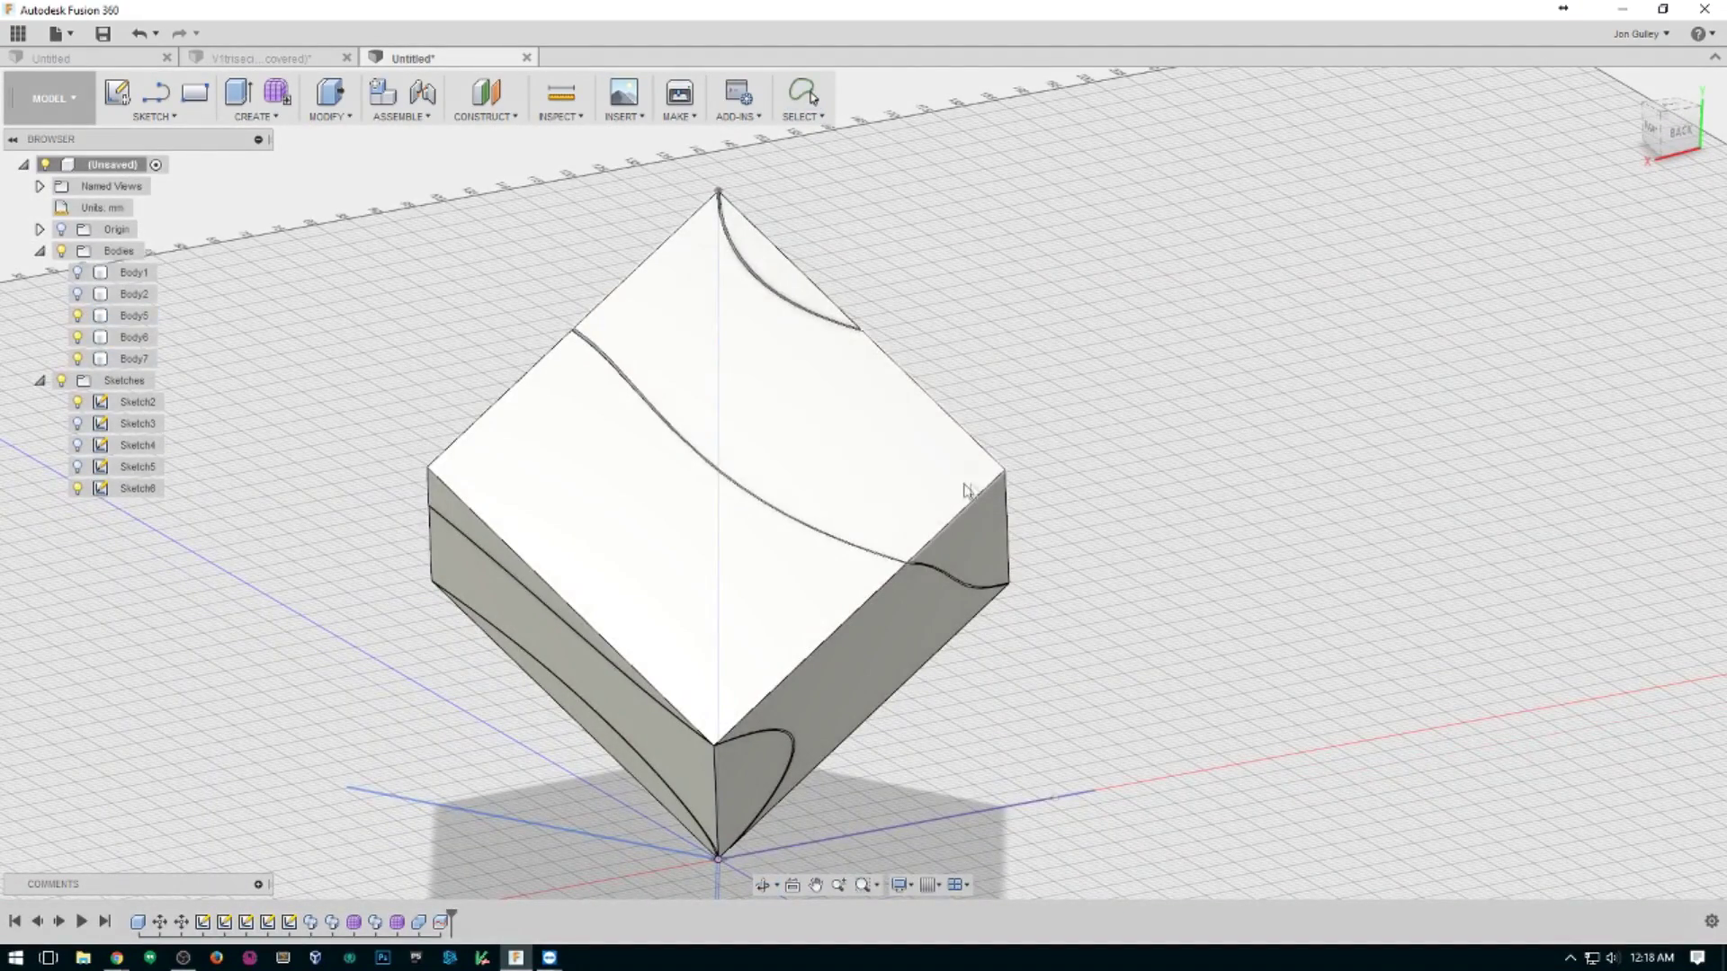
middle_click_drag(648, 447, 771, 474, "shift")
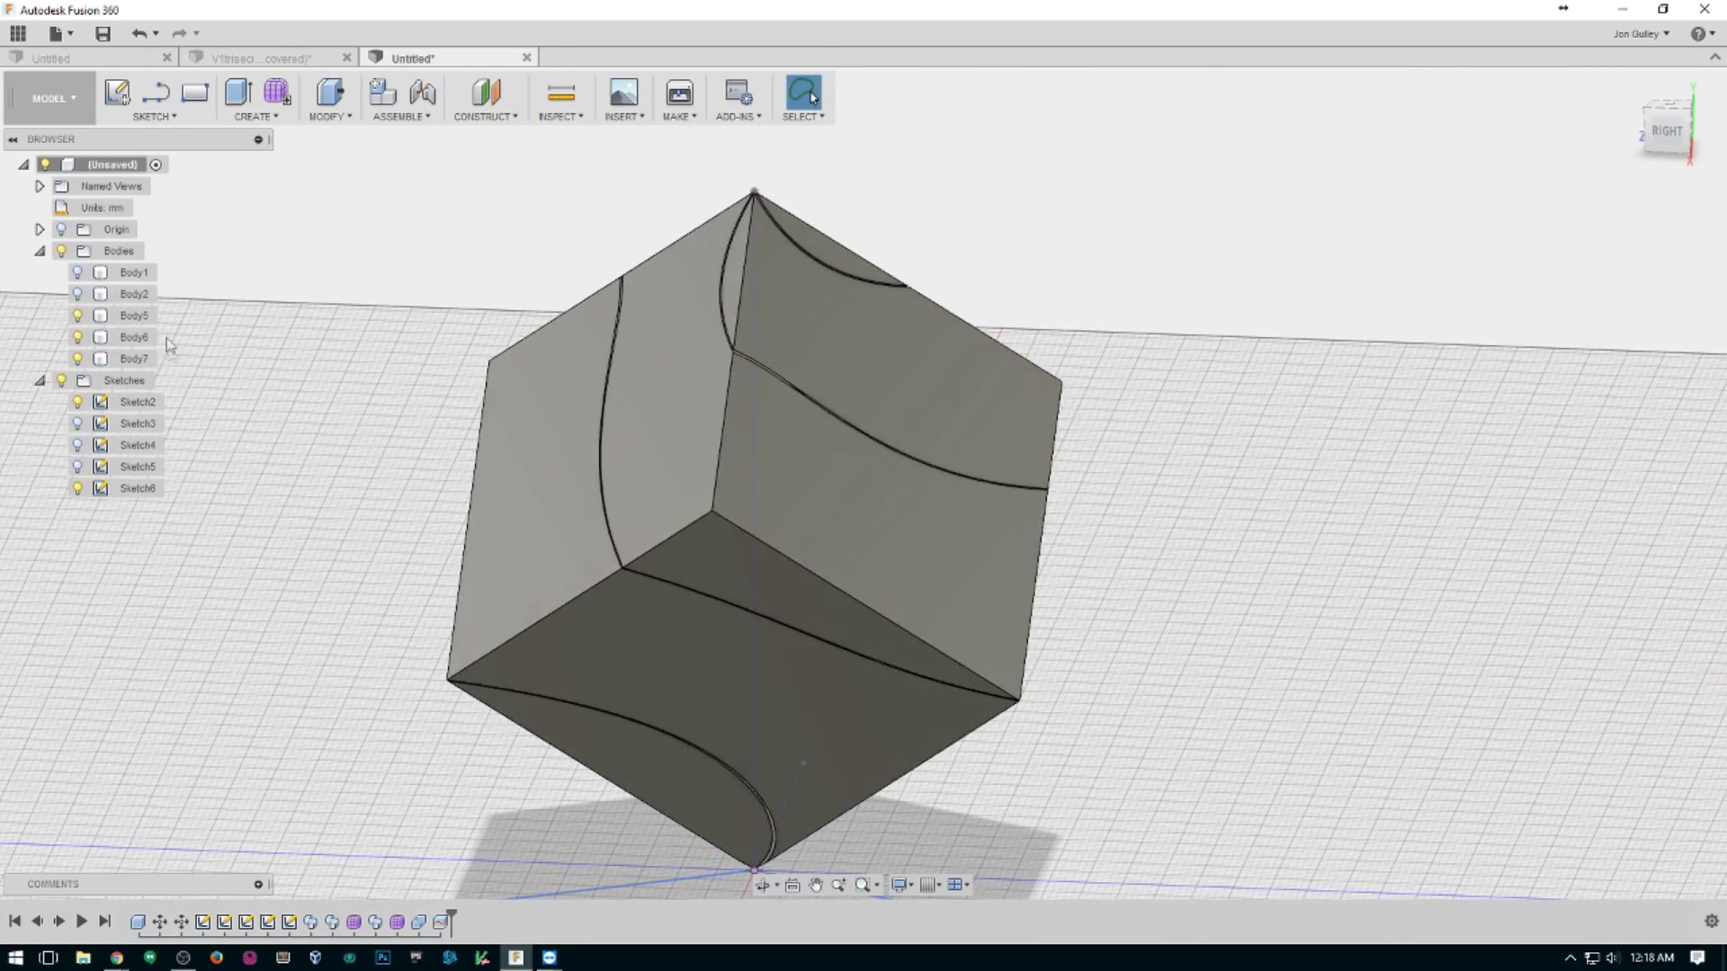
left_click(134, 315)
Convert Body5–Body7 into separate components with Create Components from Bodies.
left_click(134, 358, "shift")
right_click(131, 338)
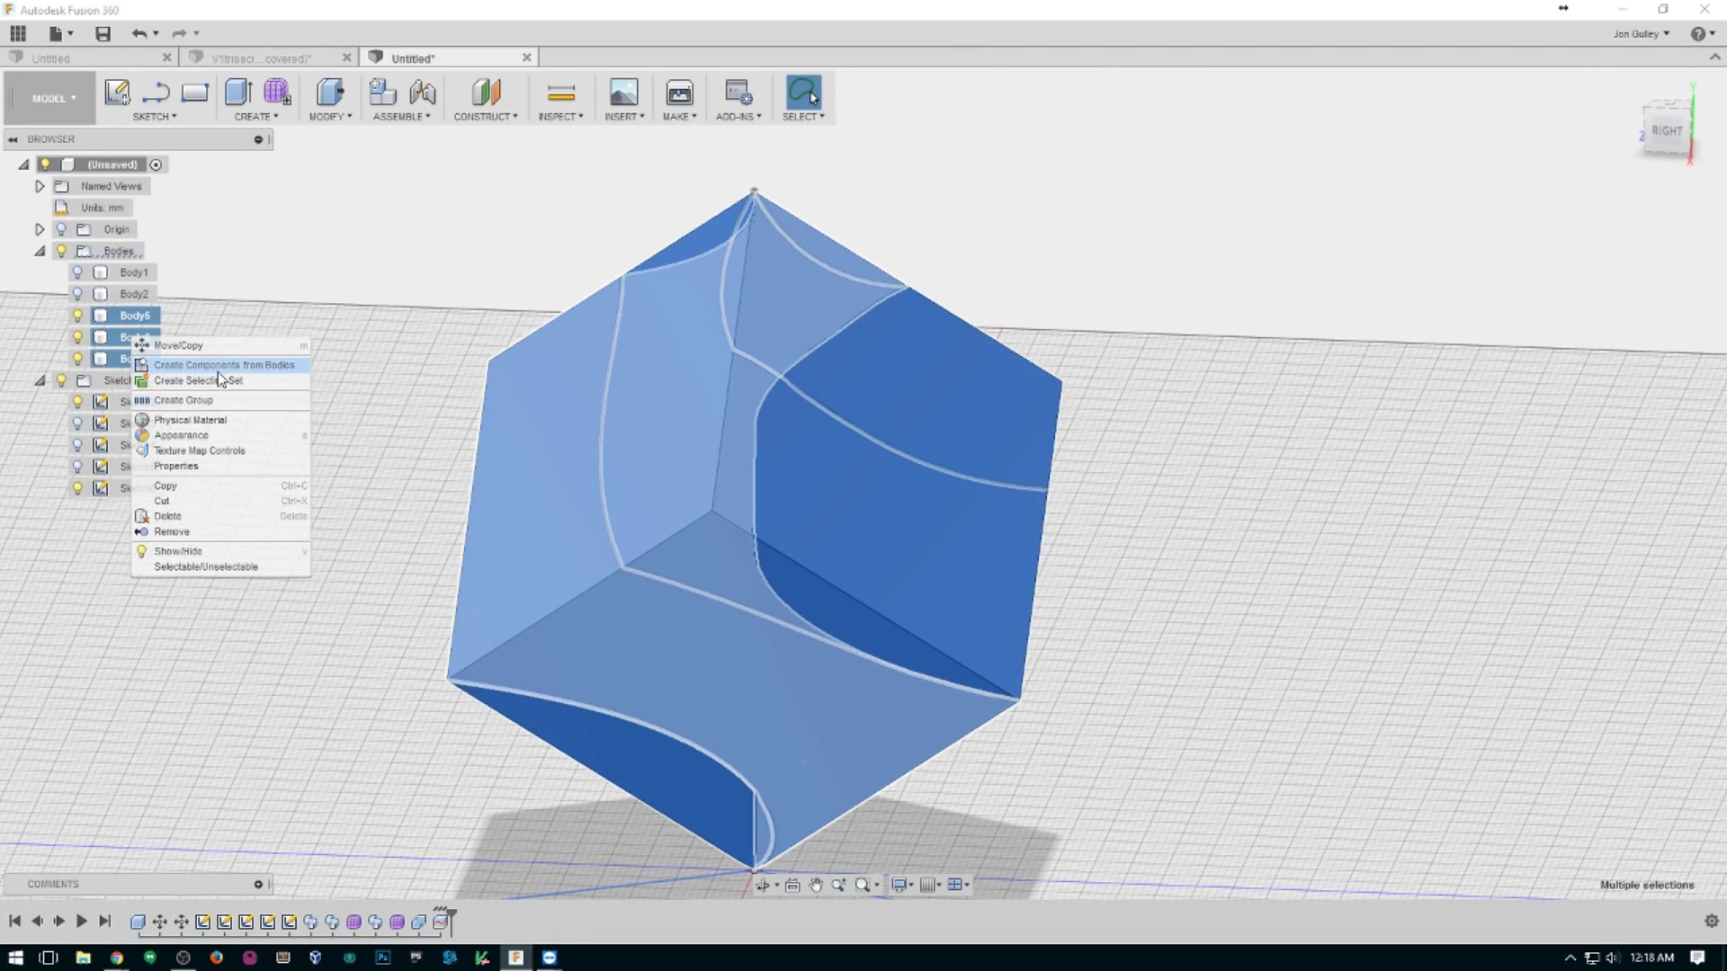
left_click(276, 366)
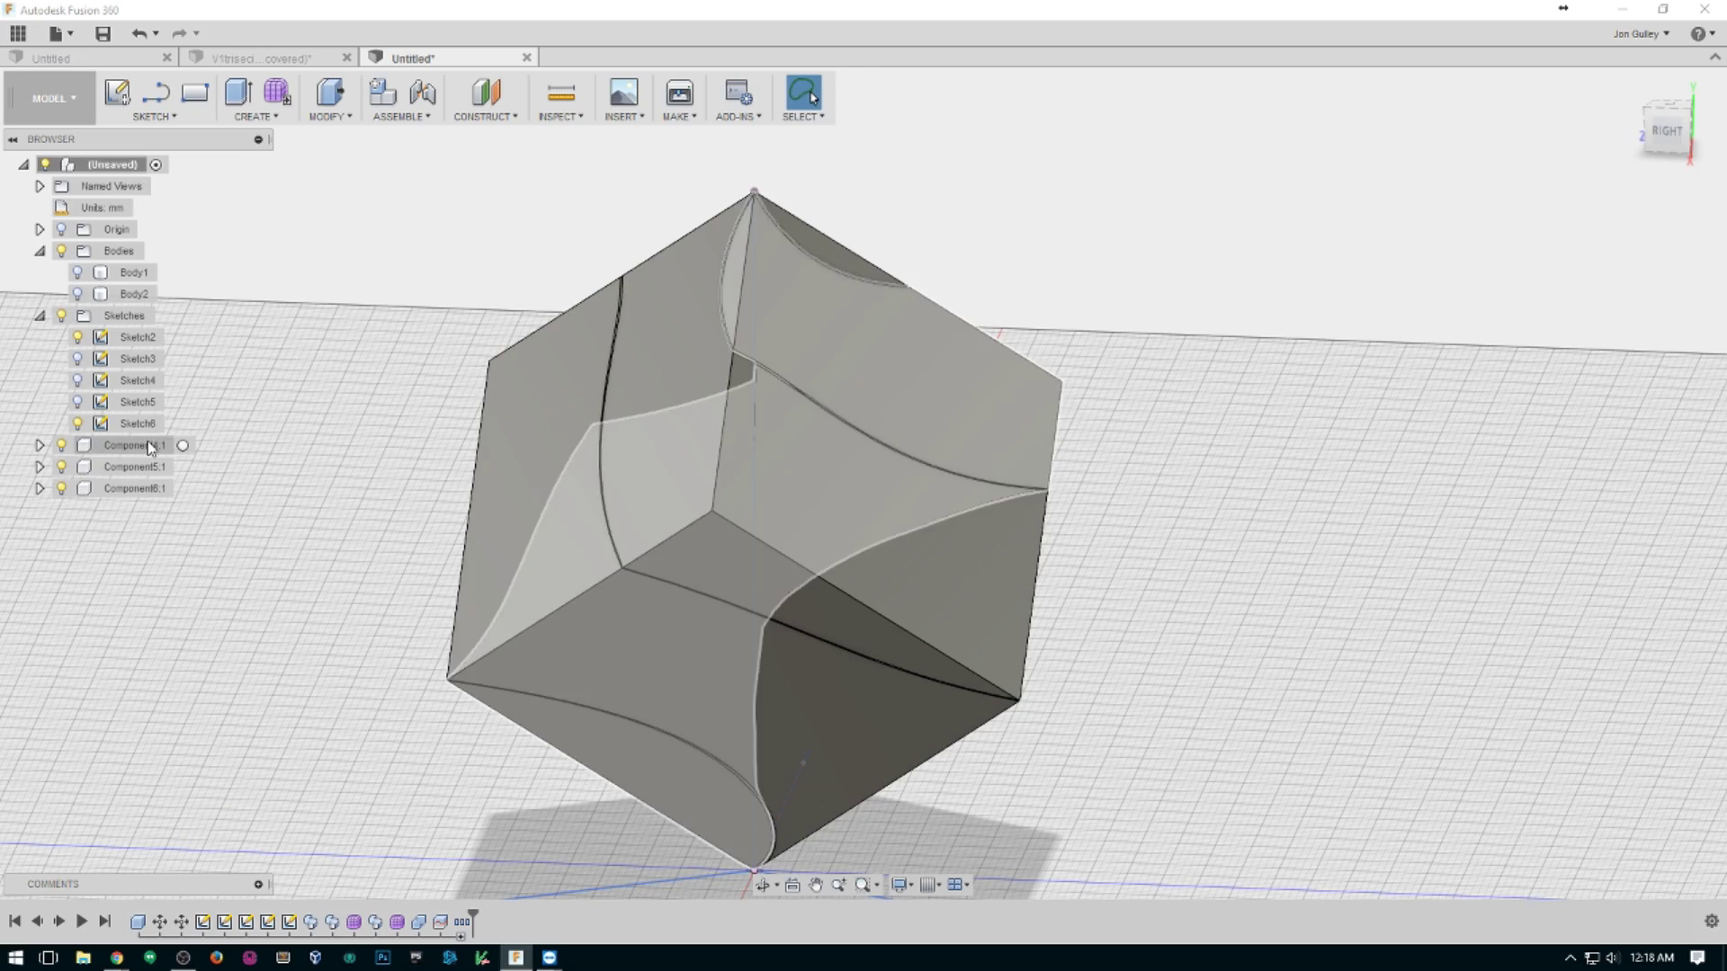
Drag the new components apart to test them and pick one piece's top face.
left_click_drag(887, 321, 1111, 379)
left_click_drag(945, 540, 1153, 612)
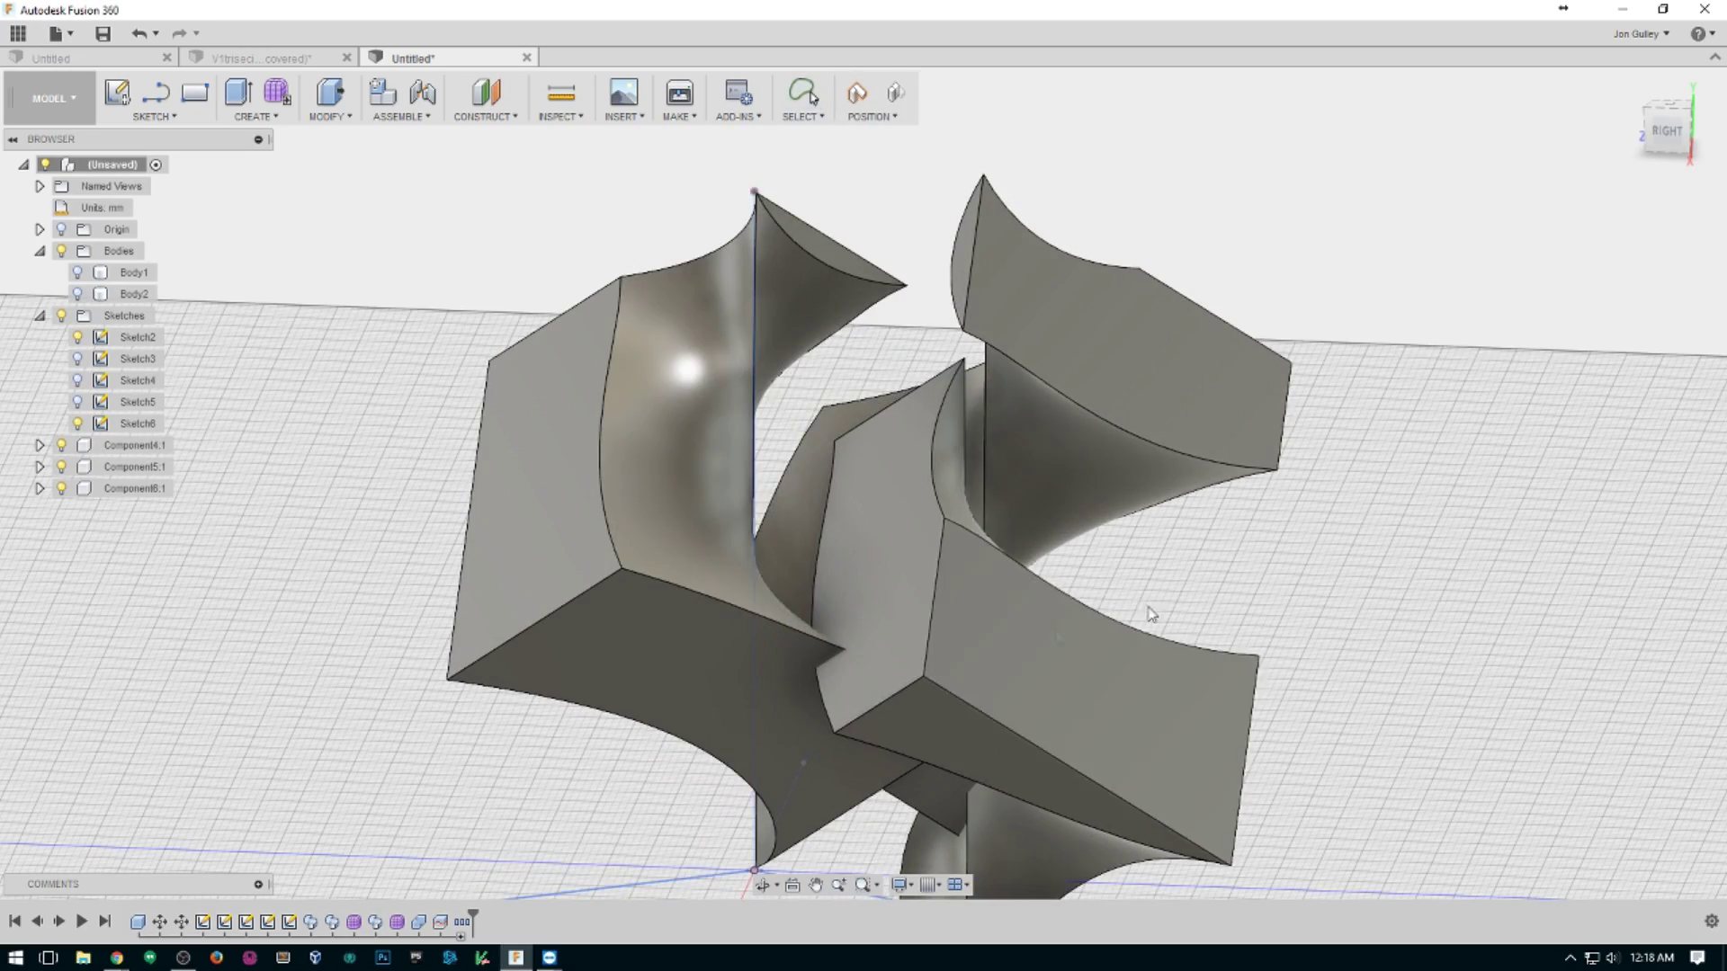
middle_click_drag(1437, 578, 1386, 566, "shift")
left_click(1257, 416)
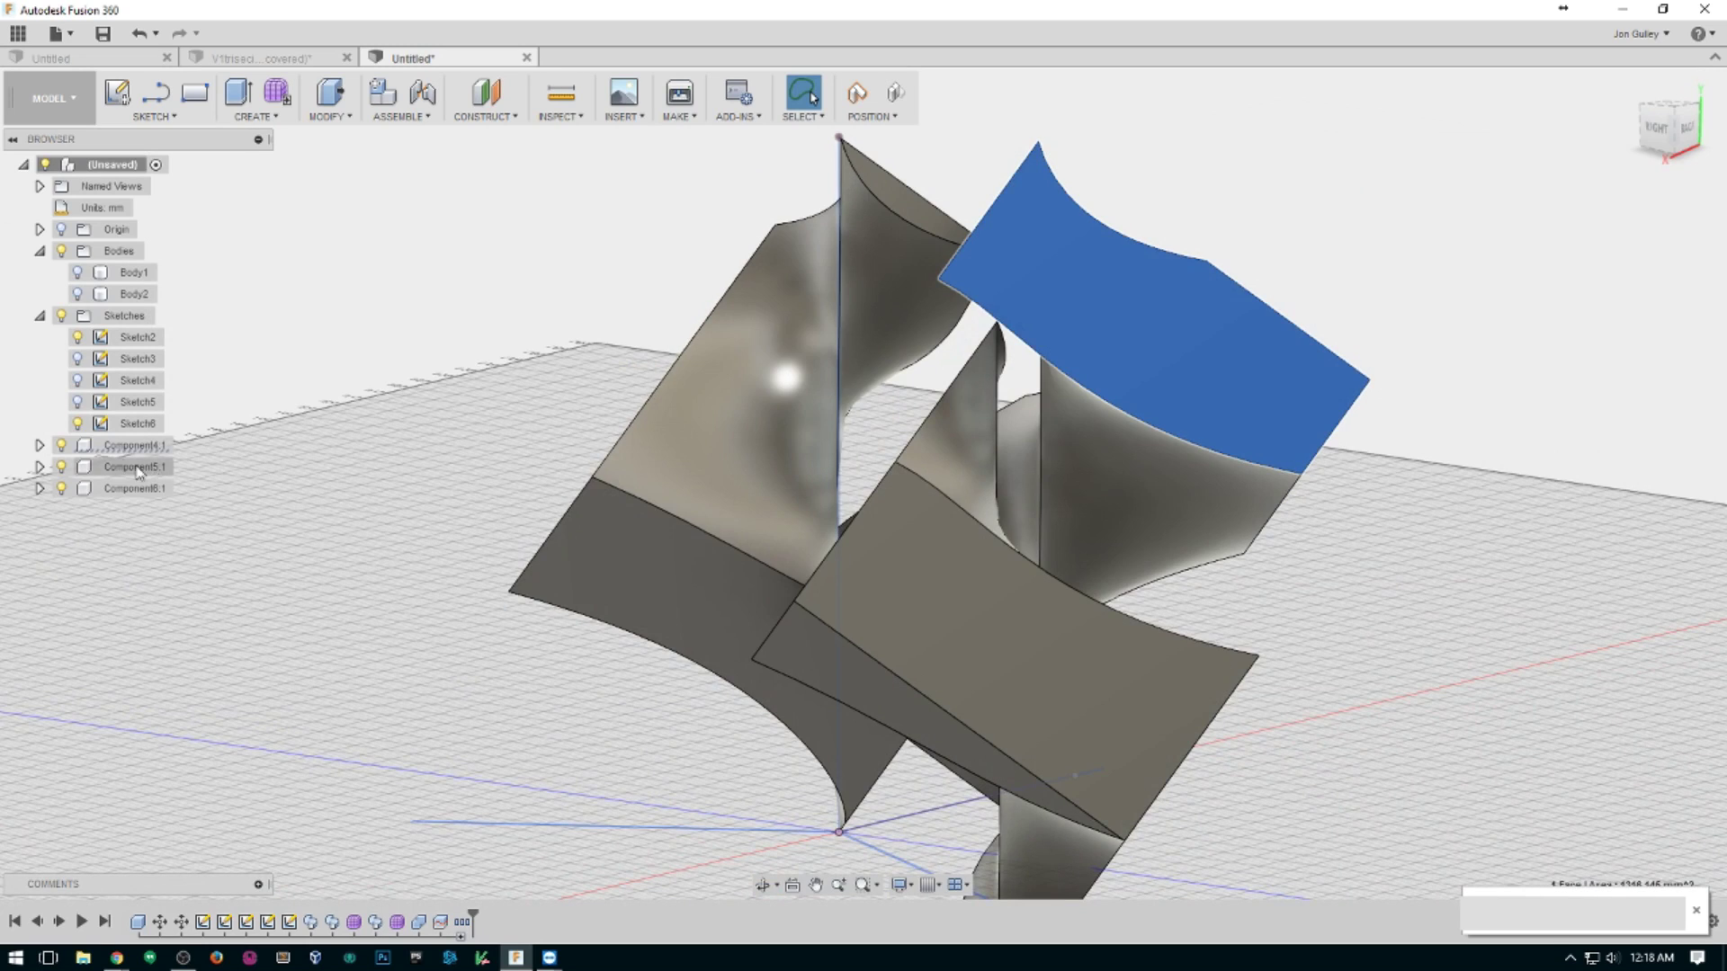
Hide Component5:1 and Component6:1, undo the component moves, and hide Component5:1 again.
left_click(62, 467)
left_click(60, 488)
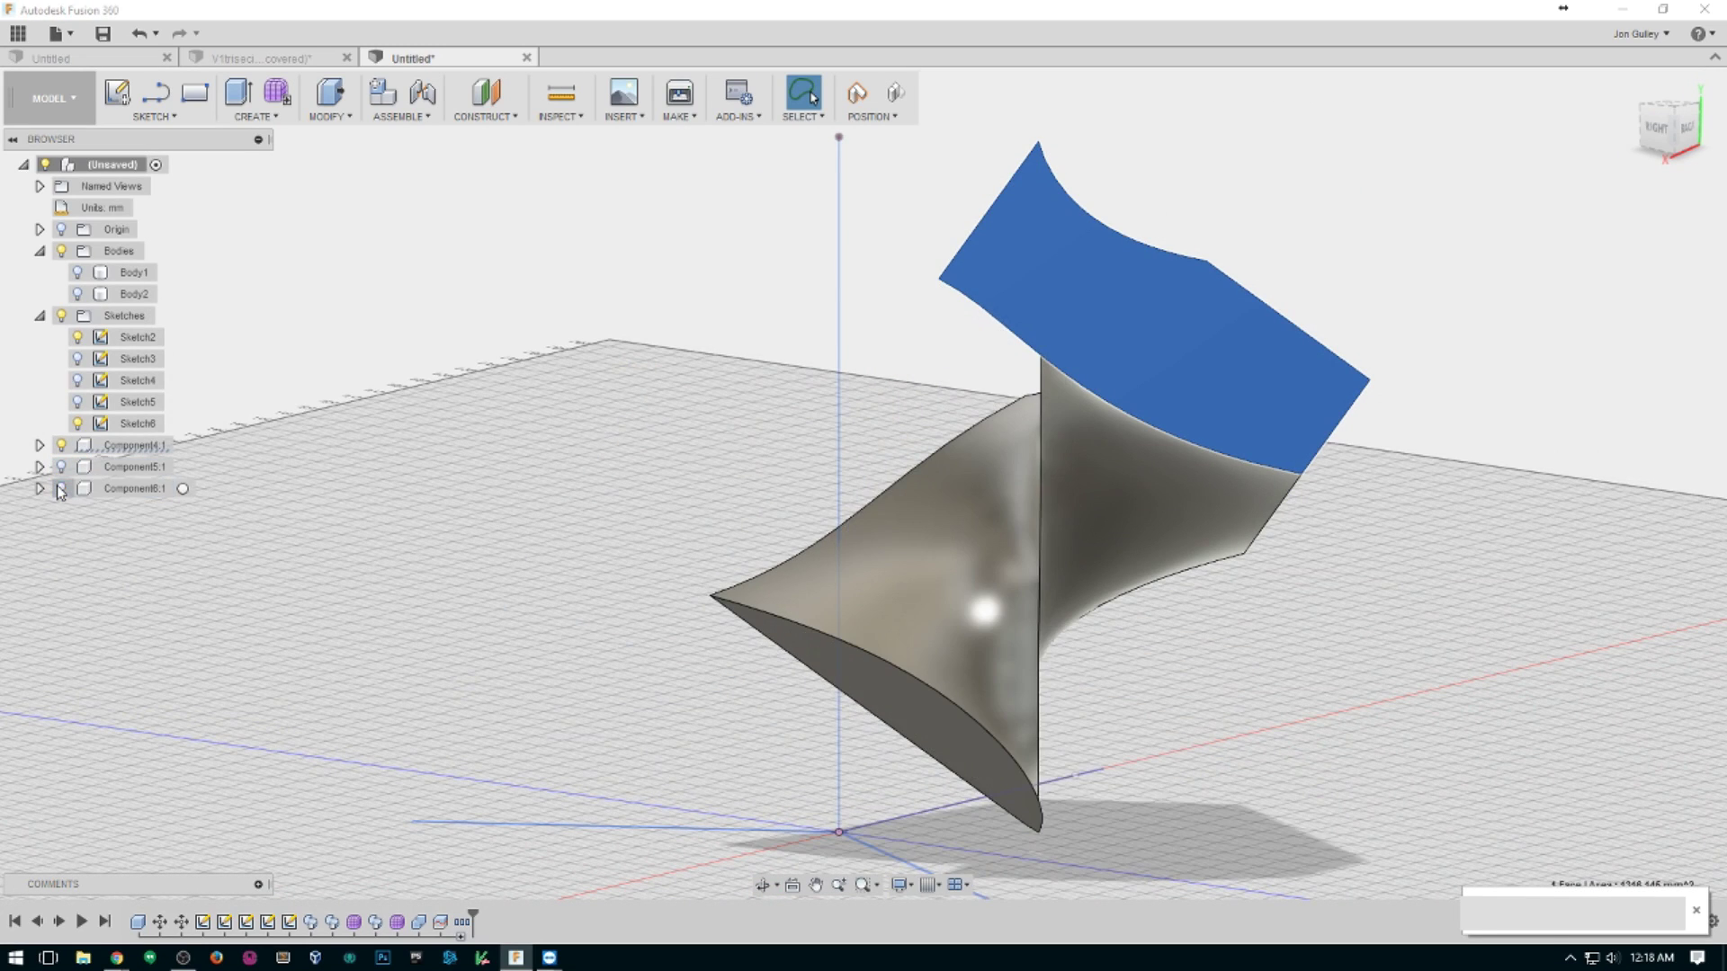
left_click(942, 388)
middle_click_drag(1119, 376, 970, 389)
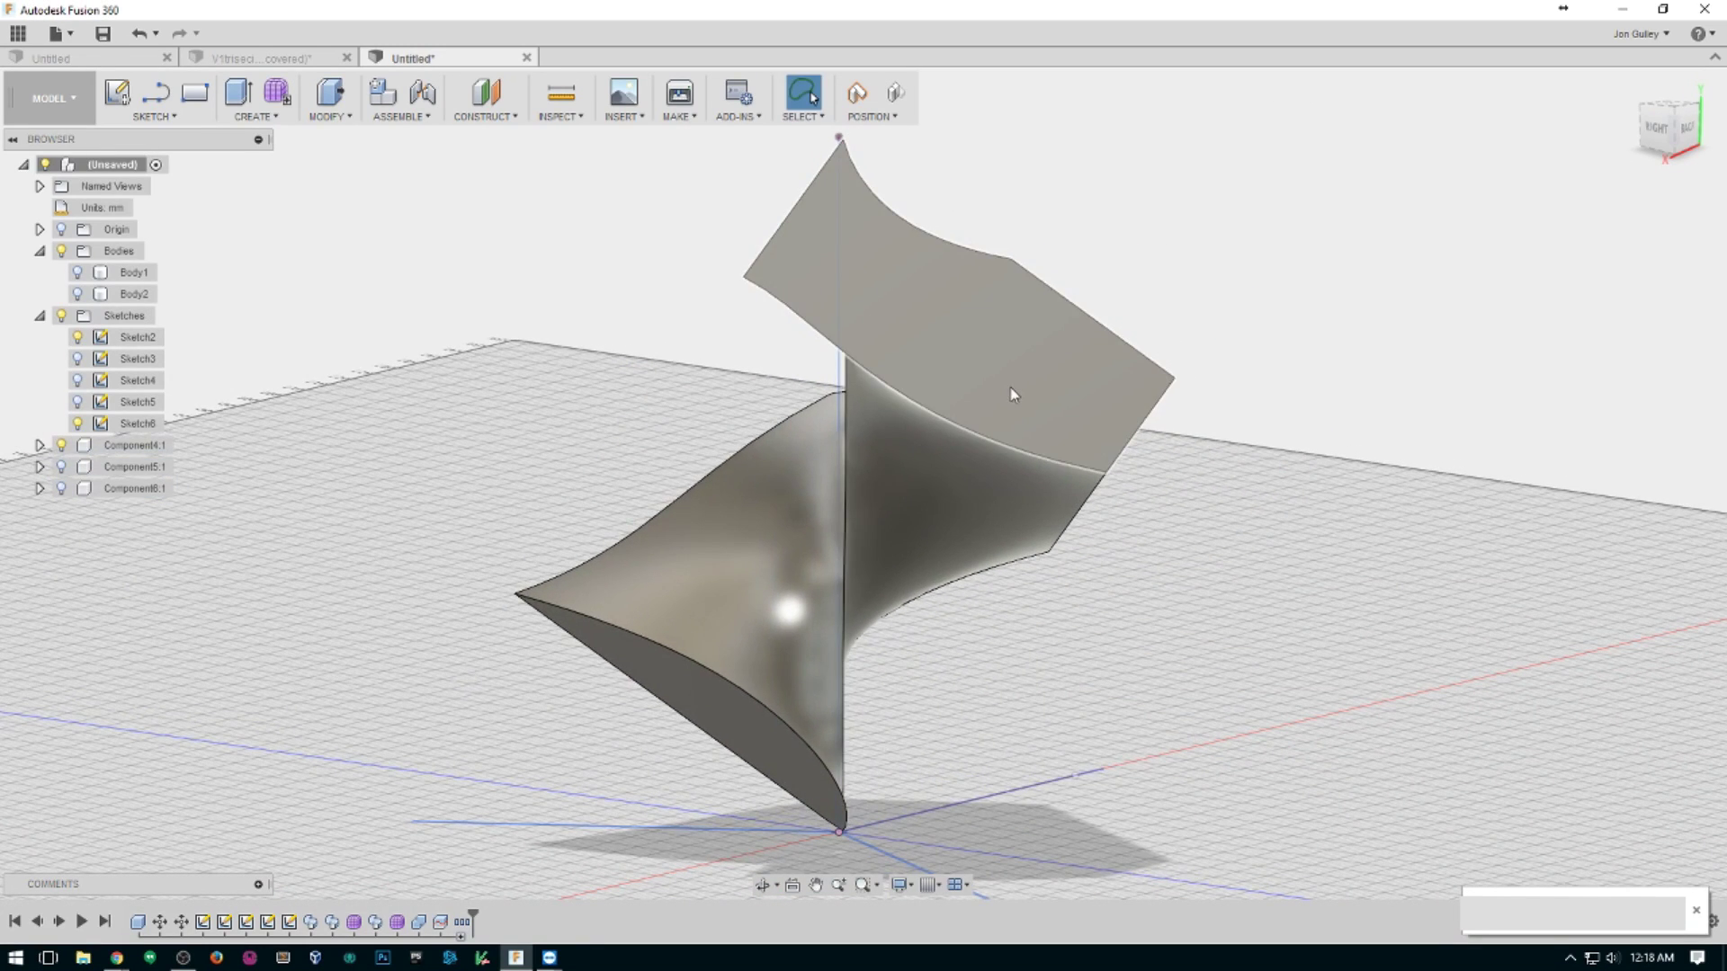
key("ctrl+z")
key("ctrl+z")
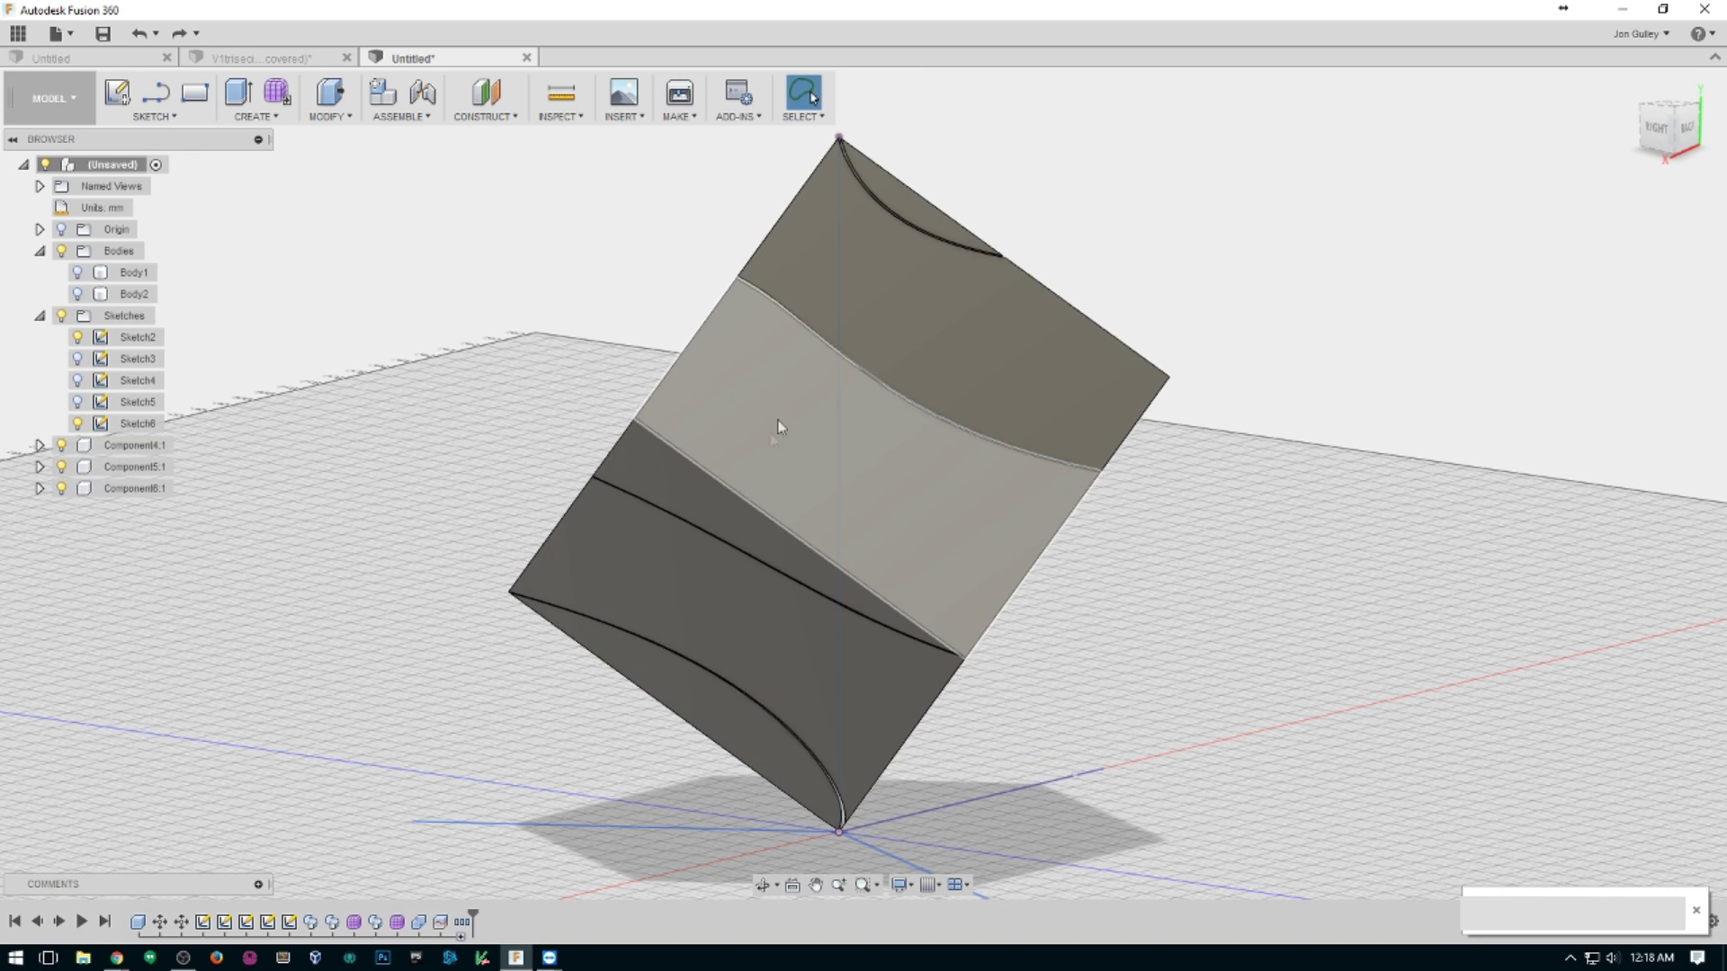
left_click(61, 467)
Hide Component6:1 and select the top face of the remaining twisted piece.
left_click(62, 488)
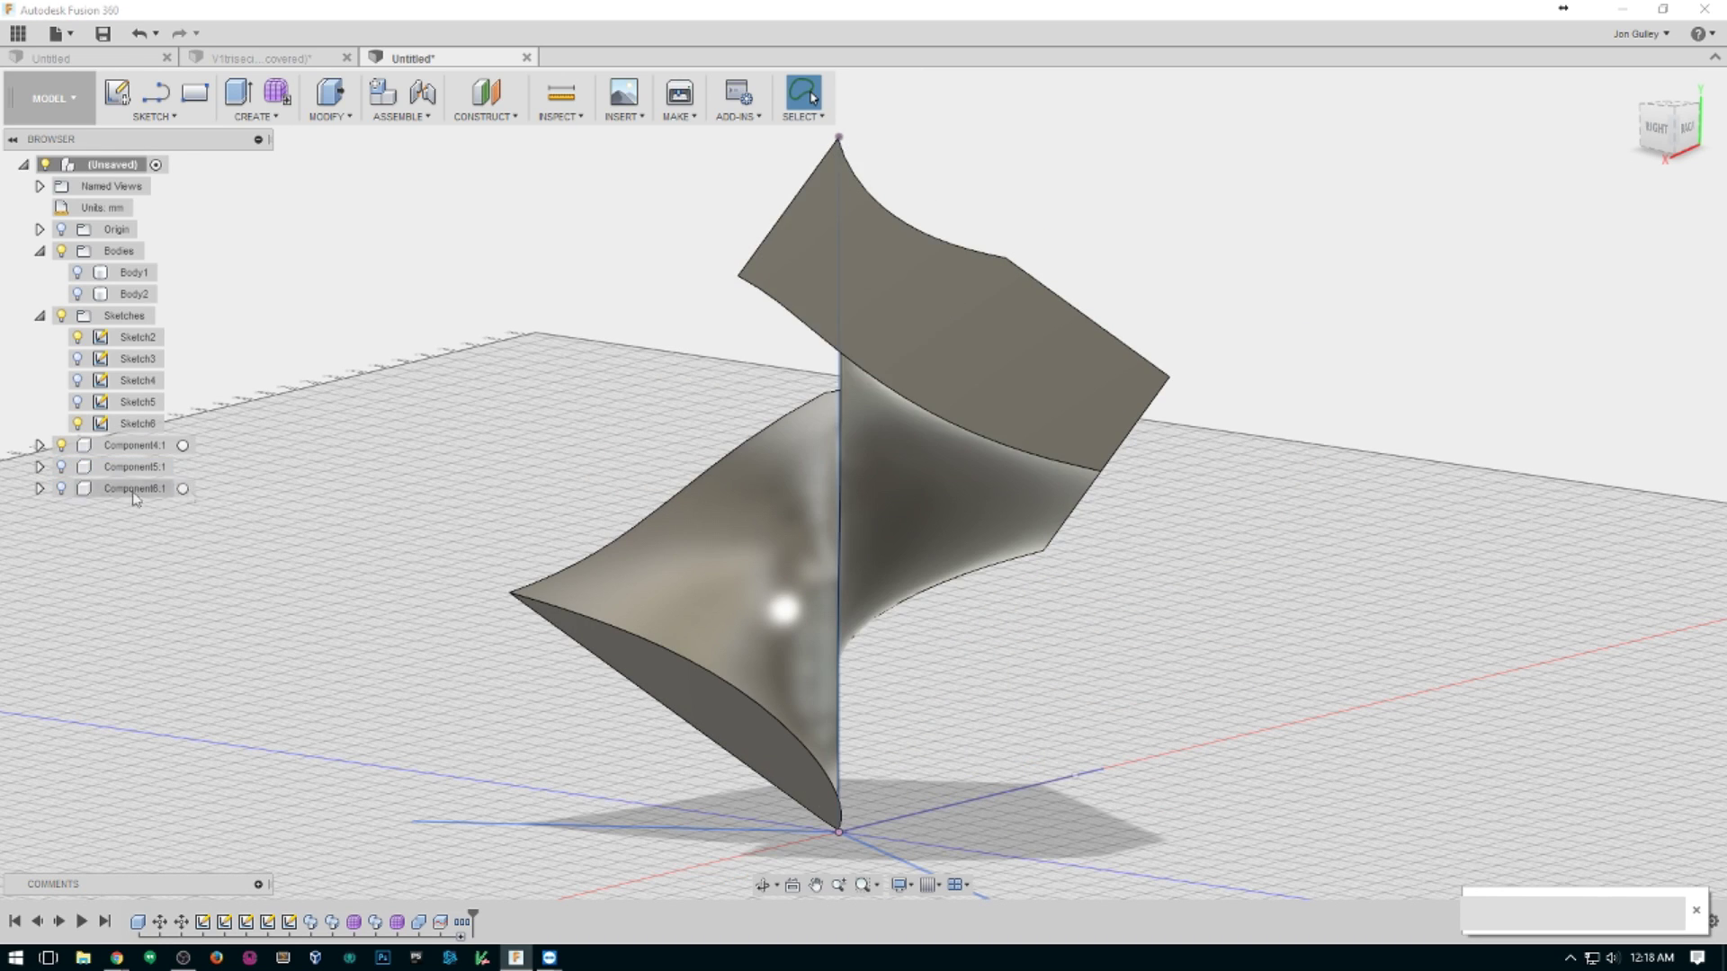
left_click(929, 423)
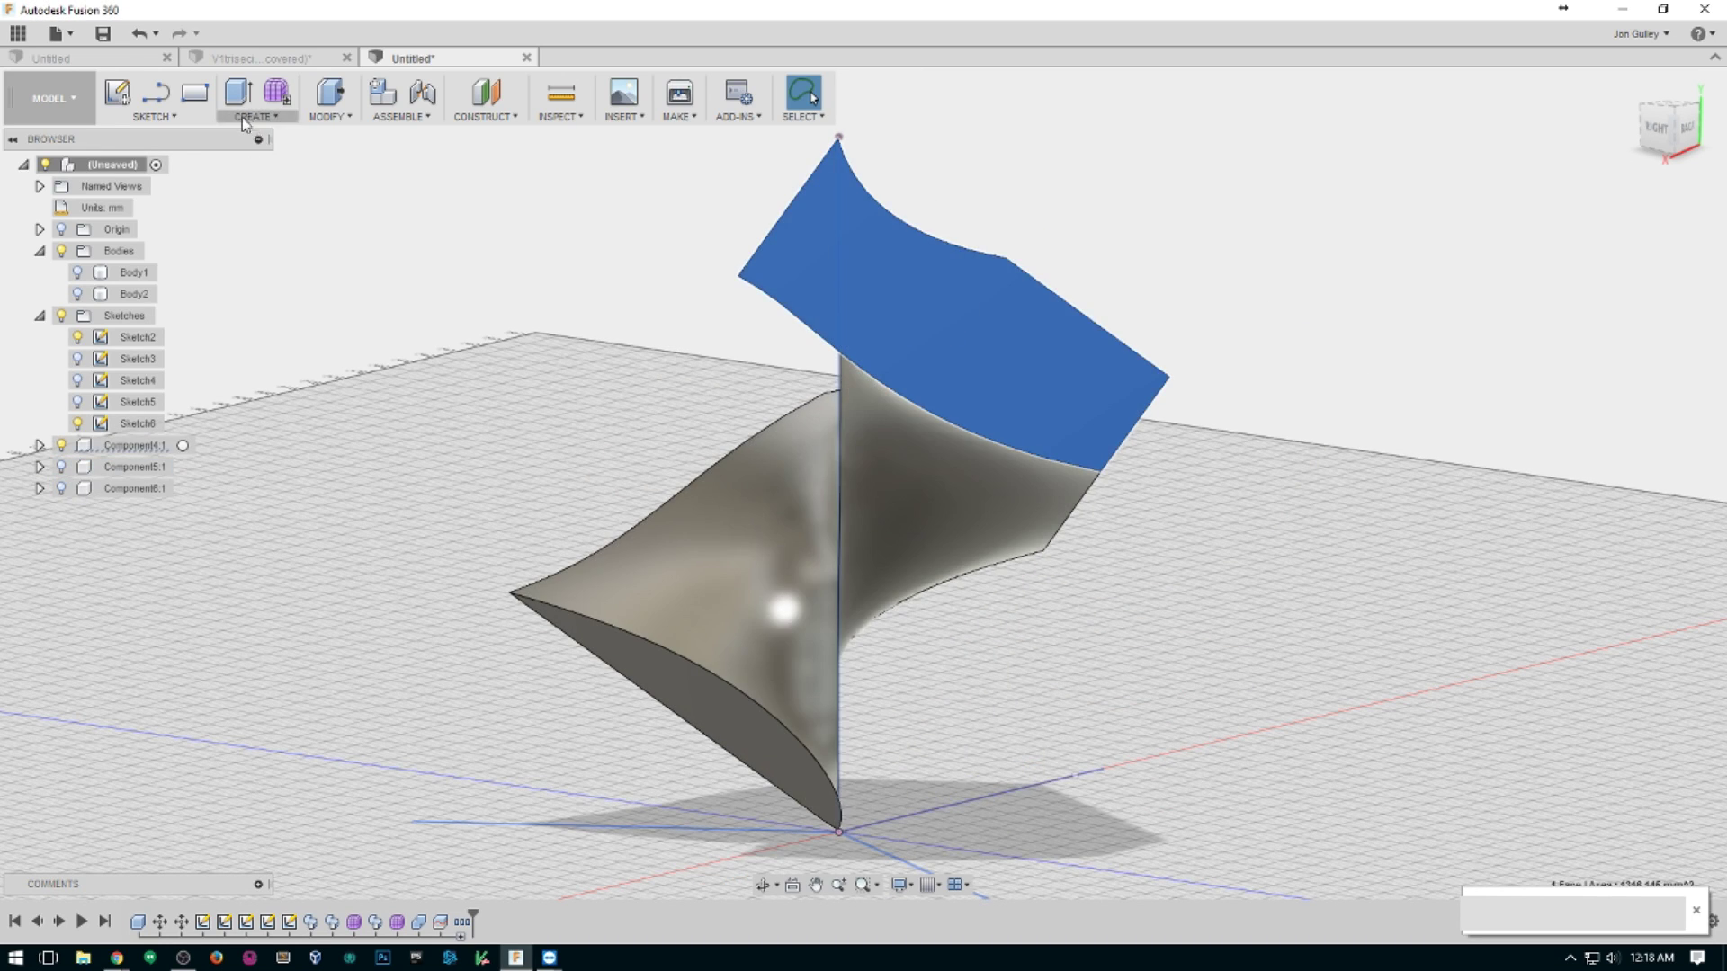
left_click(153, 116)
left_click(256, 116)
left_click(270, 117)
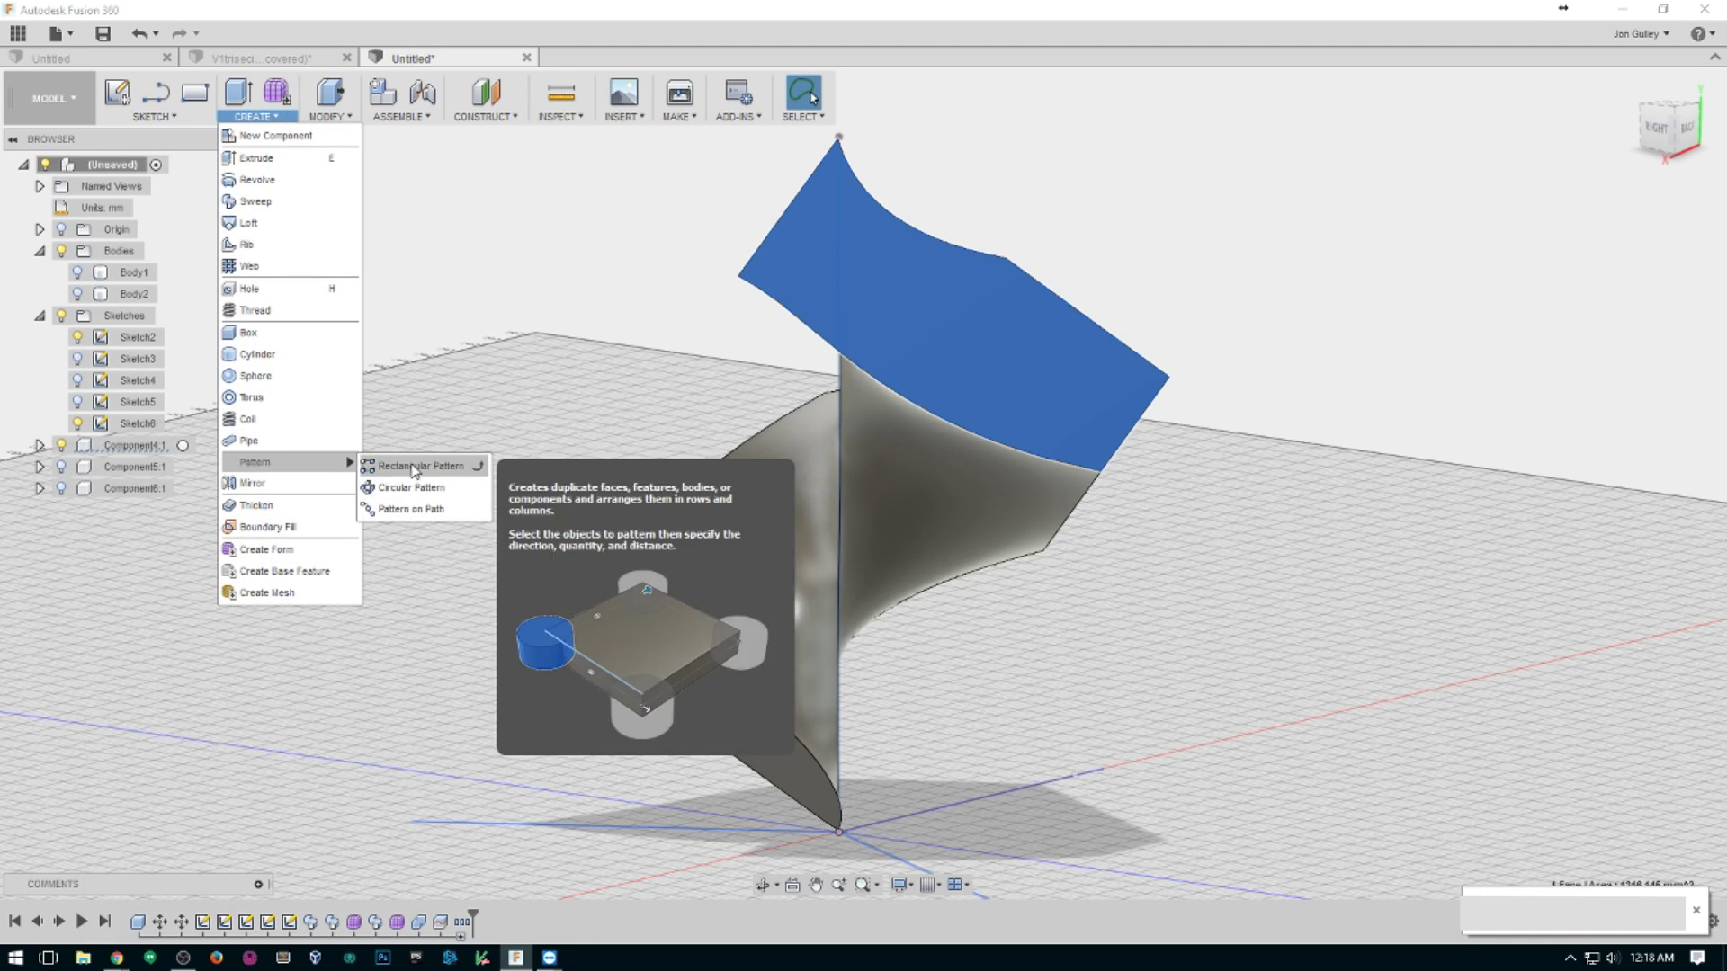
Circular-pattern the twisted piece as a body, 3 copies around the cube's vertical axis.
left_click(412, 488)
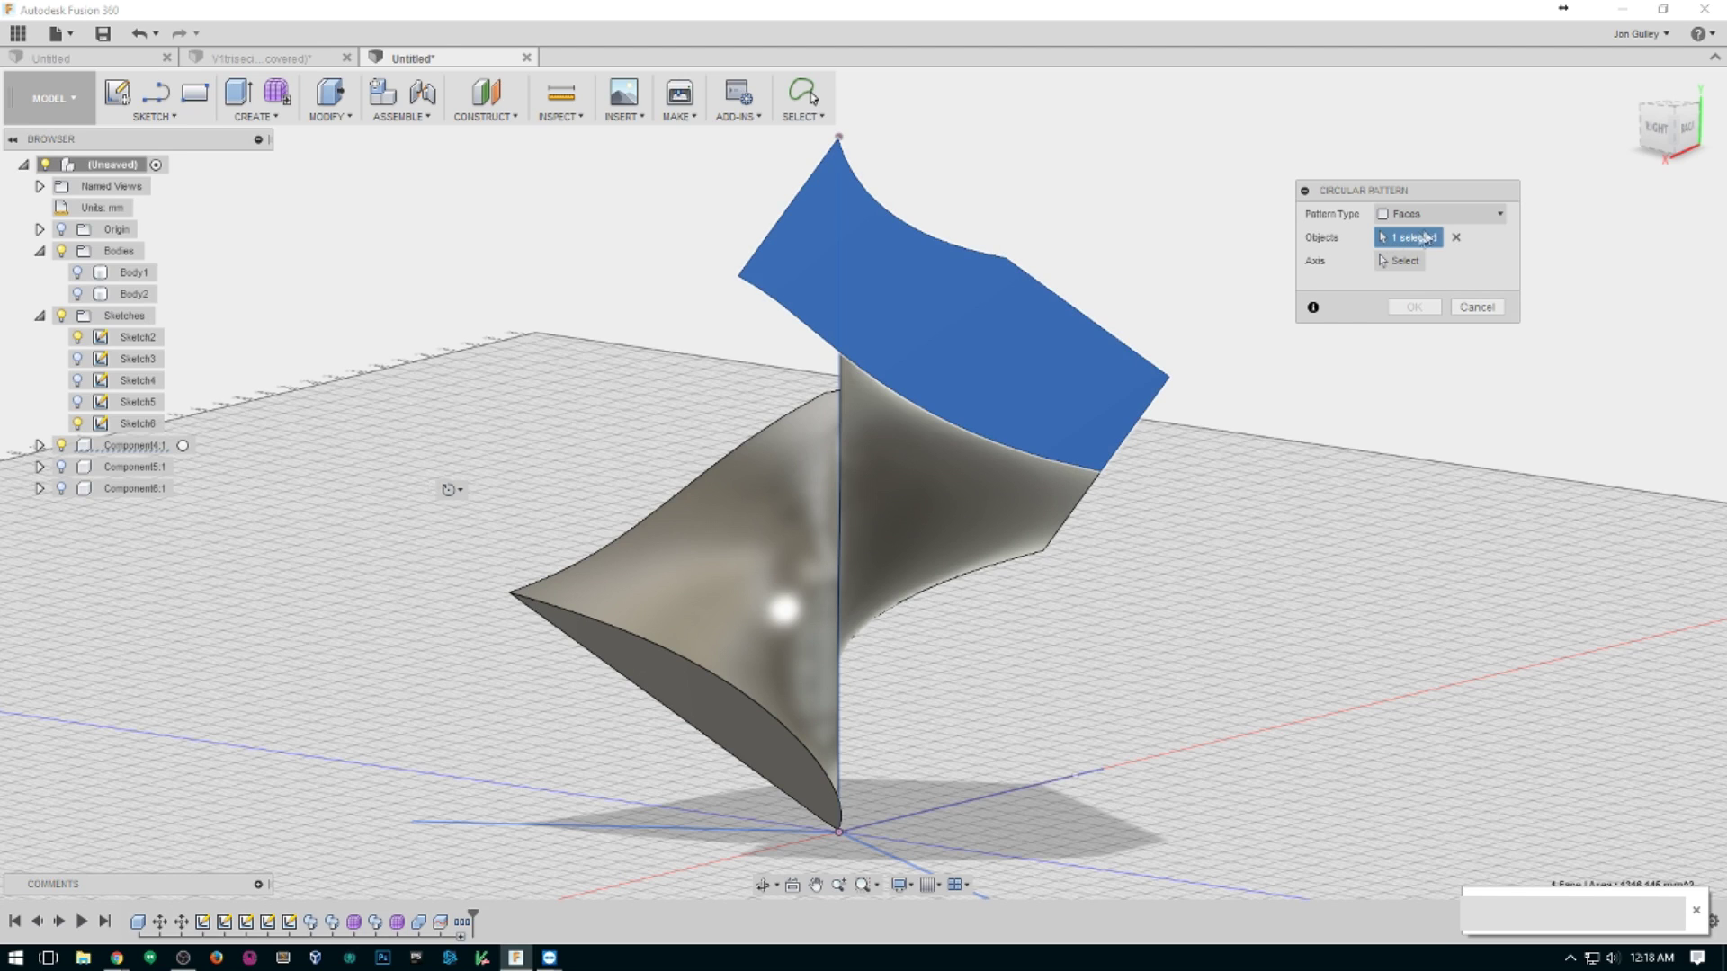
left_click(1448, 214)
left_click(1409, 245)
left_click(976, 304)
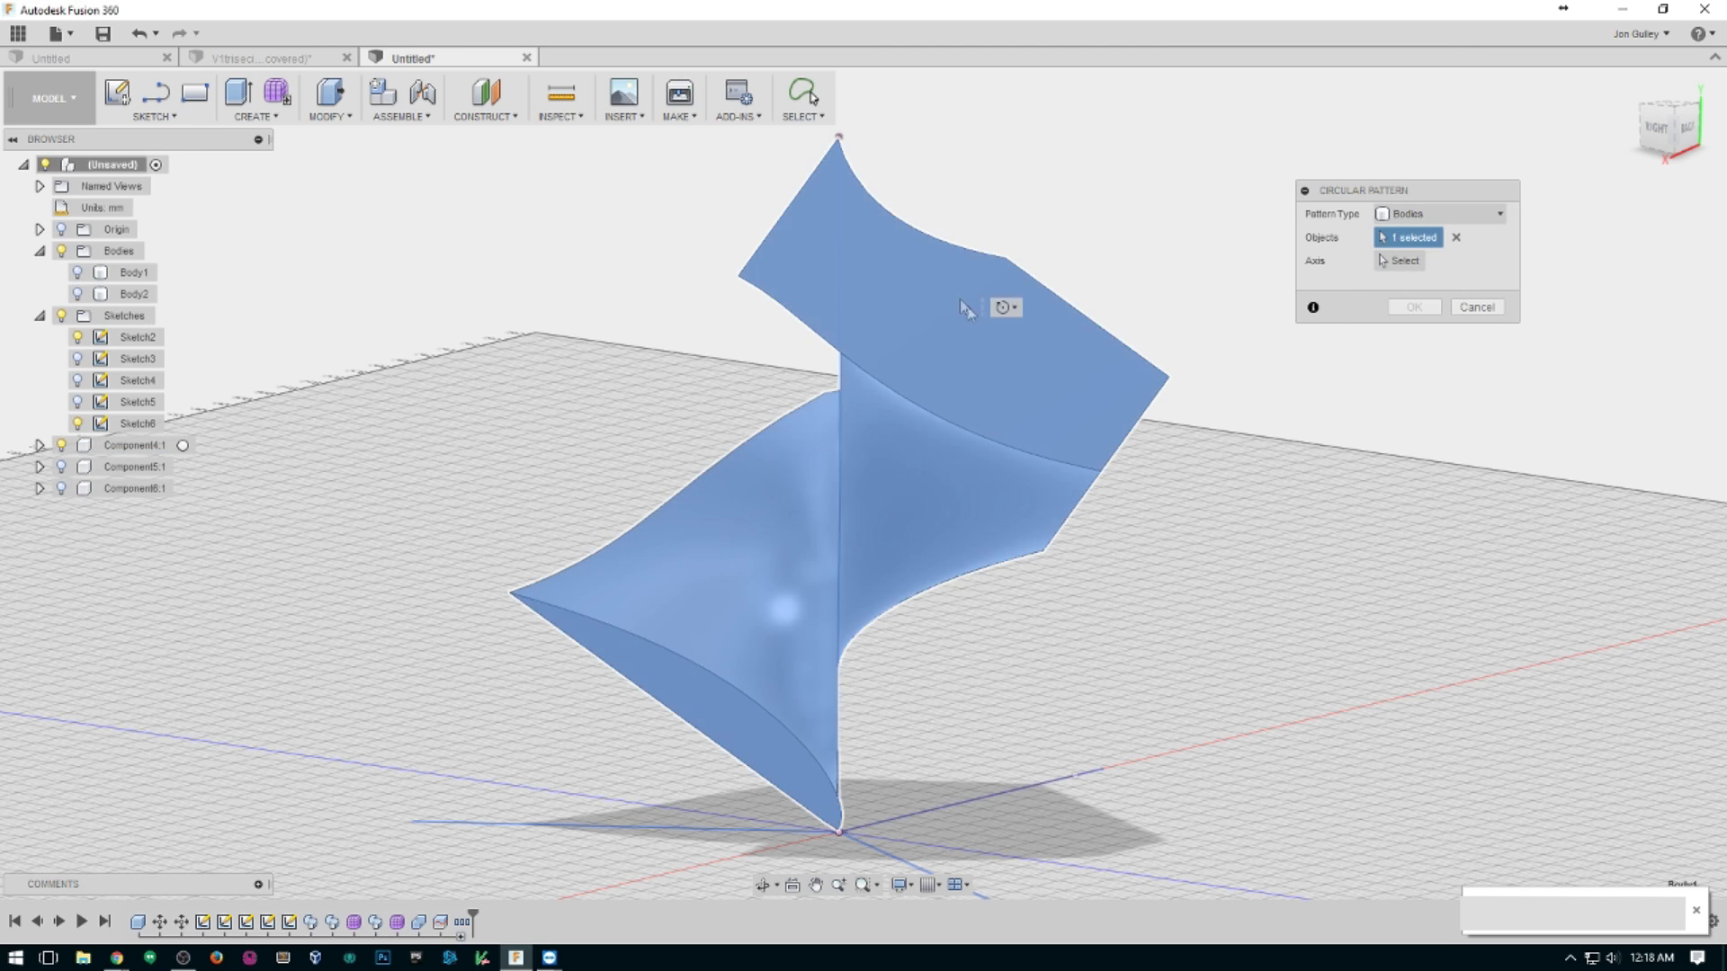
left_click(1403, 262)
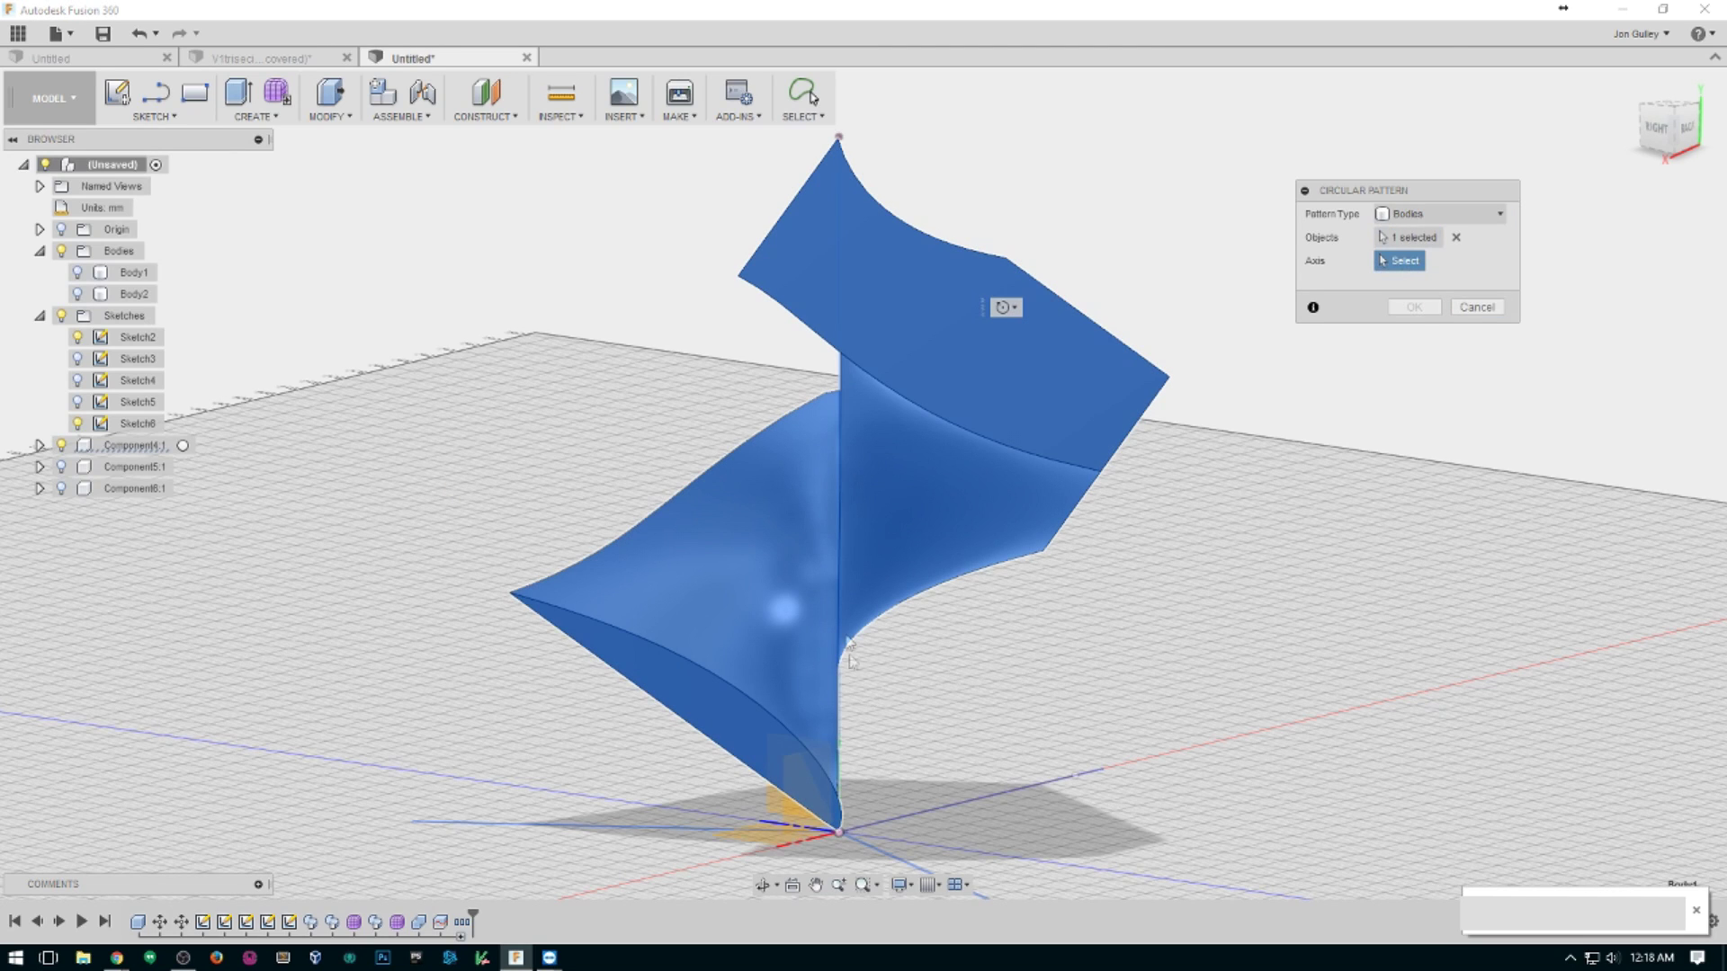
left_click(844, 583)
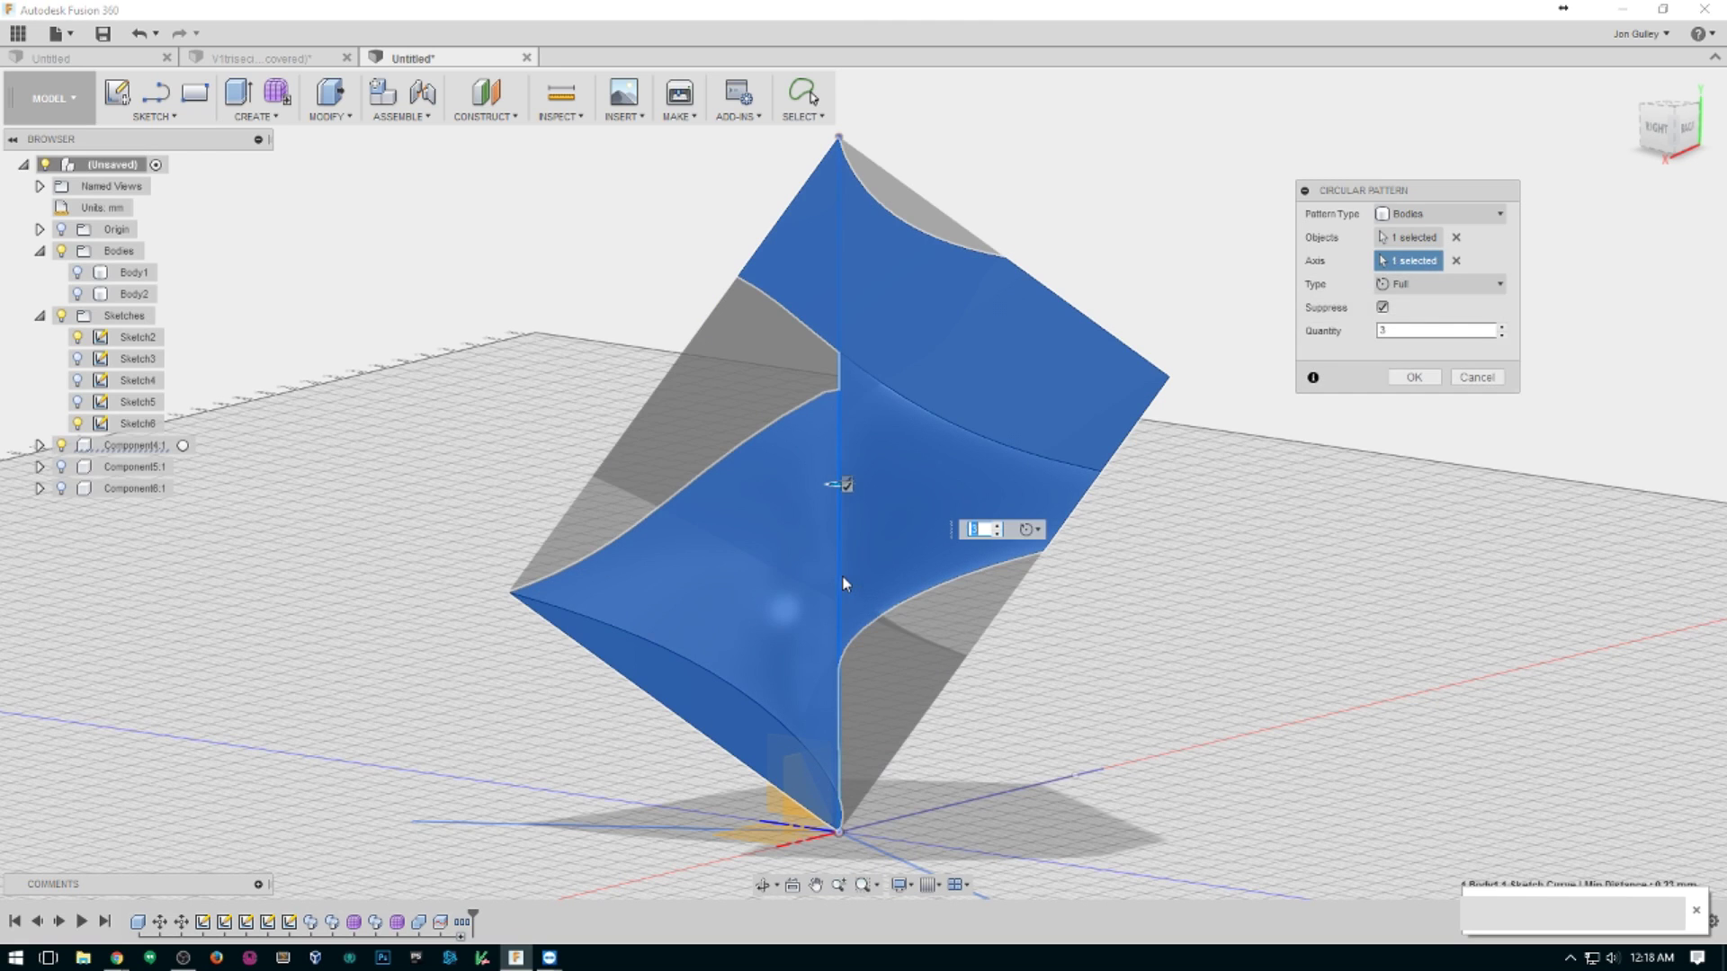
left_click(1412, 378)
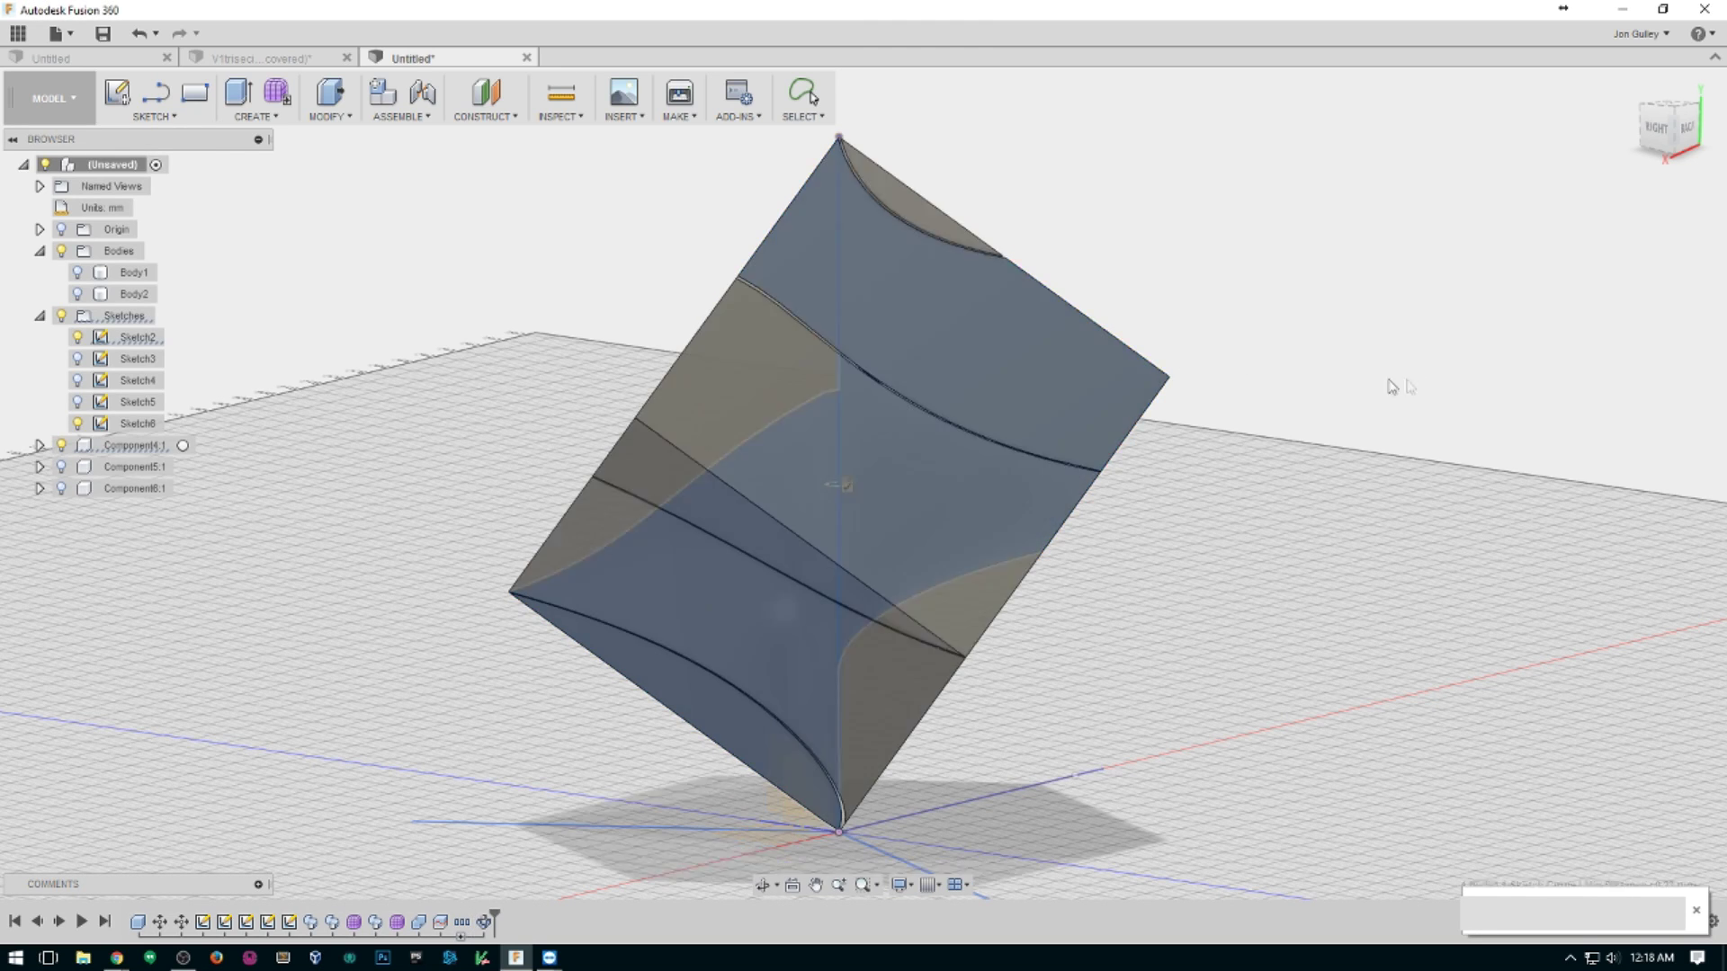
middle_click_drag(1211, 489, 233, 494, "shift")
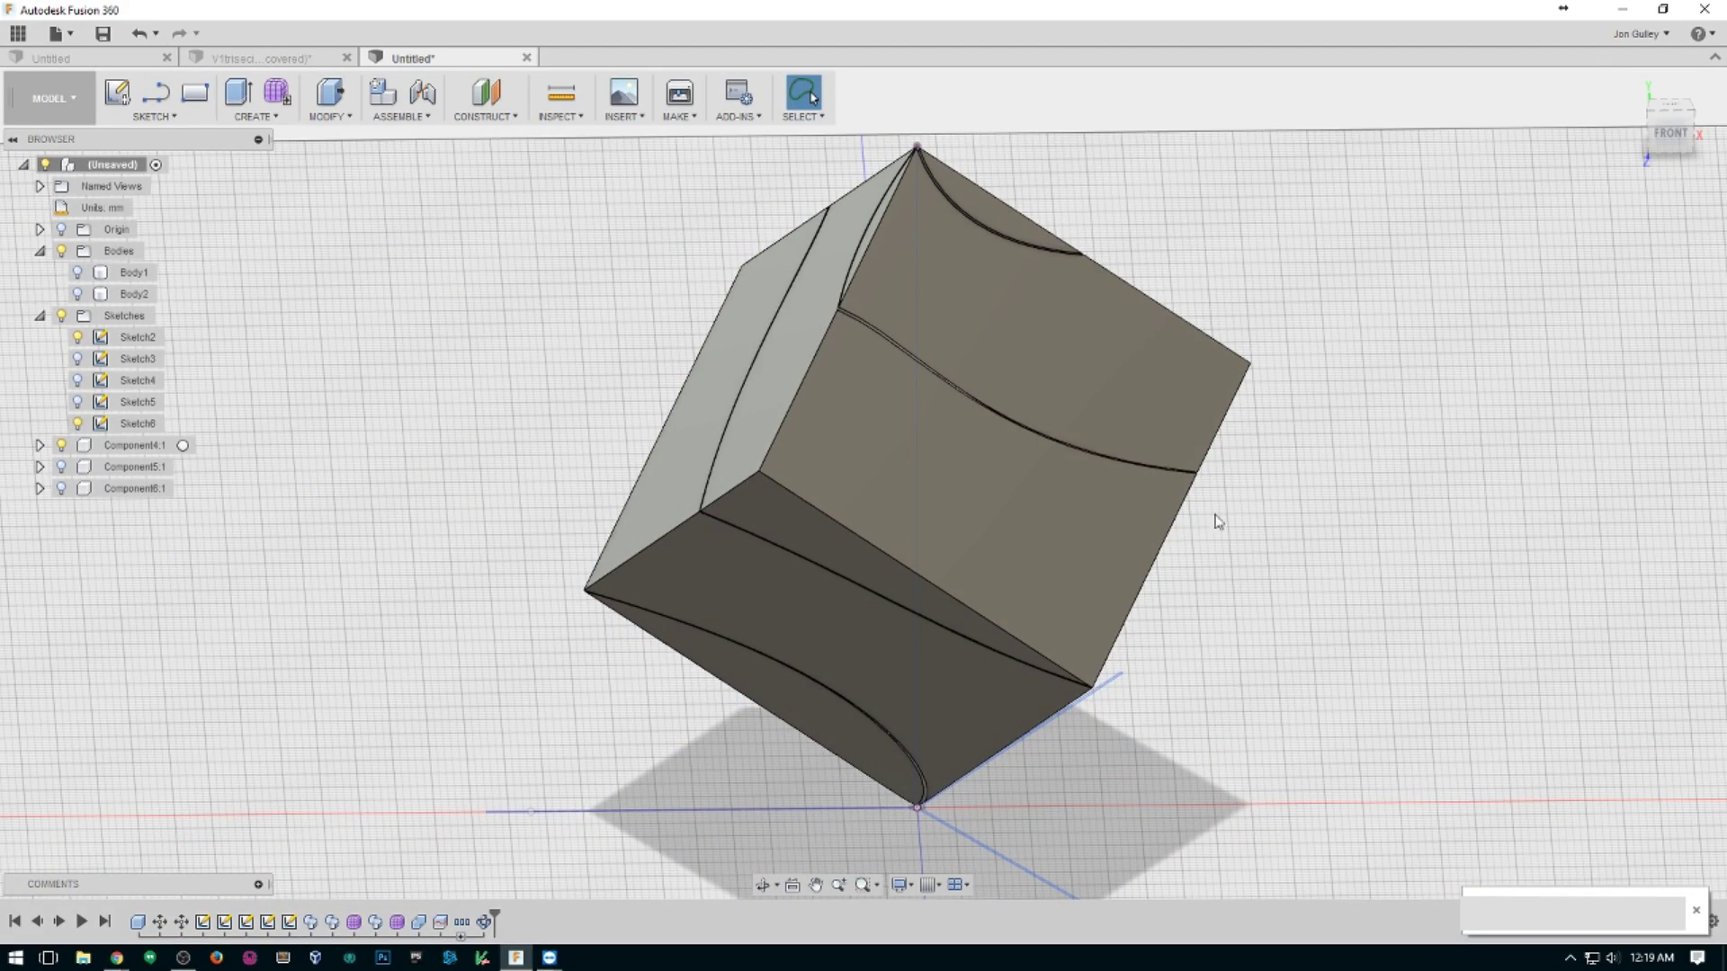
middle_click_drag(1355, 512, 808, 546, "shift")
middle_click_drag(1314, 493, 575, 598, "shift")
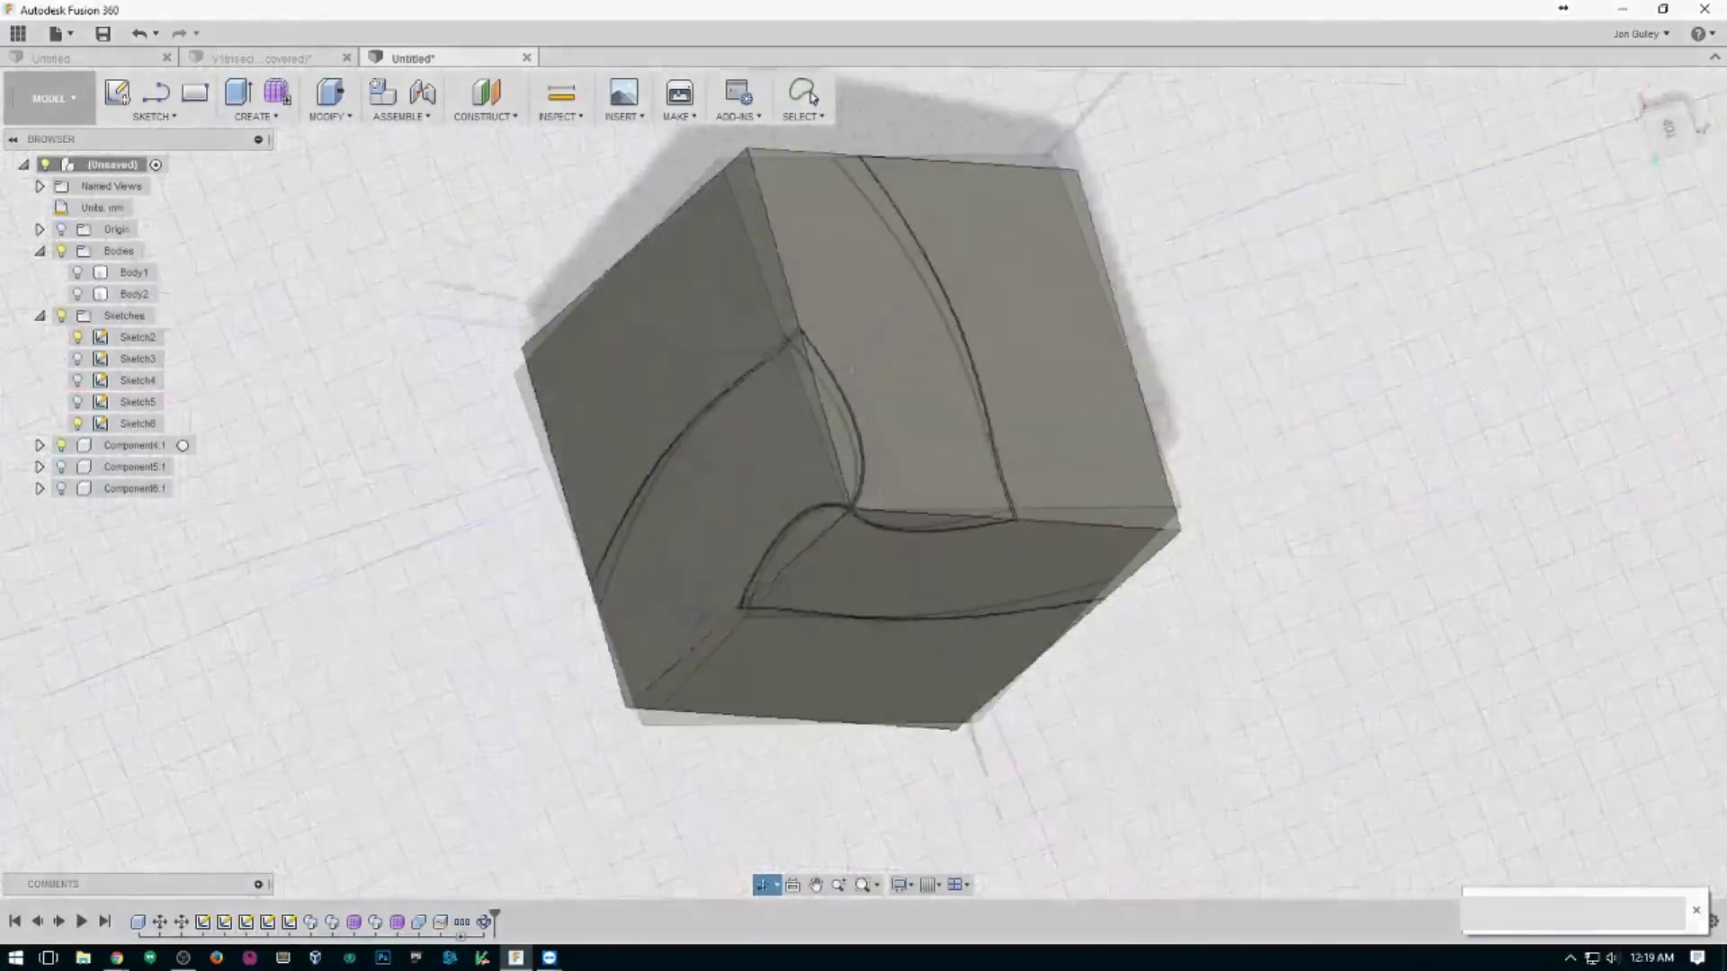